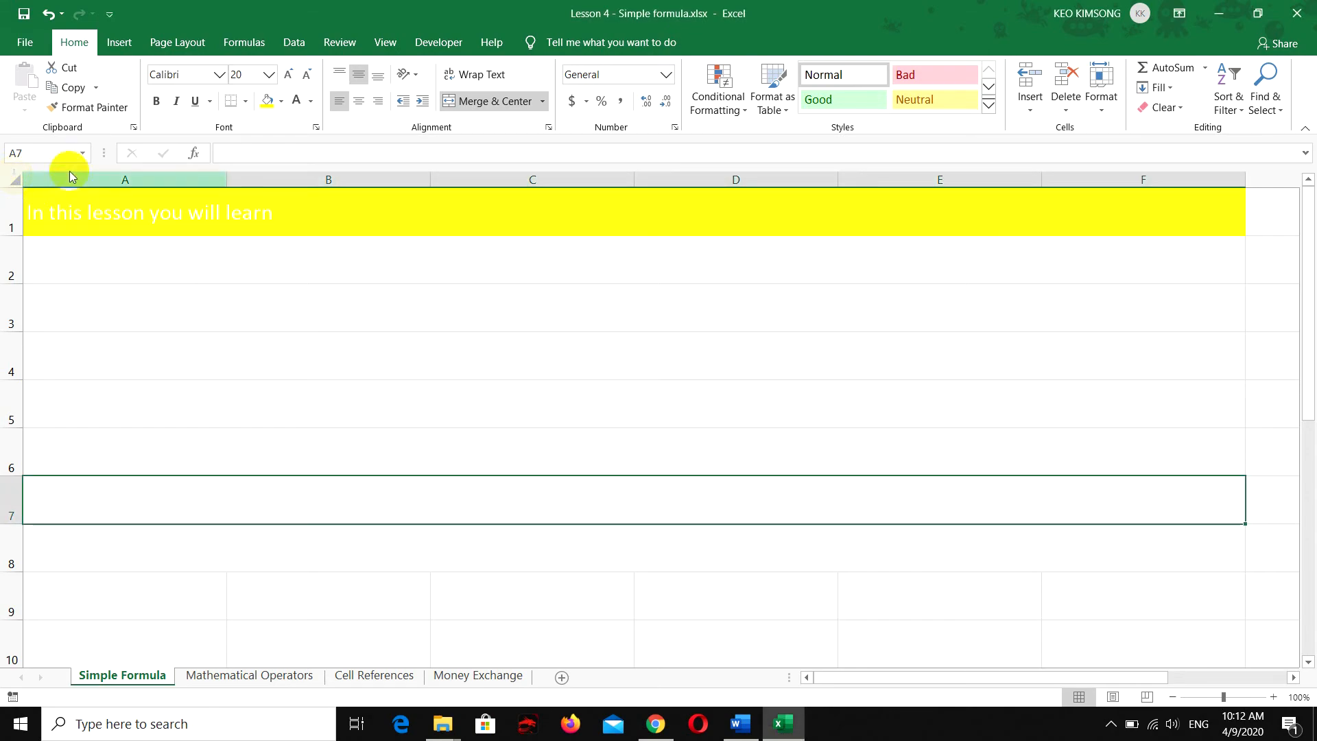
Set the font color of the whole Simple Formula sheet to black
click(311, 100)
click(308, 121)
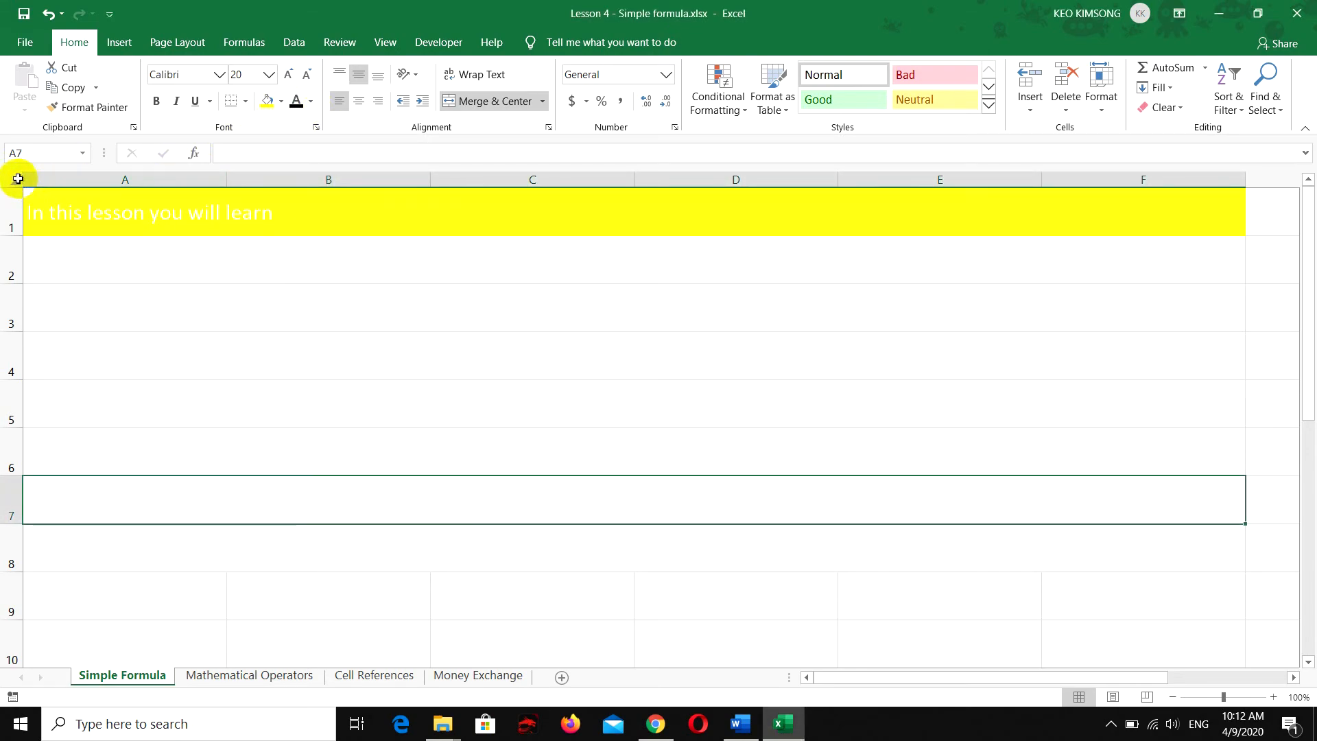
click(18, 179)
click(297, 101)
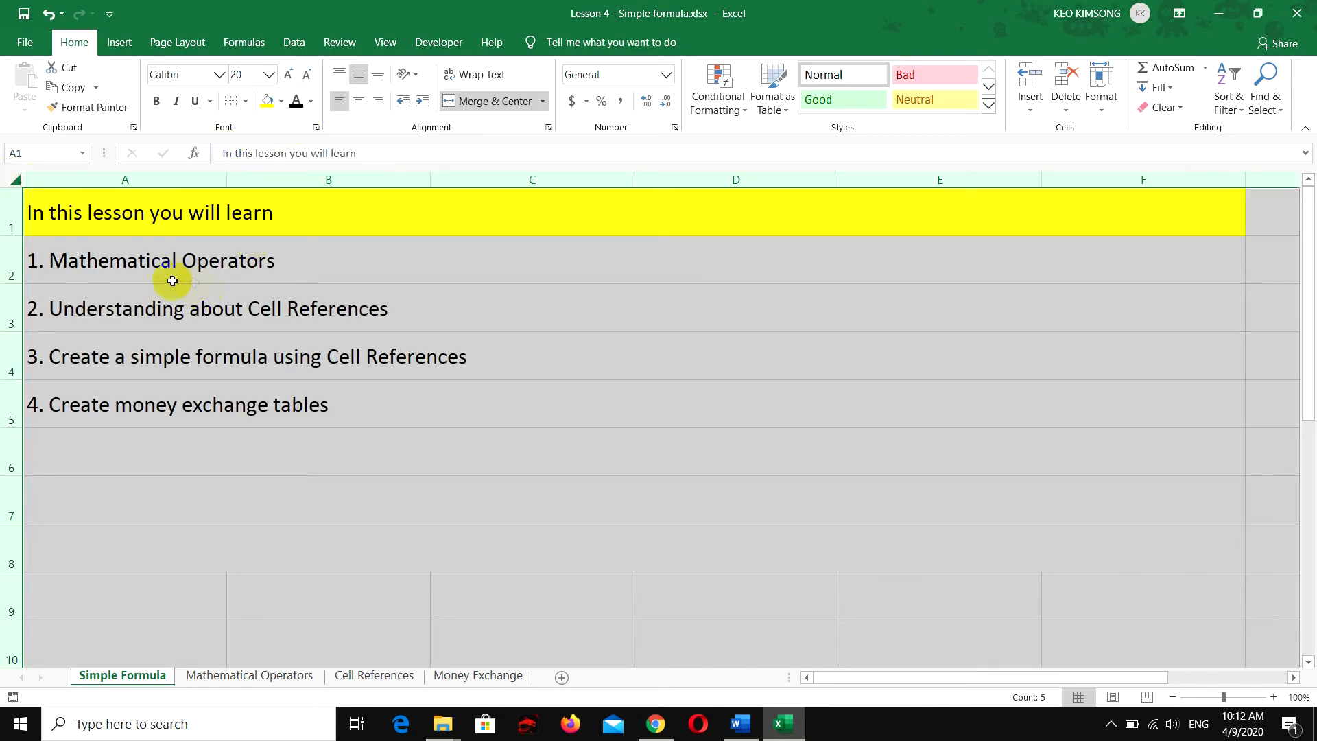
click(172, 281)
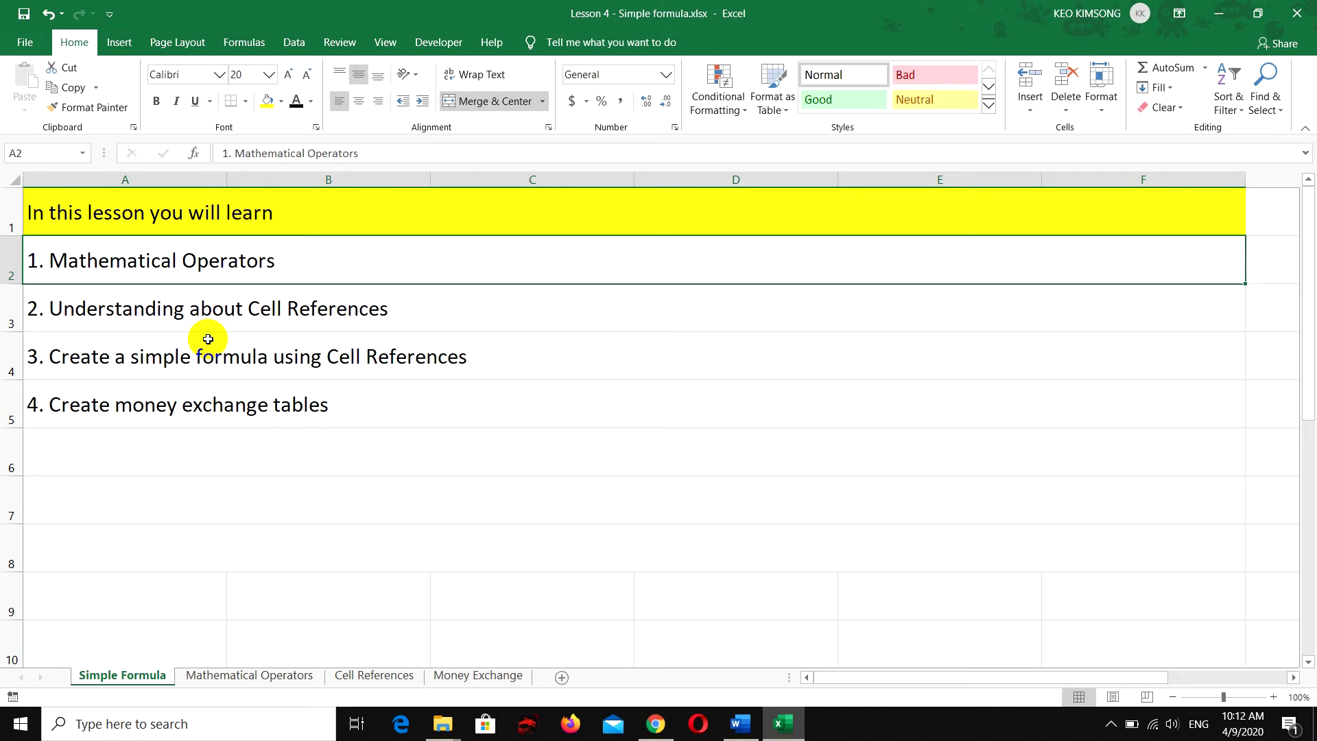
click(190, 372)
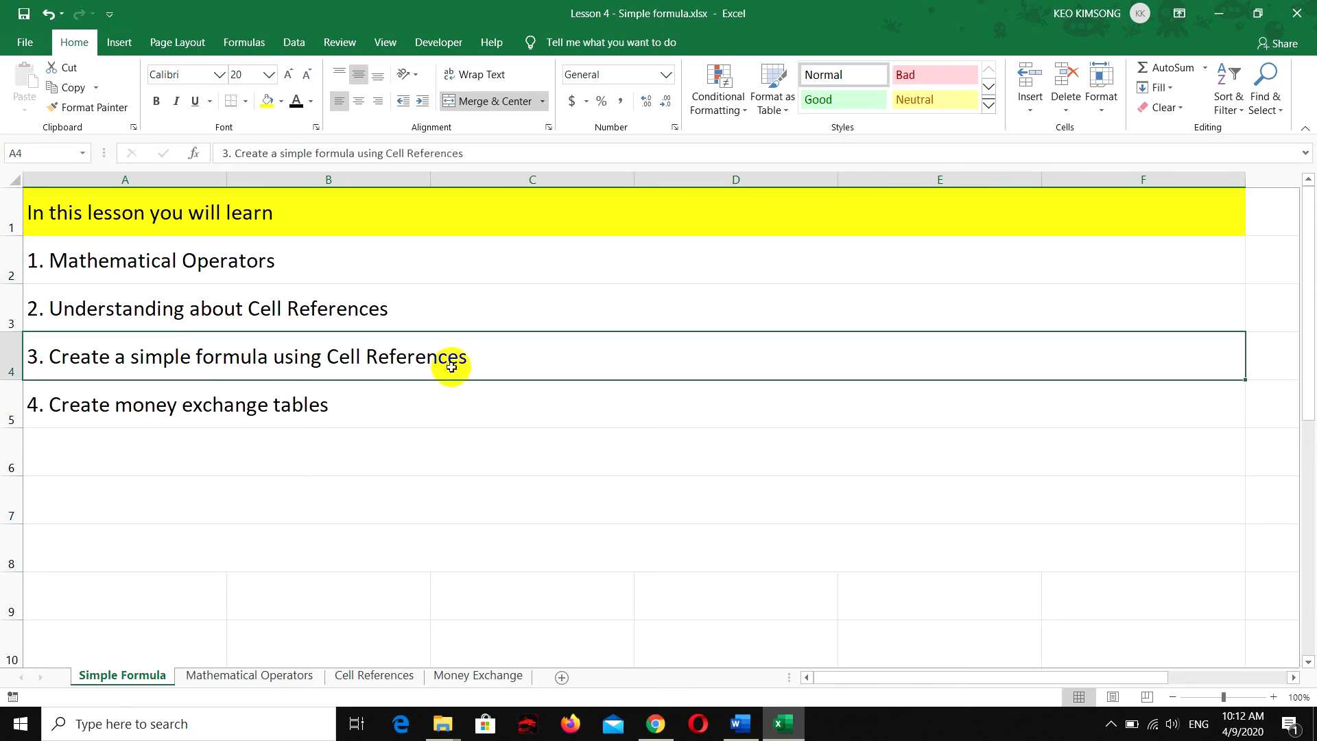
click(346, 411)
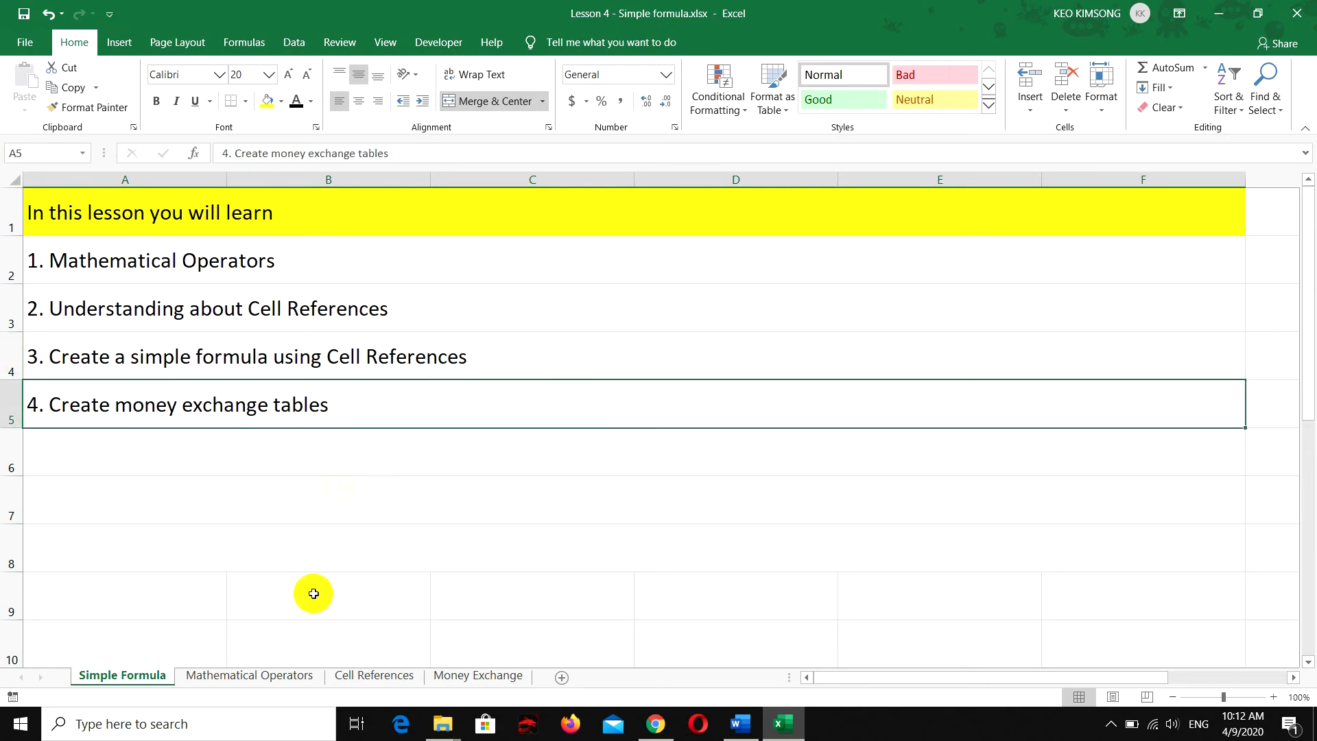
On the Mathematical Operators sheet, make all rows much taller and all columns wider
click(273, 677)
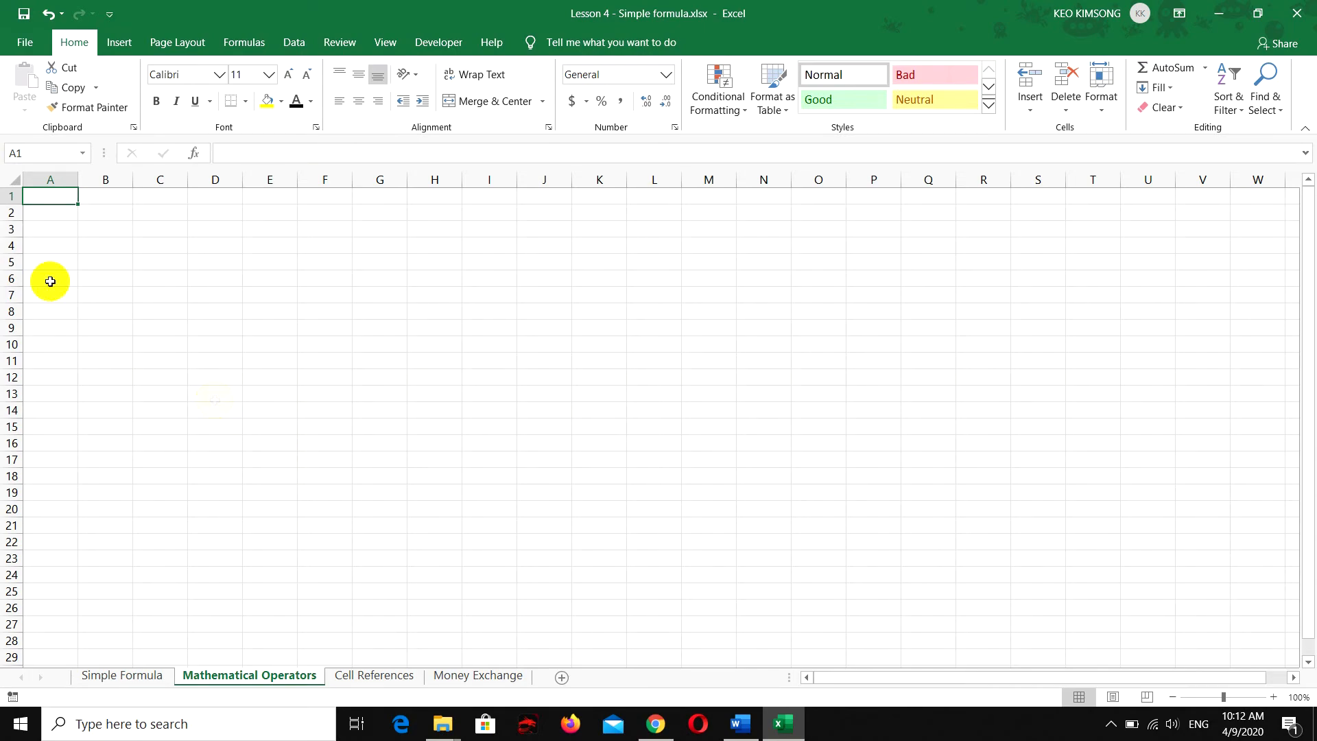
click(12, 179)
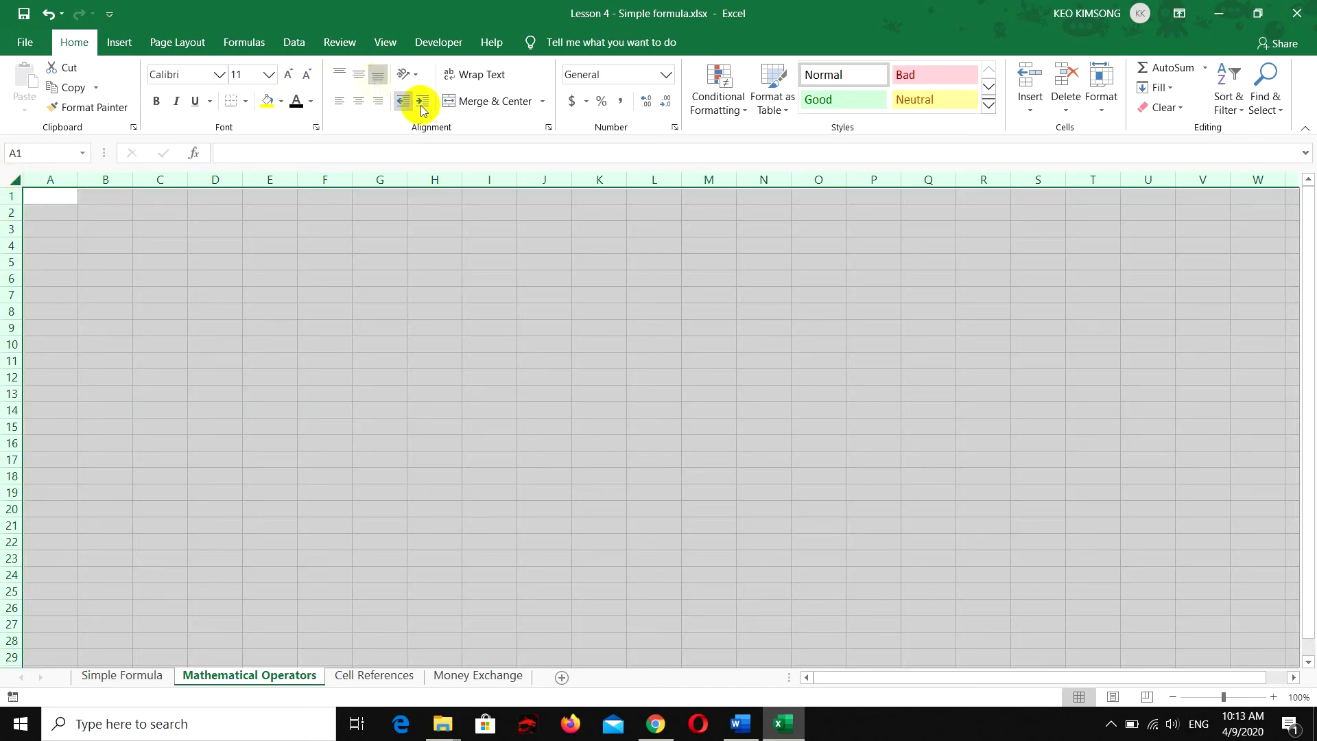
drag(9, 204, 9, 244)
drag(79, 180, 157, 181)
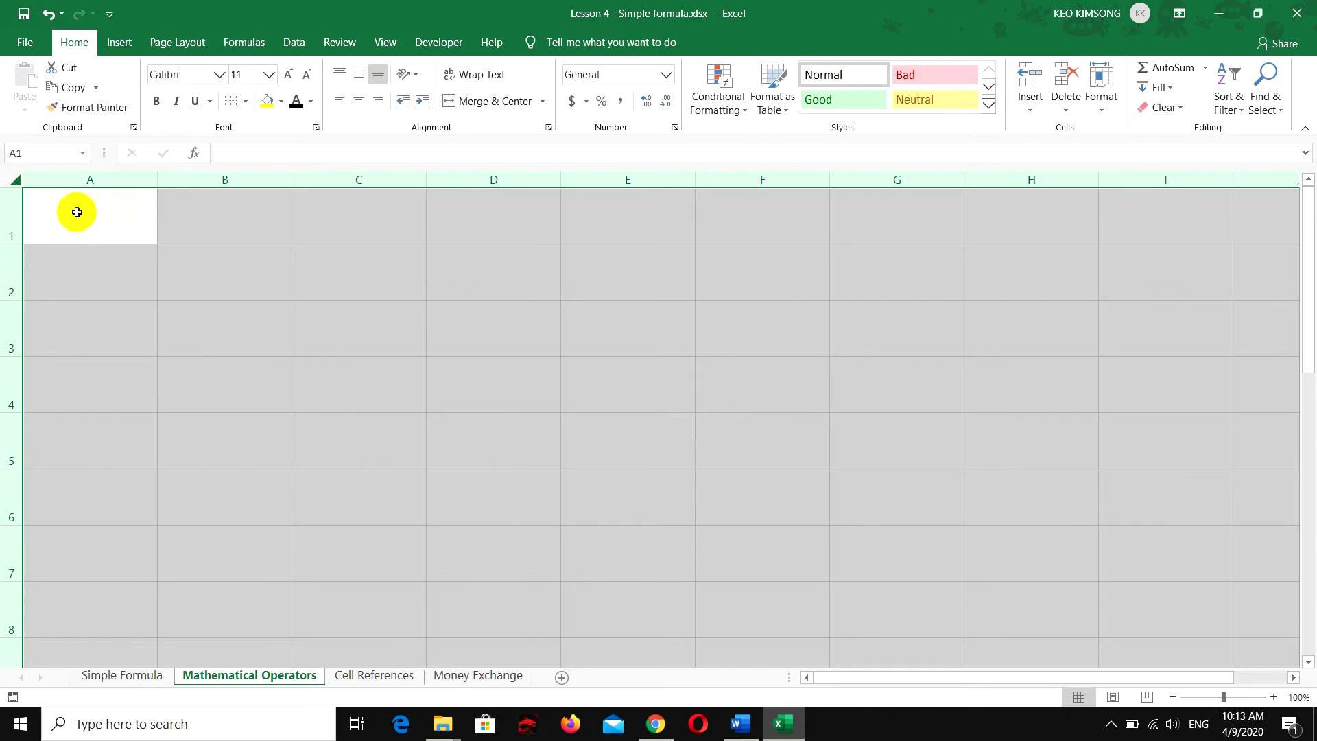
Enter the heading "They use 5 mathematical operator" in cell A1
click(72, 209)
text(They use)
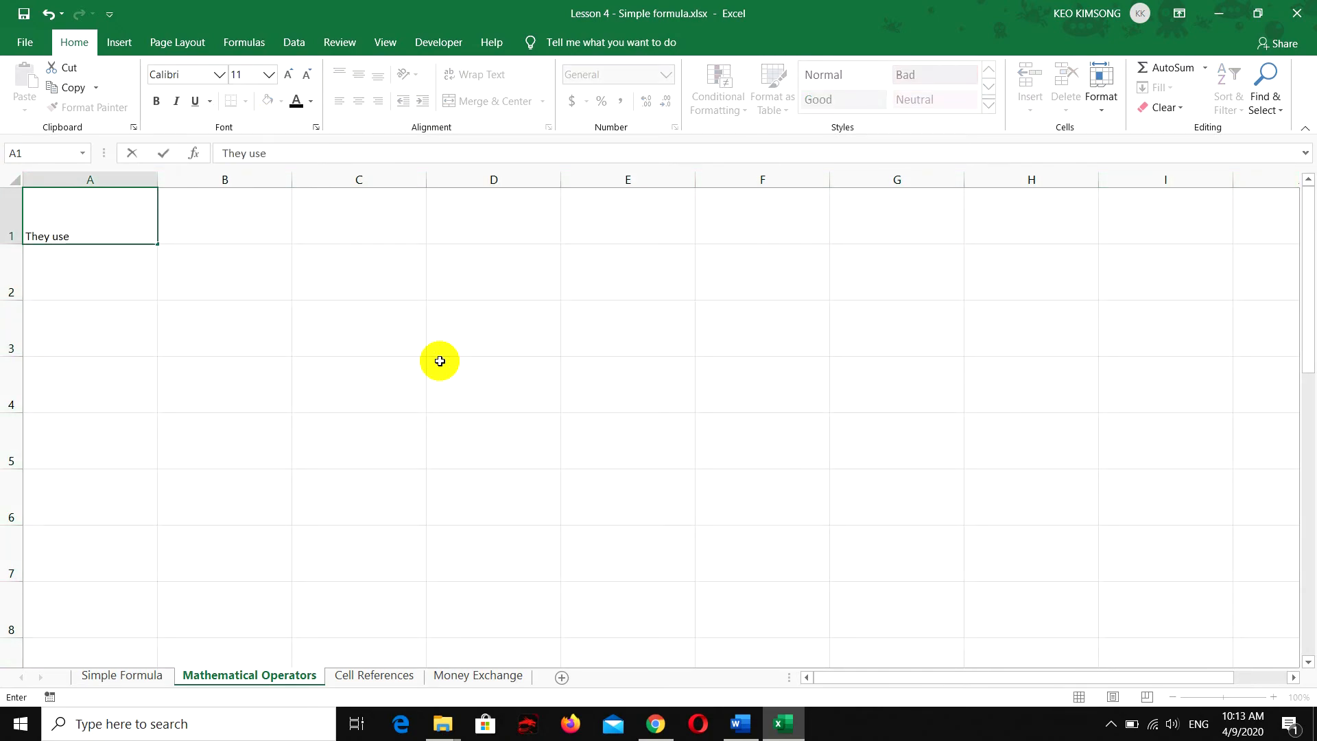
text( 5 mathematical operator)
key(ctrl+Return)
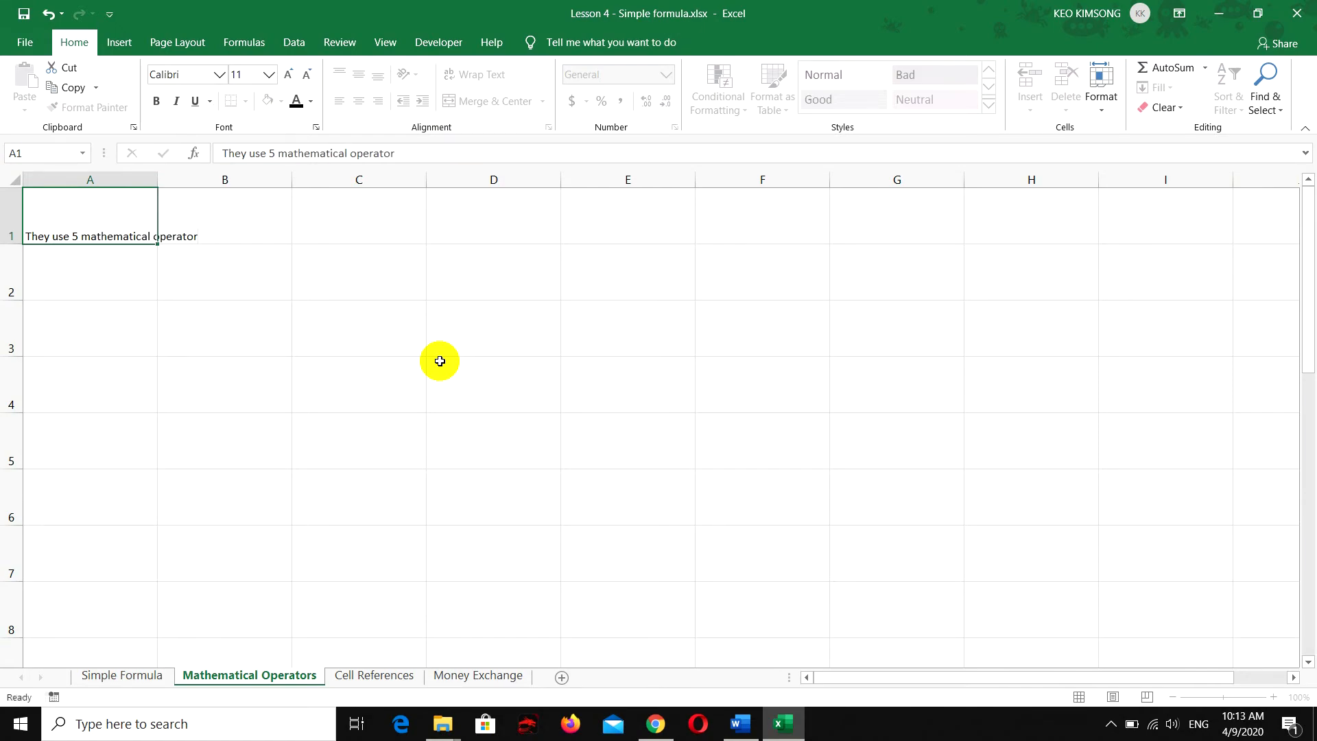
key(Return)
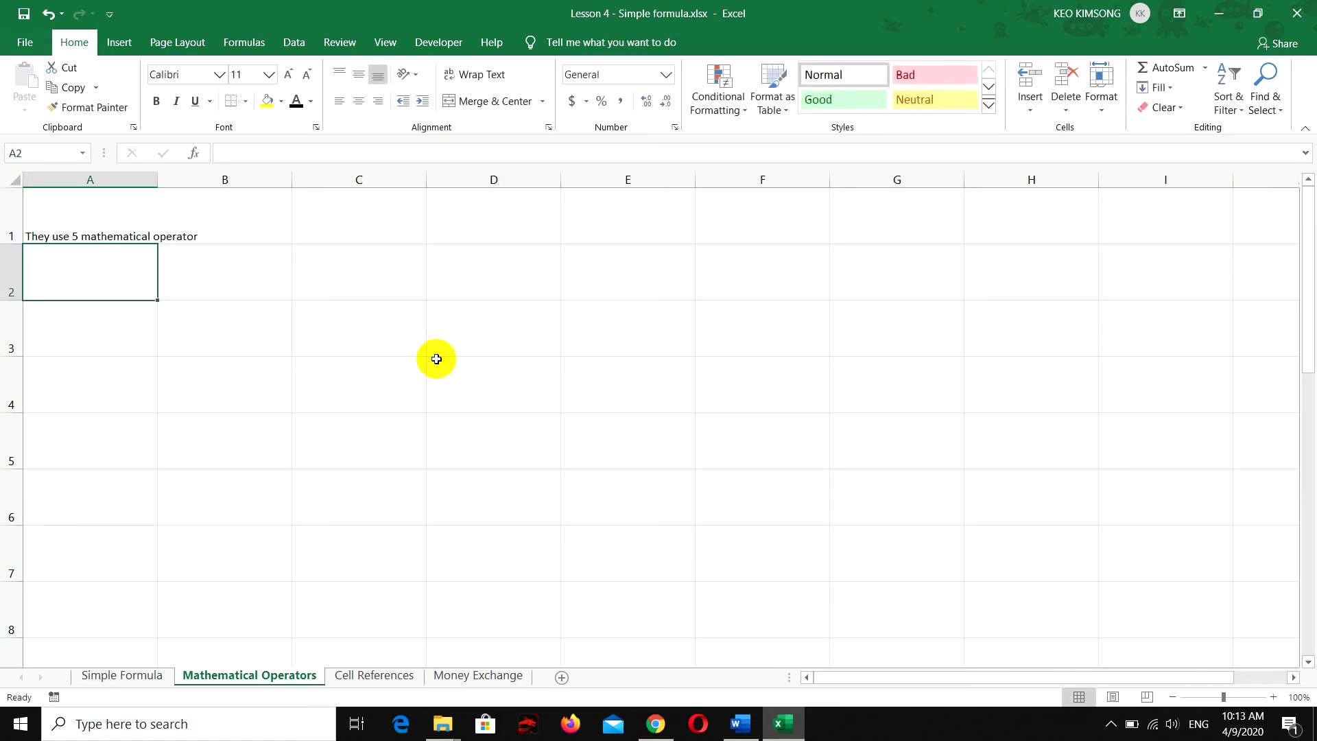
Set the font size of the entire Mathematical Operators sheet to 20
click(14, 180)
click(269, 75)
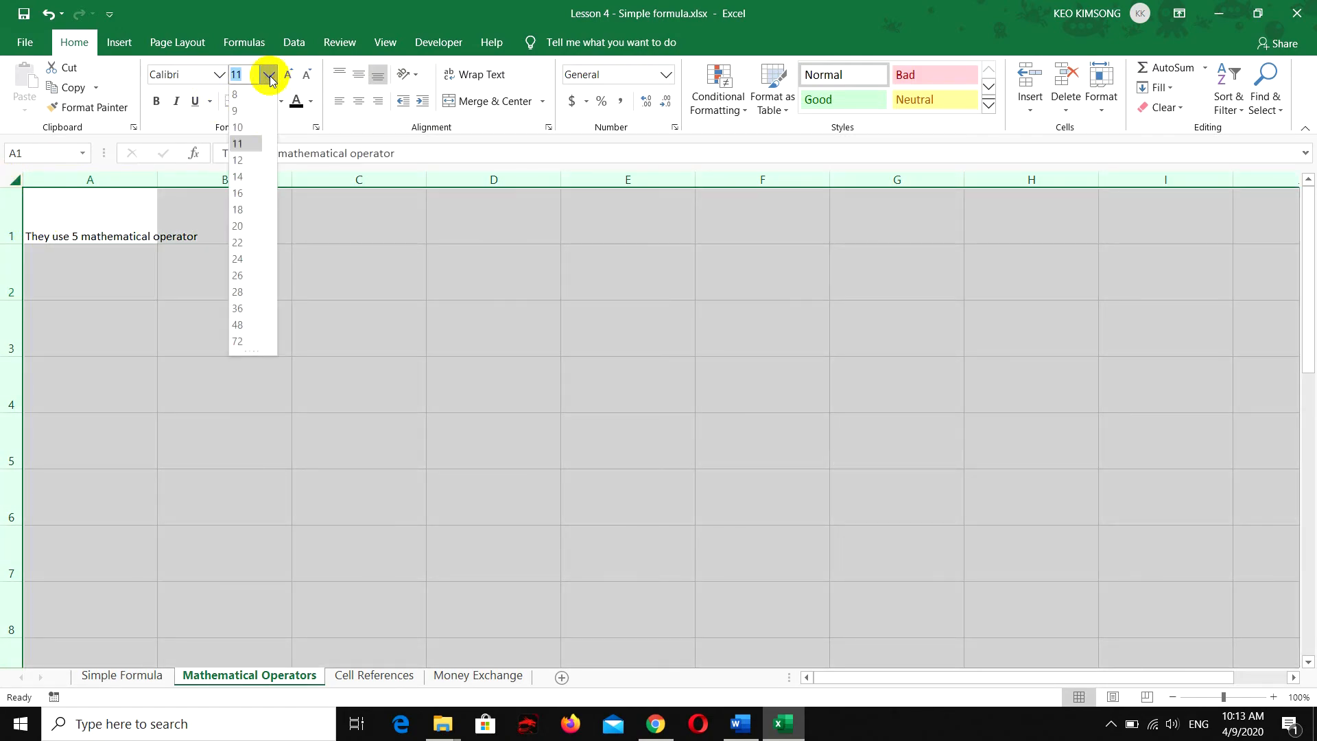
click(242, 225)
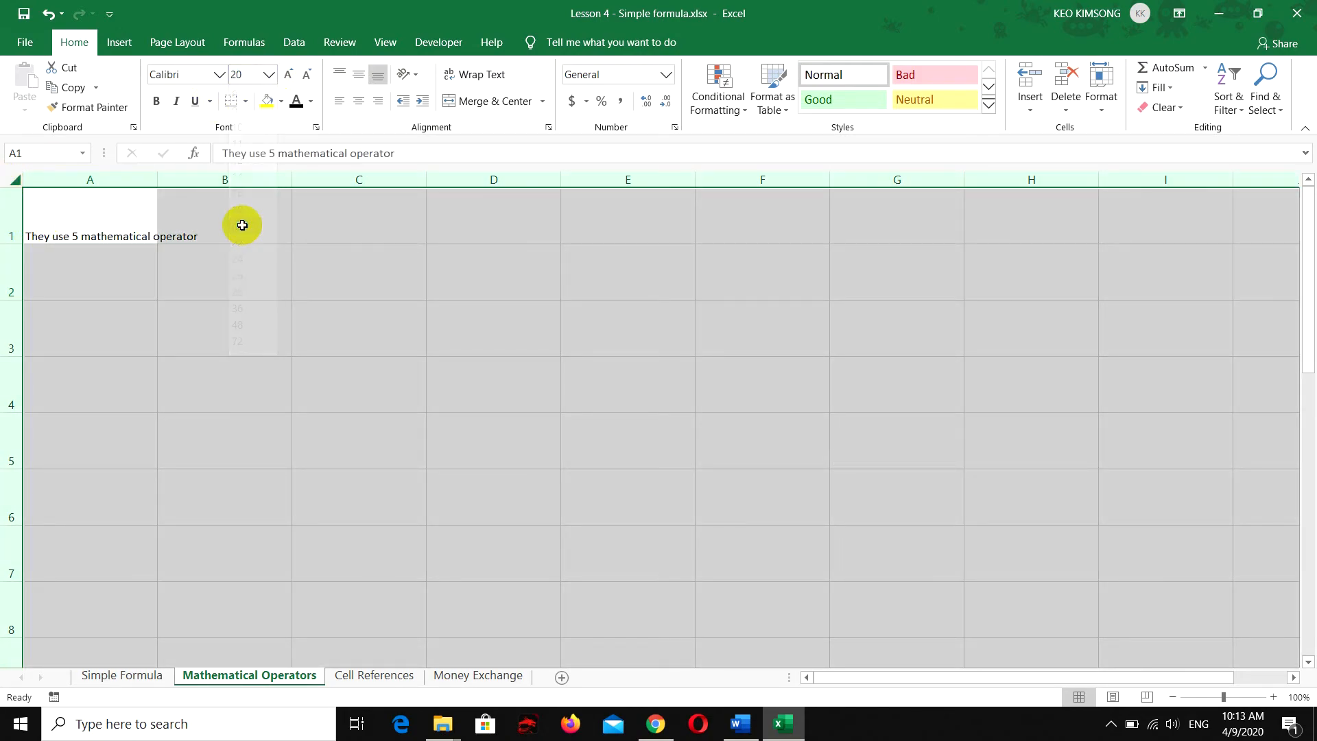
Enter "1. Addition, we use the plus sign (+)" in cell A2
click(104, 259)
text(1. )
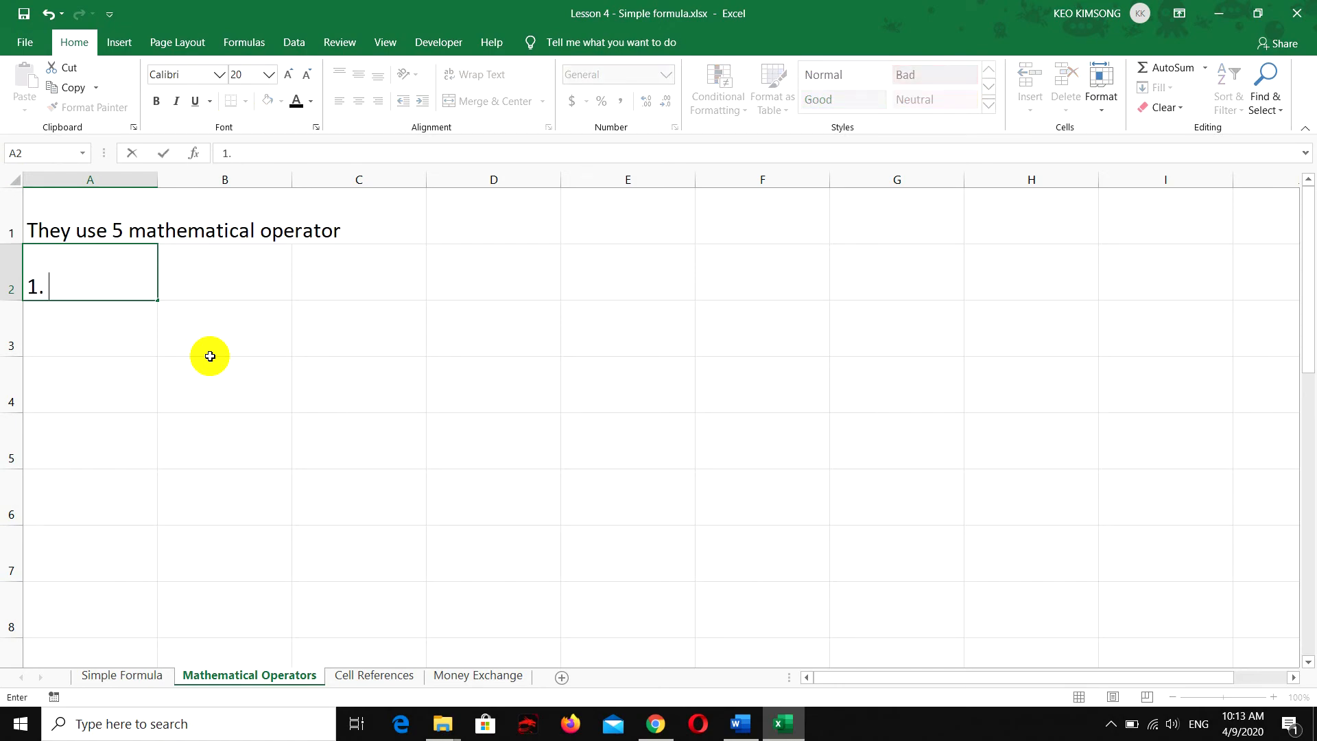
text(Addition t)
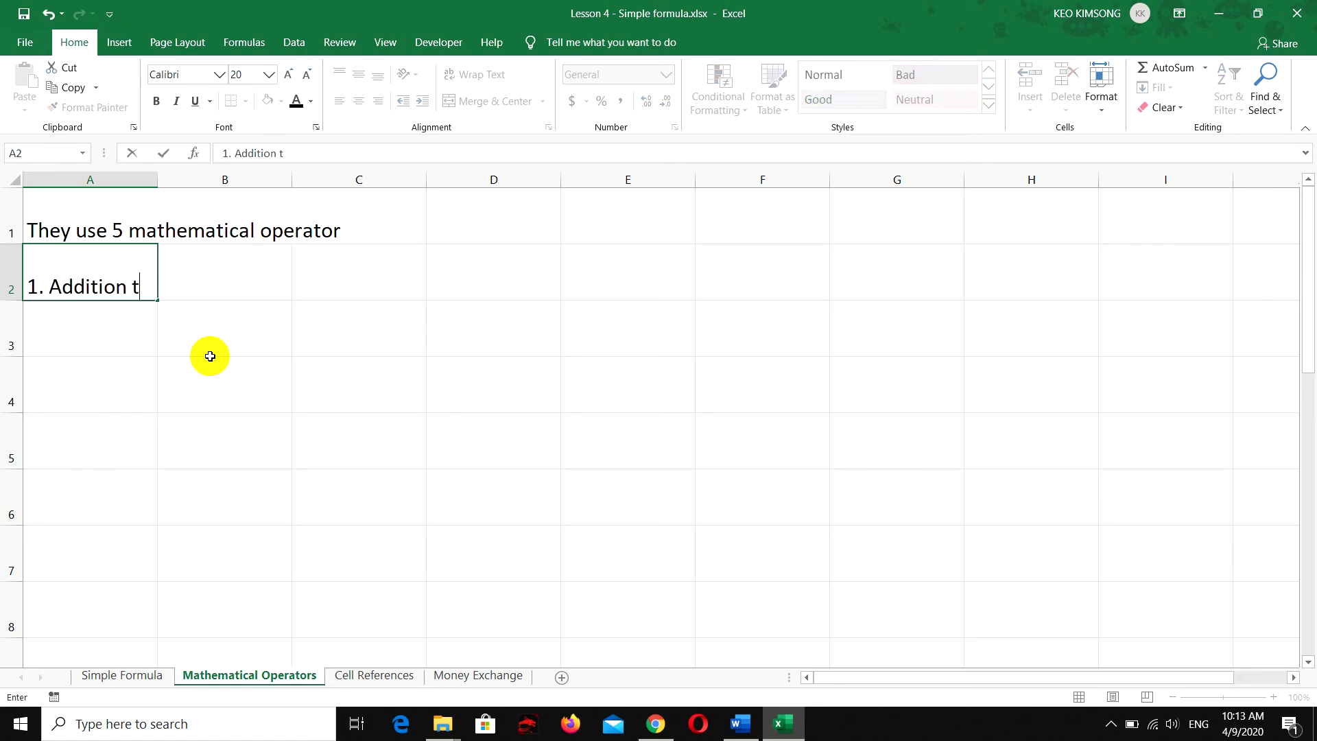
key(BackSpace)
text(, we use tje)
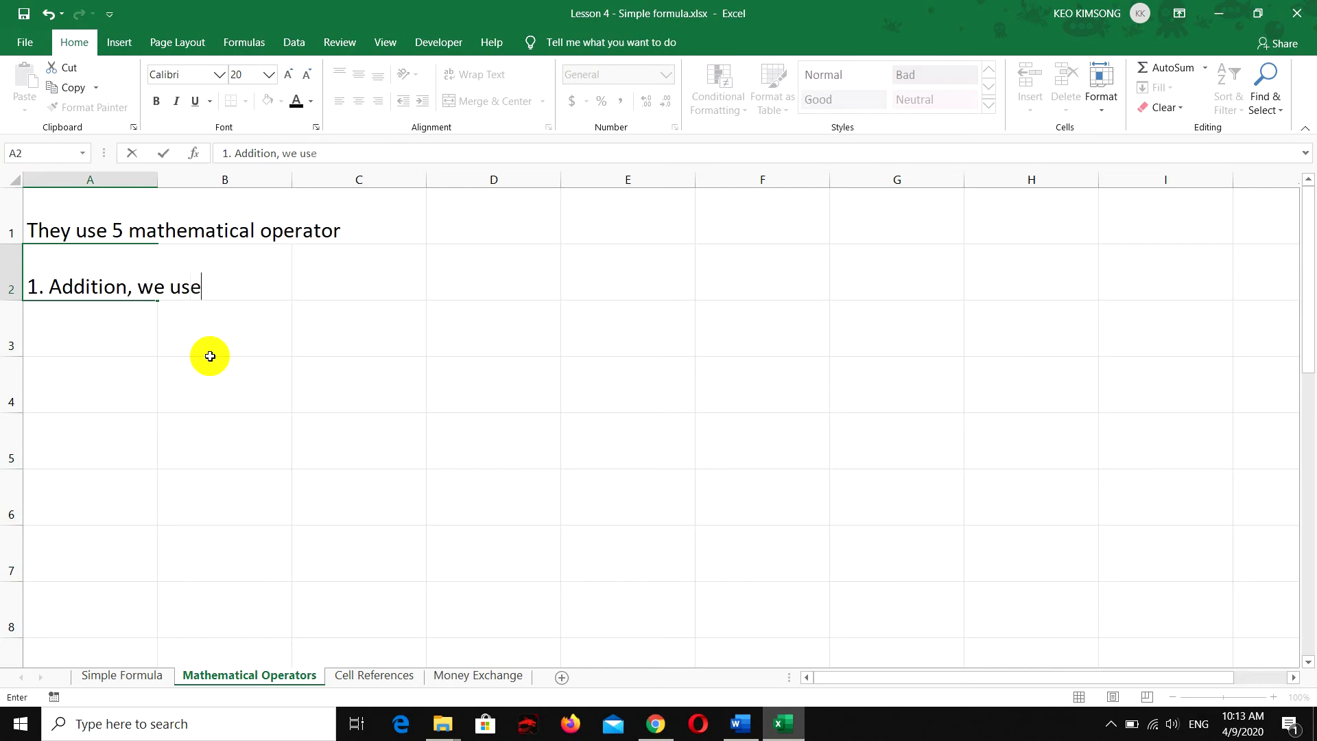
key(BackSpace)
key(BackSpace)
text(he plus siz)
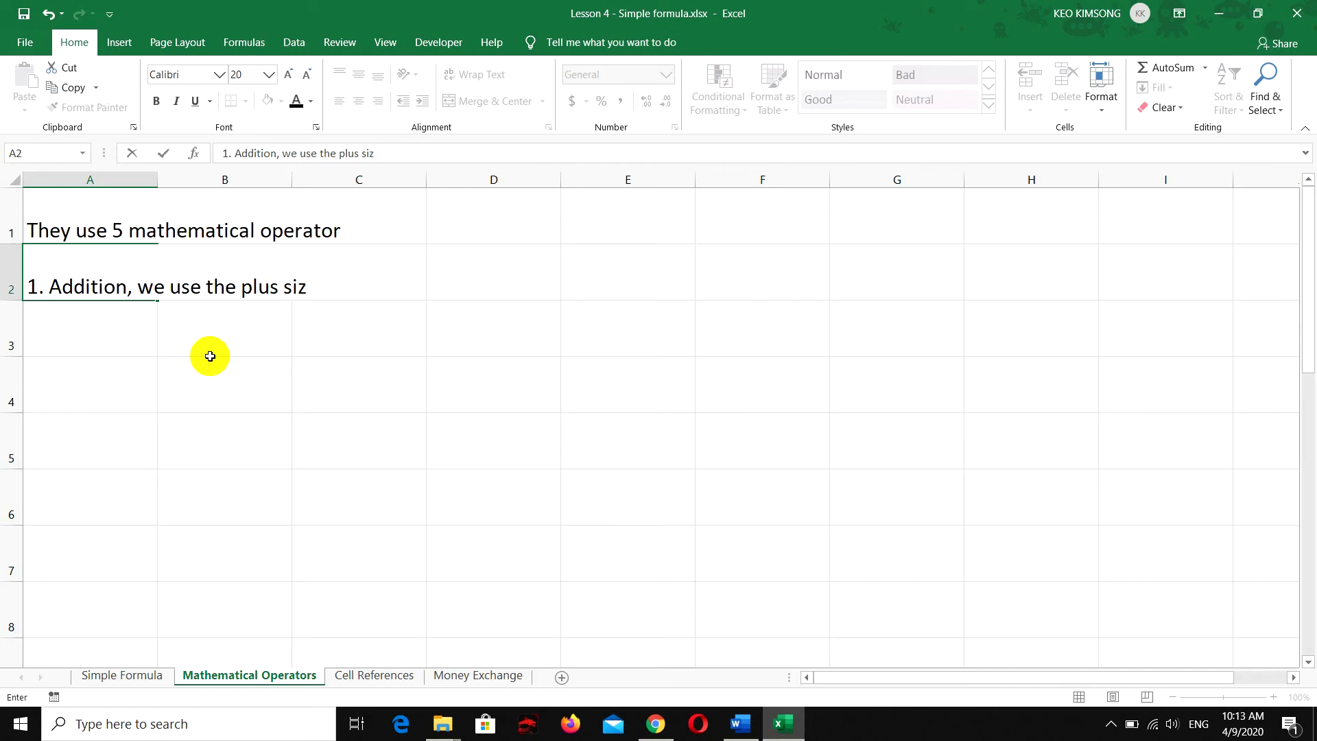
key(BackSpace)
text(gn (+))
key(Return)
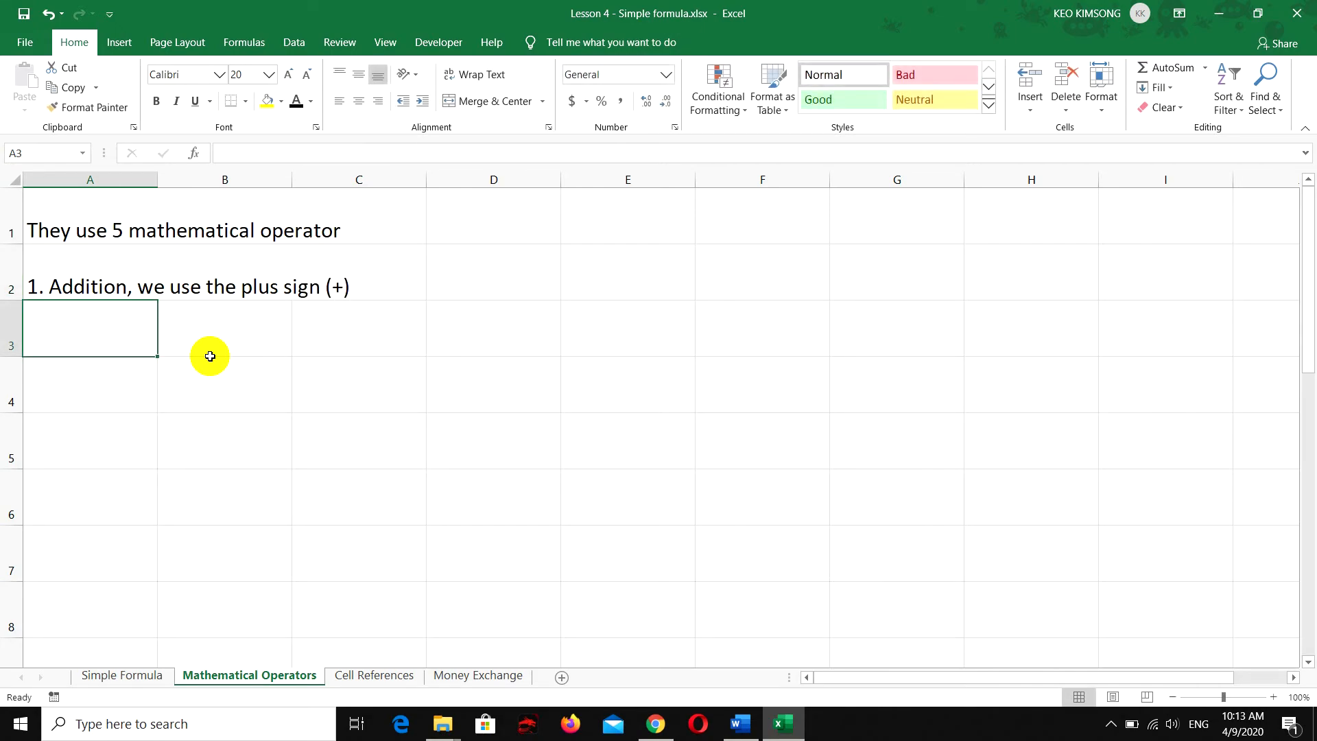
Enter "2. Subtraction, We use the Minus sign (-)" in cell A3
text(2. )
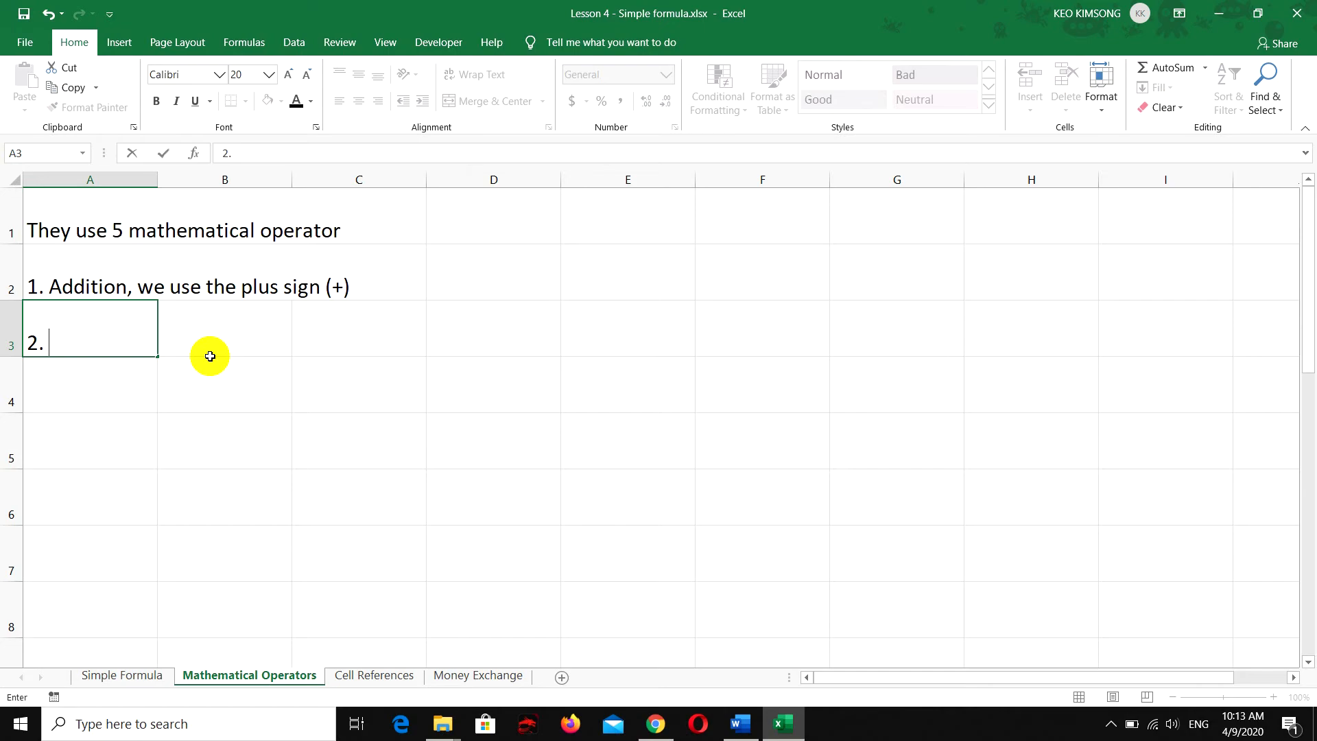
text(Subtraction, )
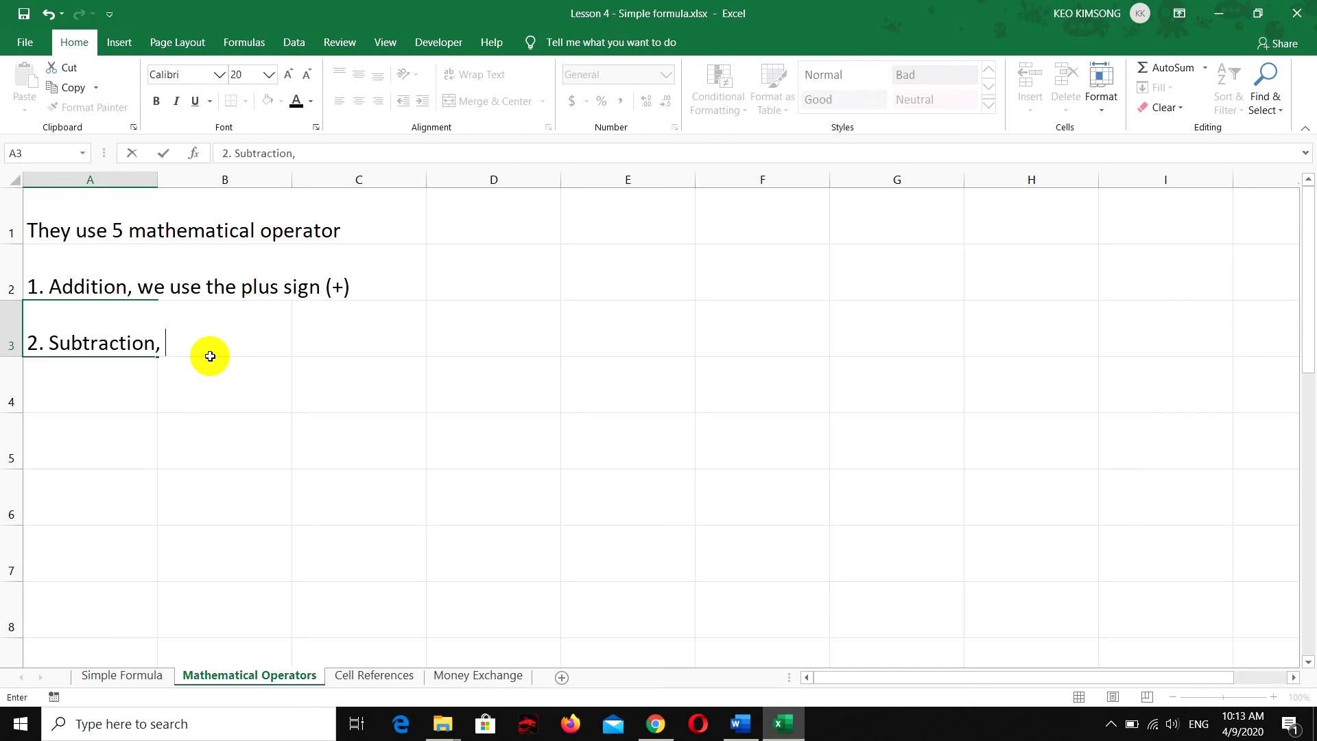
text(We use the )
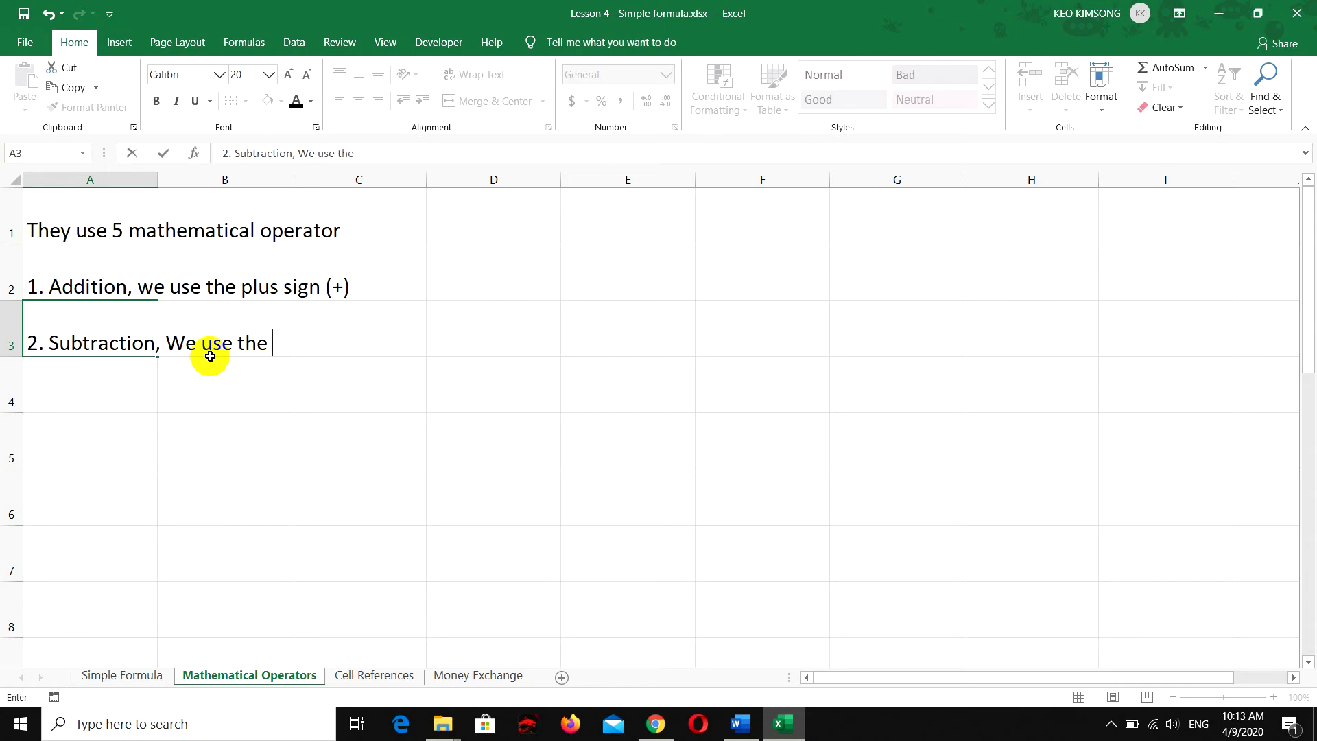
text(Minus sig)
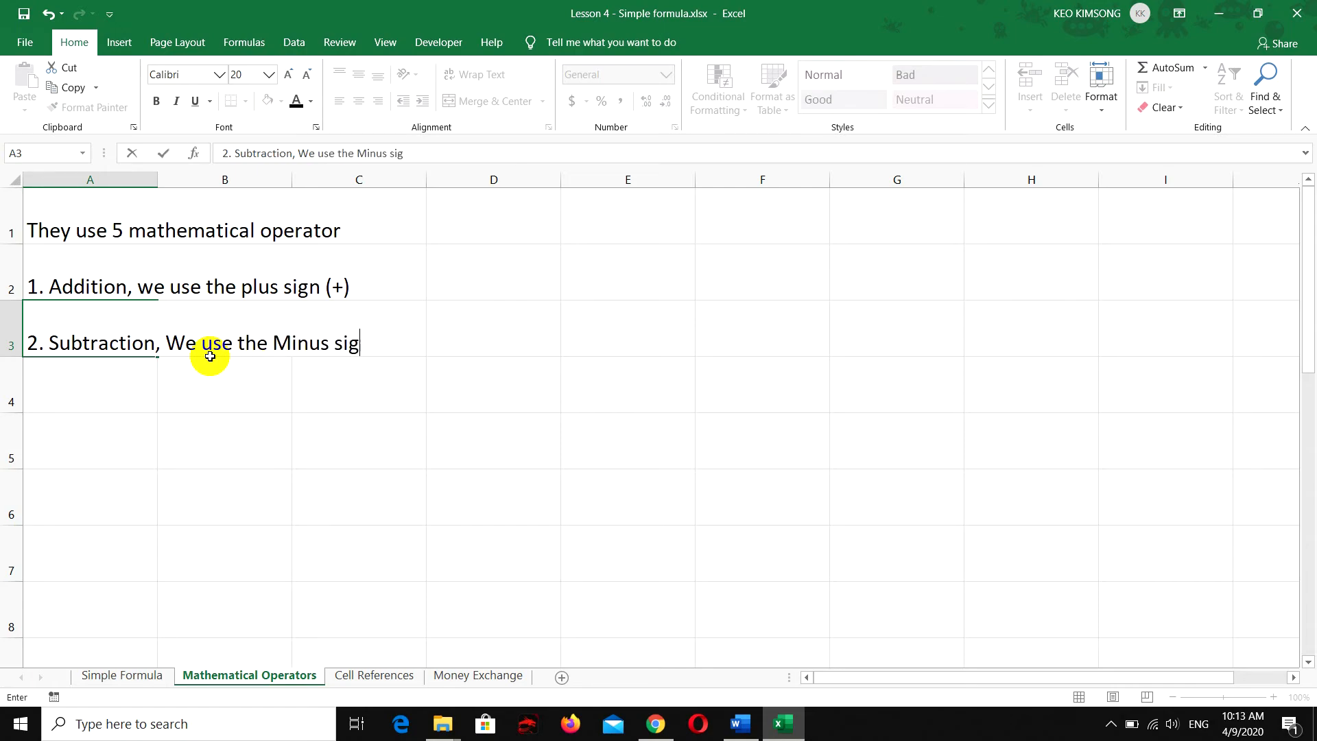
text(n (-))
key(Return)
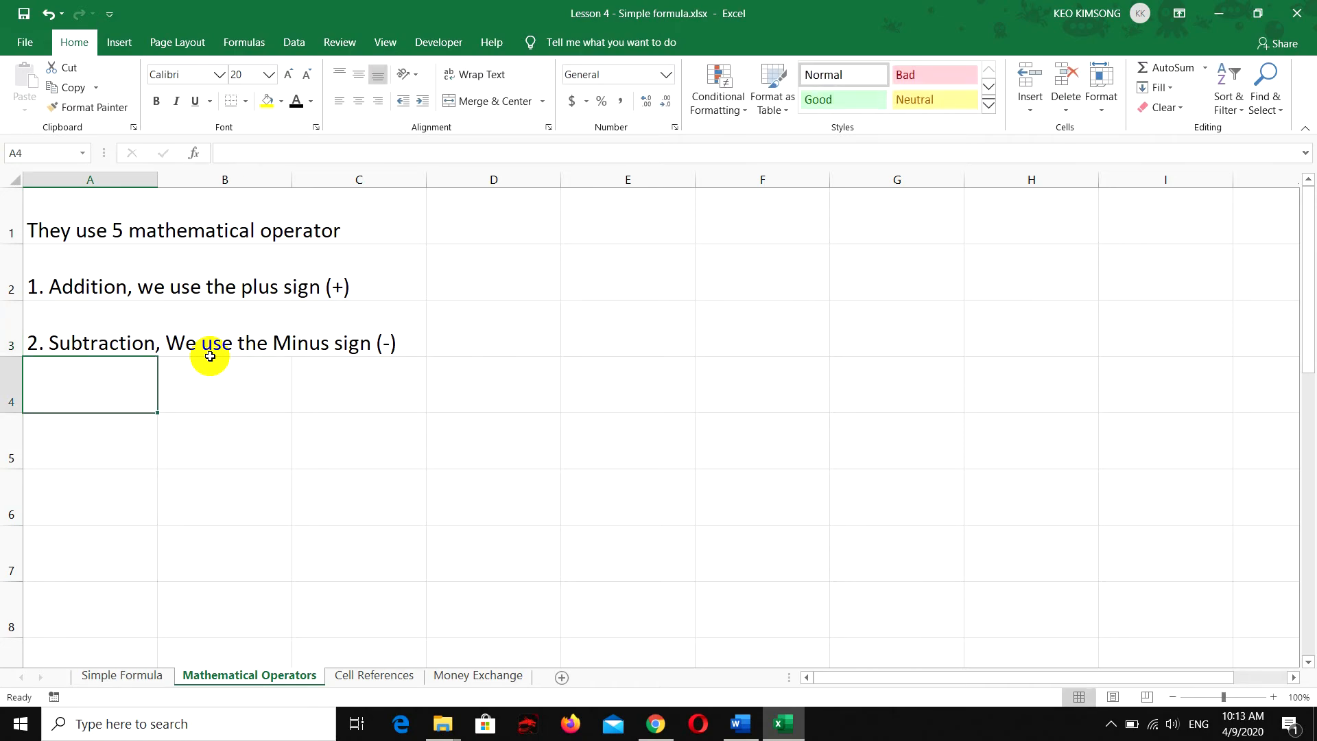
Enter "3. Multiplication, we use the asterisk sign (*)" in cell A4
text(3. M)
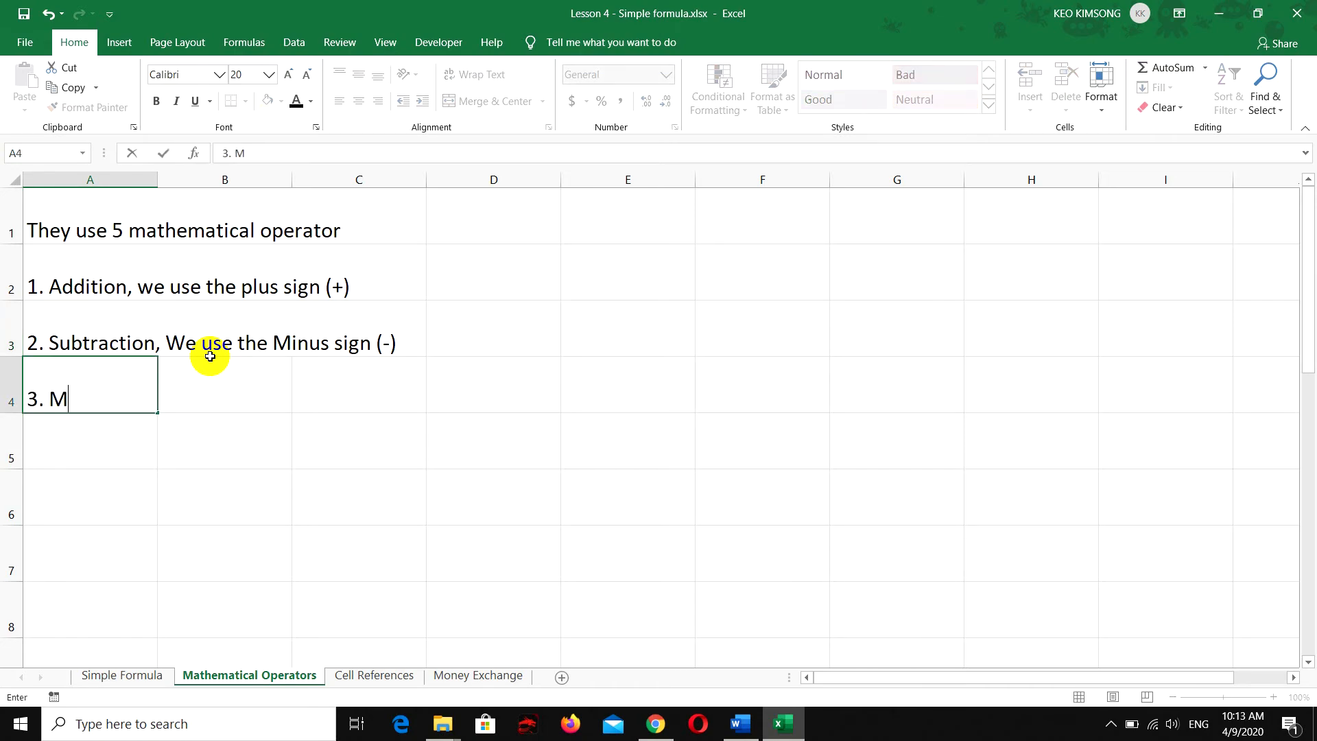
text(ultiplication , we use the)
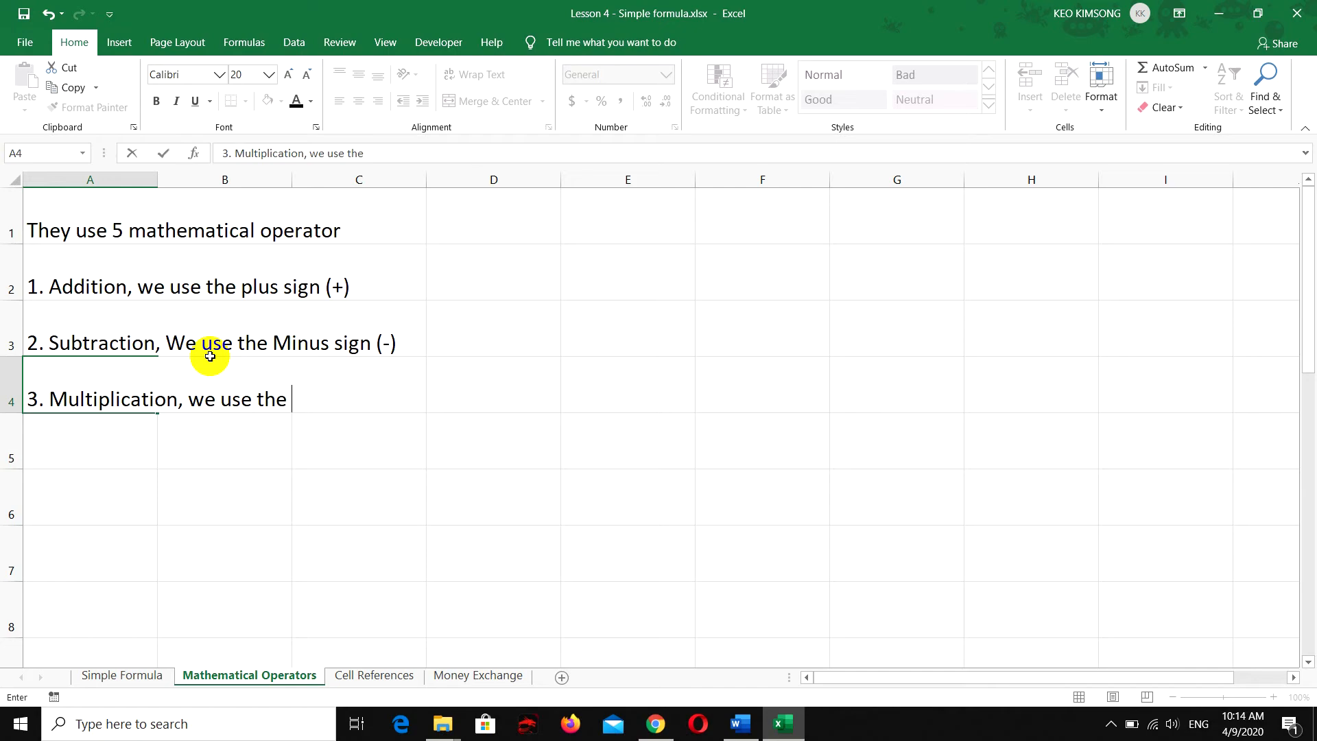
text( asterik)
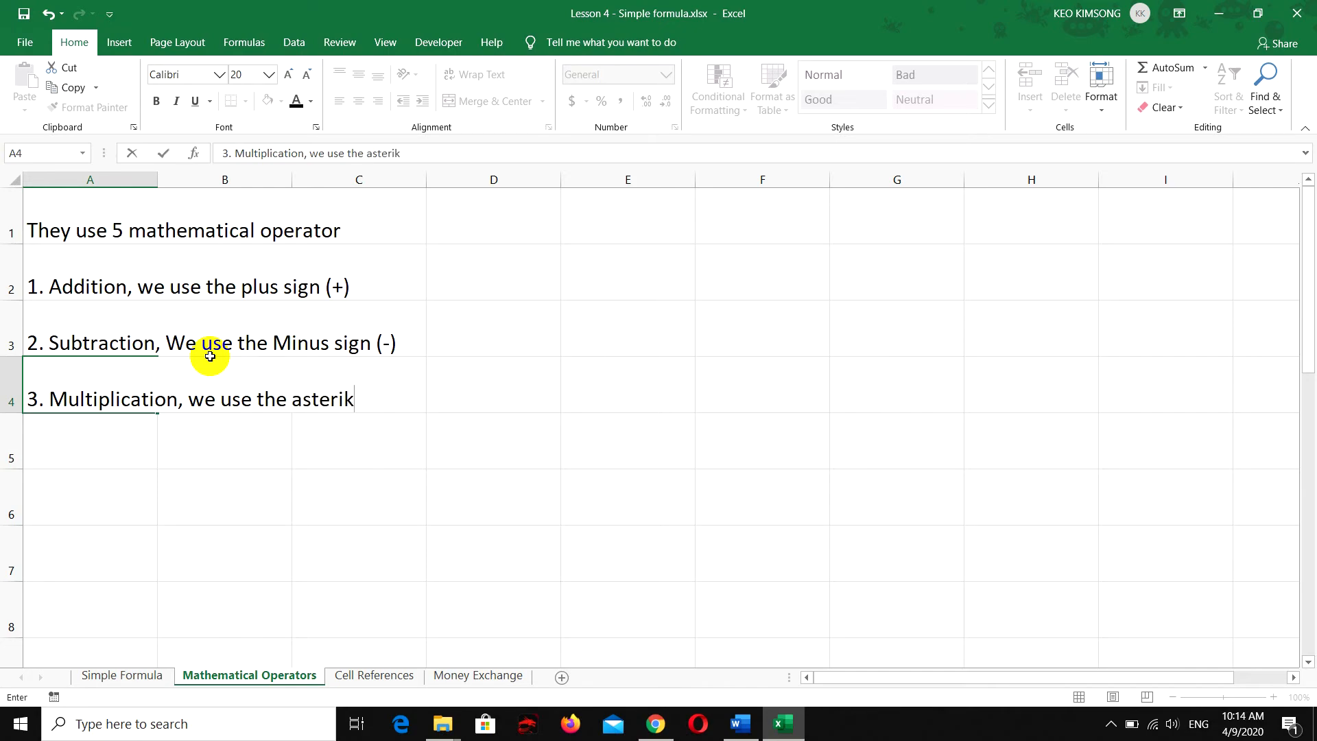
key(BackSpace)
text(sk sign ()
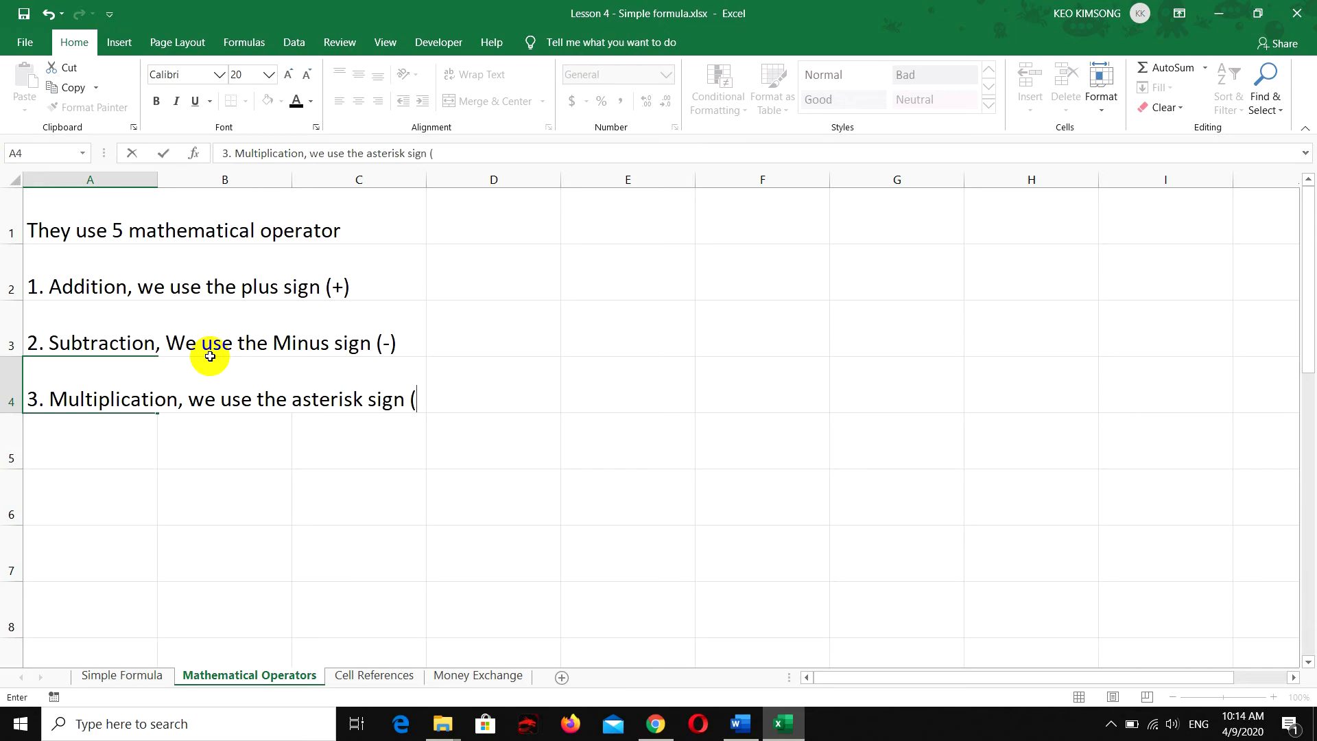
text(*))
key(Return)
Enter "4. division, we use the forward slash (/)" in cell A5
text(4.)
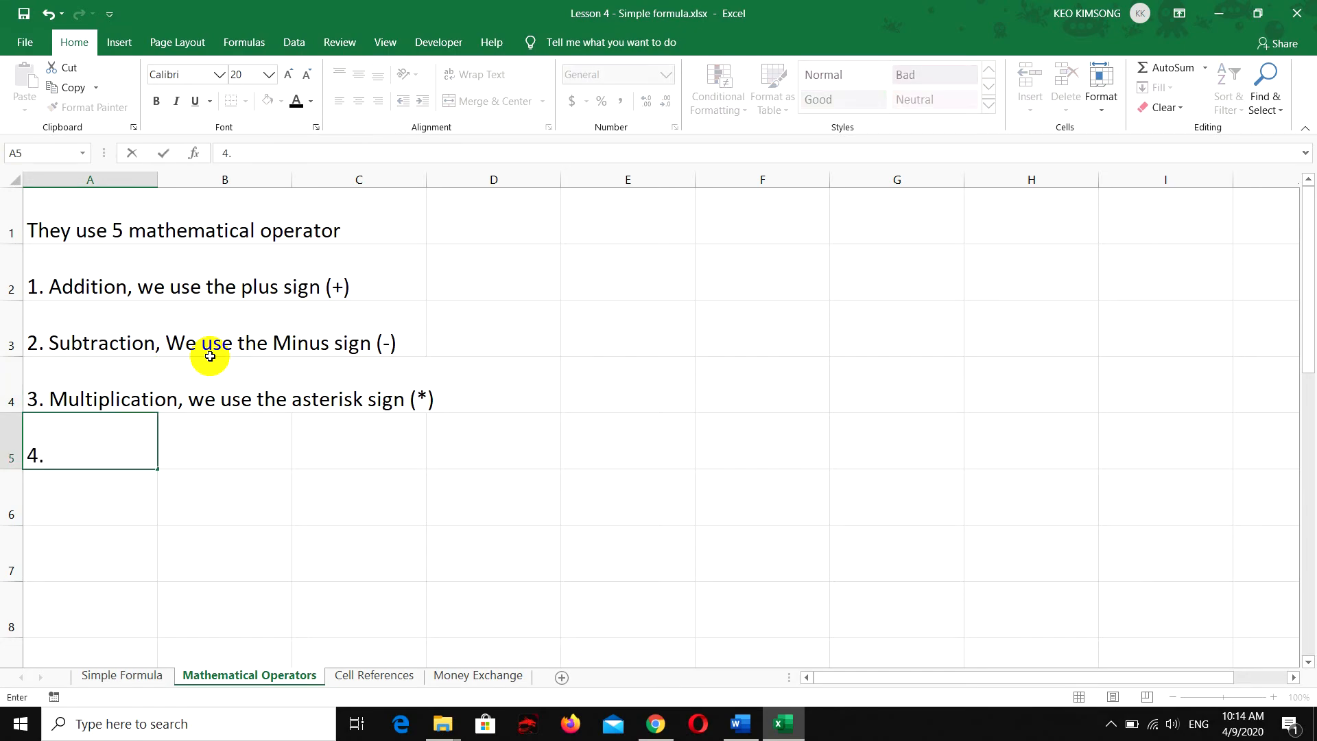
text( division)
key(BackSpace)
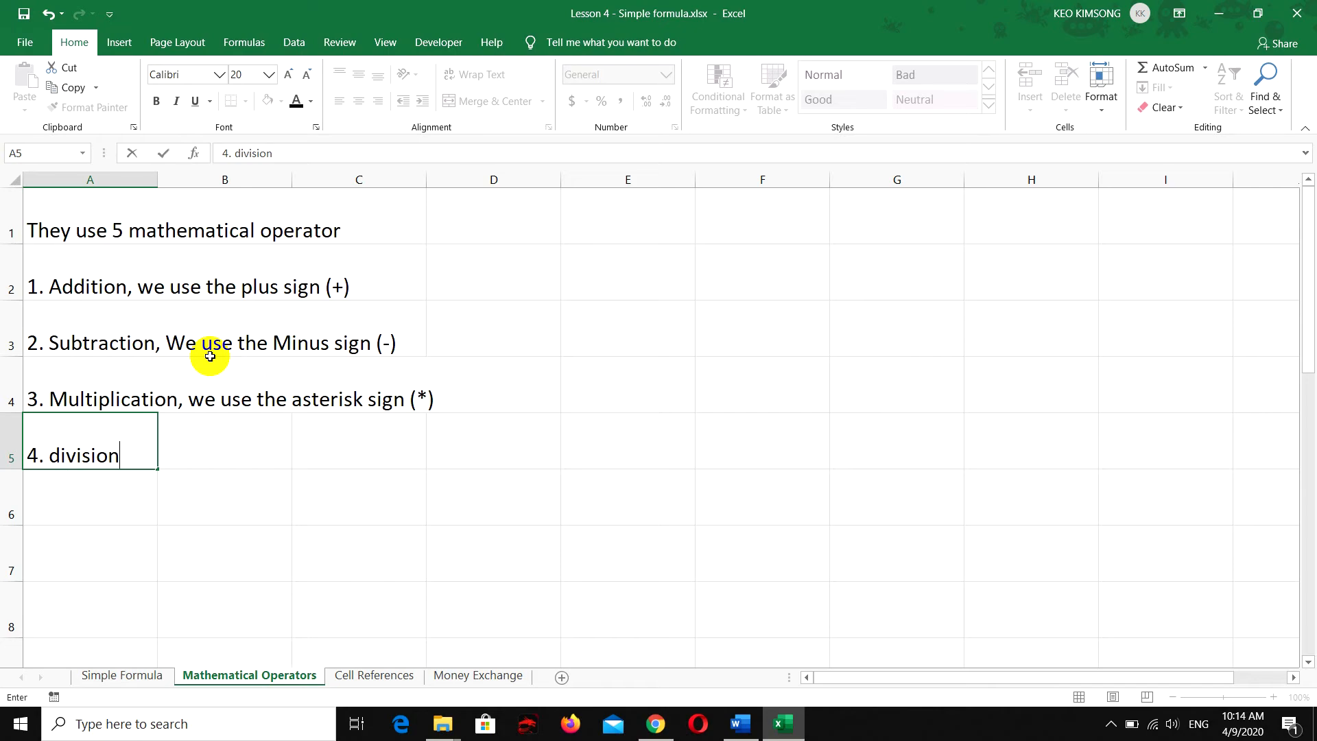
text(, we use the )
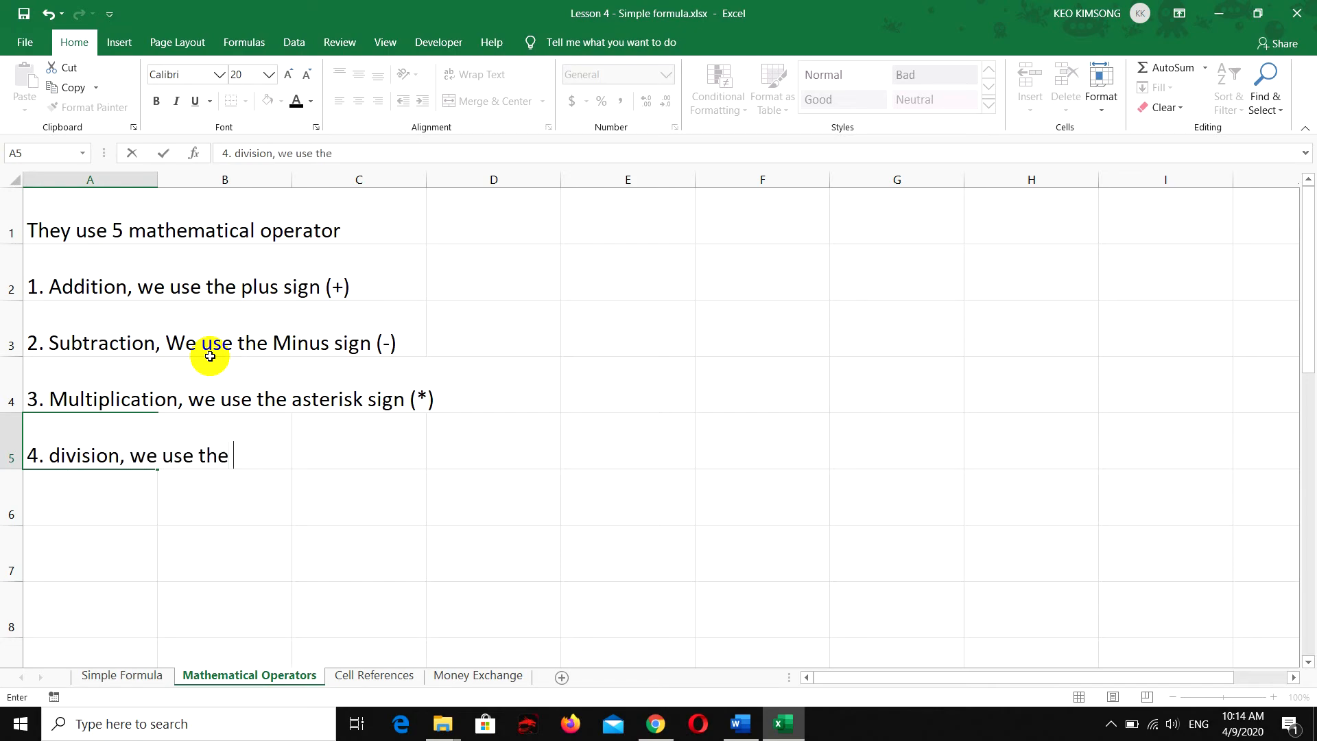
text(forward slash )
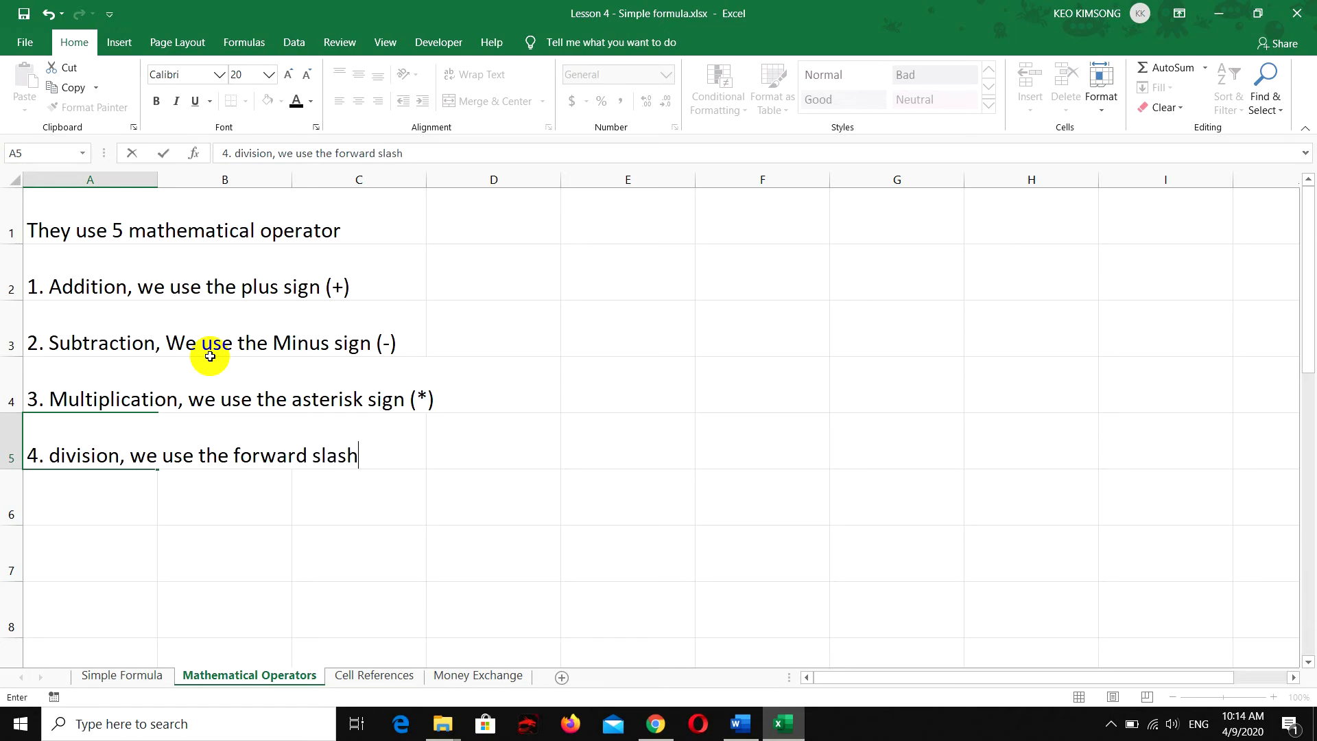
text((/))
key(Return)
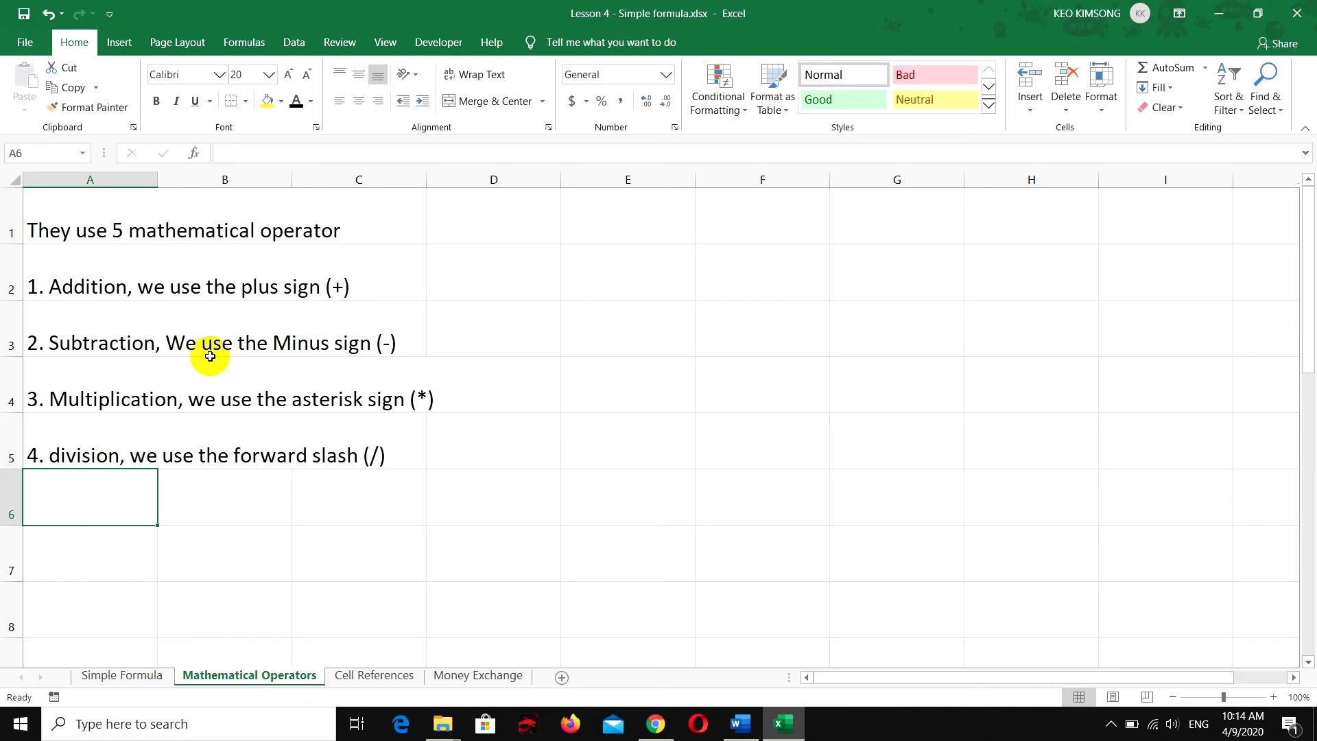
Enter "5. Exponent, we use the caret (^)" in cell A6
text(5. )
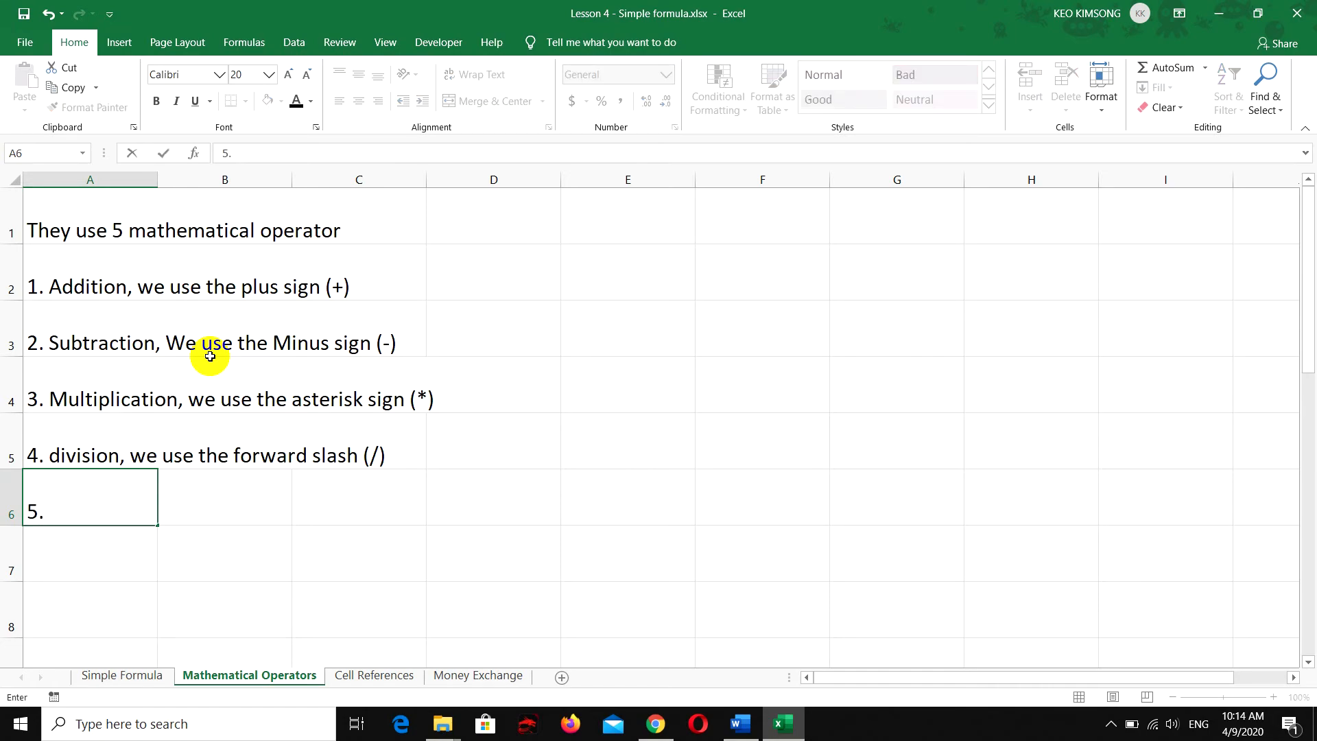
text(Exponent)
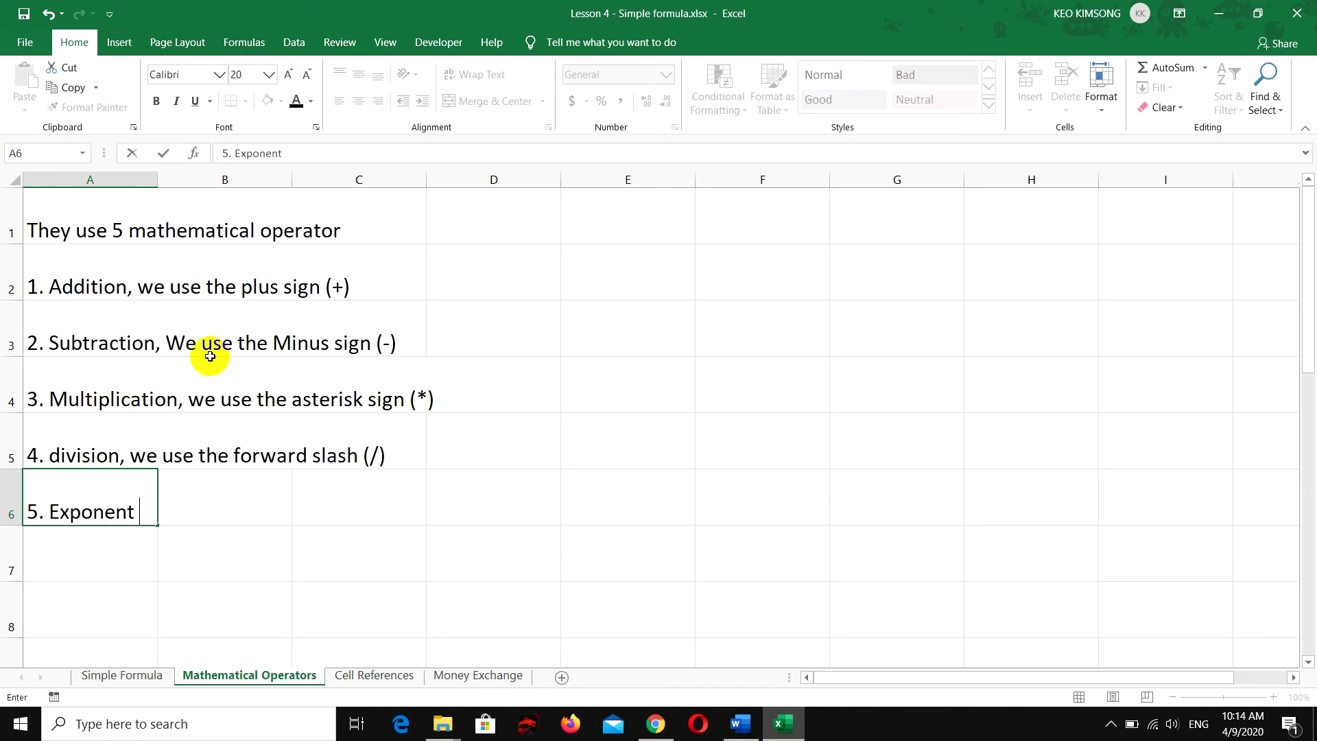
text( , we use the )
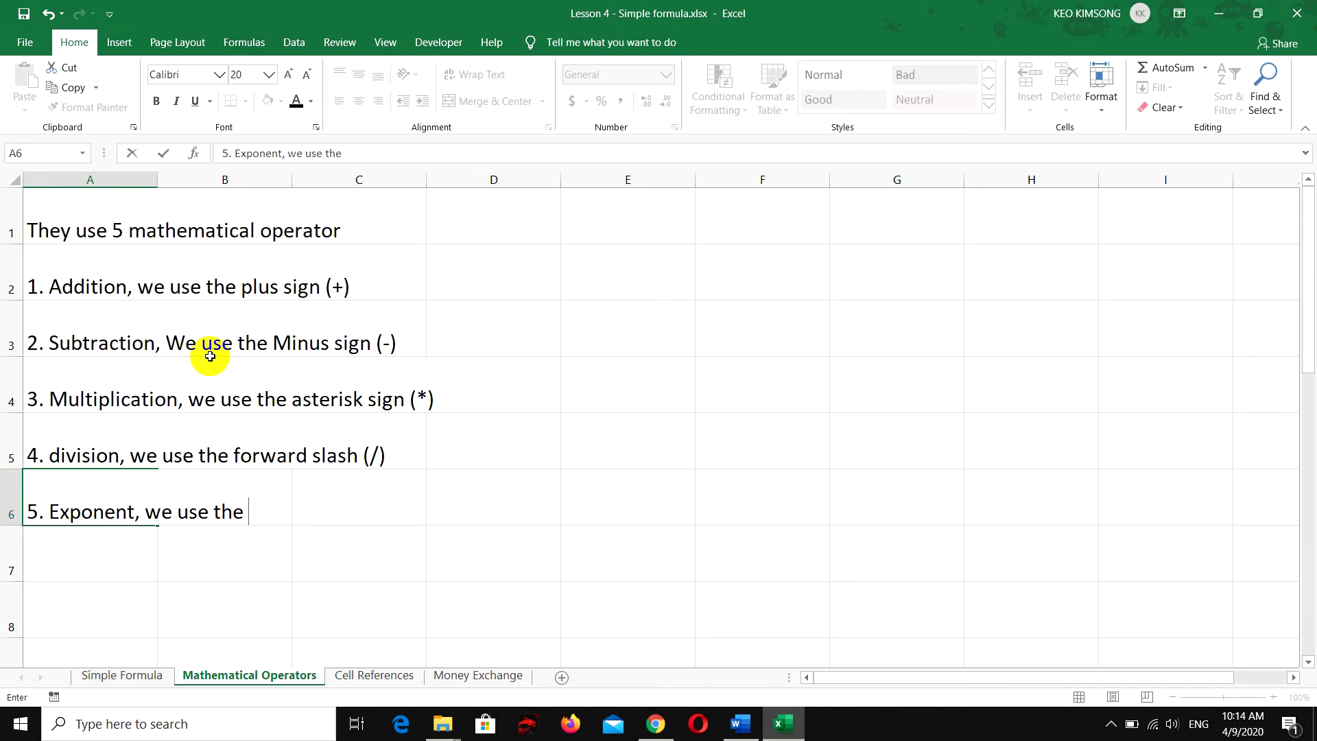
text(caret (^))
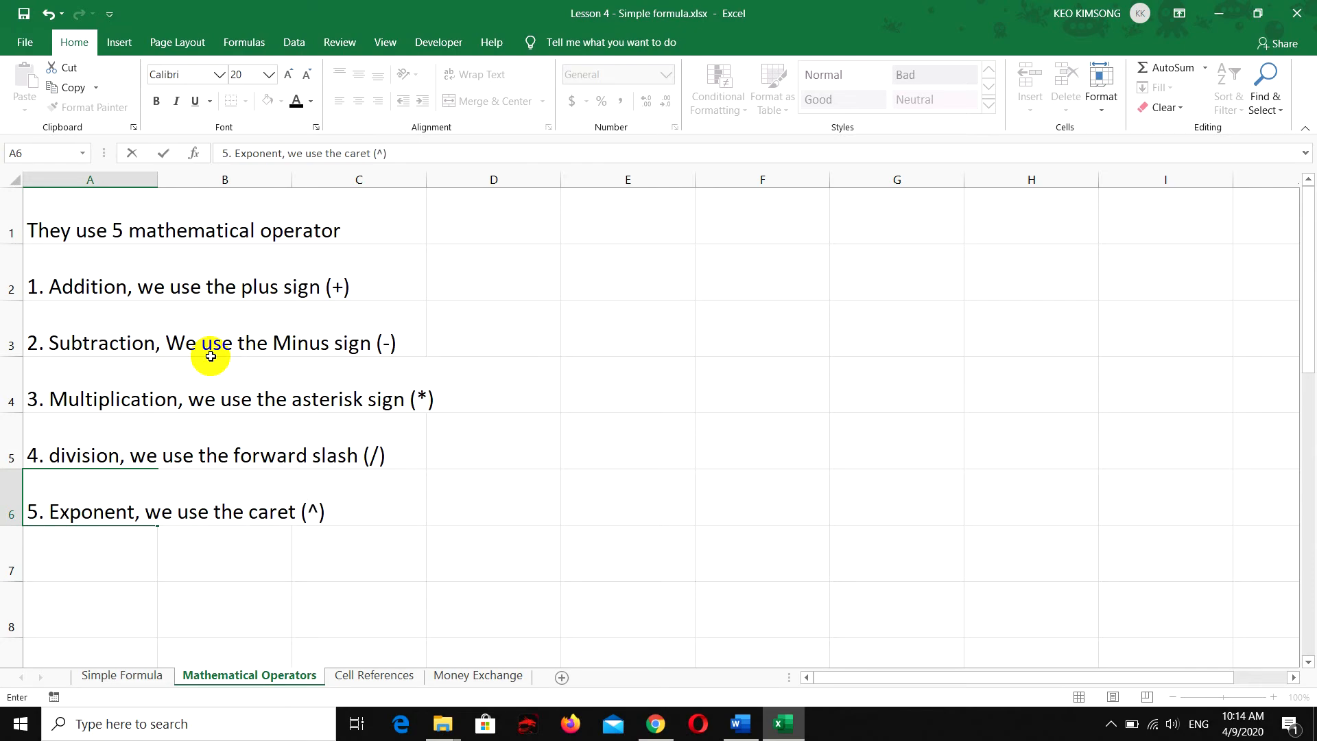
key(ctrl+Return)
Align the contents of the entire sheet to the left horizontally and to the middle vertically
click(8, 179)
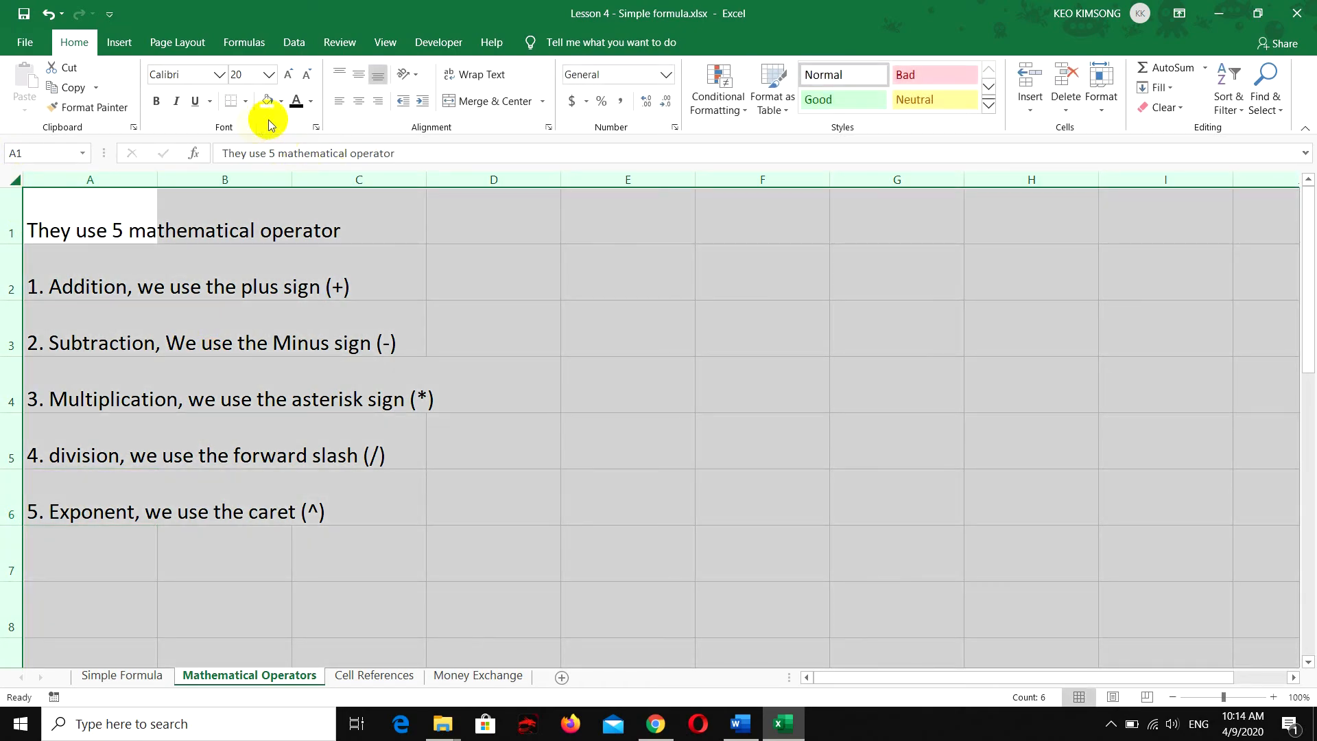
click(357, 110)
click(339, 102)
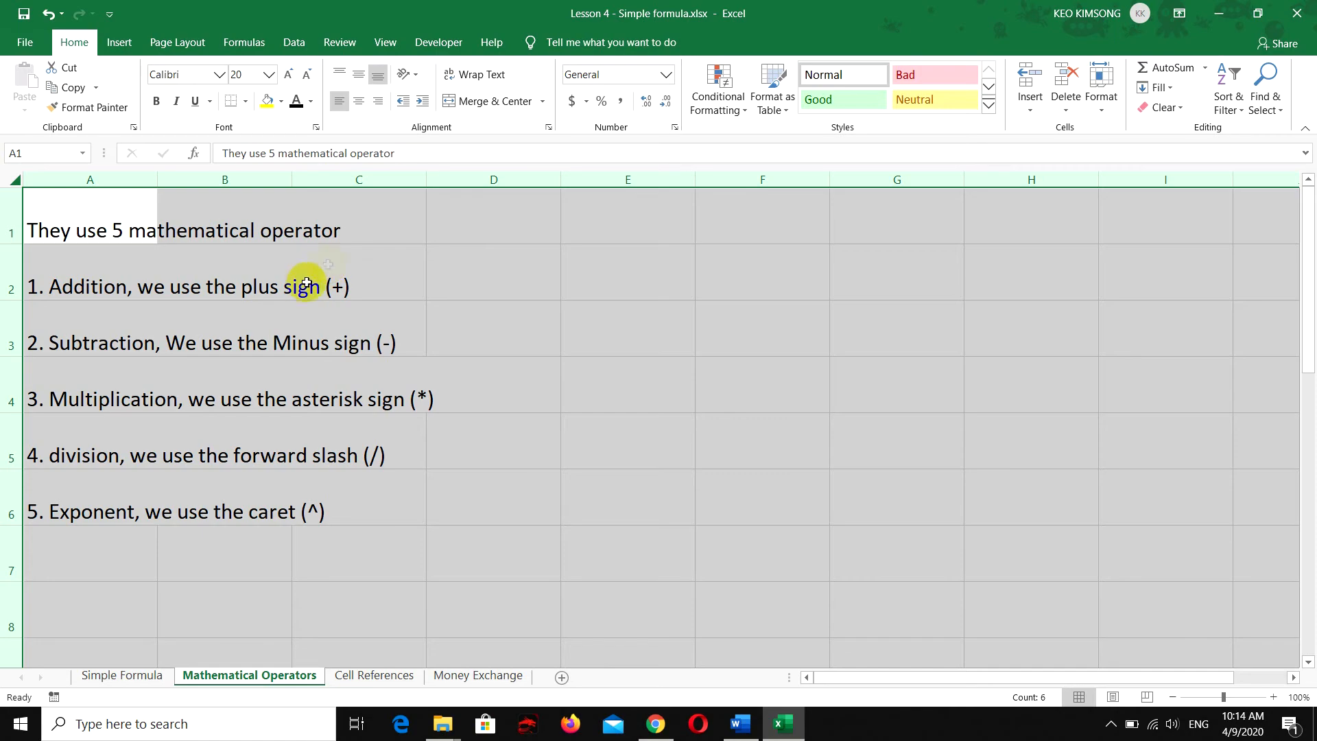
click(358, 74)
click(347, 213)
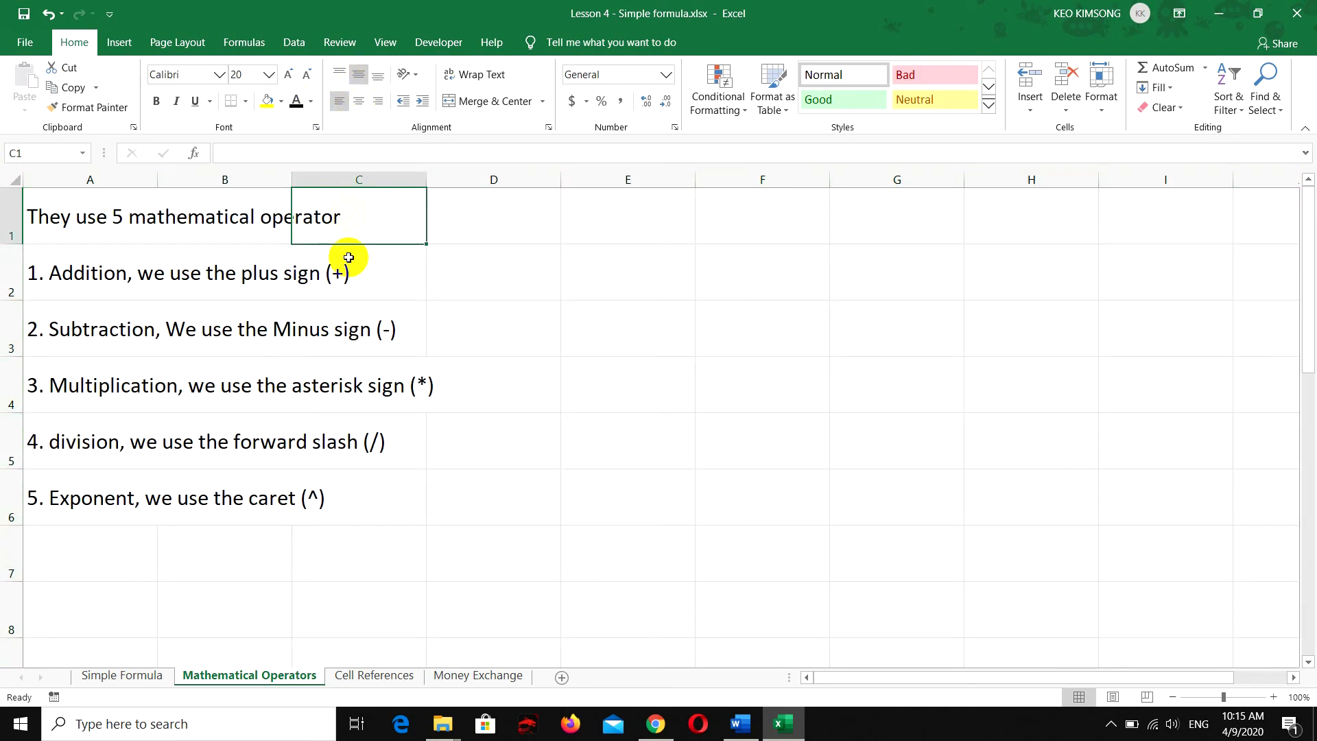
Enter the addition formula =7+1 in cell D2 and reselect the cell to view its formula
click(476, 275)
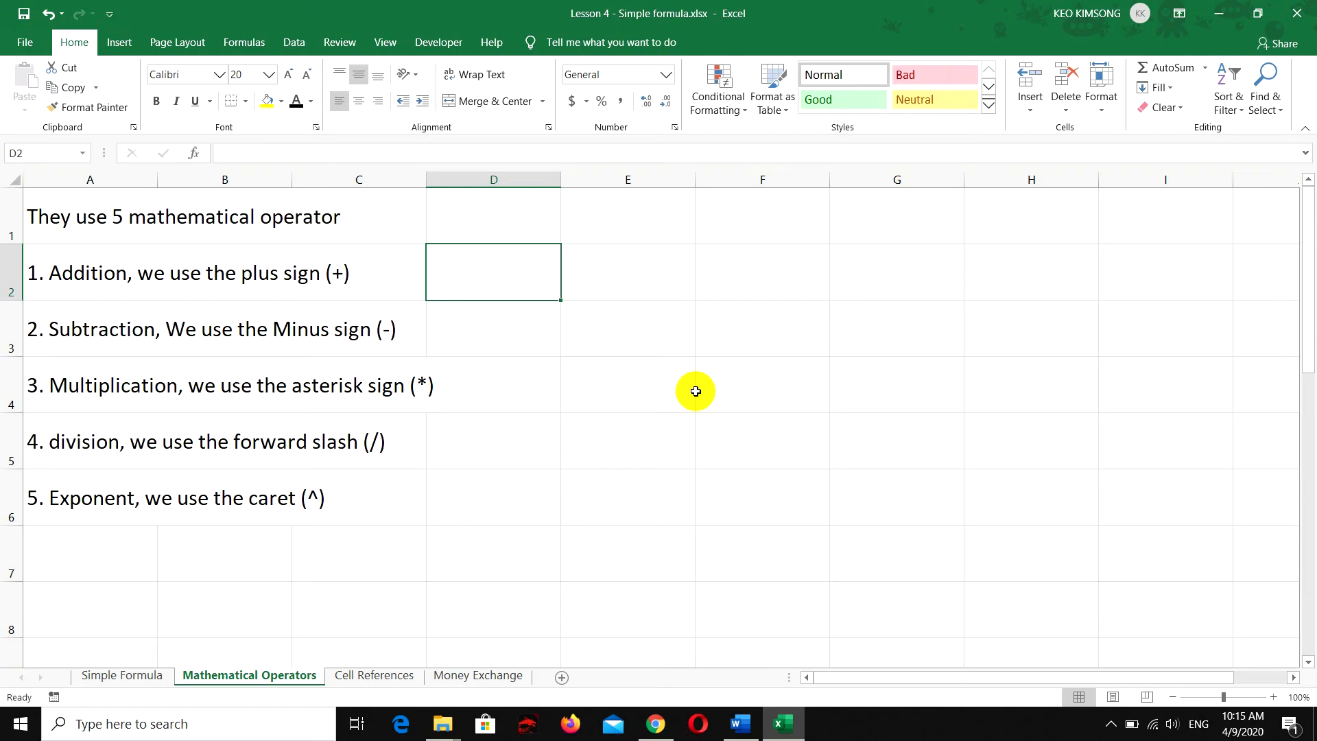
text(=)
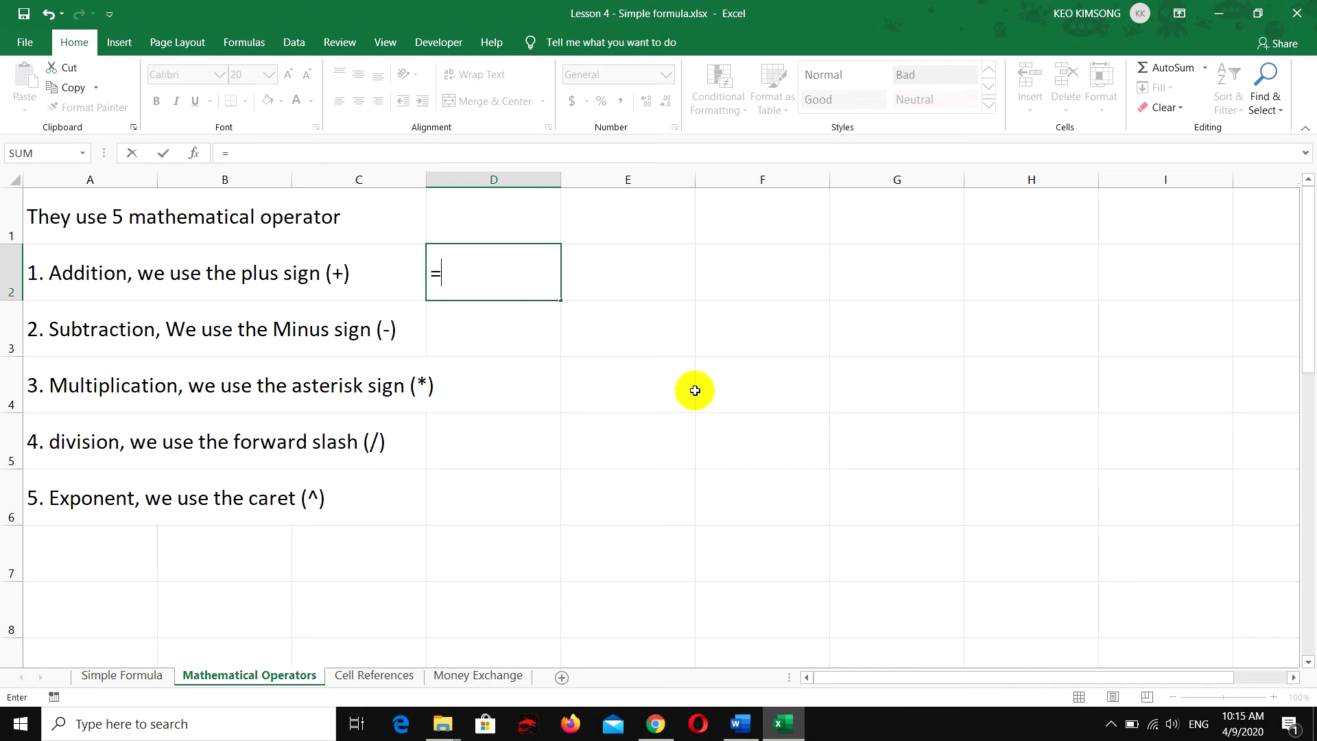
text(7+1)
click(500, 276)
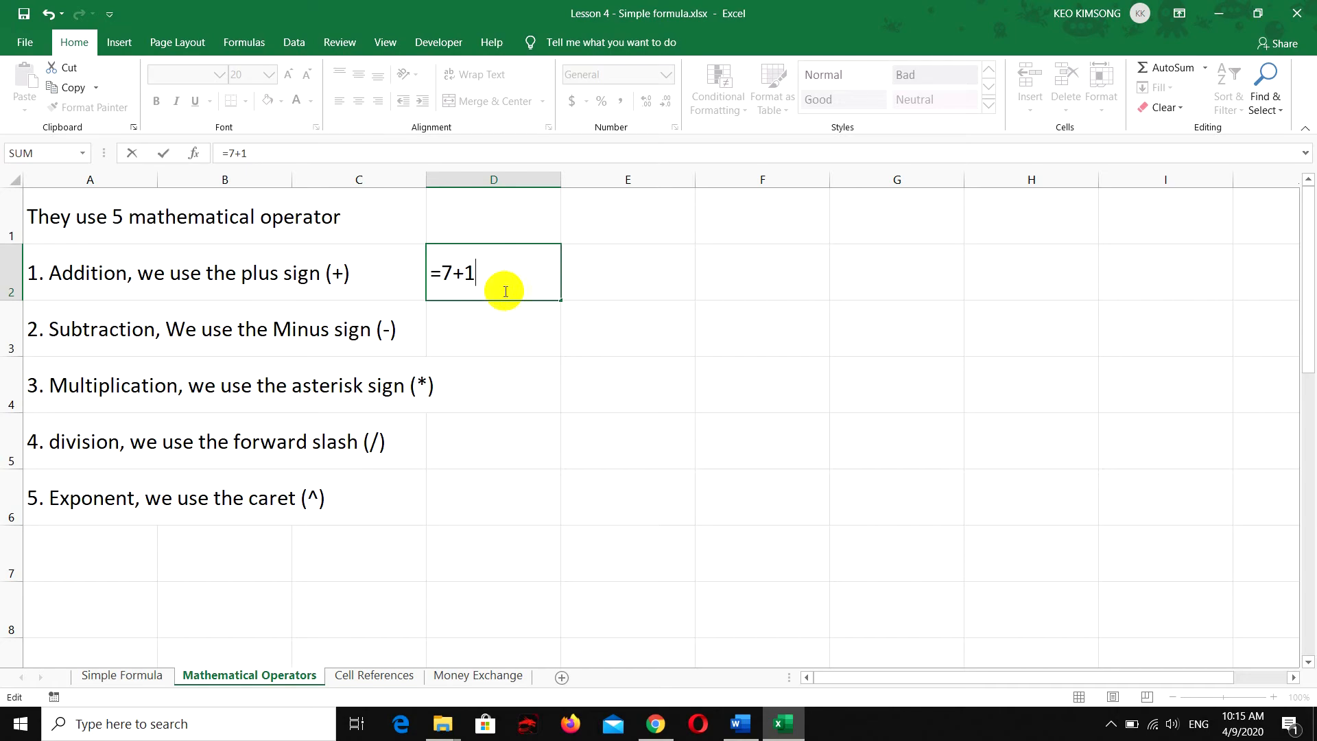
click(481, 274)
drag(480, 274, 444, 272)
click(484, 275)
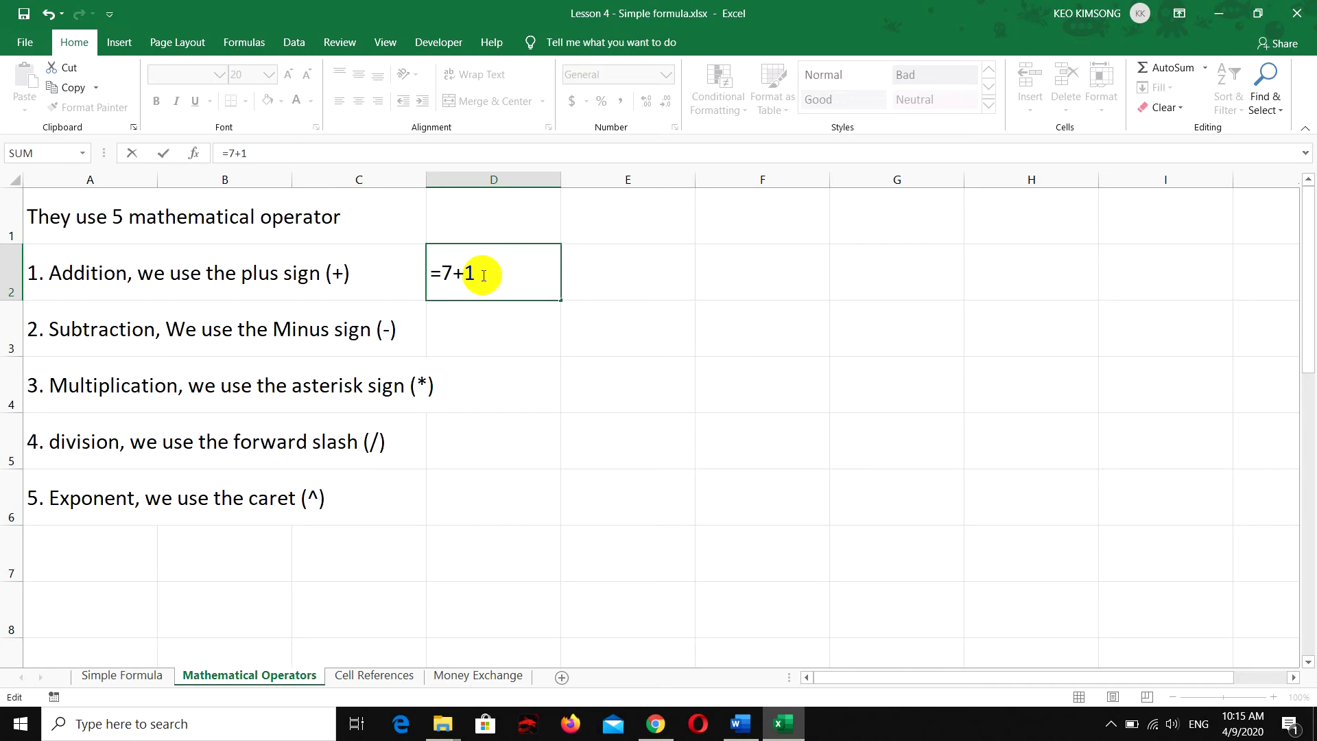
key(Return)
click(482, 275)
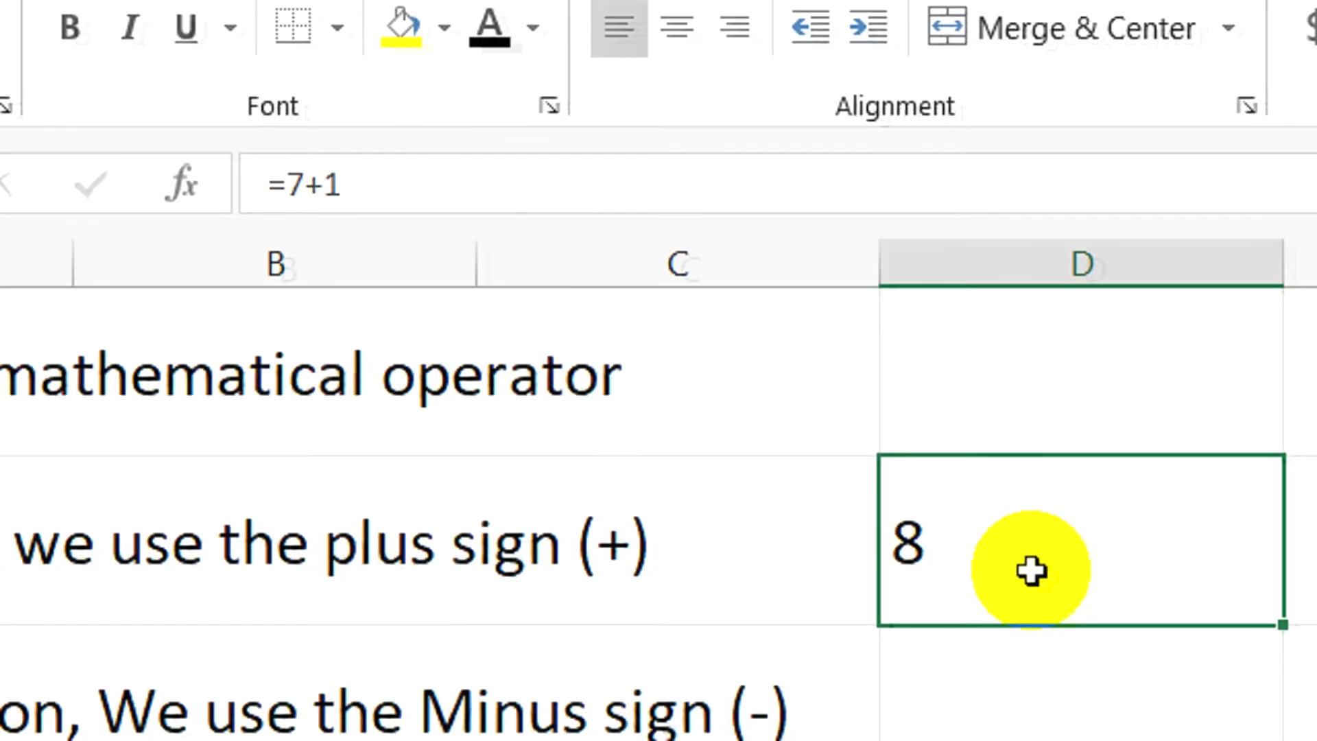
Enter the subtraction formula =4-3 in cell D3
click(472, 334)
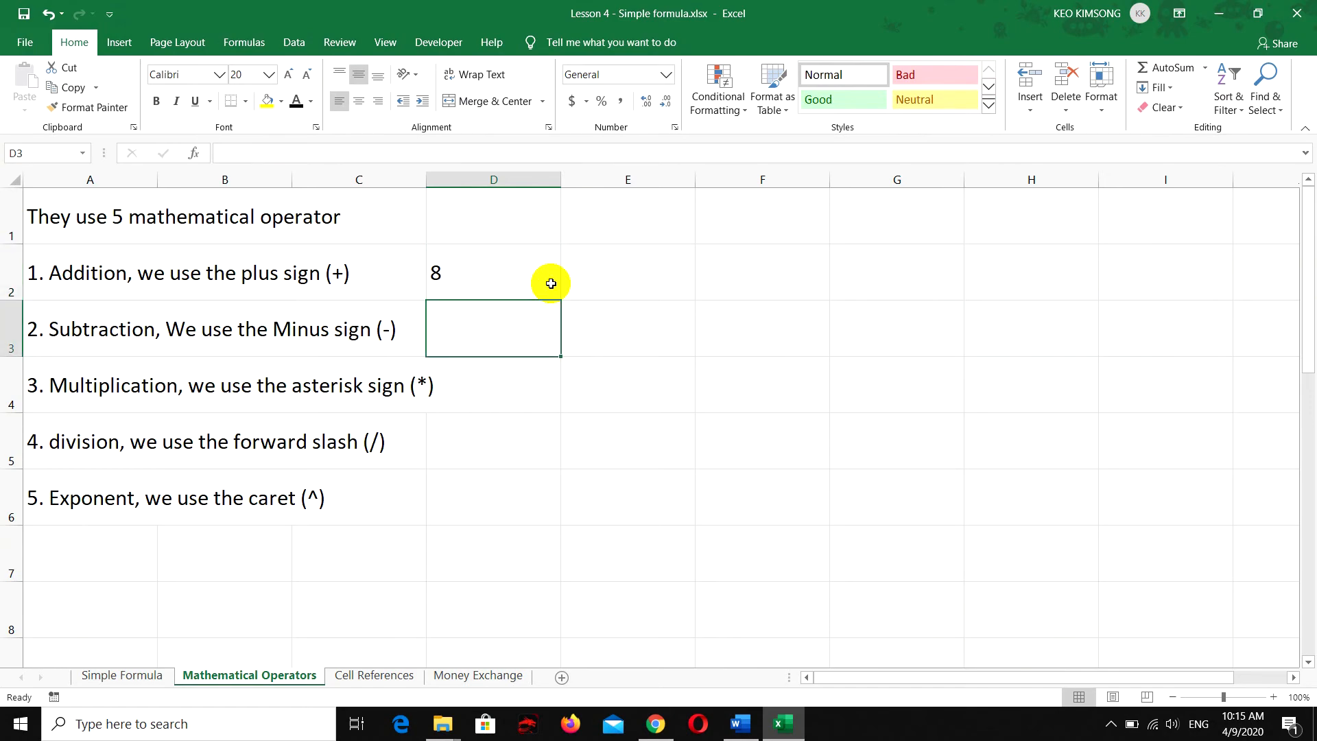
text(=)
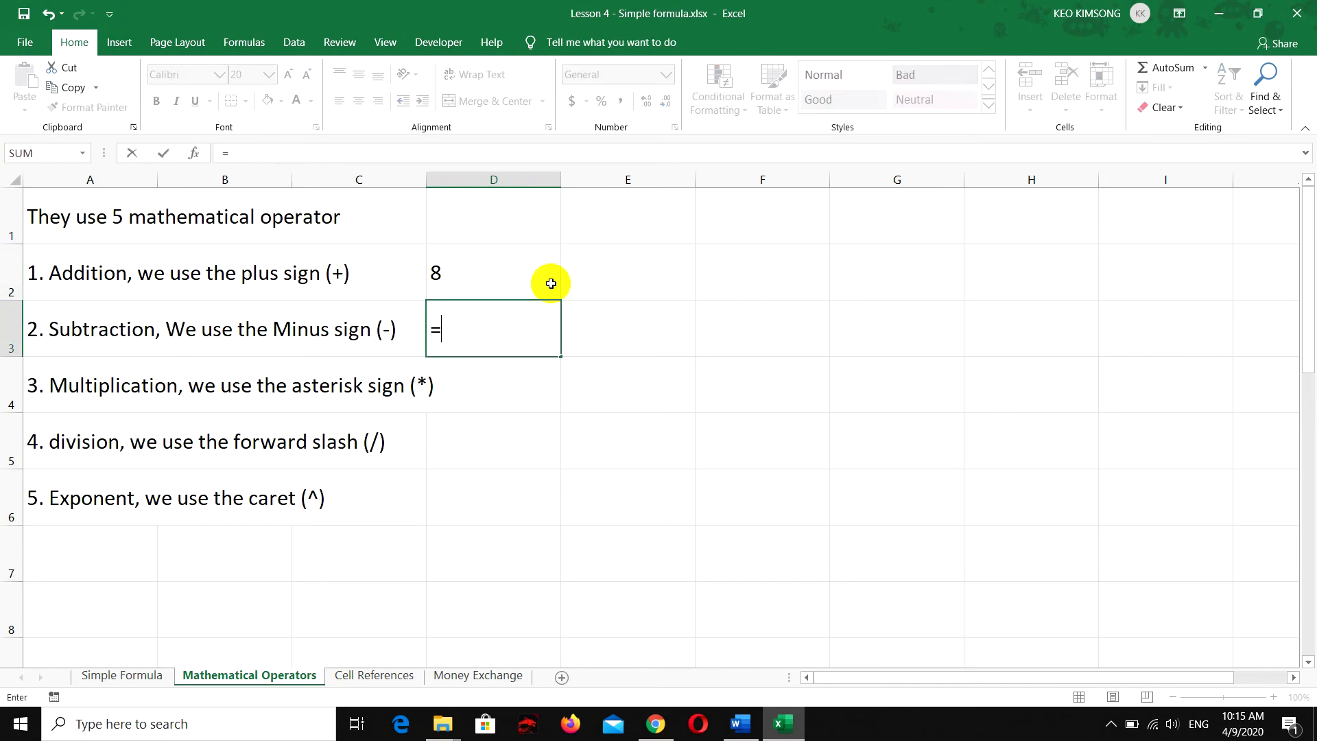
text(4-3)
key(Return)
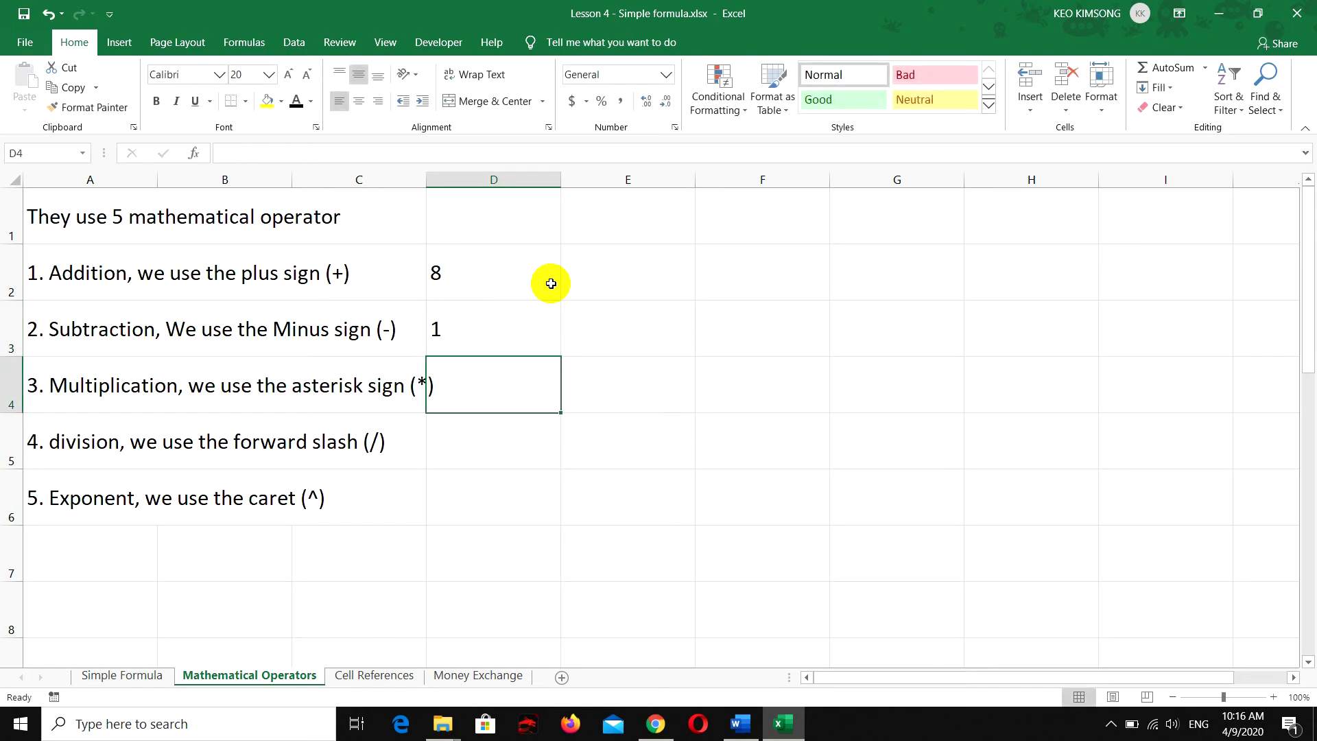
Widen column C to fit the multiplication text and enter the formula =2*3 in cell D4
drag(426, 181, 476, 184)
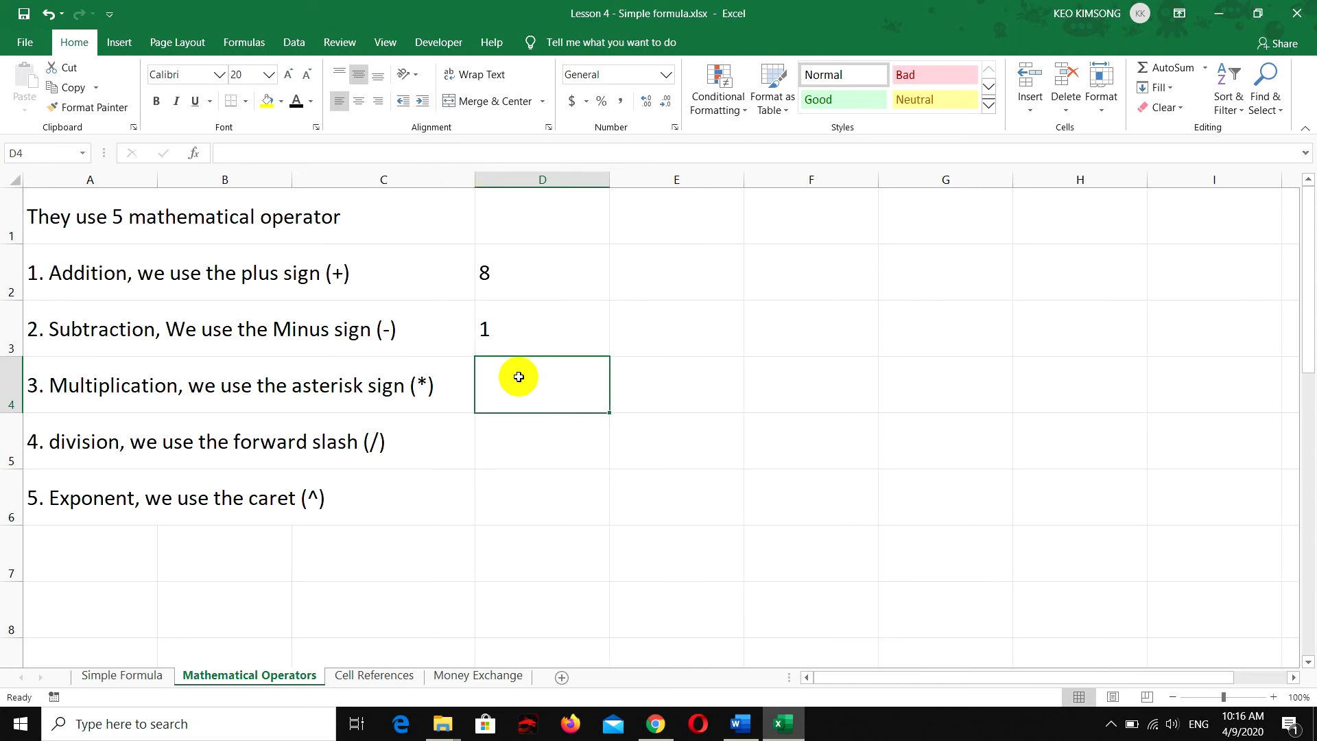
text(=)
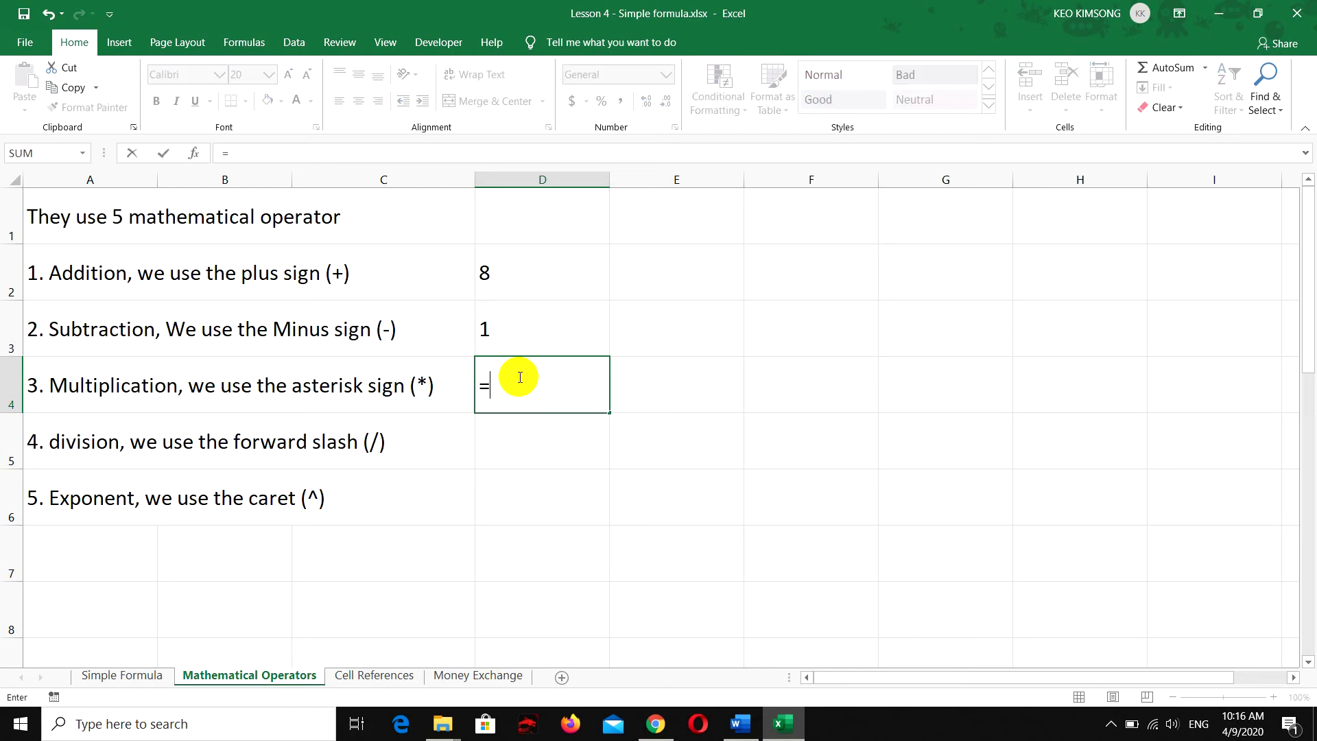
text(2*)
mouse_move(529, 387)
mouse_down()
mouse_move(504, 381)
mouse_move(529, 387)
mouse_up()
click(529, 387)
text(3)
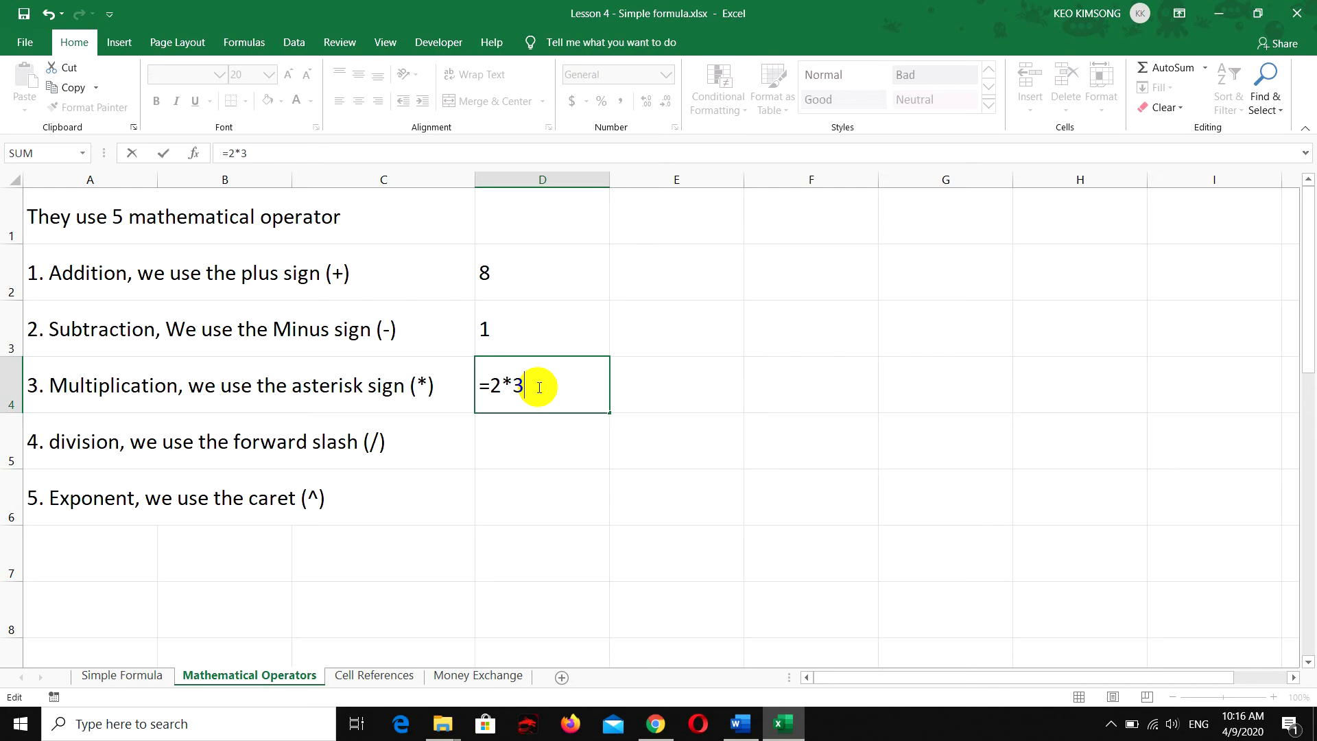
key(Return)
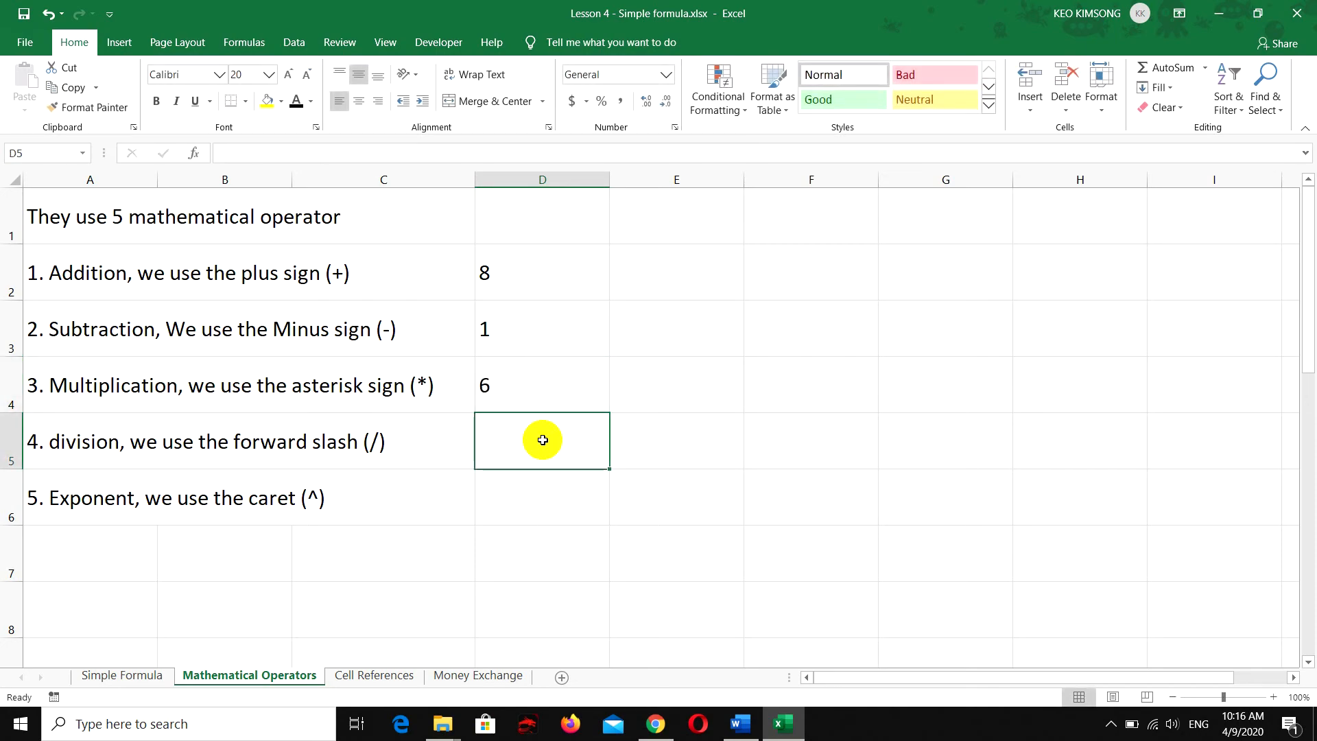
Enter the division formula =4/2 in cell D5
text(=)
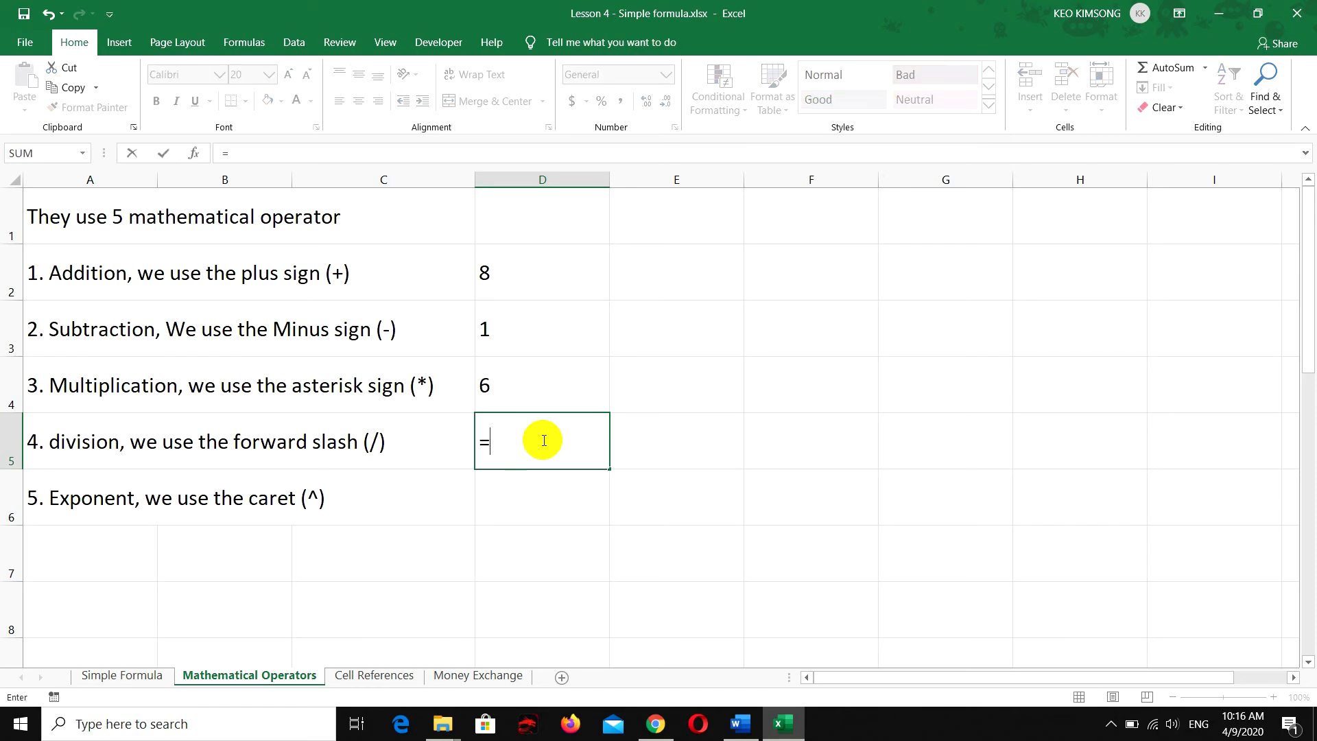
text(4/2)
key(Return)
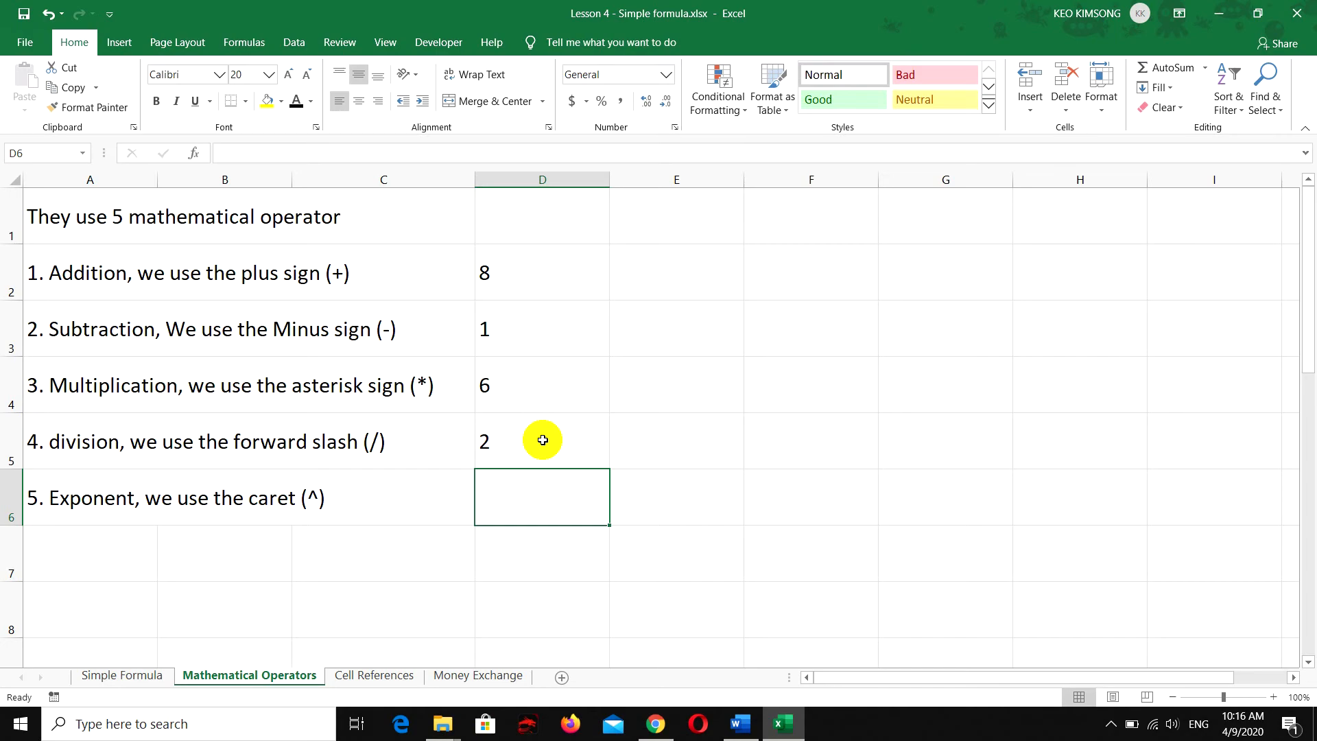
Enter the exponent formula =2^3 in cell D6
click(693, 516)
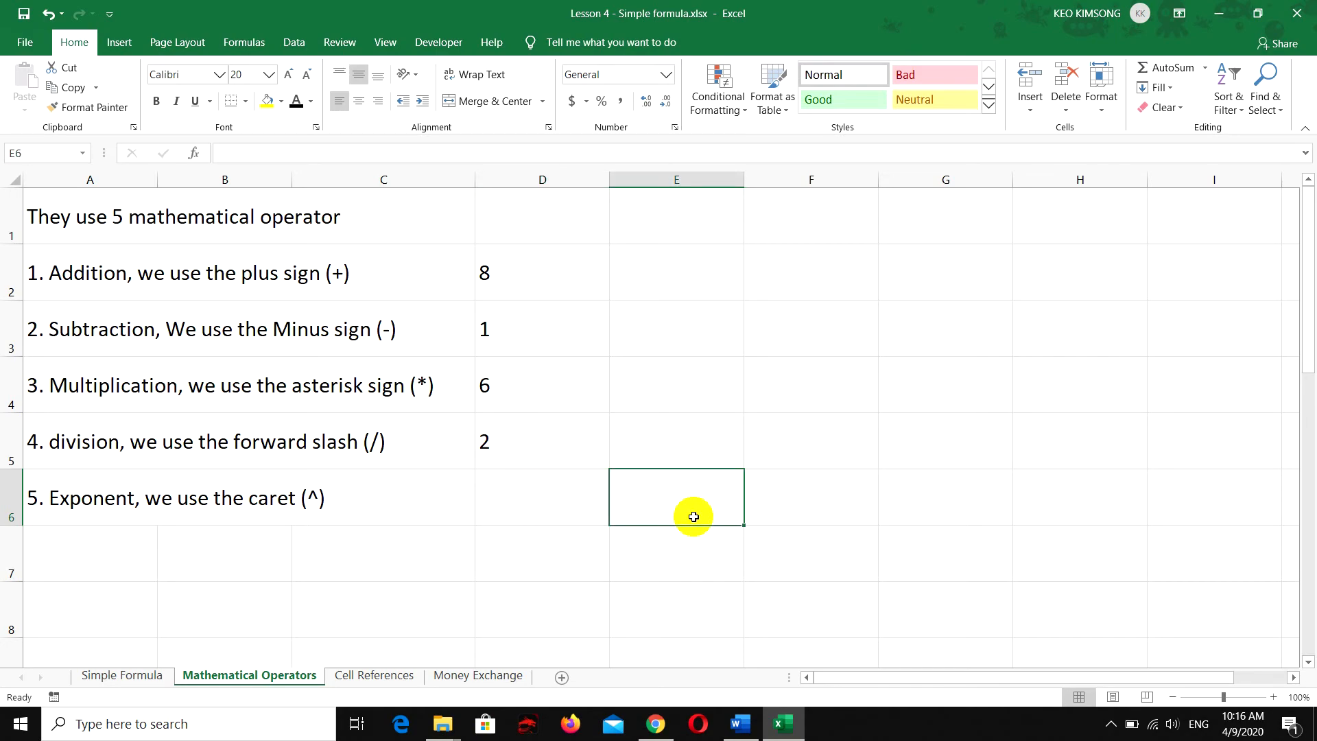
click(547, 504)
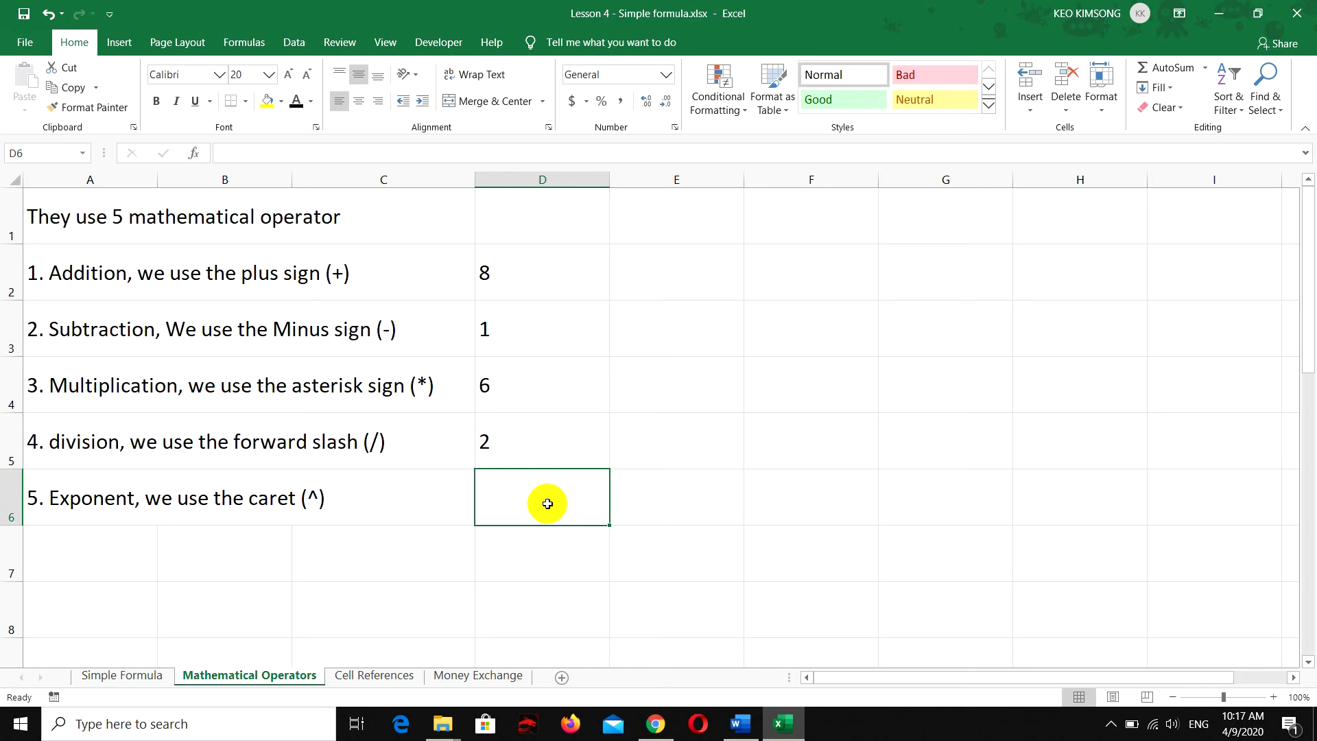
text(=)
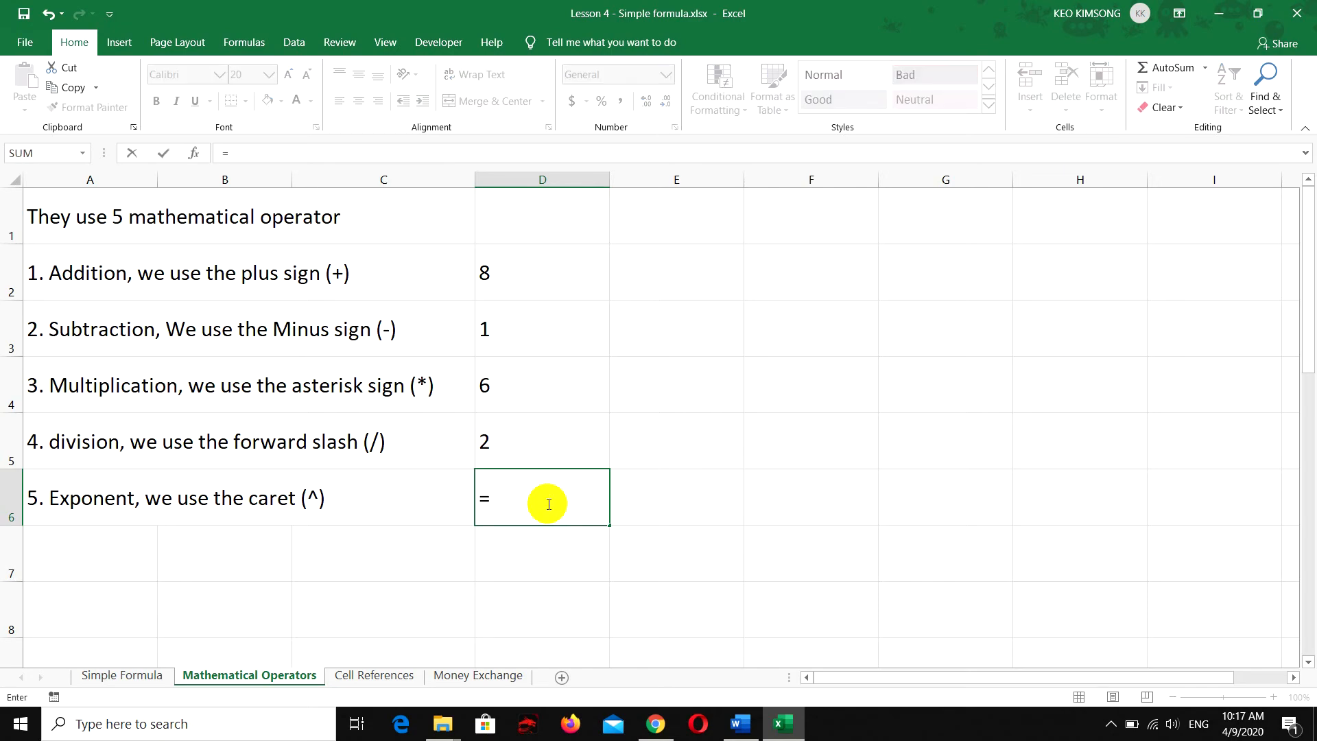
text(@)
key(BackSpace)
text(2^3)
key(Return)
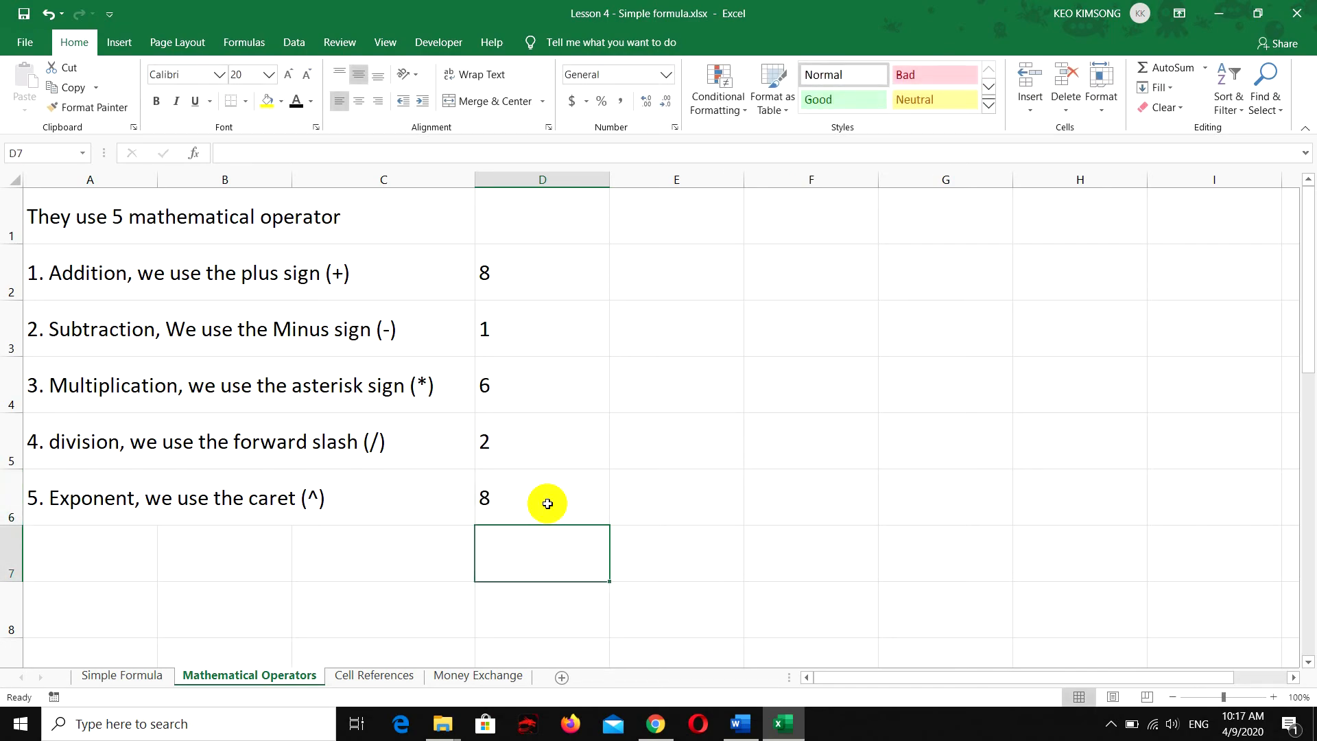
click(548, 504)
Enter the explanatory text "2 power 3" in cell E6 beside the exponent result
click(669, 504)
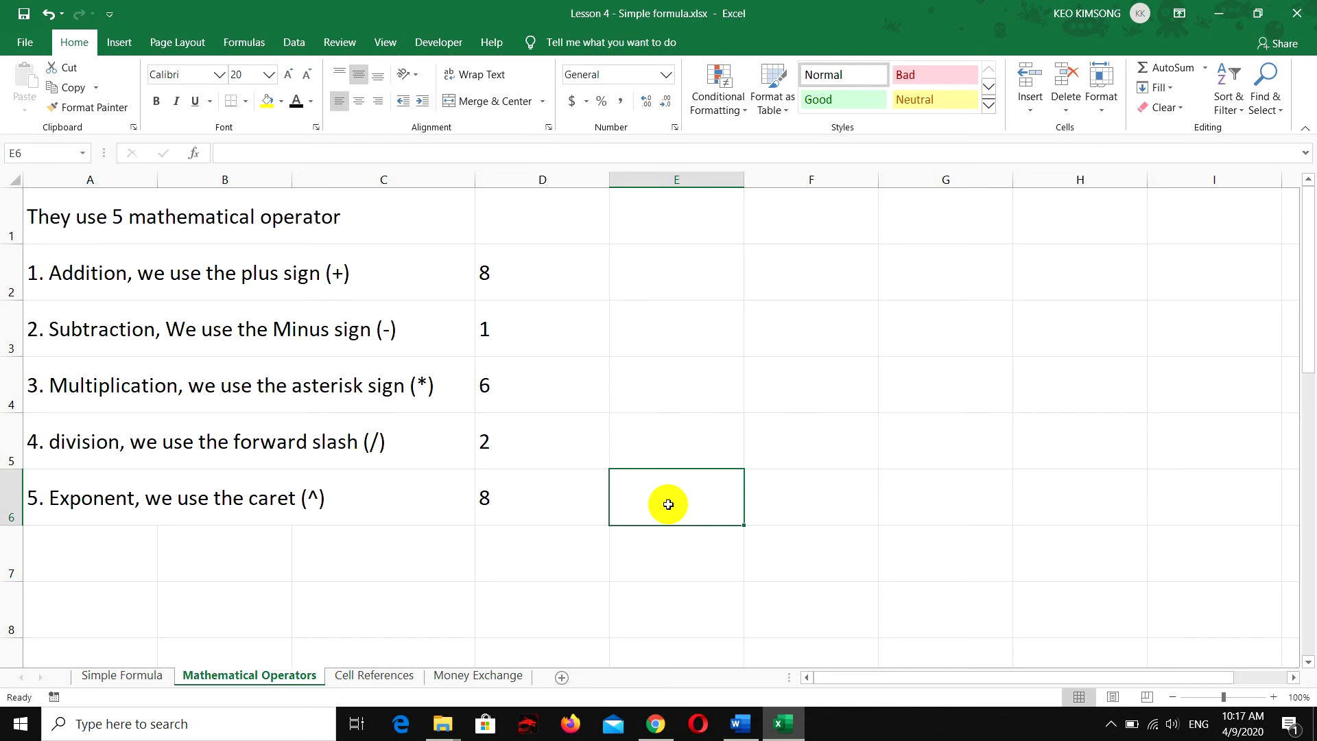
text(2 )
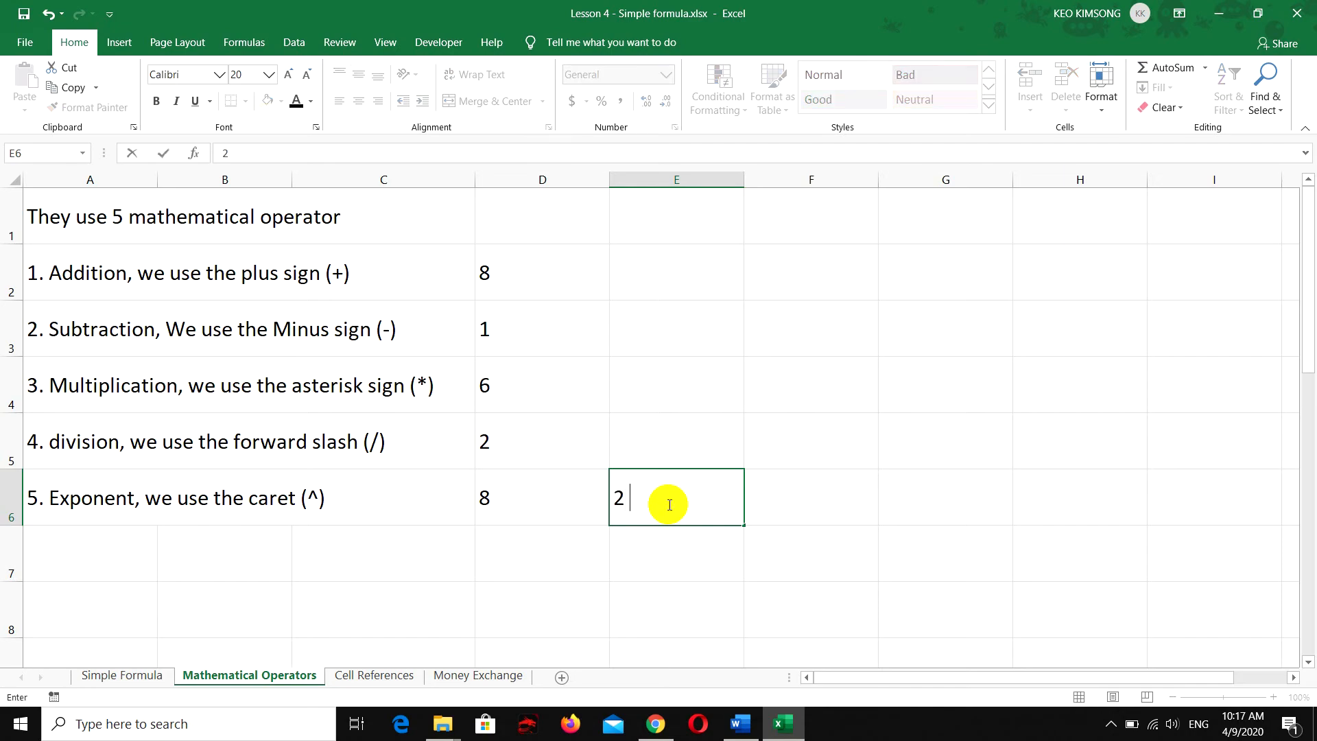
text(power 3)
key(Tab)
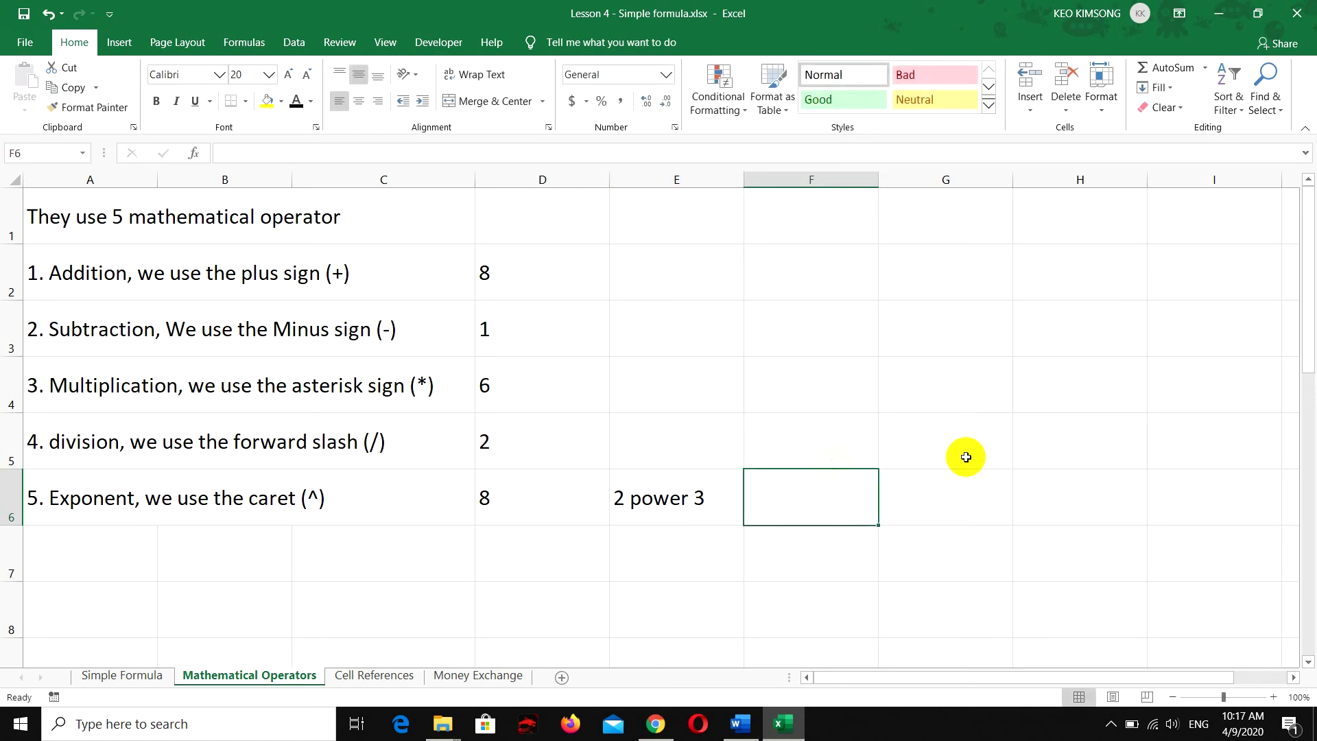
Enter the expanded multiplication 2*2*2 as plain text in cell F6
text(2X2)
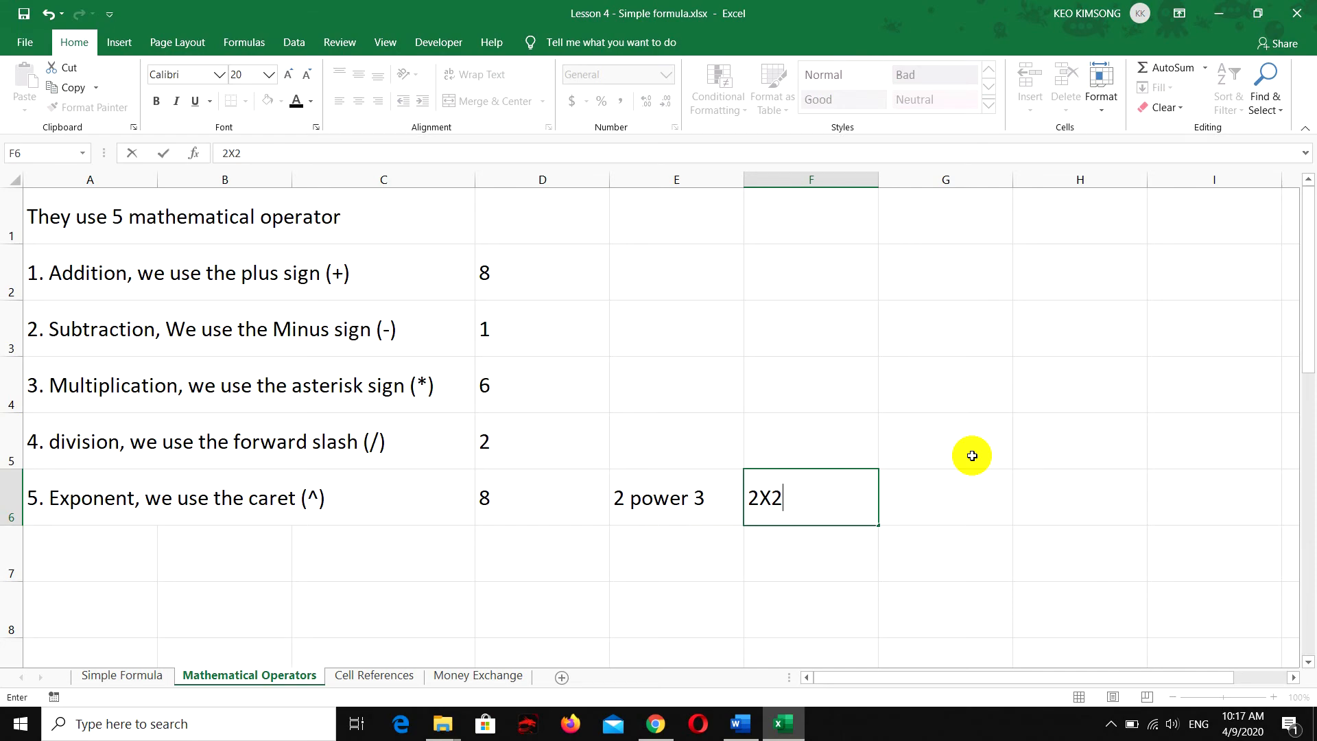
key(BackSpace)
key(BackSpace)
text(*2*2)
drag(844, 500, 736, 495)
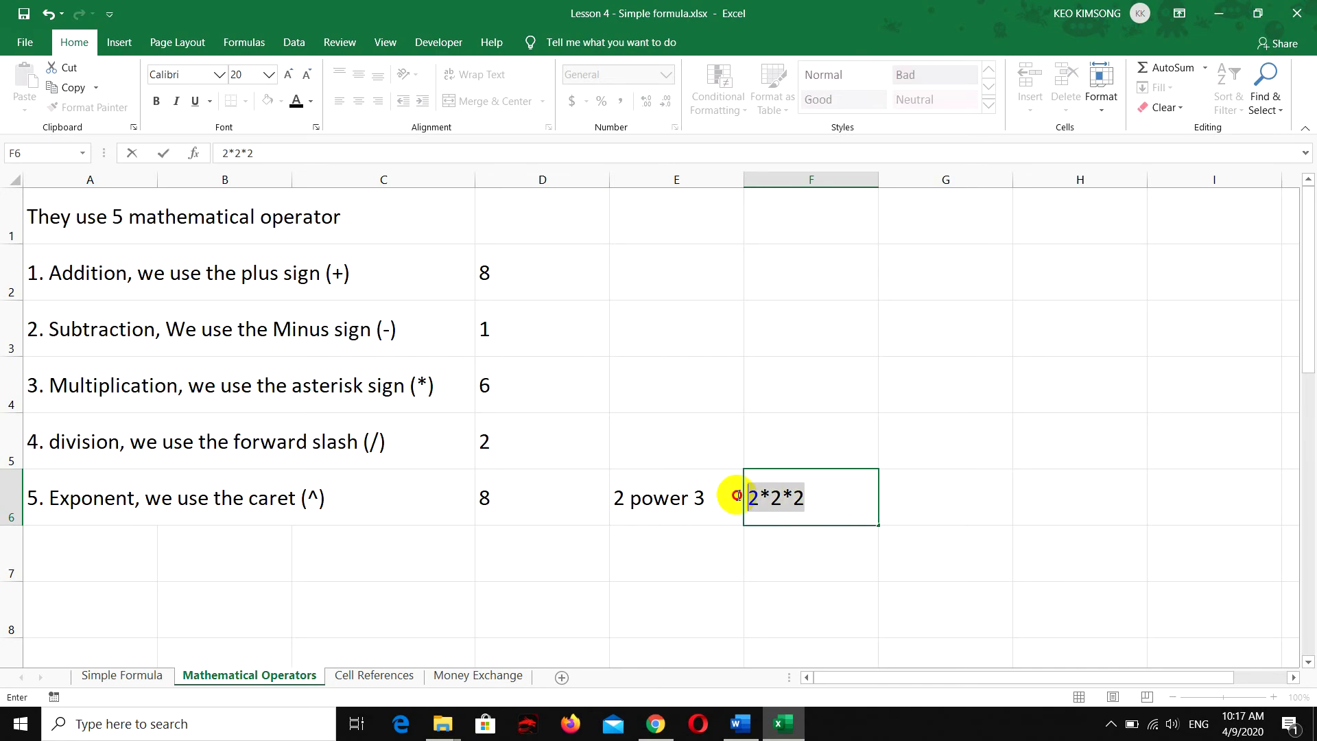
click(826, 500)
key(Return)
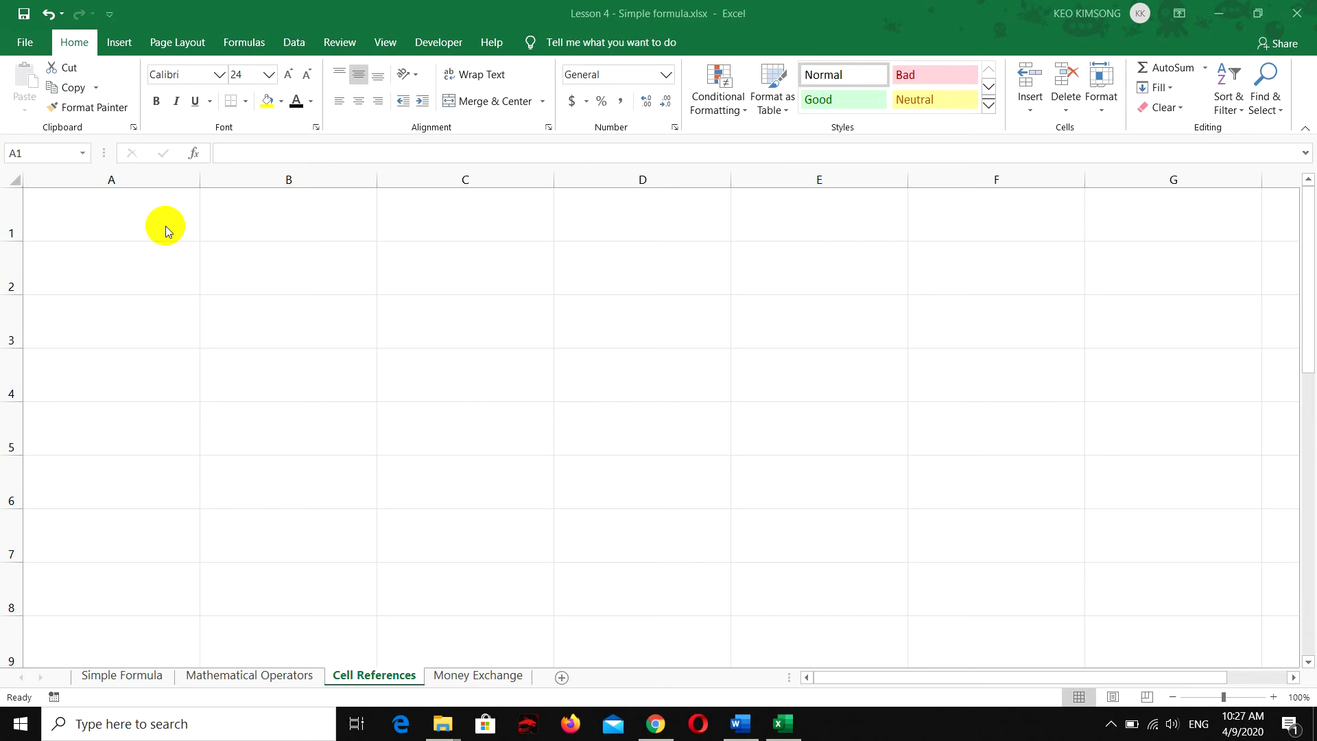
On the Cell References sheet, enter 4 in cell A1 and 2 in cell B1
click(166, 225)
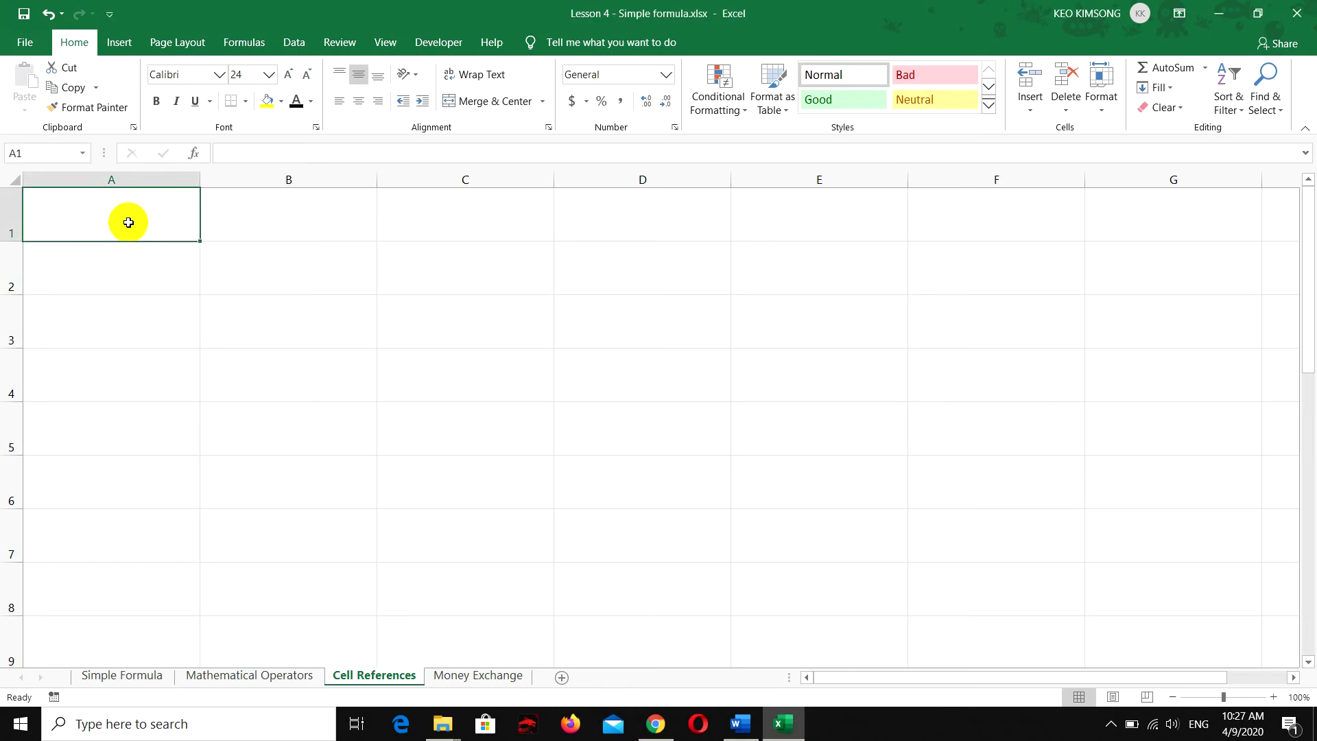
click(281, 221)
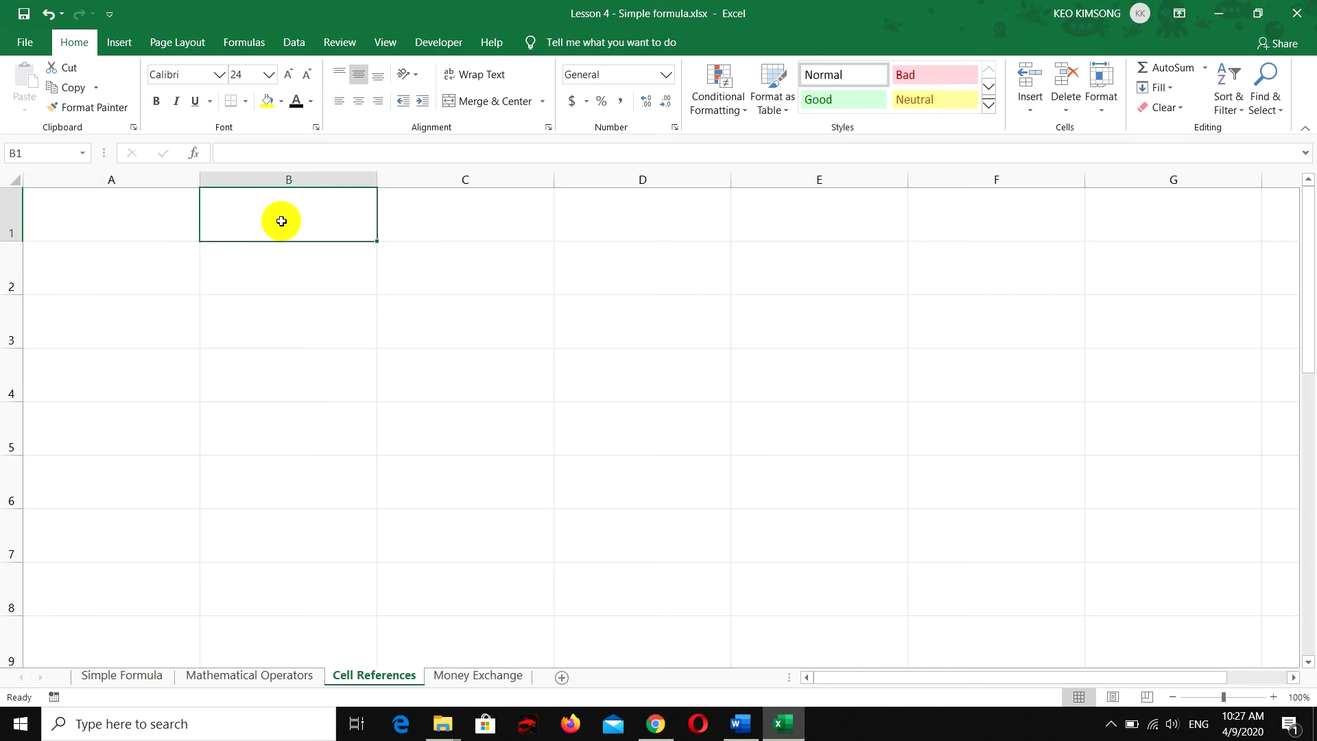
click(144, 209)
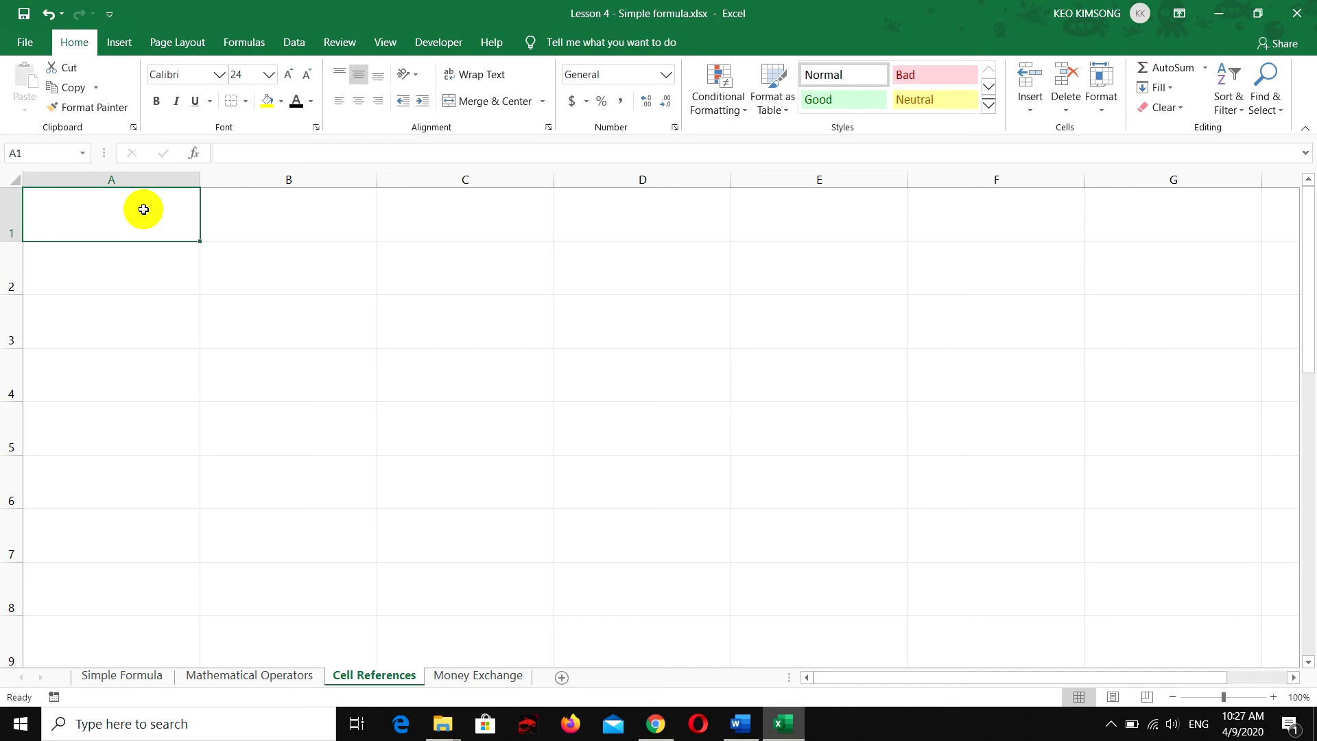
text(4)
key(Tab)
text(2)
key(Return)
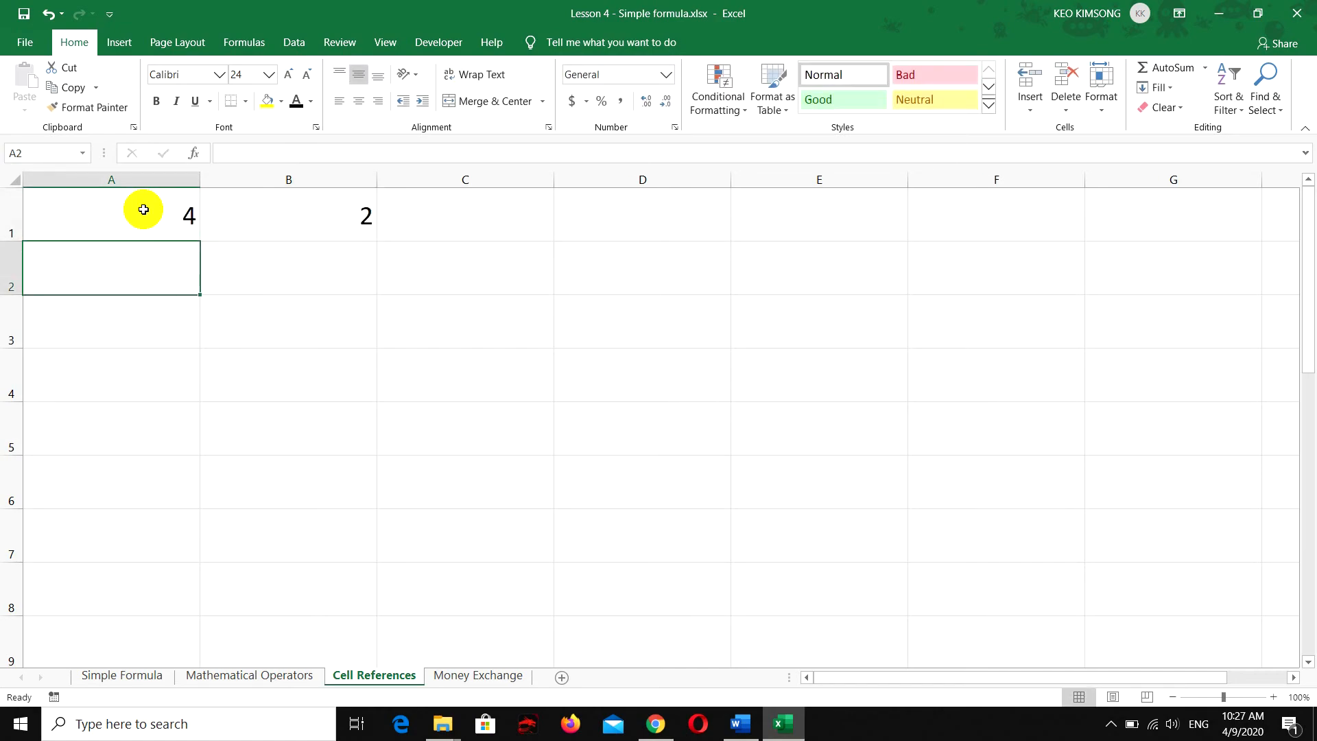
Enter 3 and 2 in cells A2 and B2, and 1 and 1 in cells A3 and B3
text(3)
key(Tab)
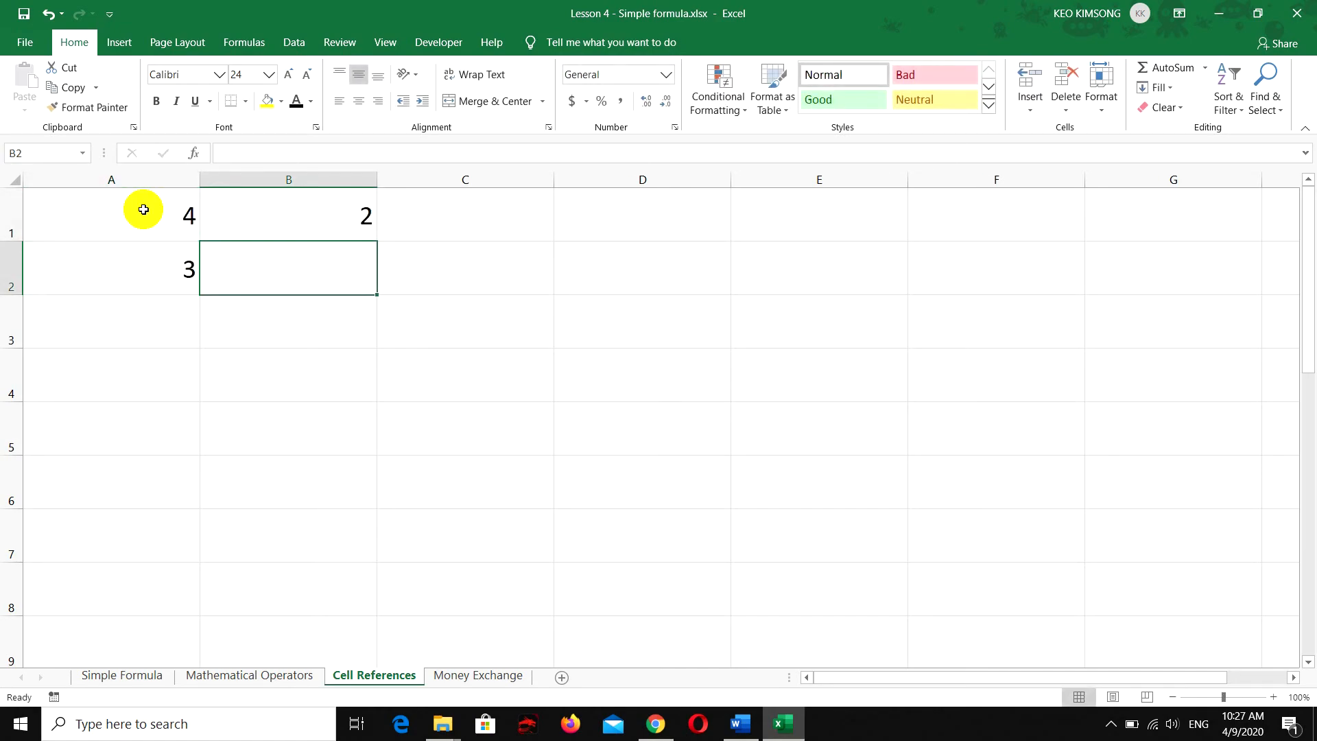
text(2)
key(Return)
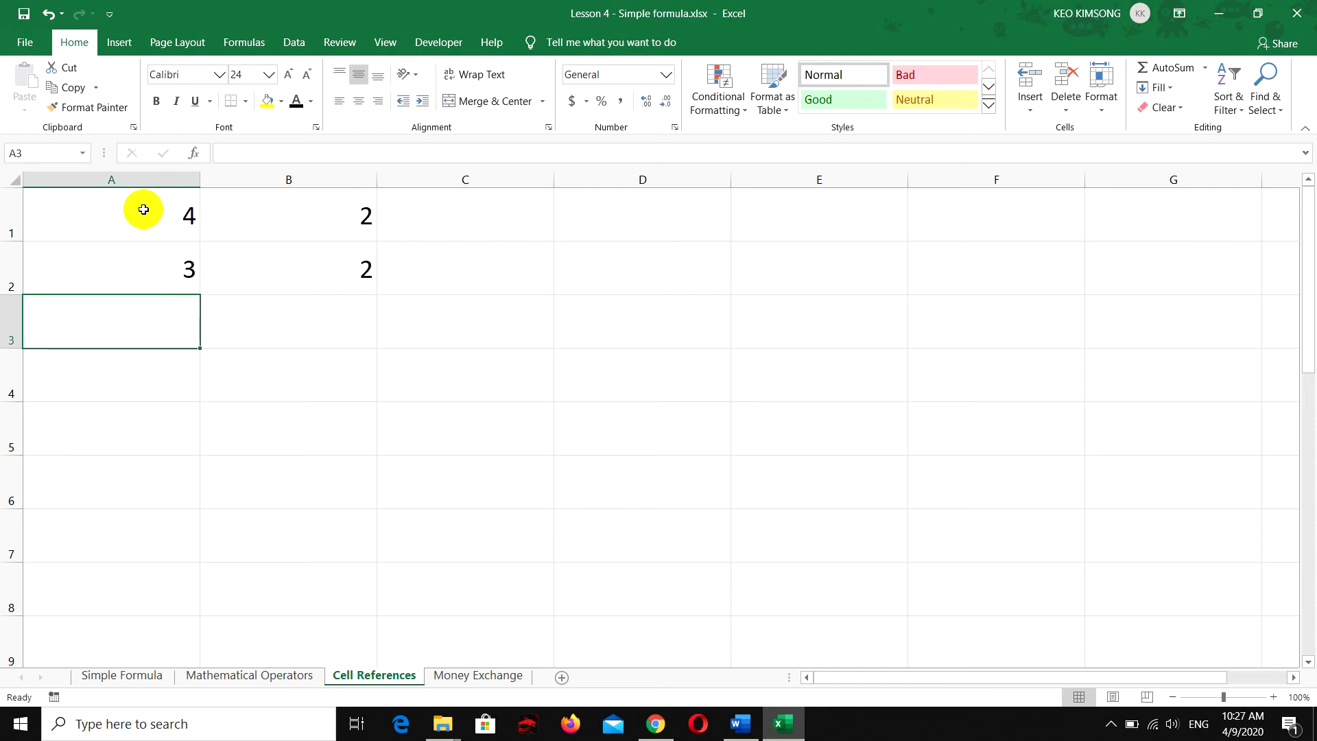
text(1)
key(Tab)
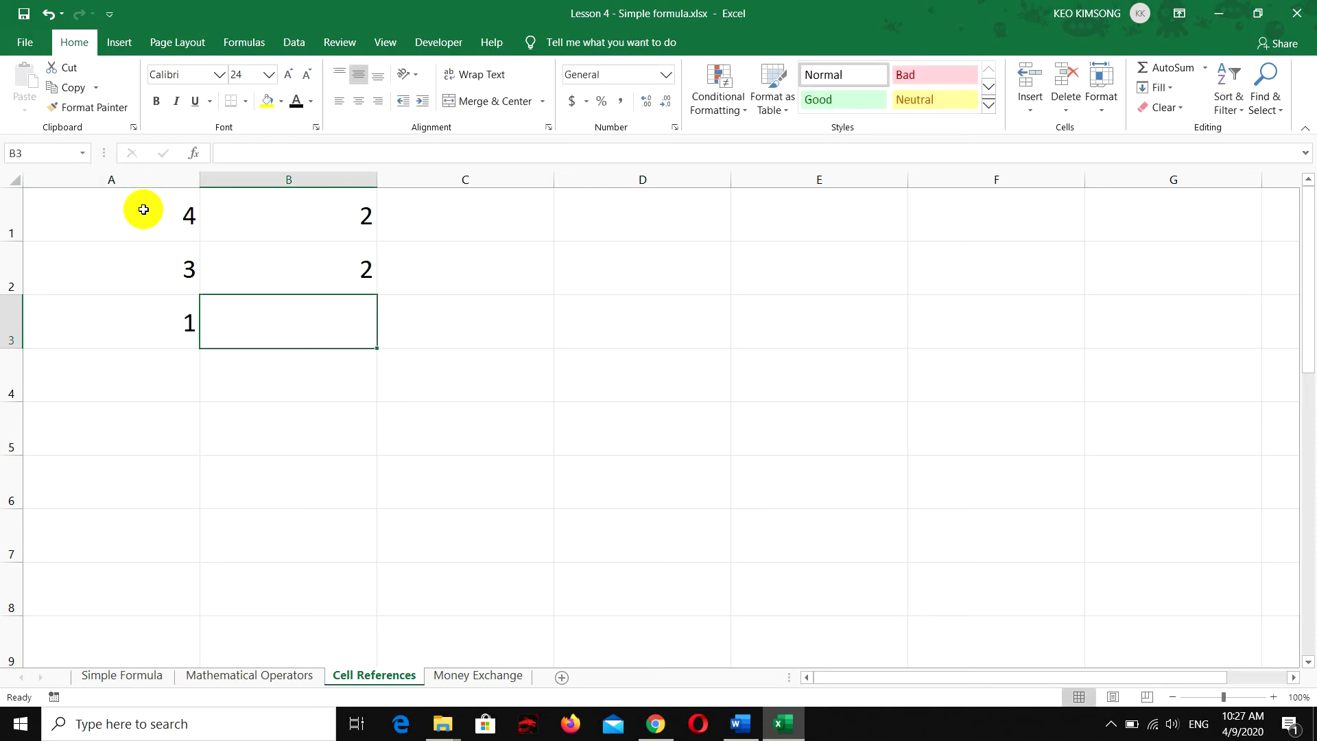
text(1)
key(Return)
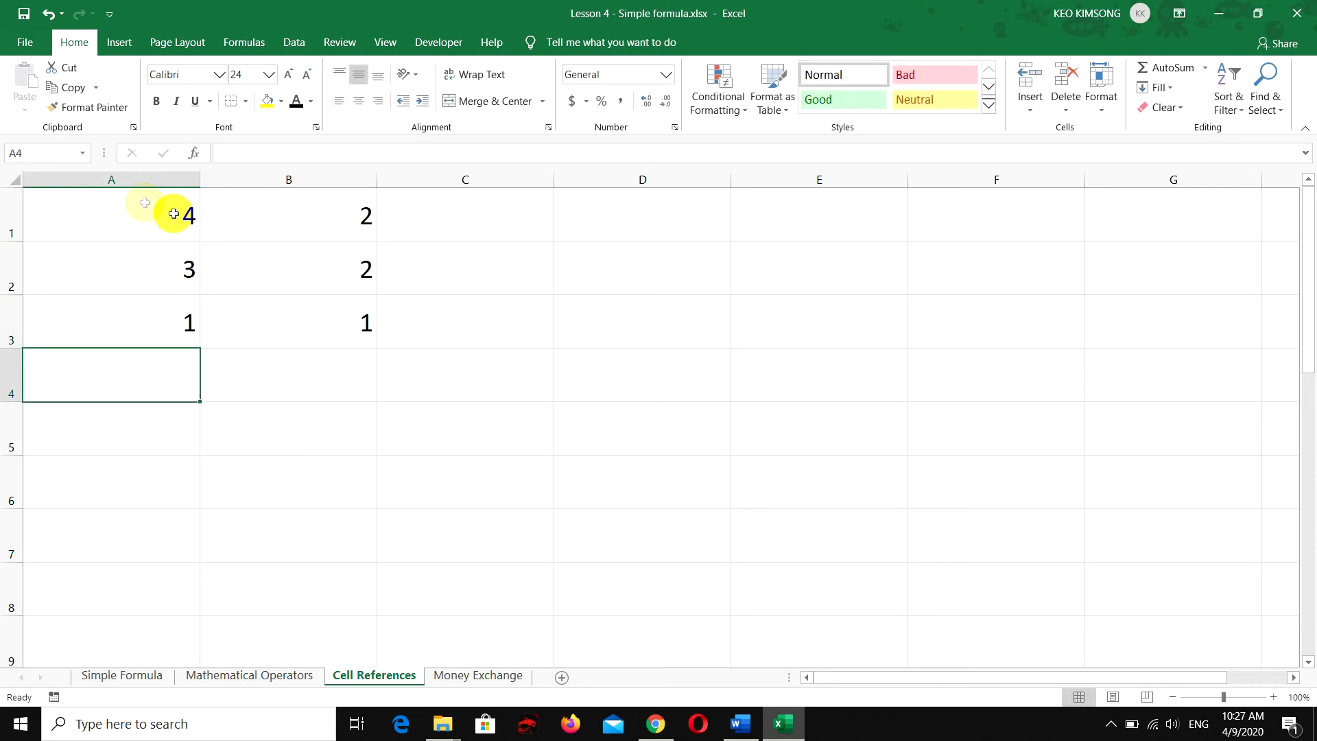
Enter the formula =4+2 with constant numbers in cell C1
click(486, 214)
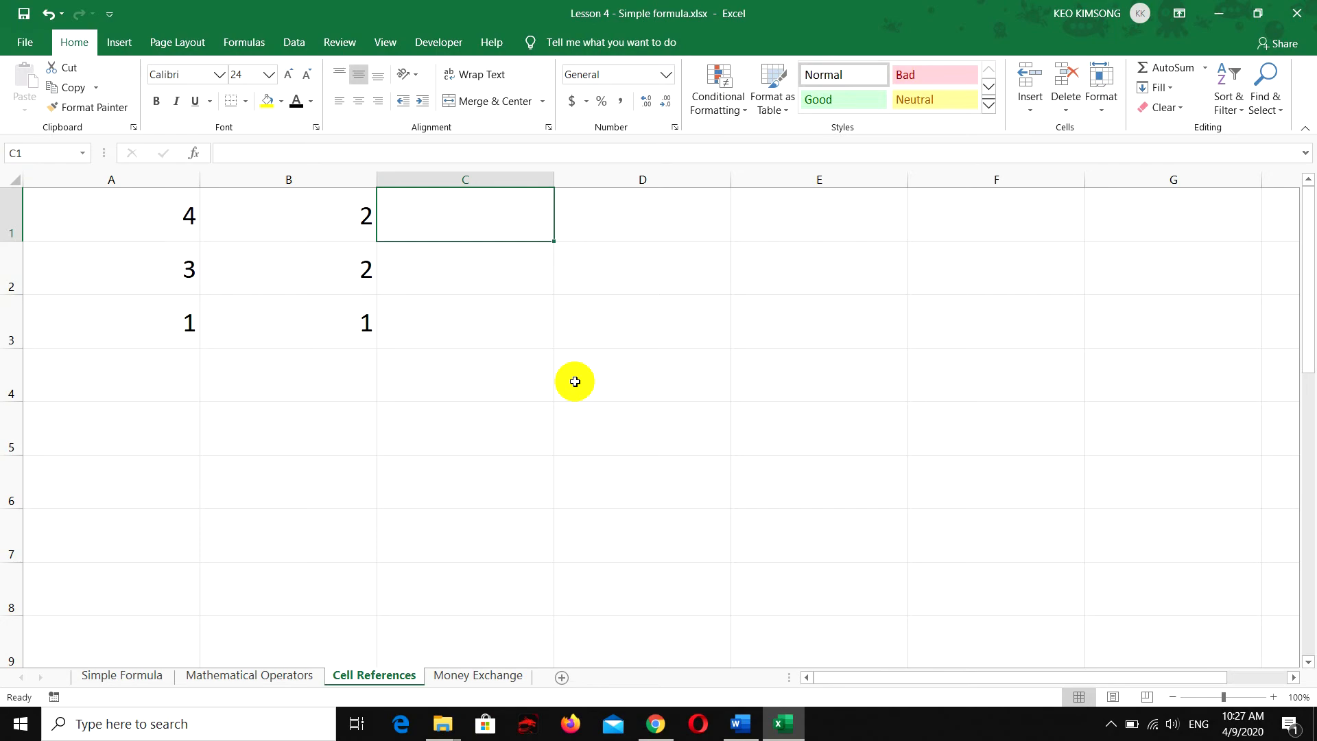
text(=)
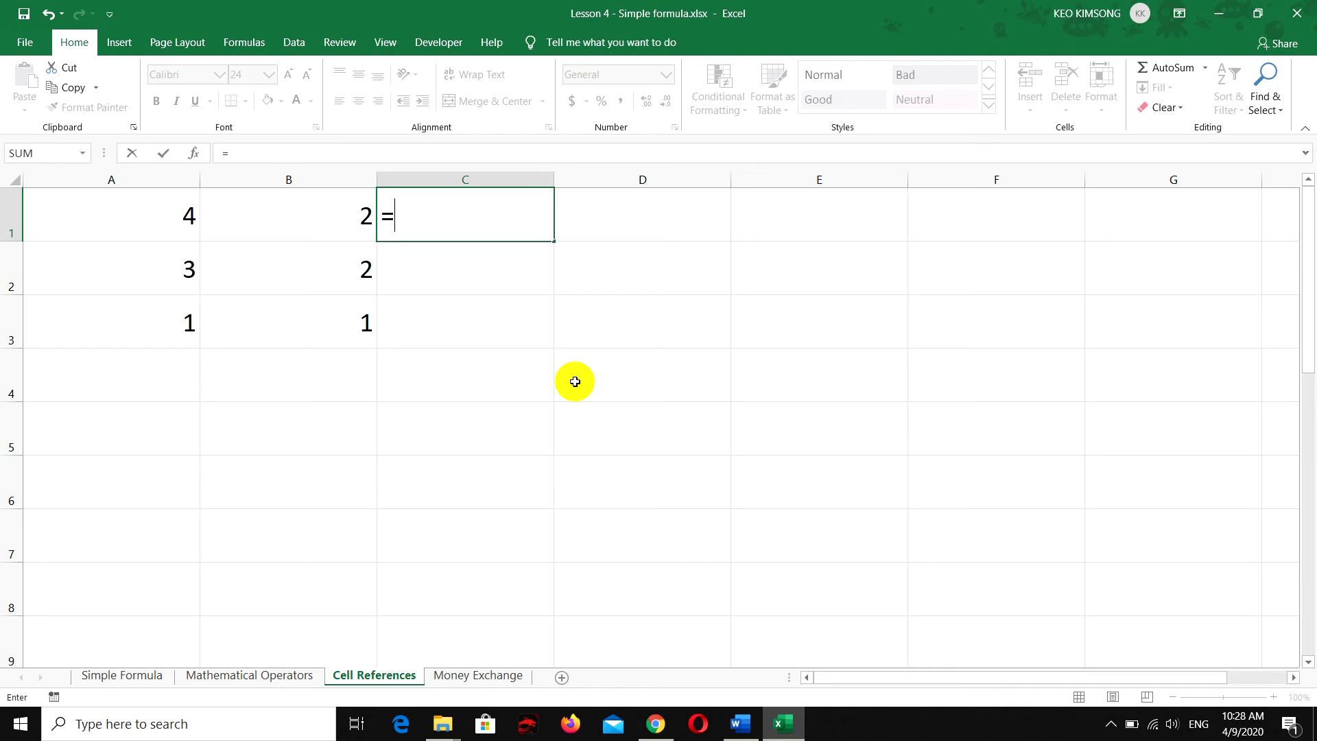
text(4+2)
key(Return)
Replace the formula in cell C1 with =A1+B1, using cell references instead of constants
click(450, 222)
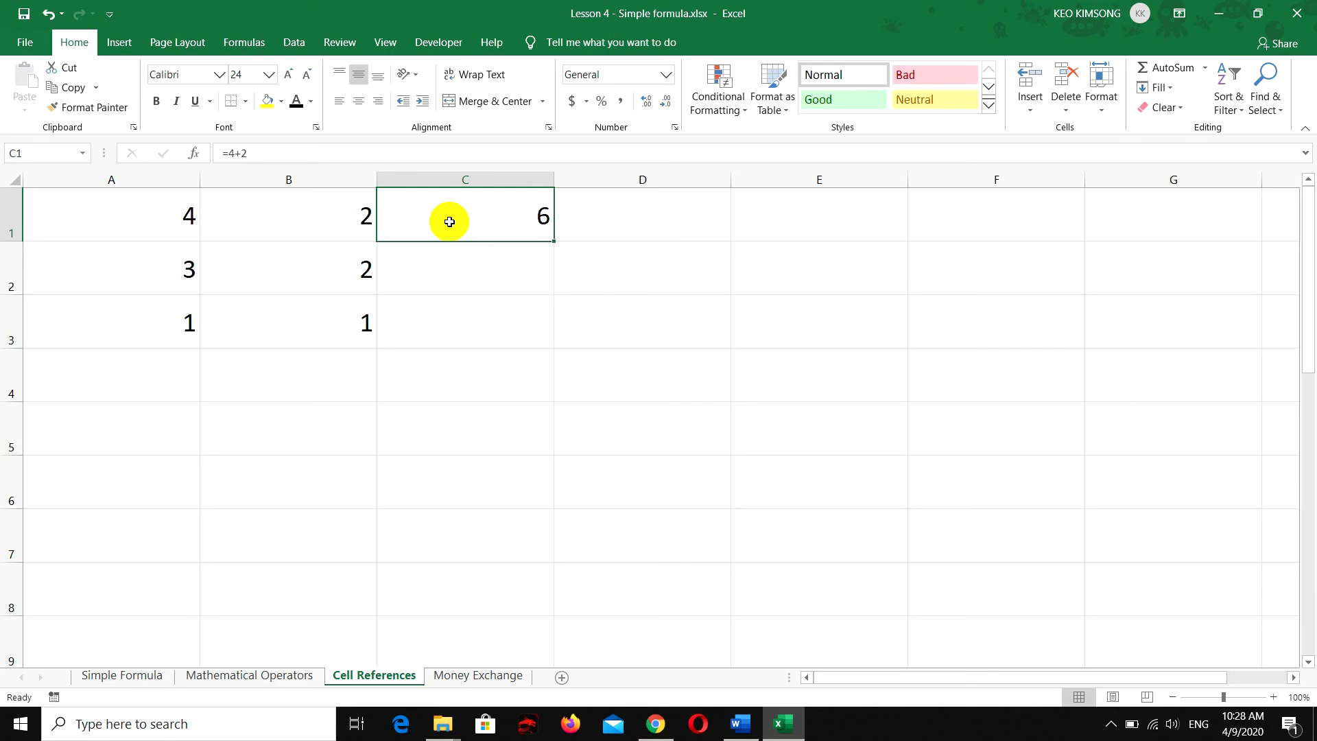
text(=)
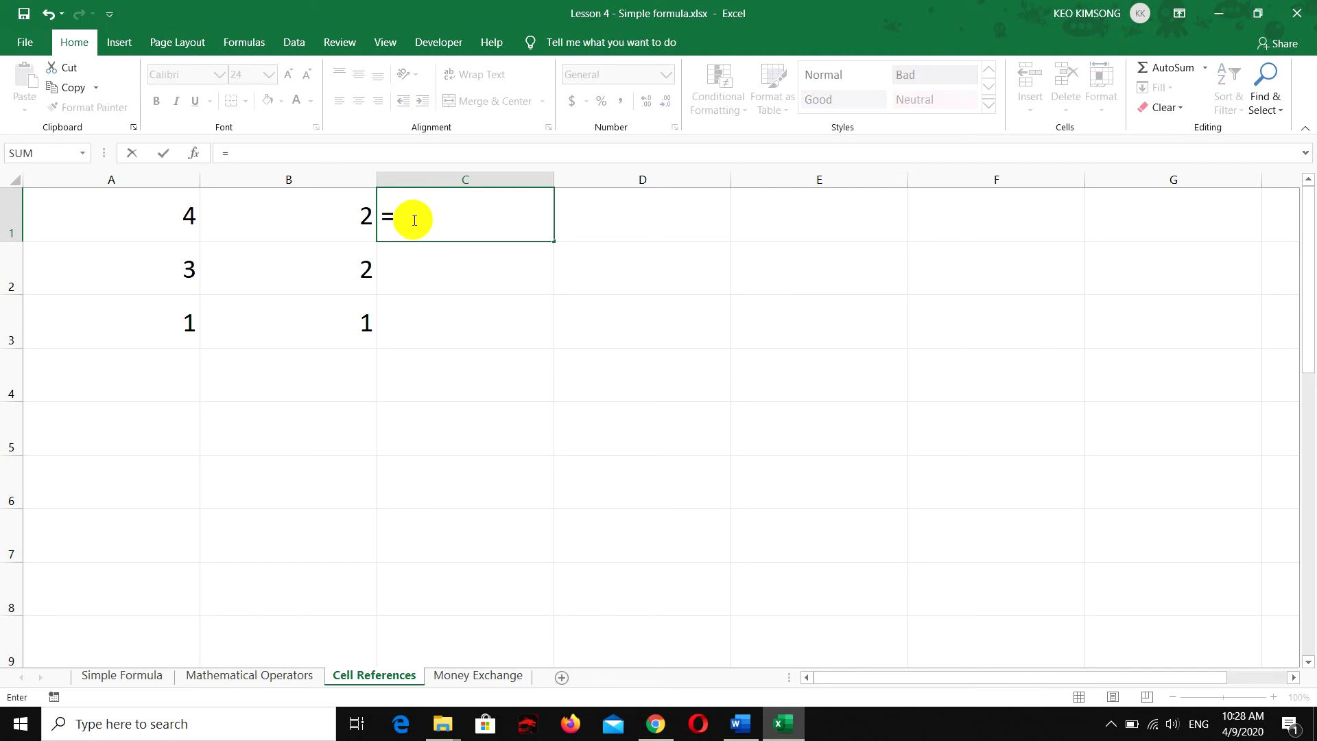
click(162, 218)
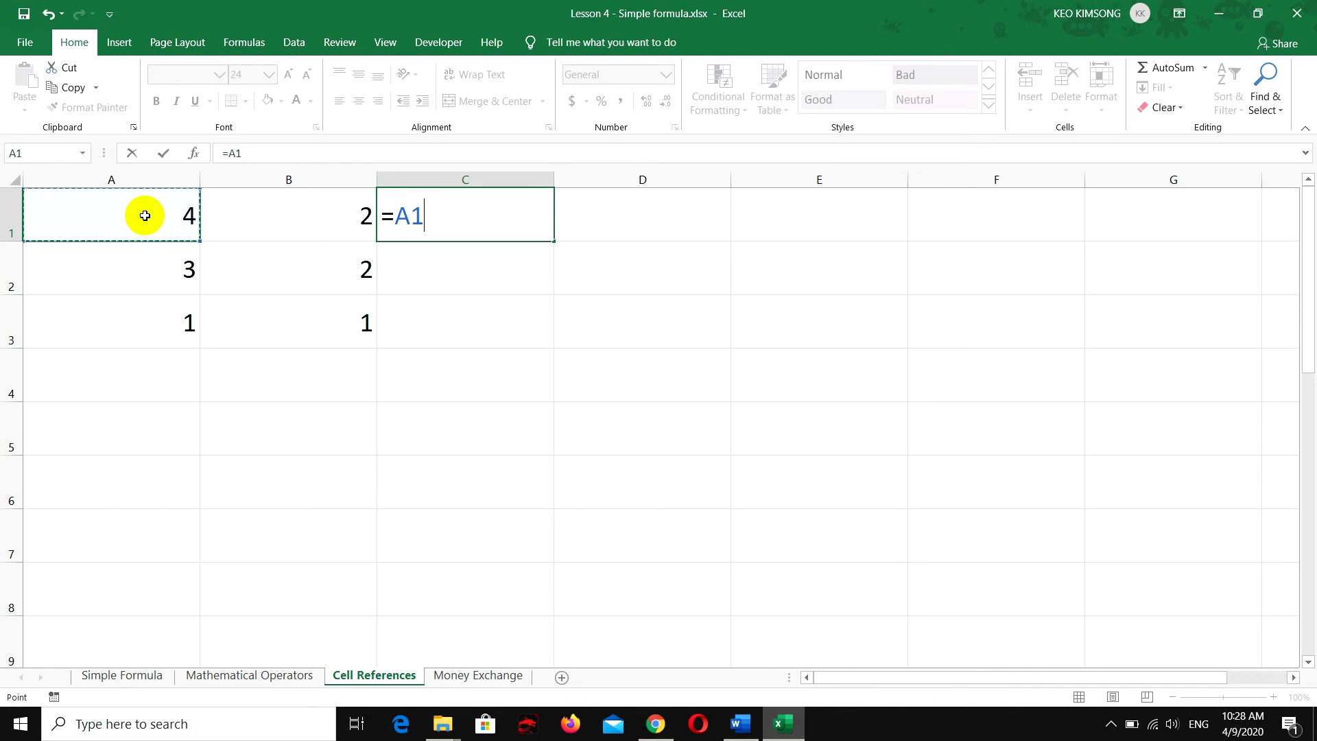
text(+)
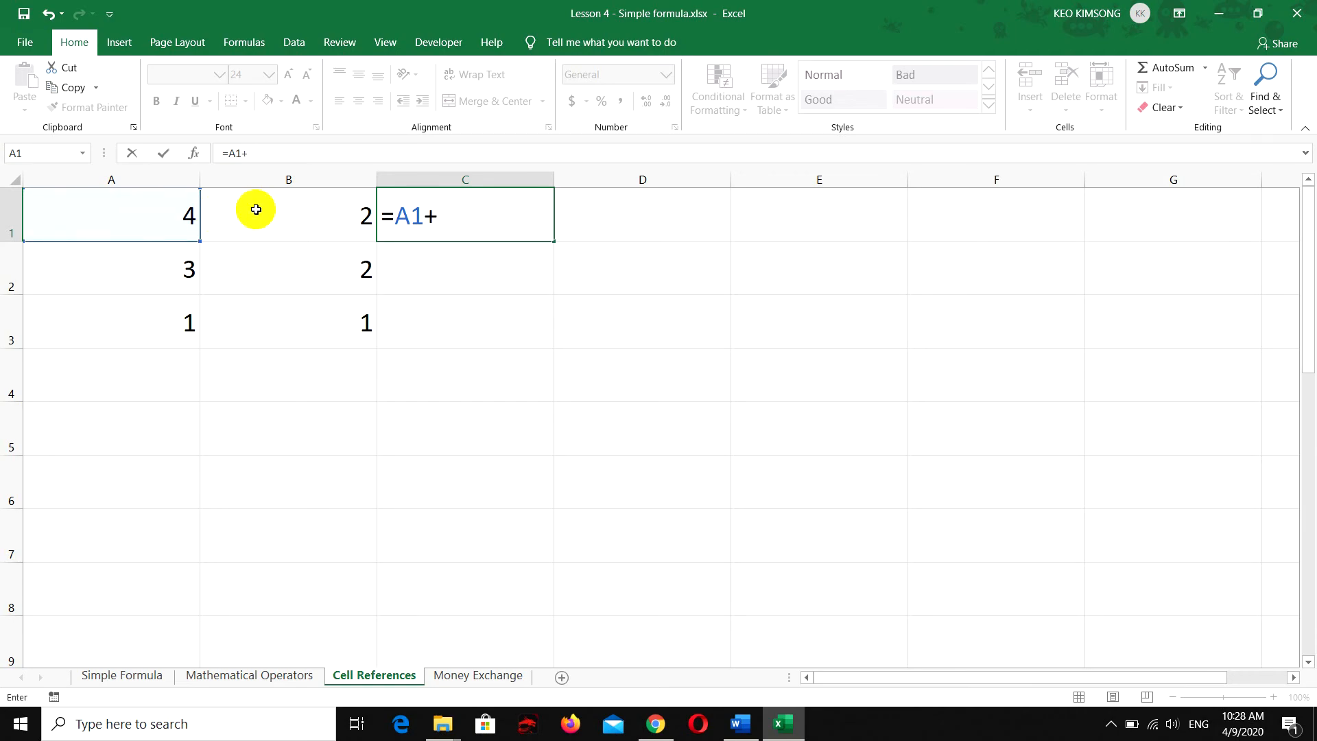
click(287, 214)
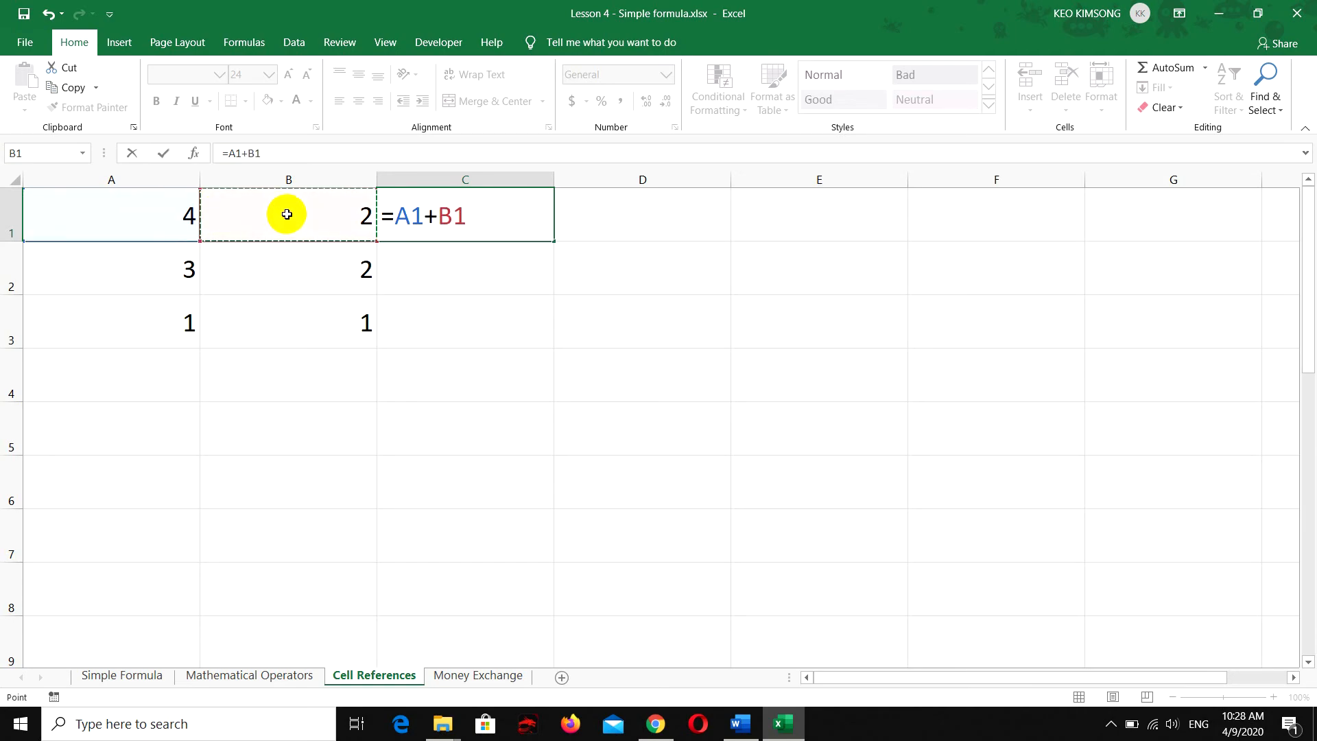
key(Return)
Centre cell C1 horizontally and fill its formula down through cell C3
click(519, 218)
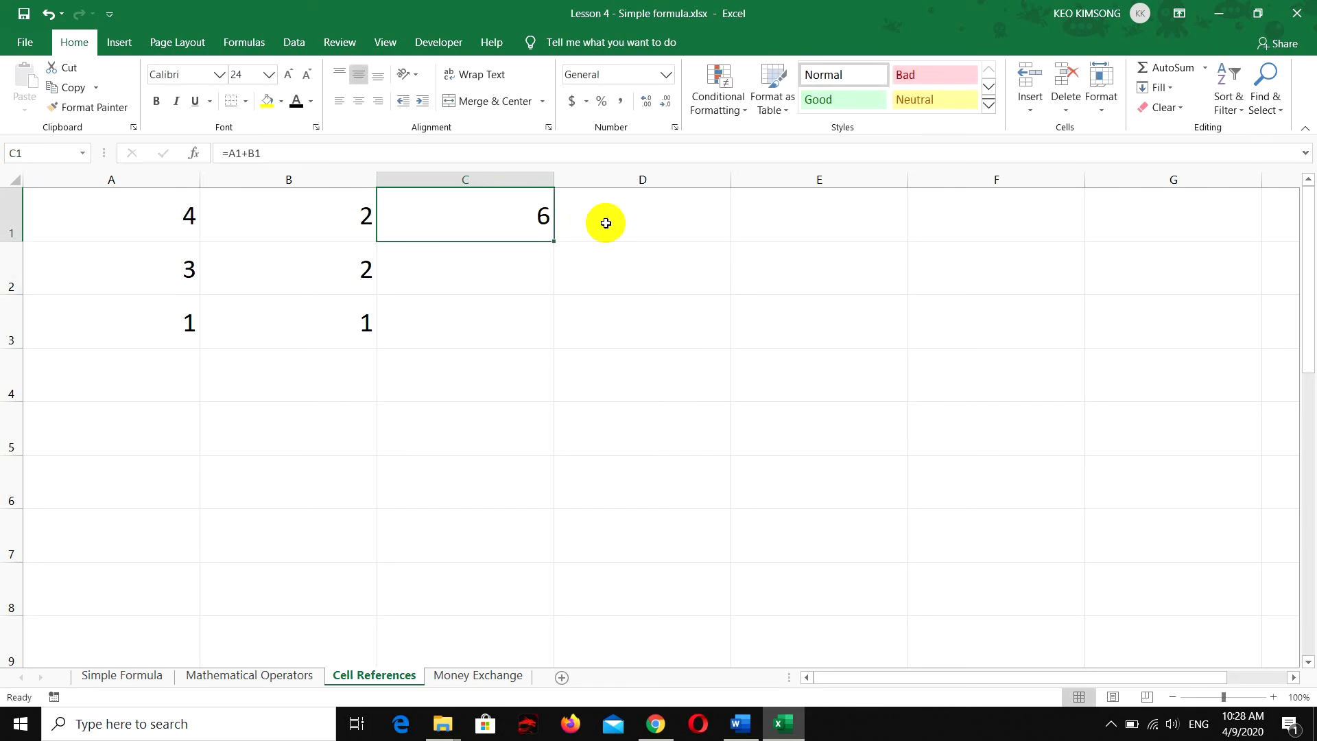
click(358, 101)
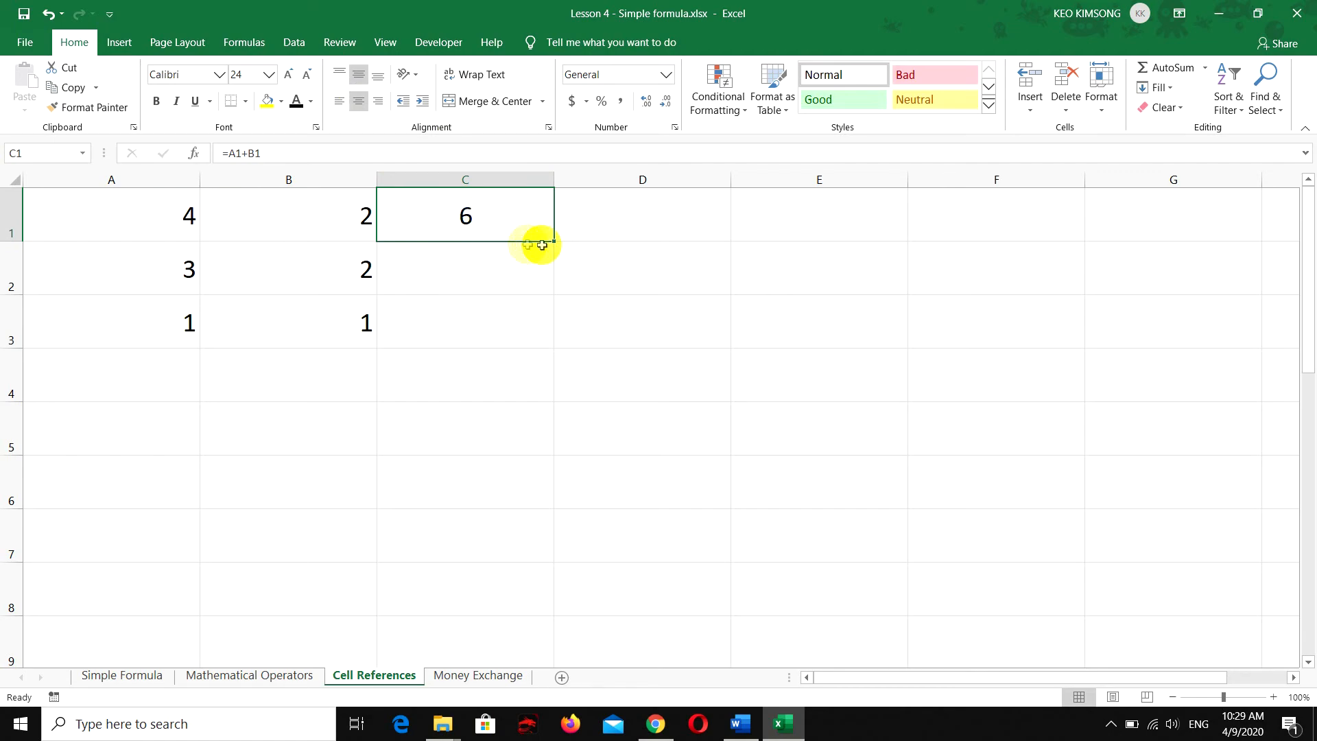
drag(542, 245, 524, 330)
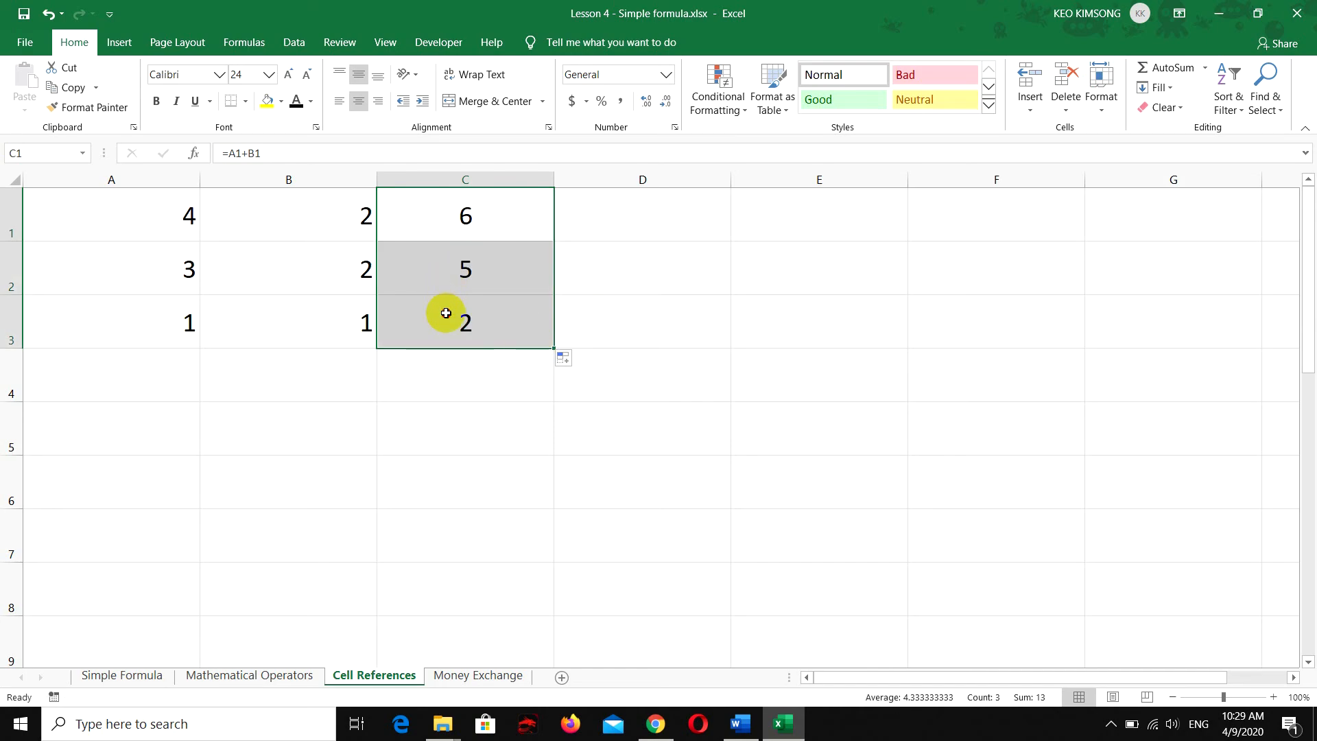
click(441, 310)
Clear the contents of the entire Cell References sheet
click(9, 175)
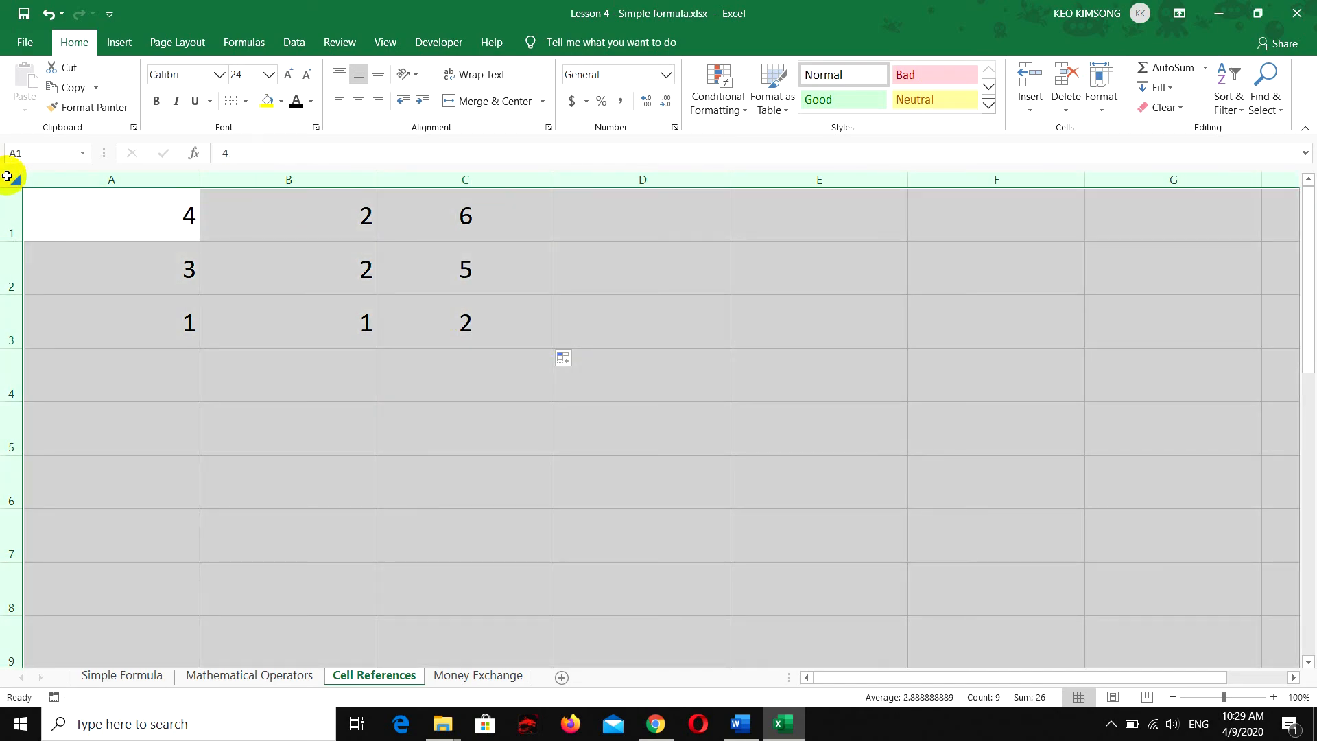
key(Delete)
click(76, 298)
Enter the heading "We use two cell references" in cell A1
click(87, 206)
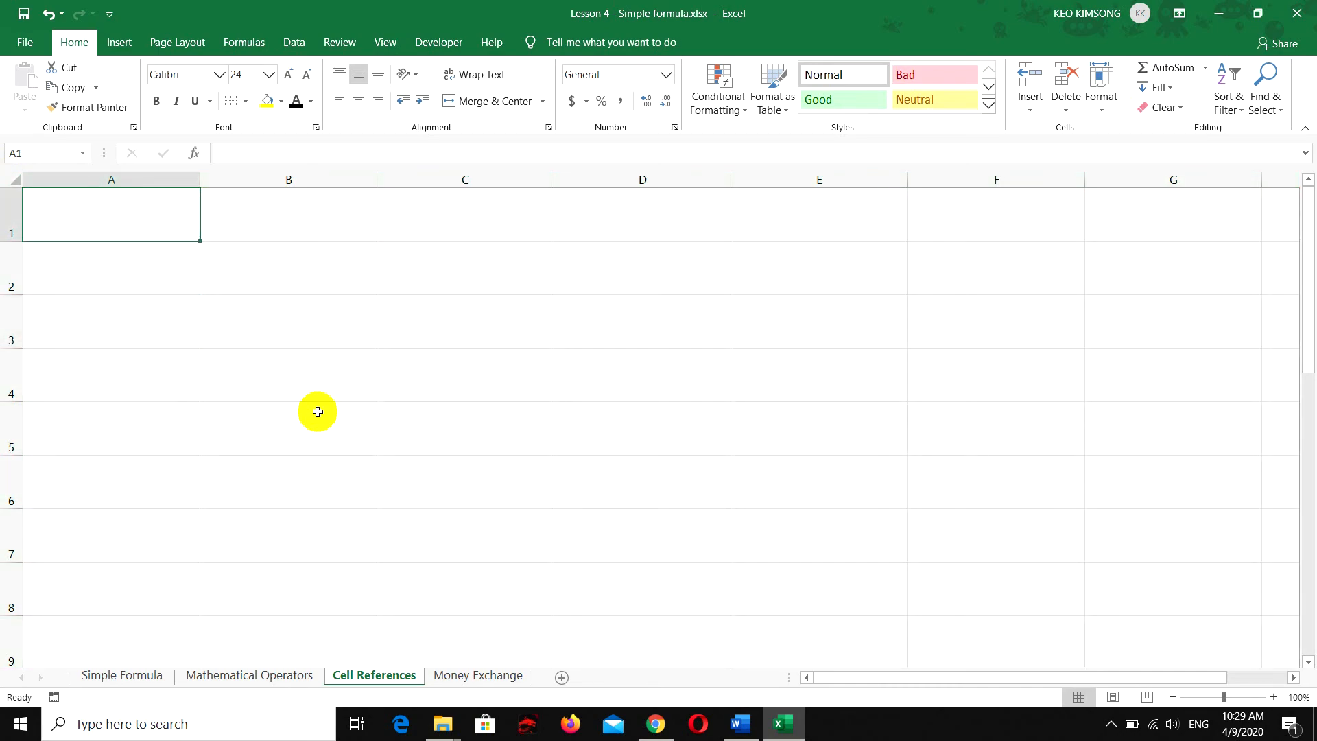
text(We use two)
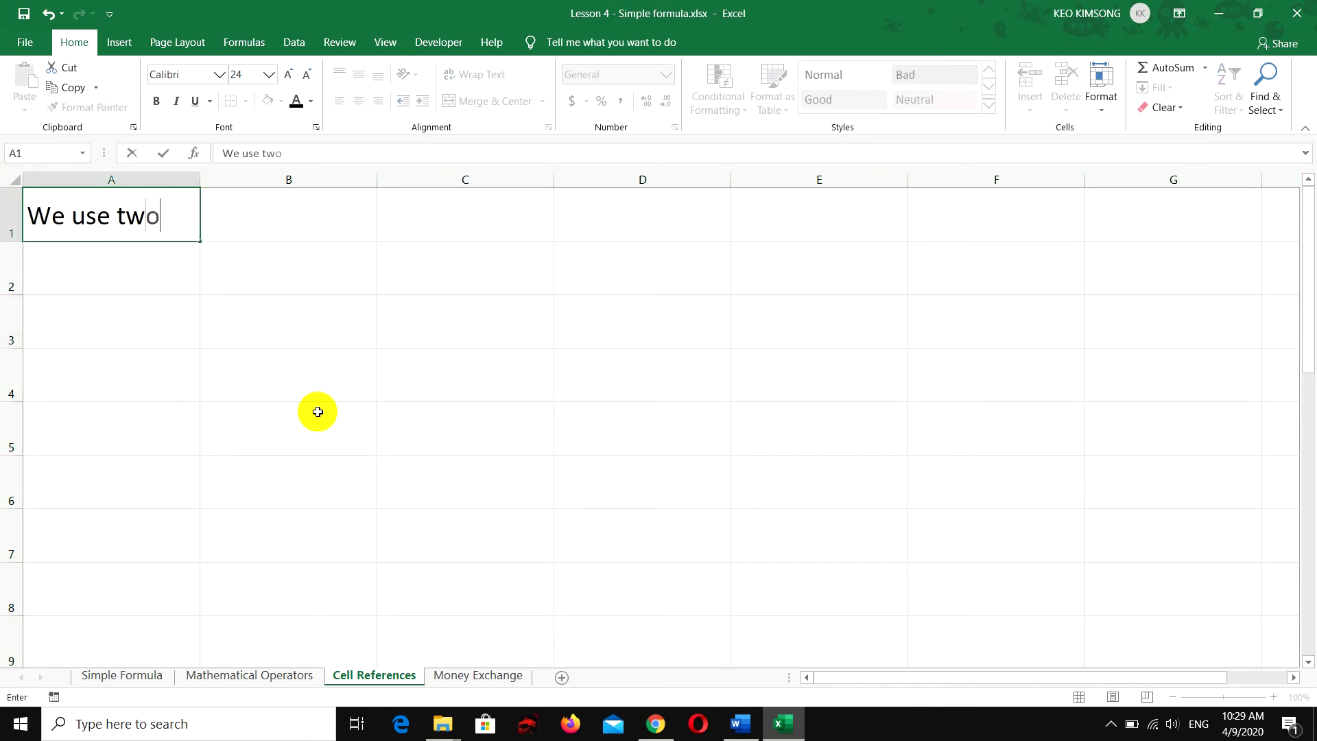
text( cell reference)
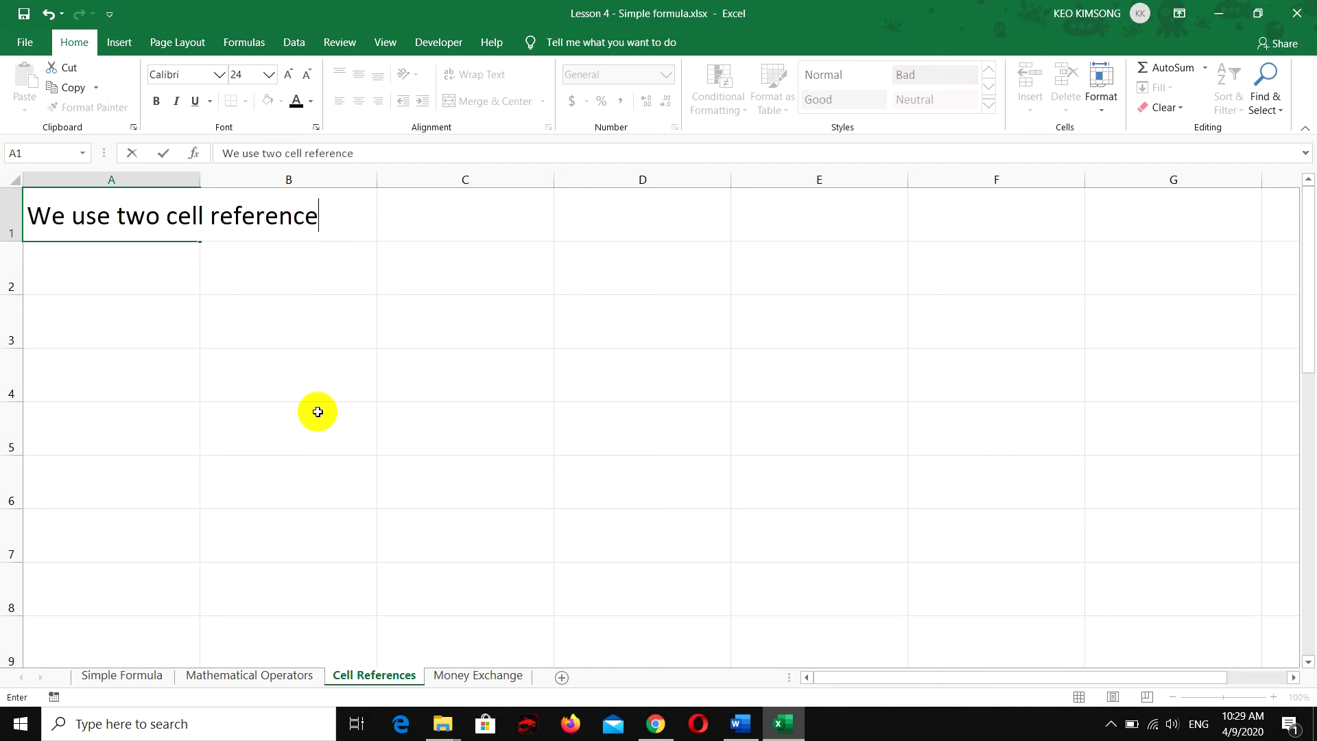
text(s)
key(Return)
List "1. Relative References" in cell A2 and "2. Absolute References" in cell A3
text(1)
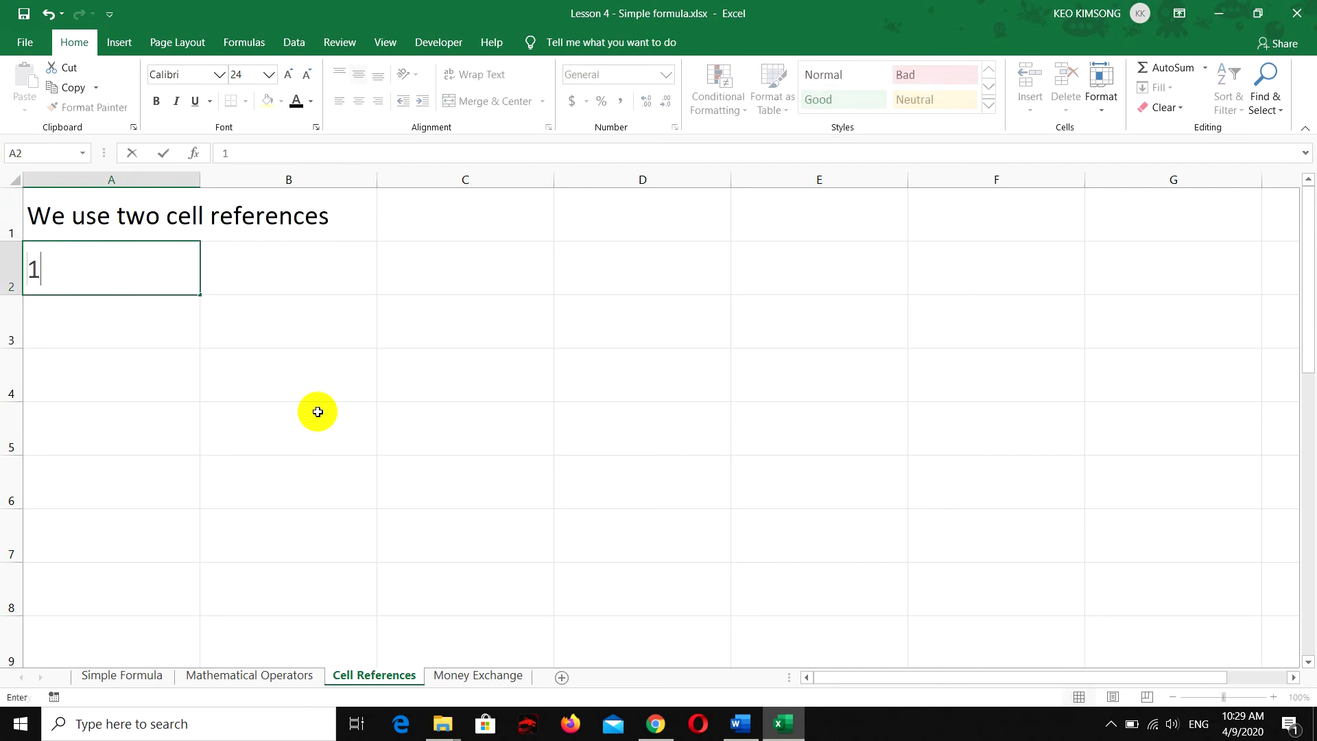
text(. Relat)
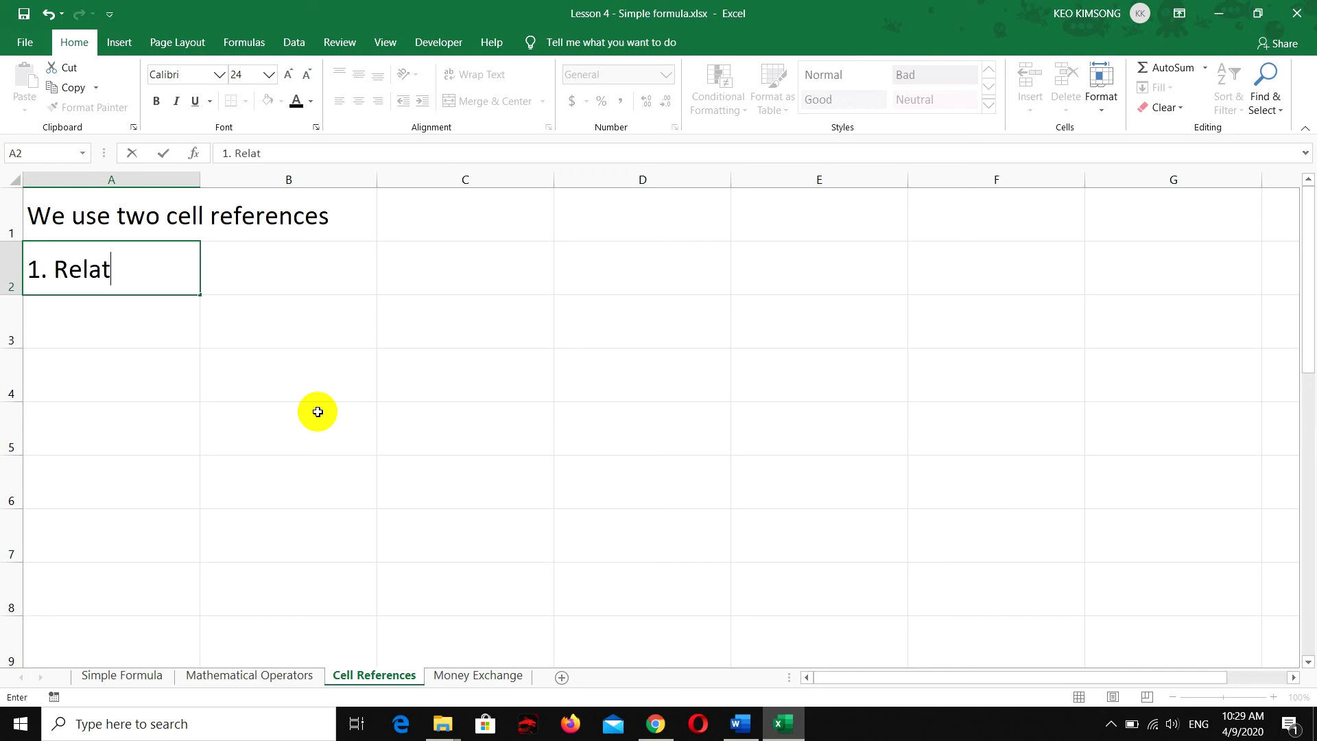
text(ive References)
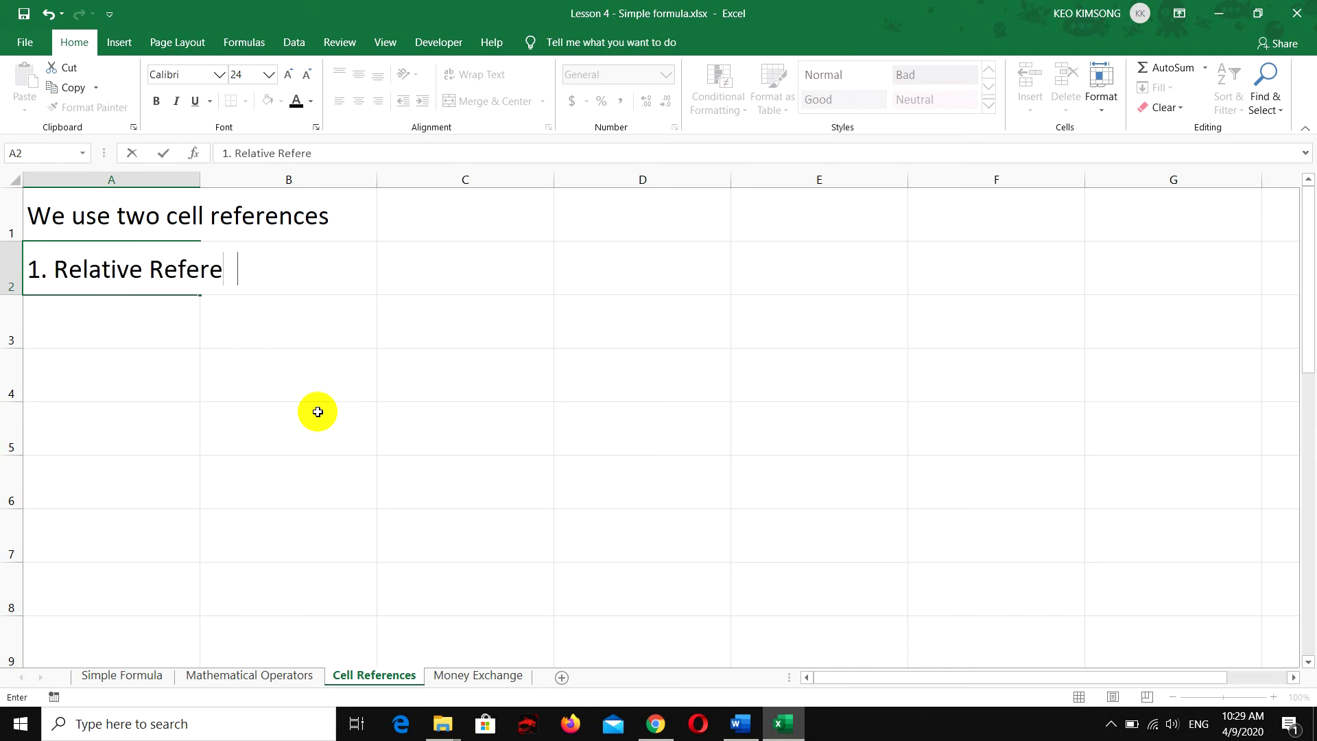
key(Return)
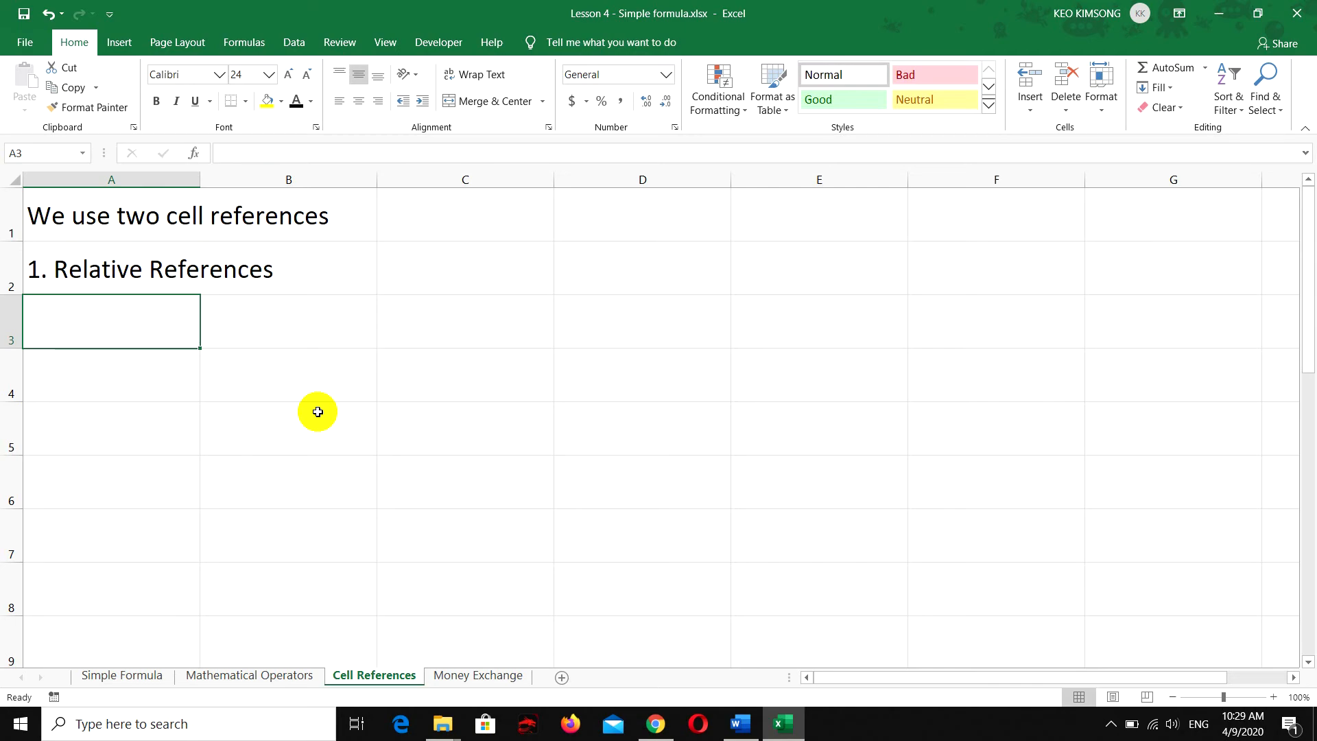
text(2. )
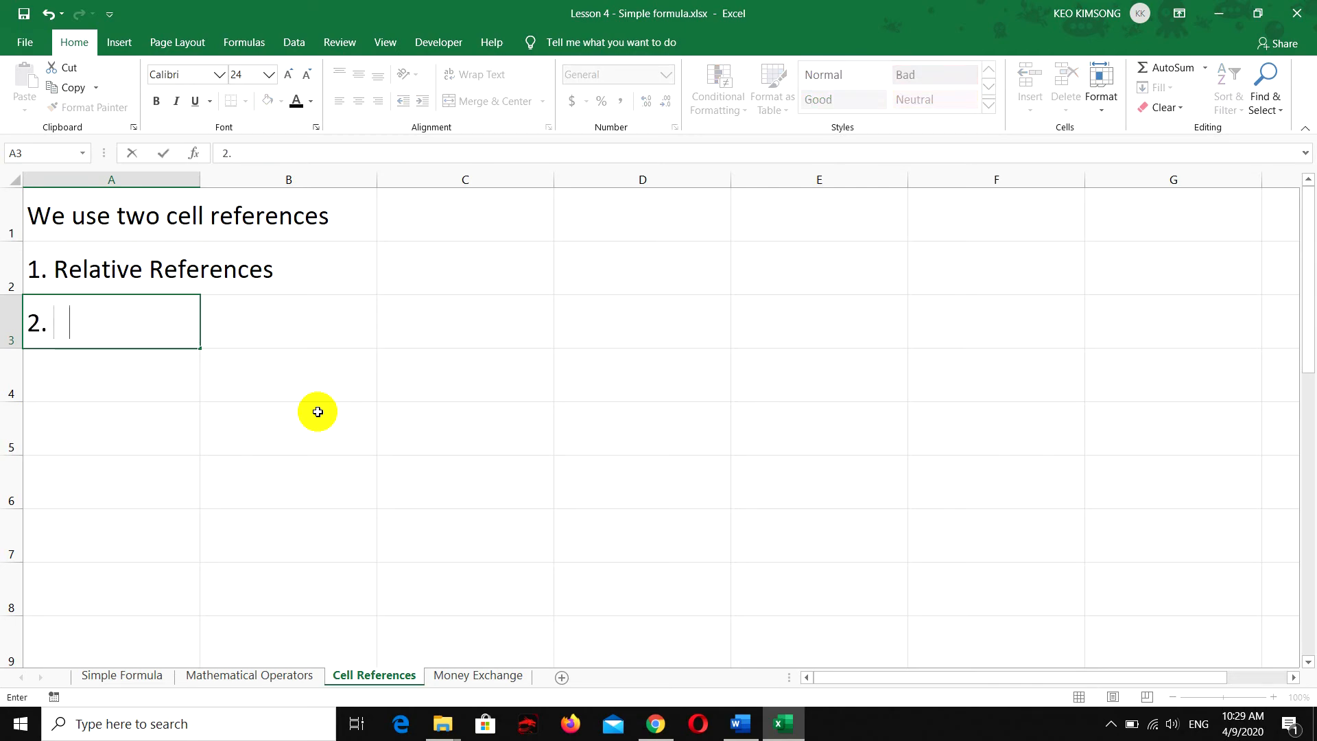
text(Absolute References)
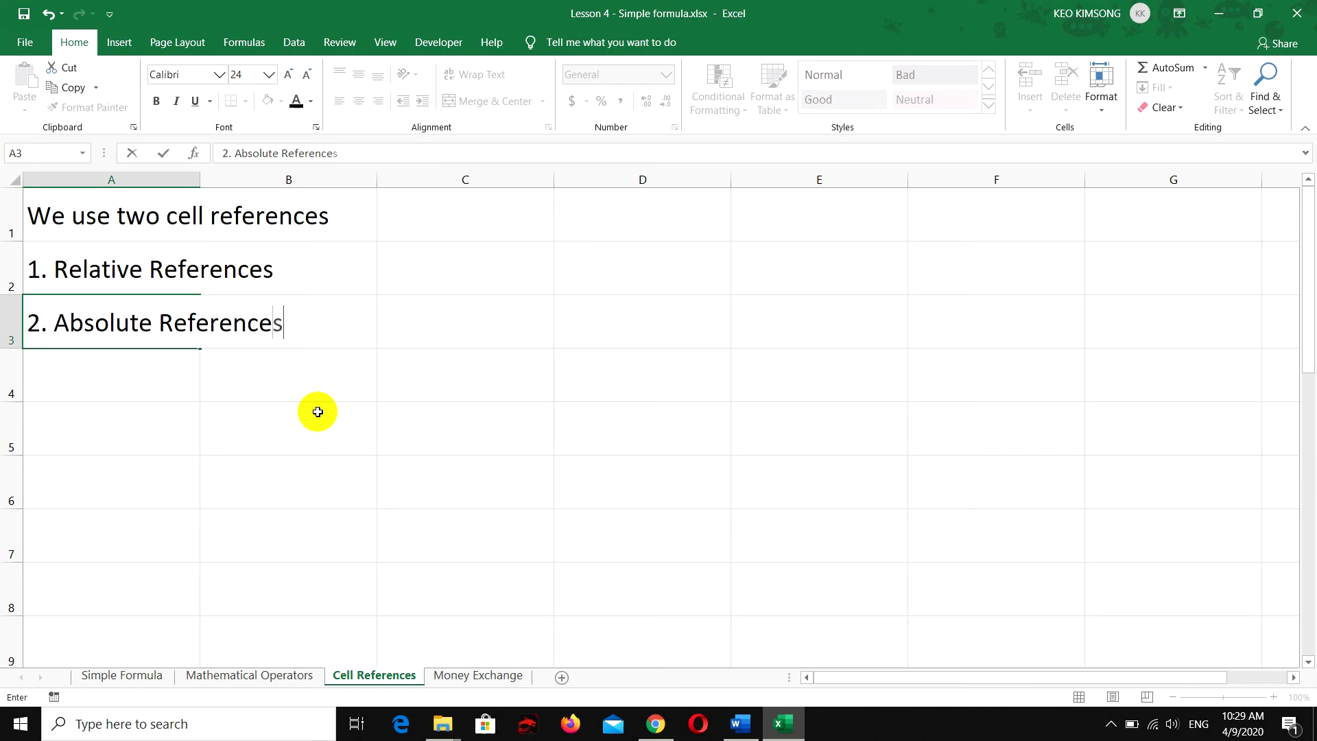
key(Return)
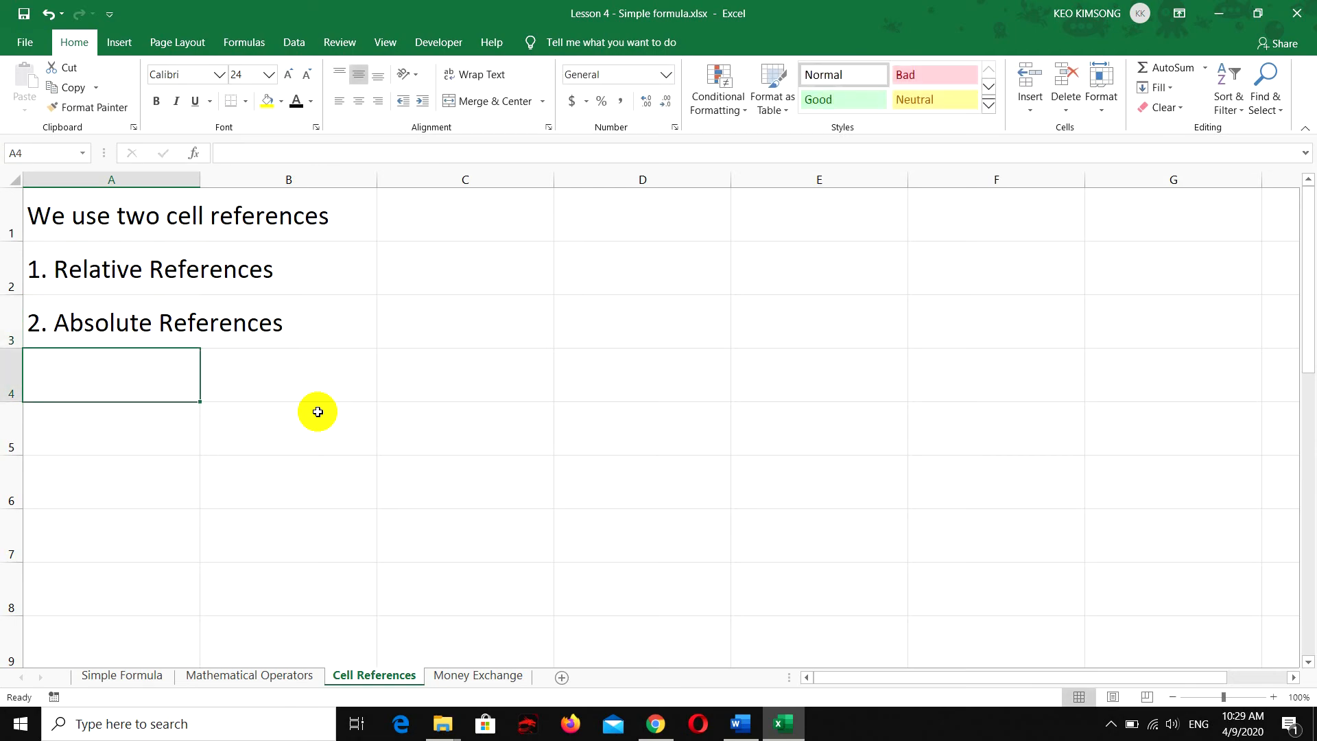
Enter the column heading "Number1" in both cells C1 and D1
click(453, 271)
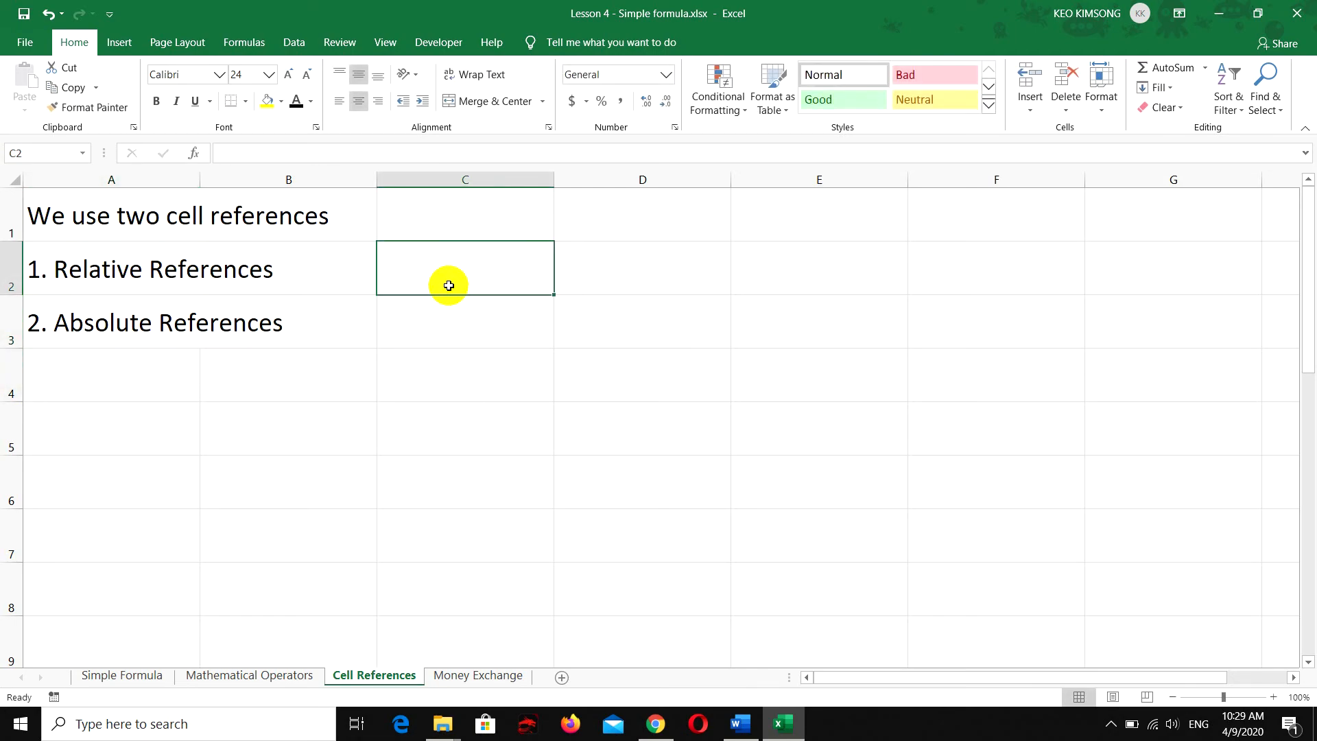
click(464, 218)
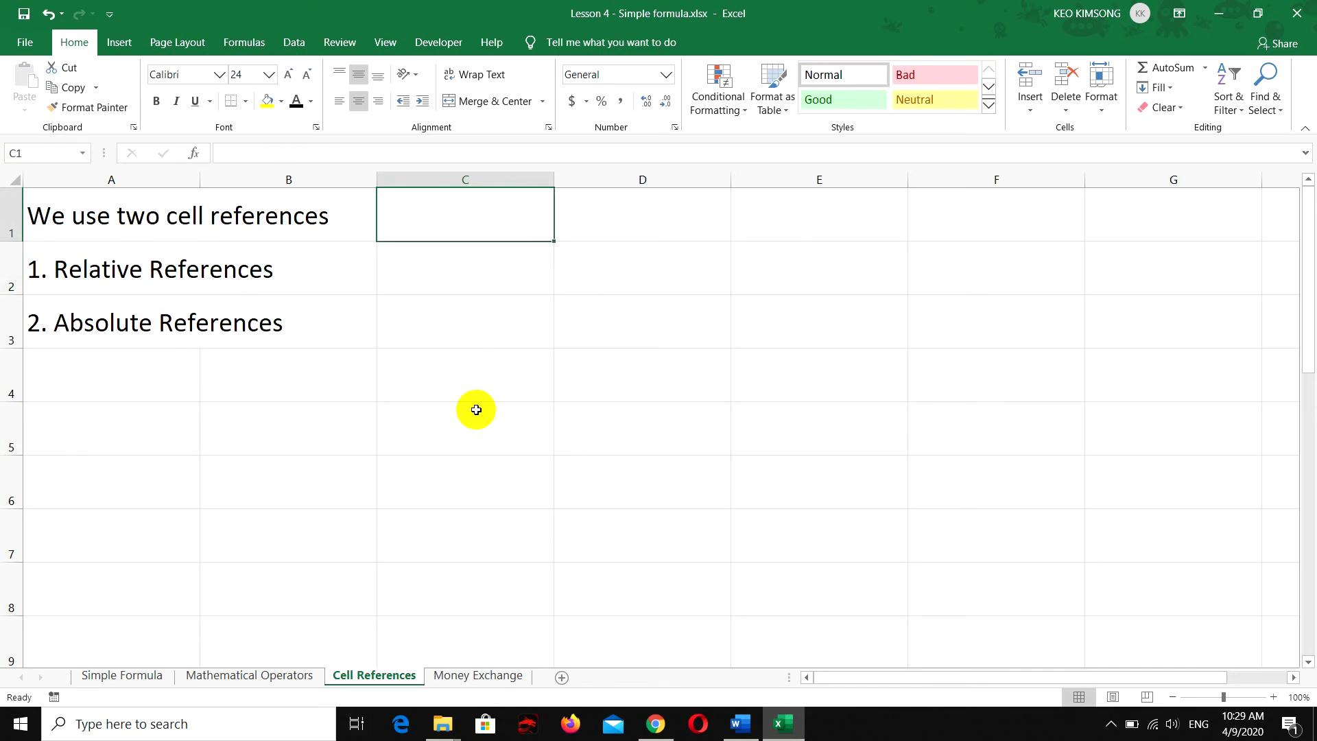
text(Num)
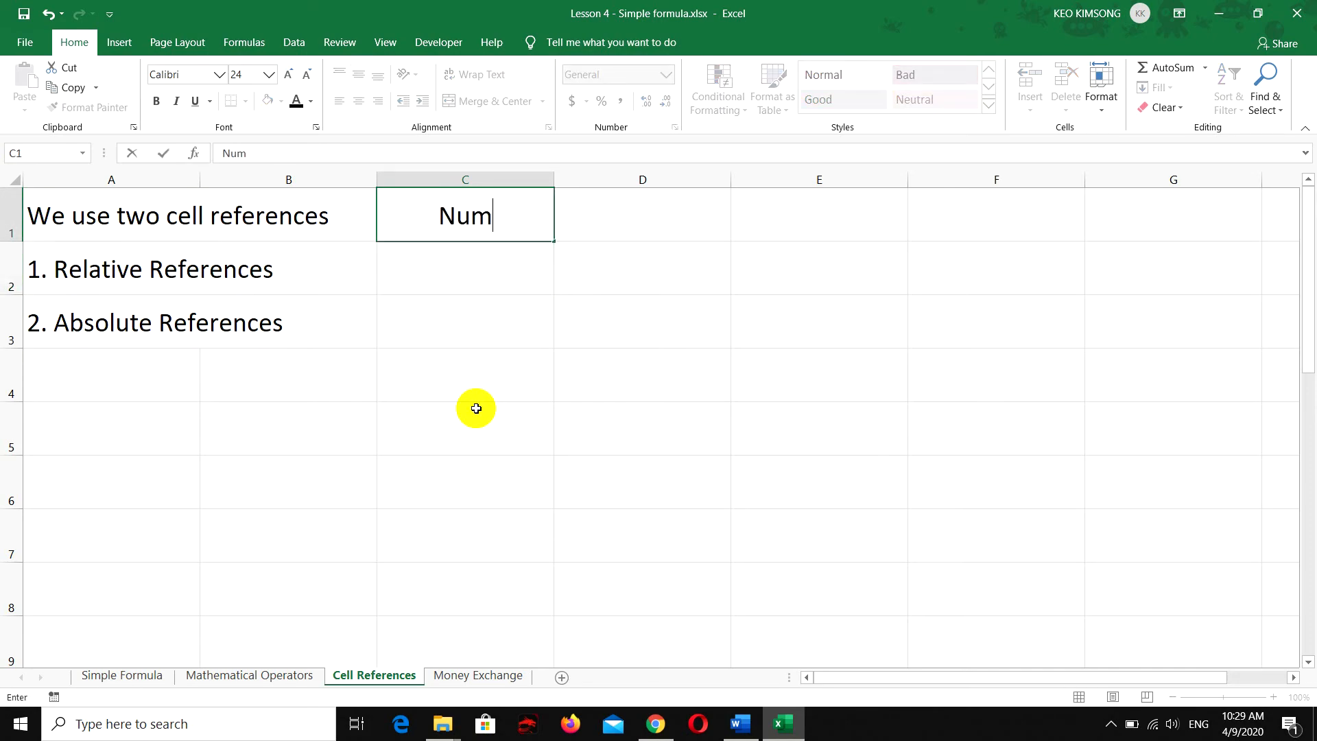
text(ber1)
key(Tab)
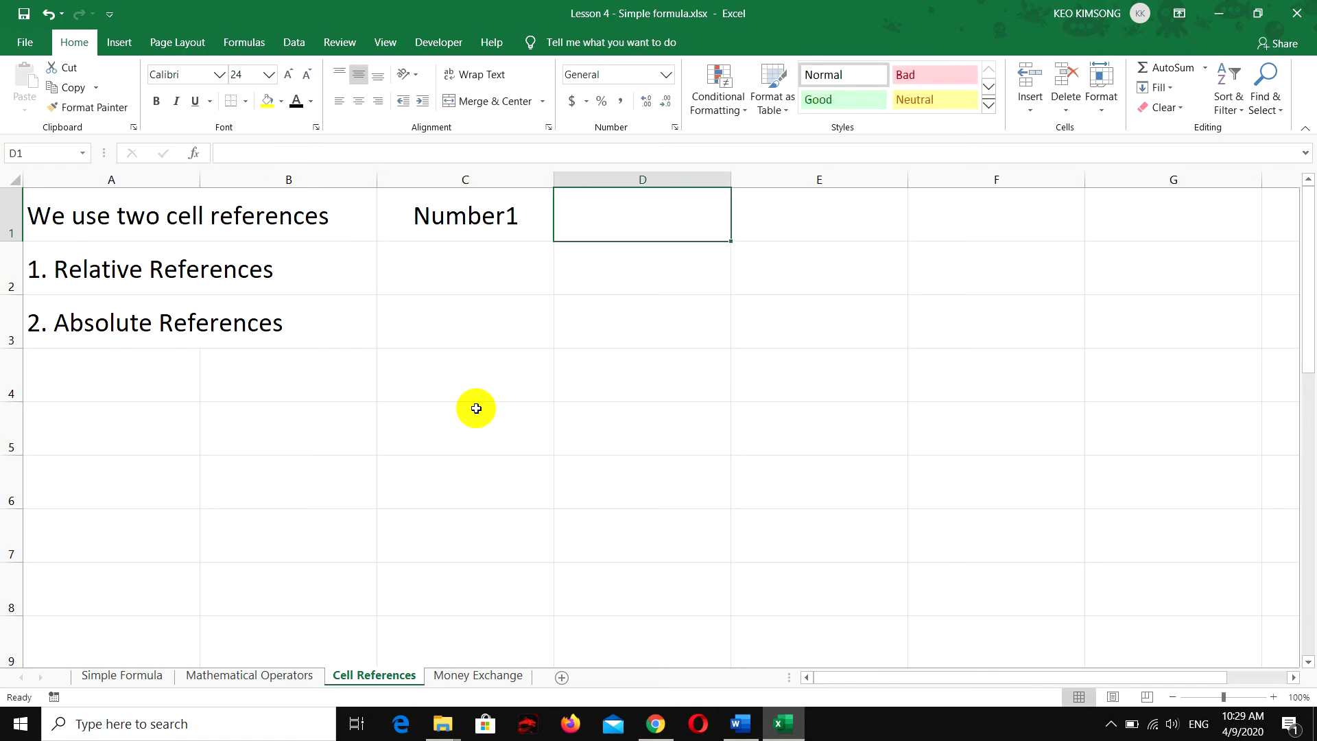
text(Number1)
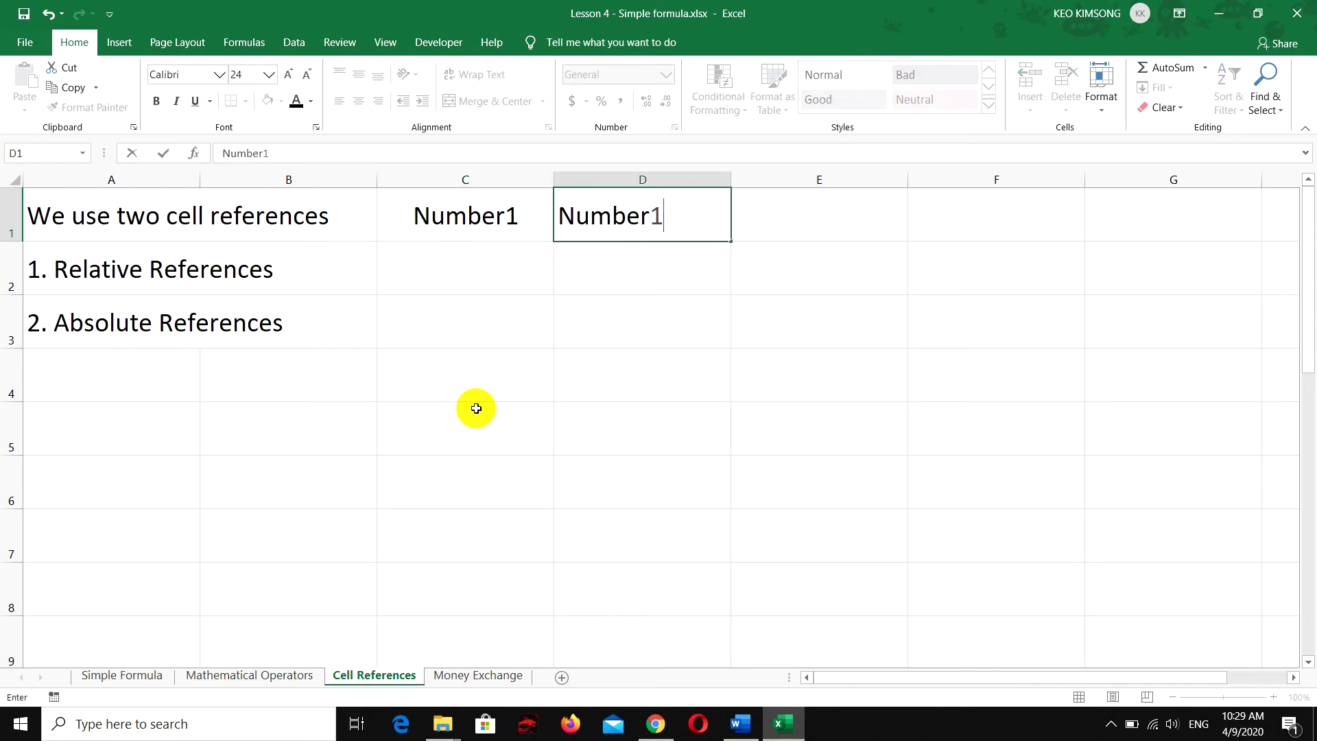
key(Return)
Enter the sample numbers 10 and 20 in cells C2 and D2, and 4 and 8 in cells C3 and D3
text(10)
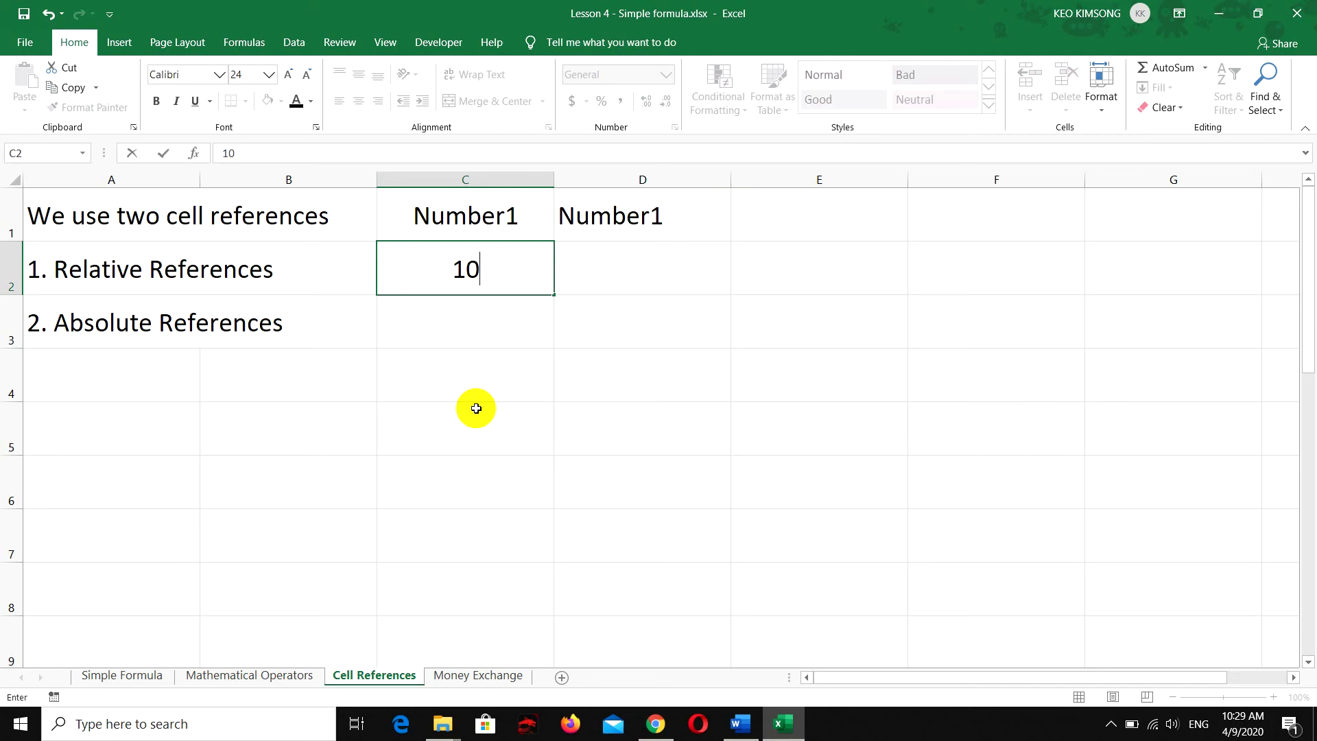
key(Tab)
text(20)
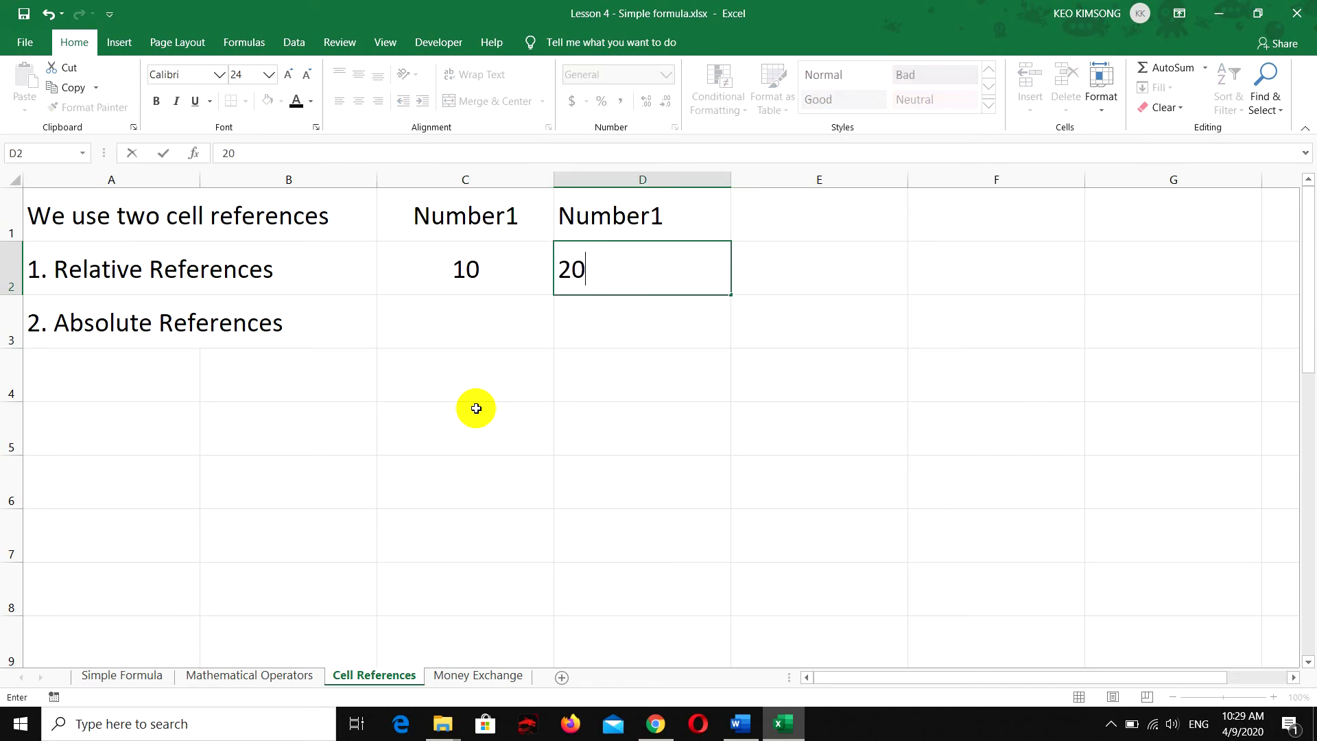
key(Return)
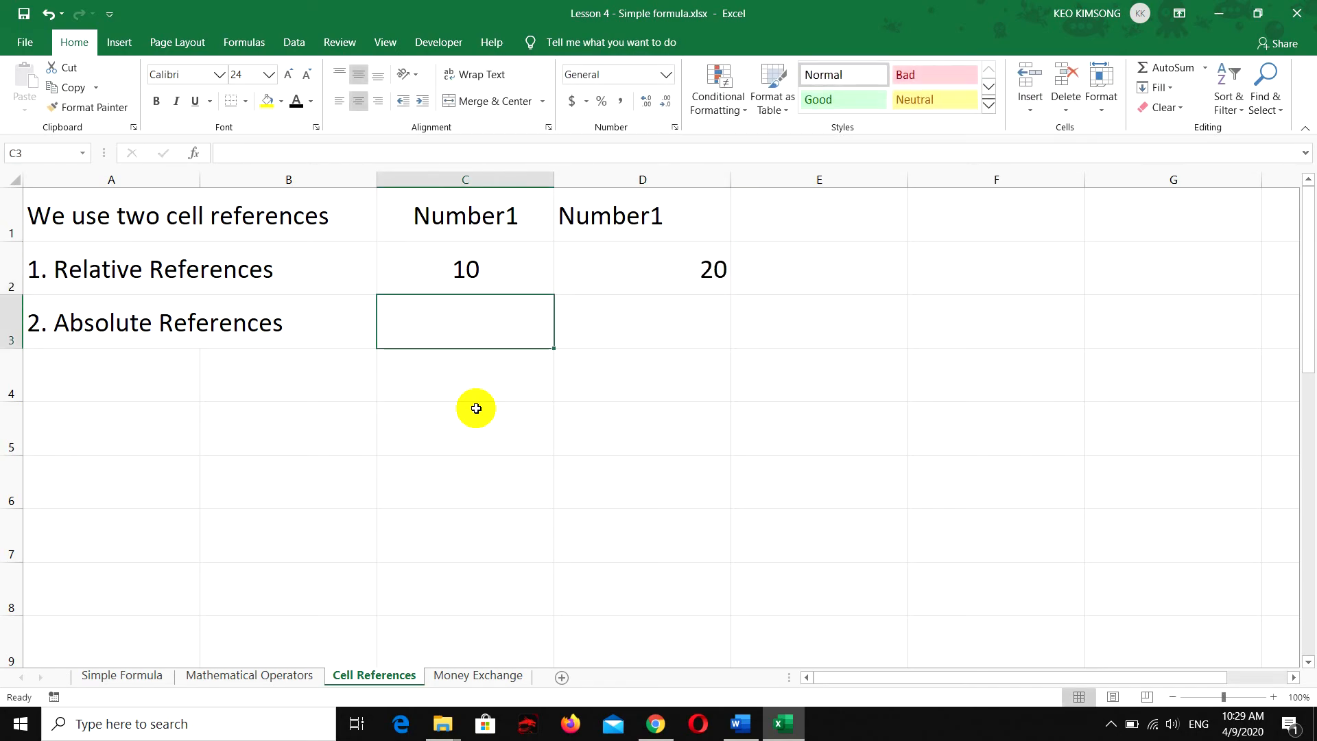
text(4)
key(Tab)
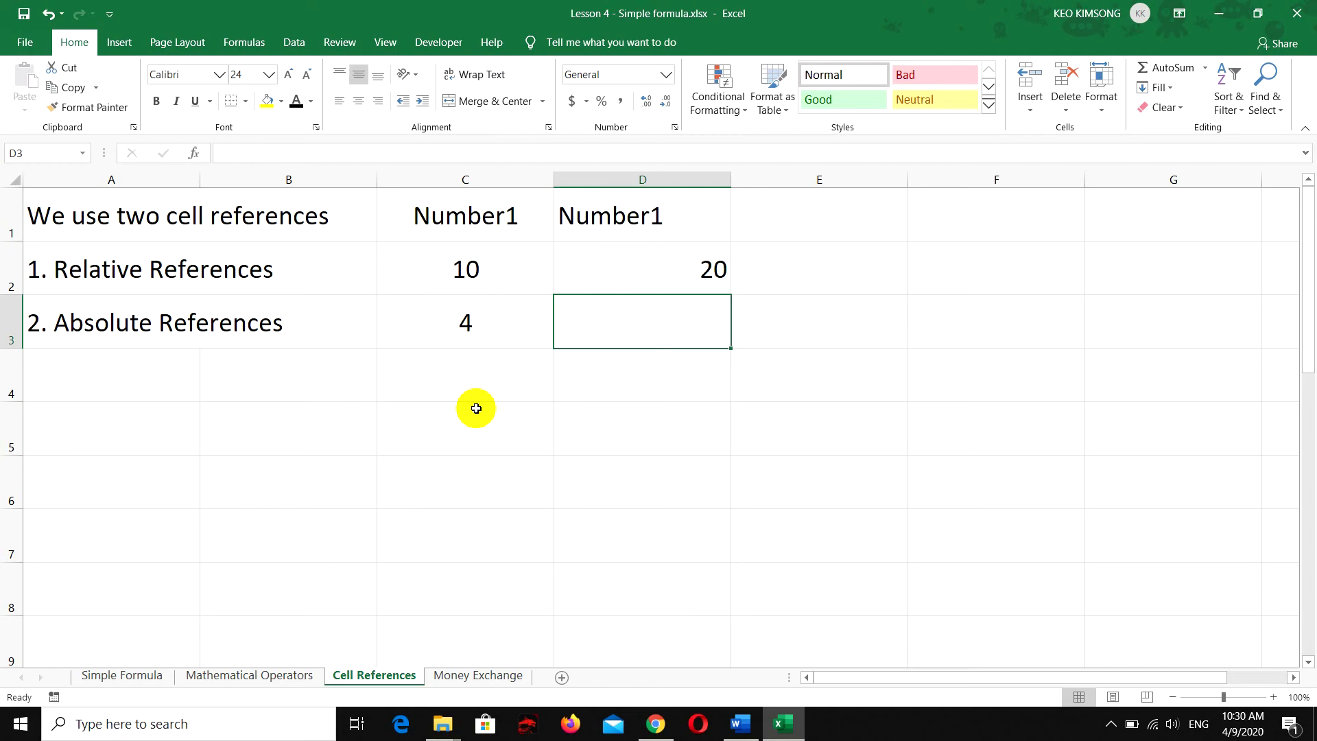
text(8)
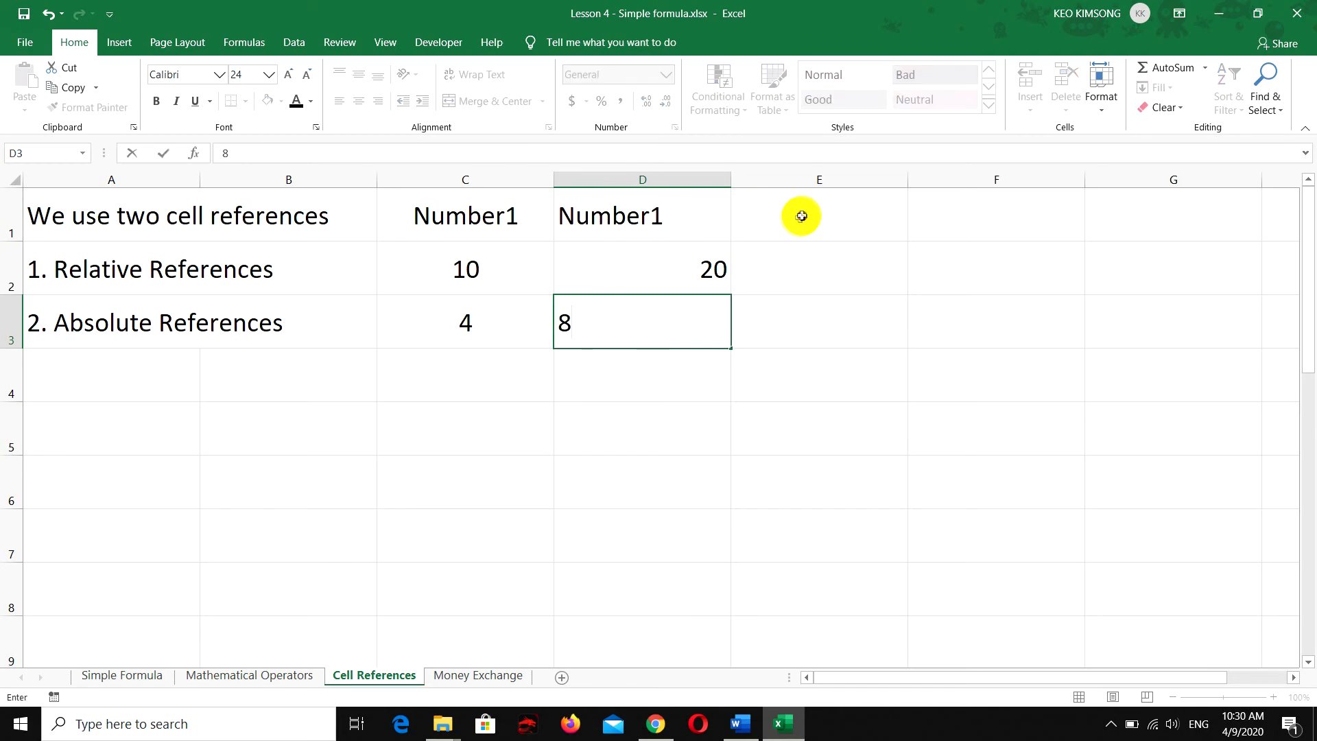
Enter the column heading "SUM" in cell E1
click(801, 215)
text(SUM)
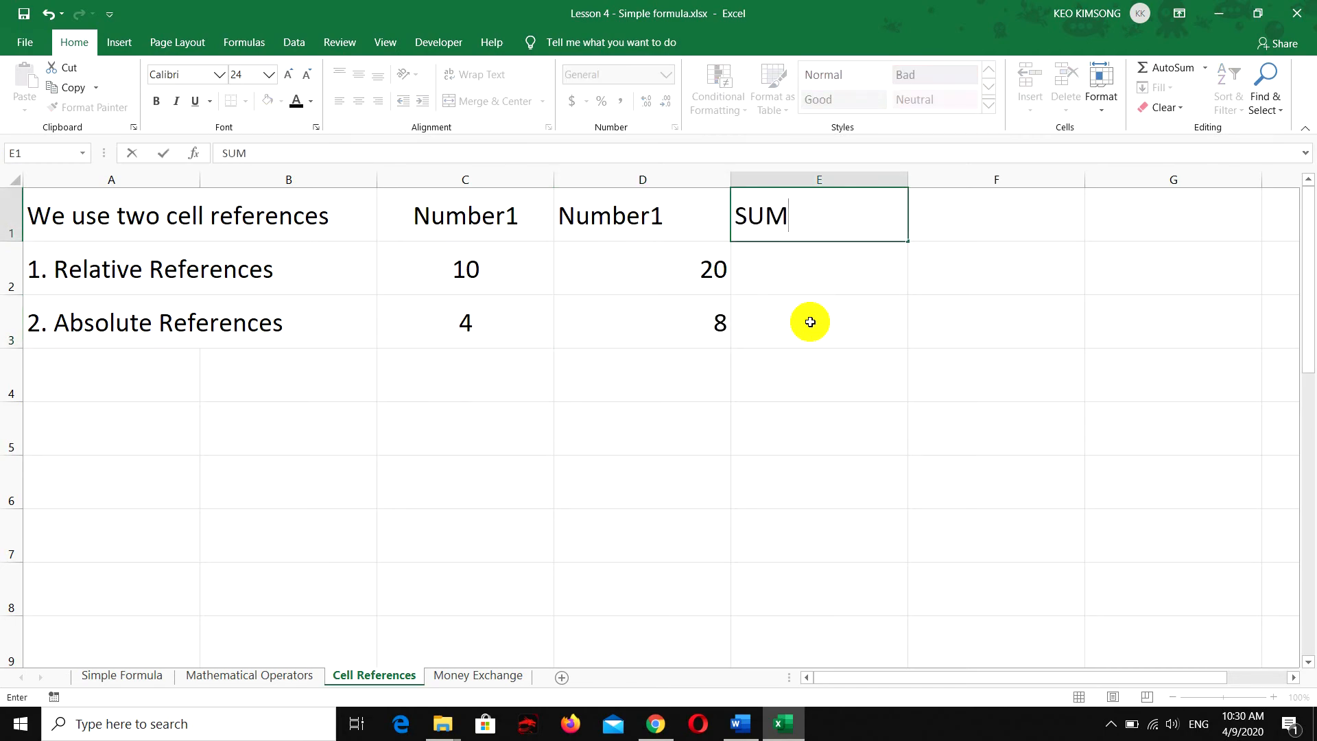
key(Return)
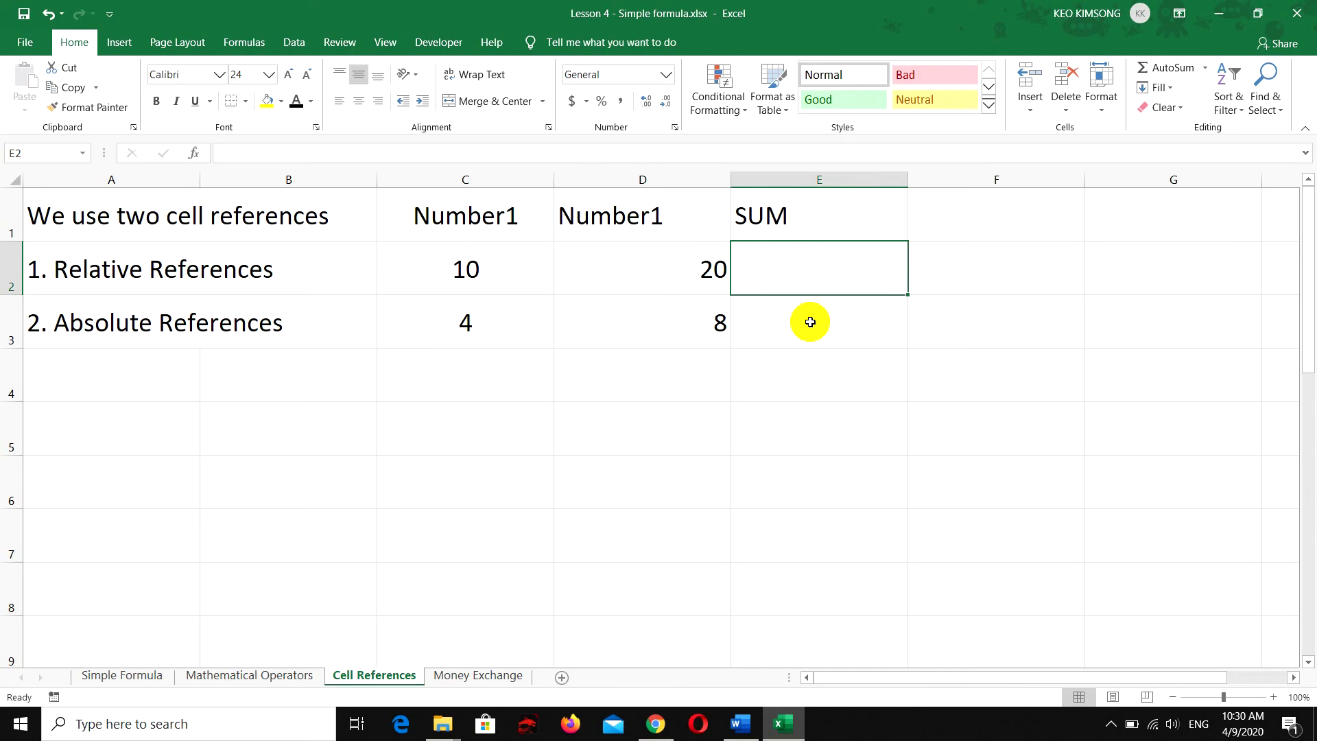
Enter the relative-reference formula =C2+D2 in cell E2 to add the two numbers of that row
text(=)
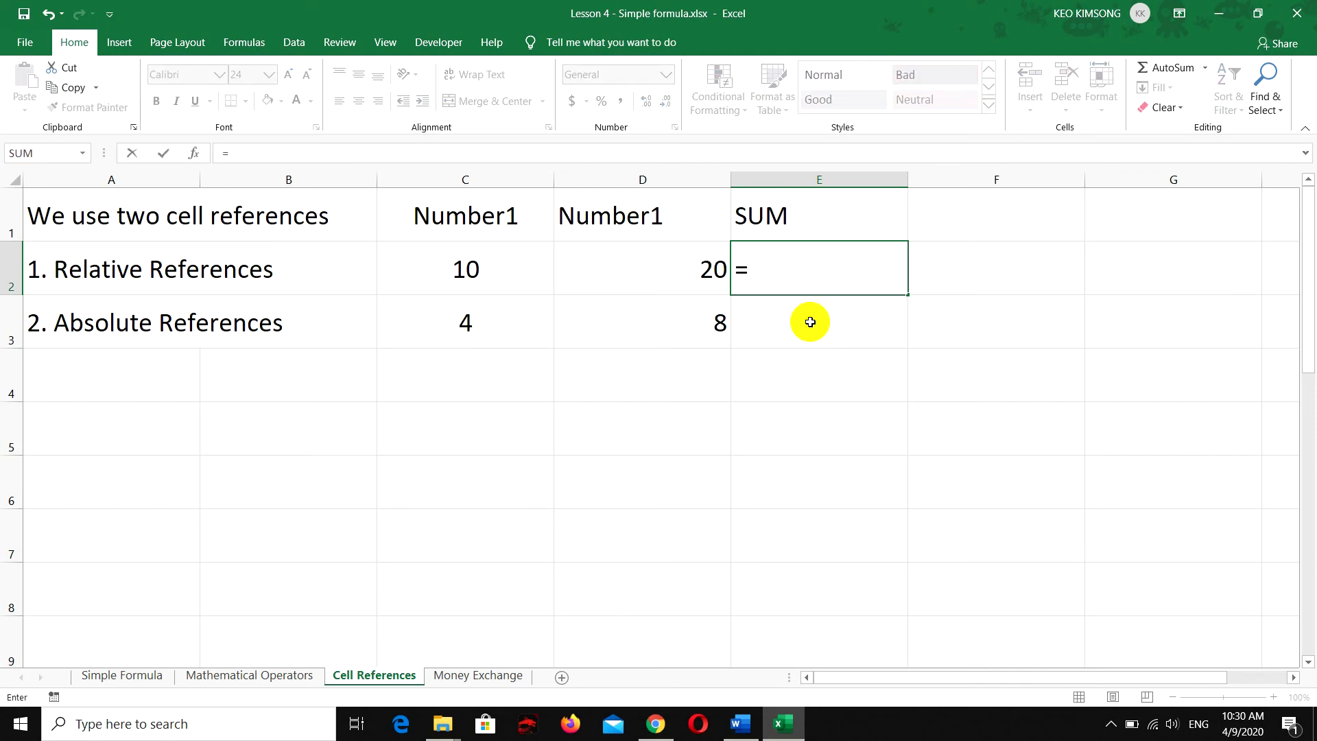
click(494, 271)
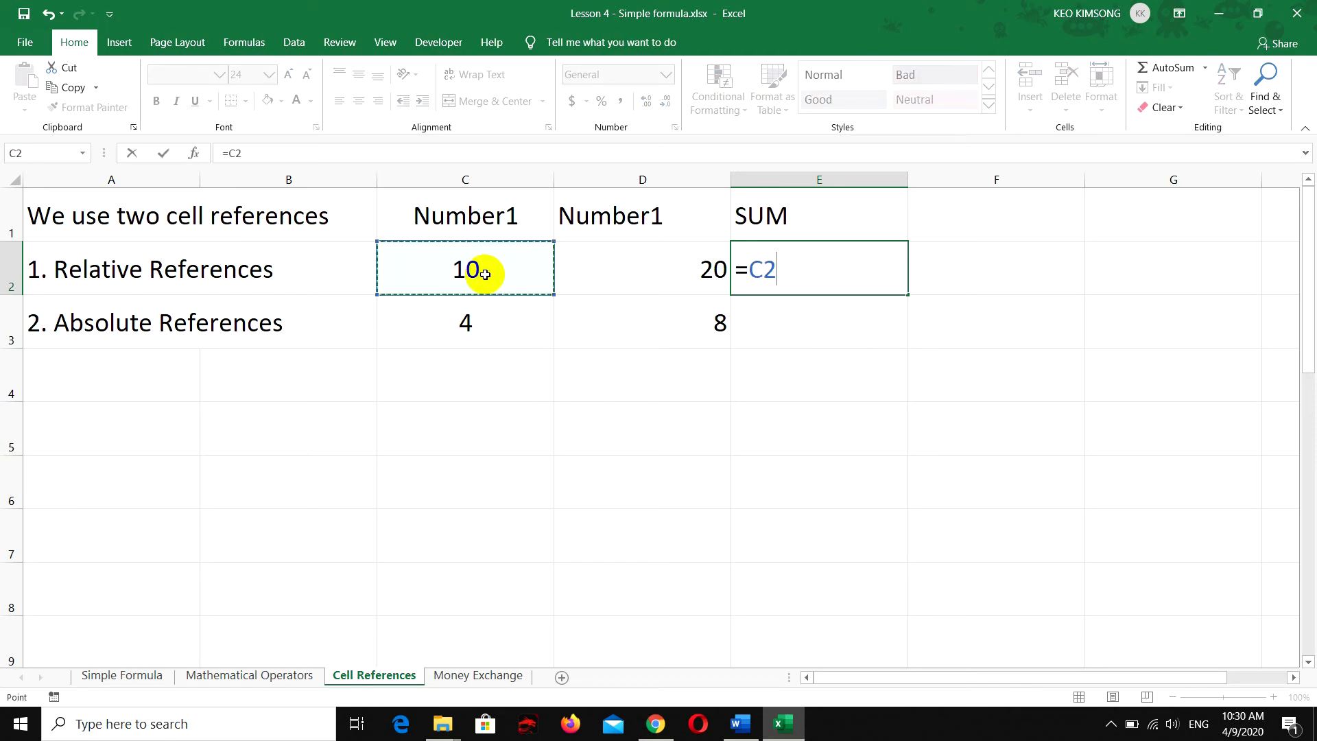
text(+)
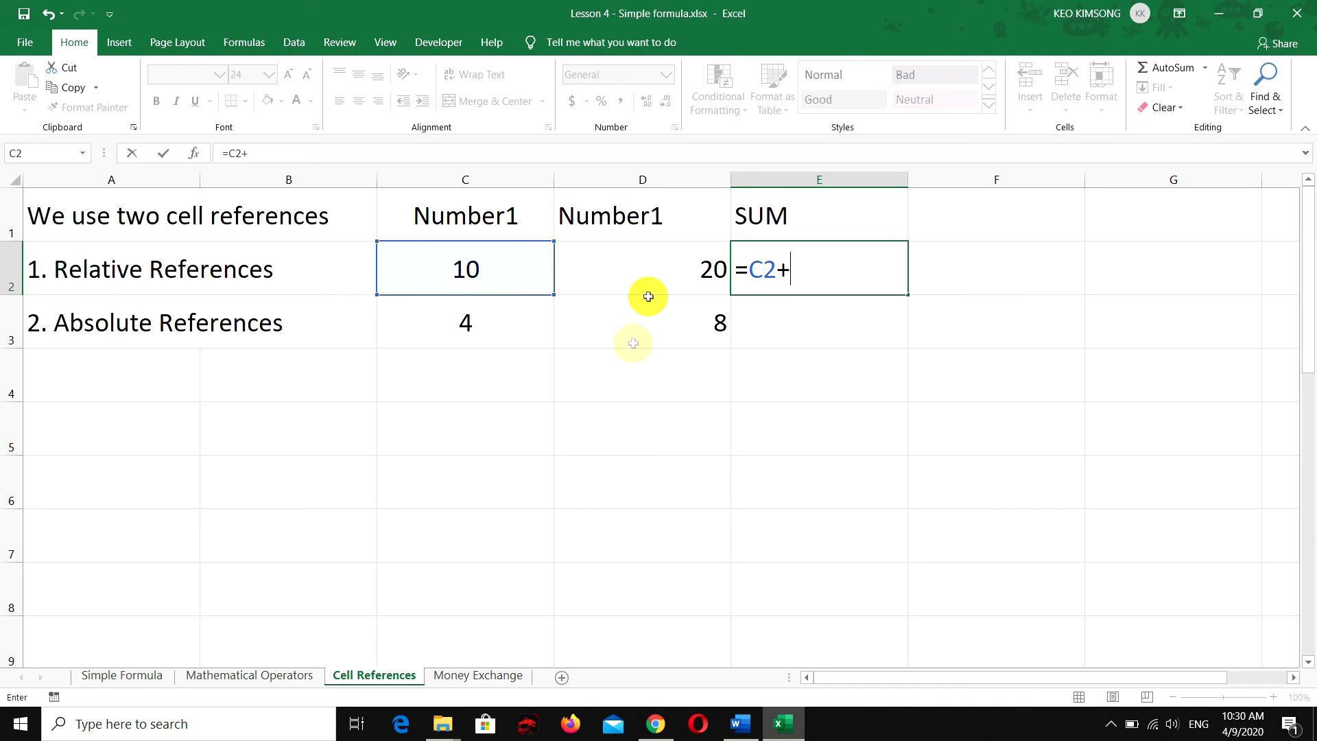
click(652, 266)
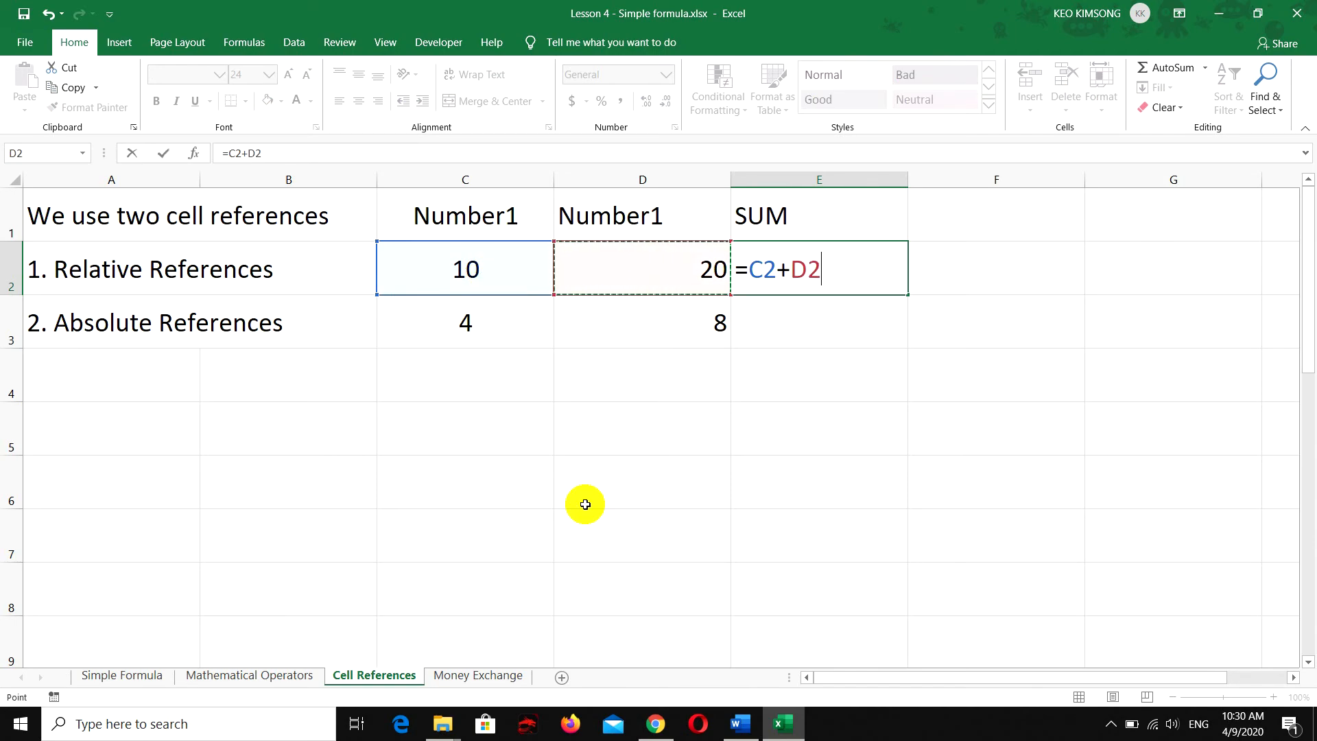
key(Return)
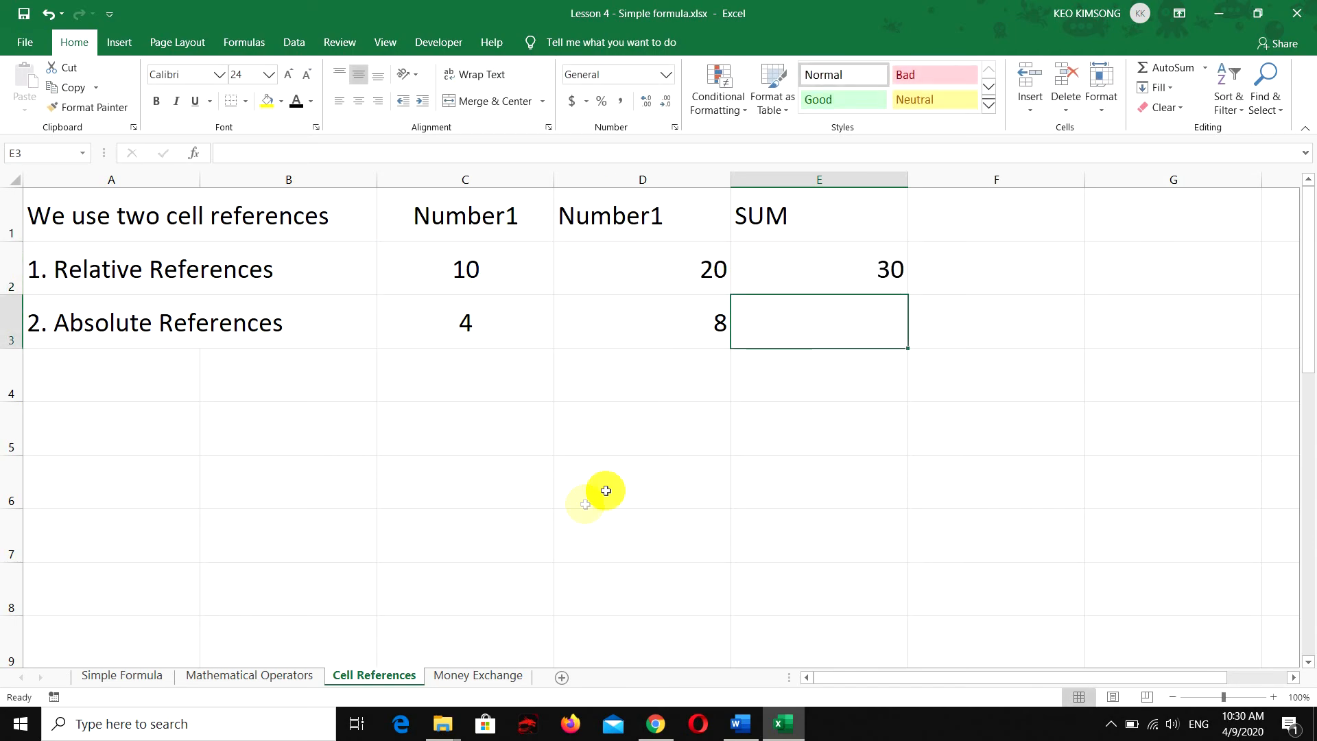
Fill the addition formula from cell E2 down to cell E3
click(806, 255)
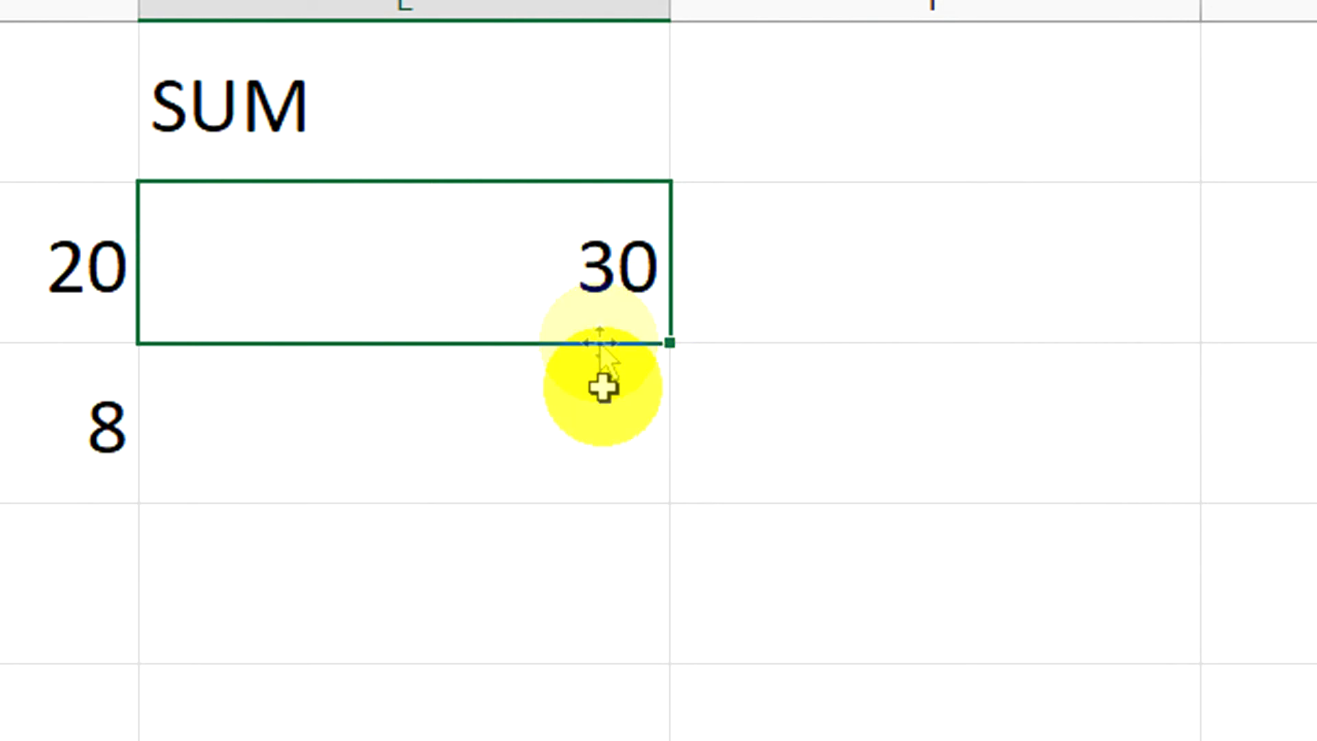
drag(671, 341, 621, 504)
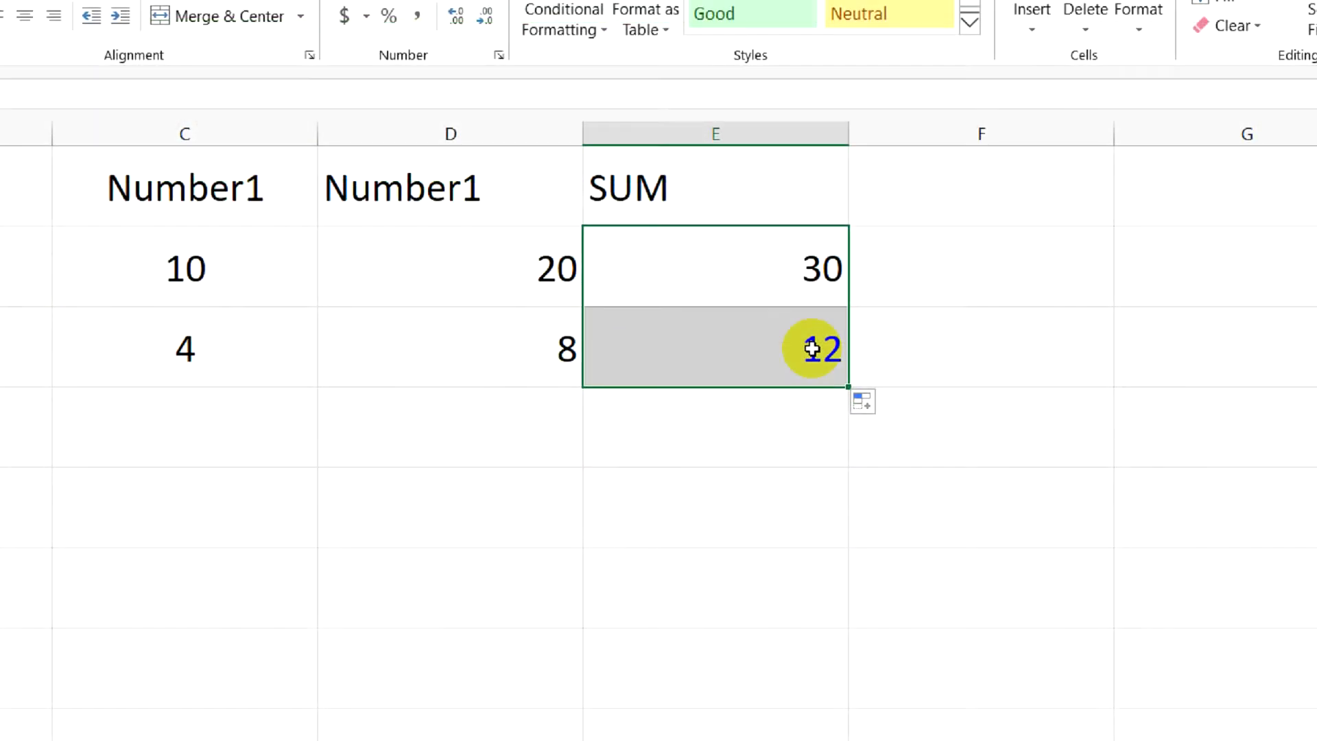
Compare the formulas in cells E2 and E3 to examine how the relative references differ between the rows
click(596, 427)
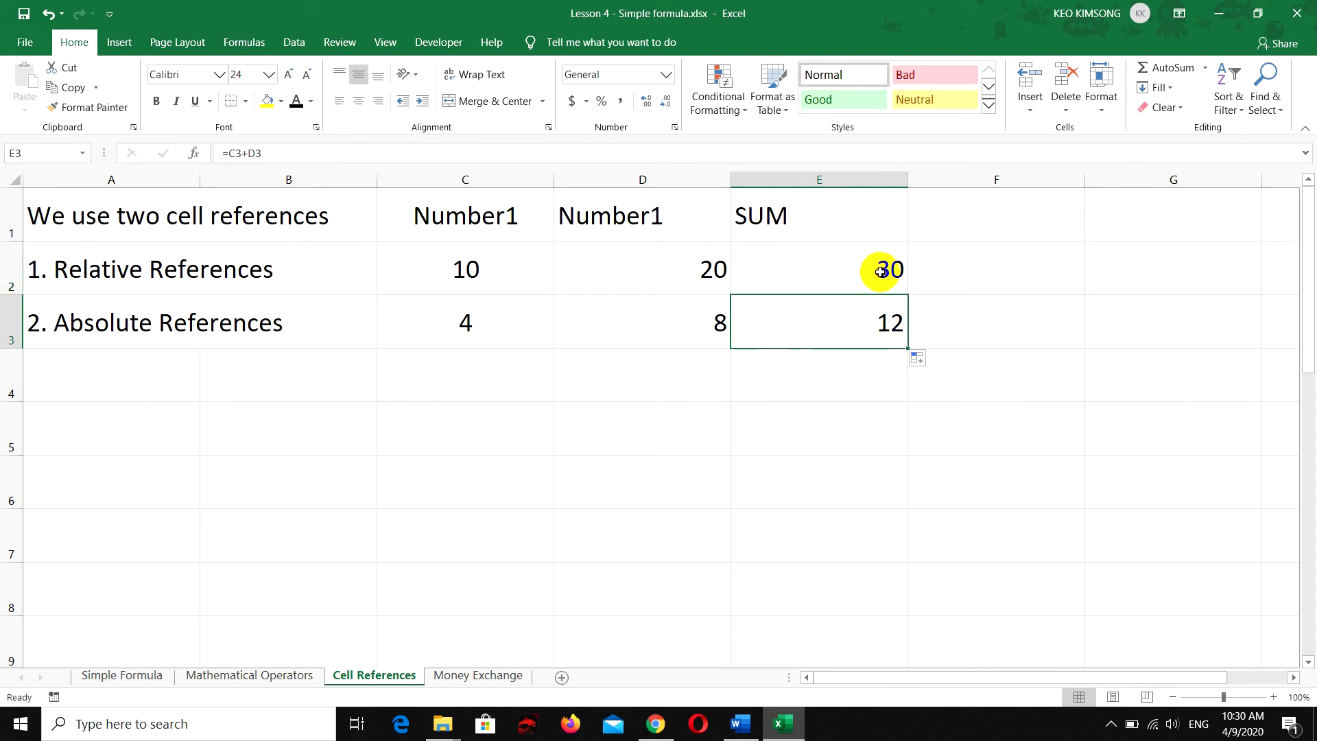
click(881, 272)
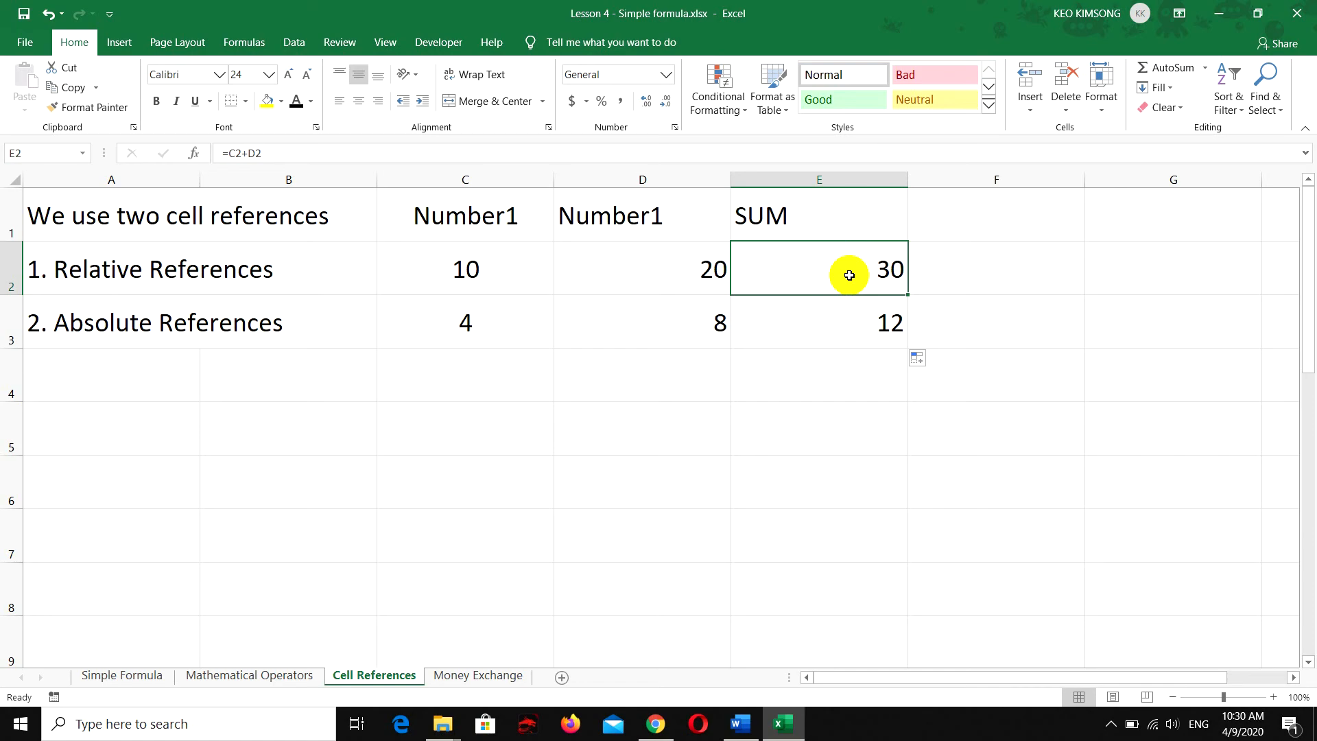
click(838, 323)
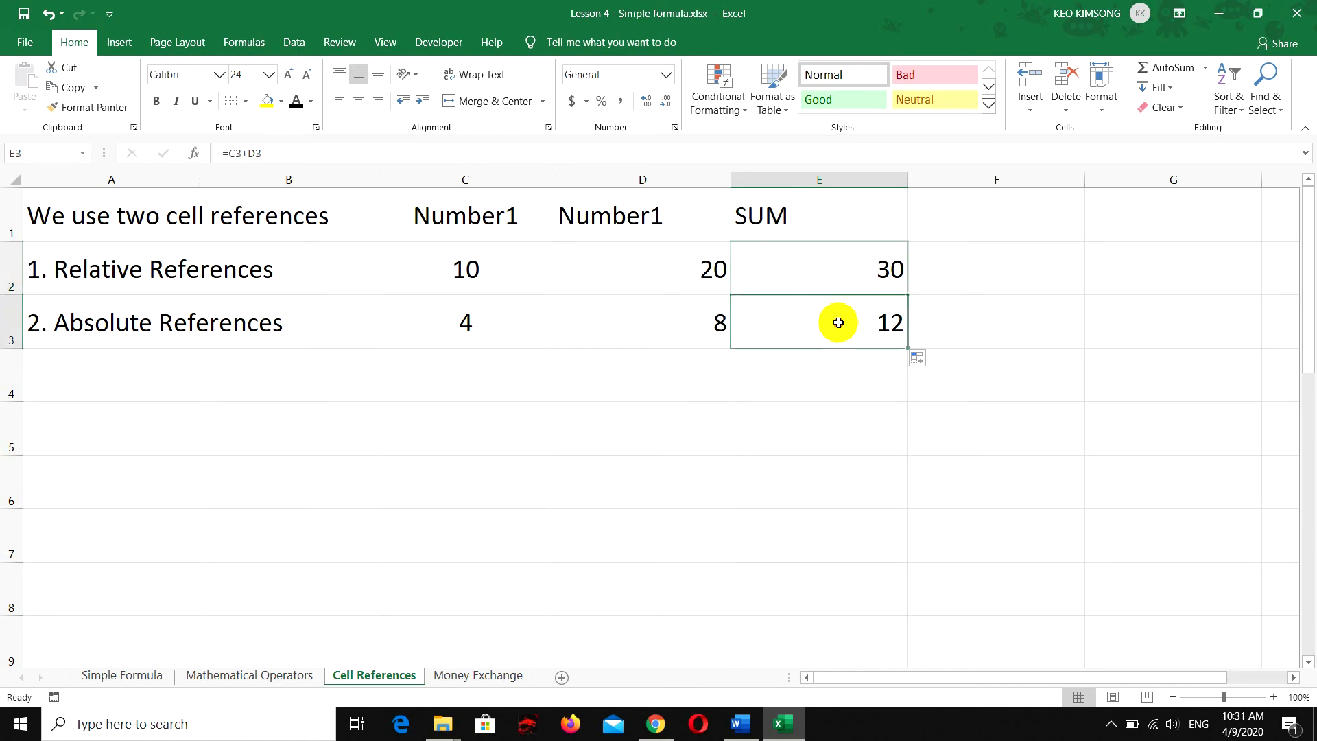
click(841, 268)
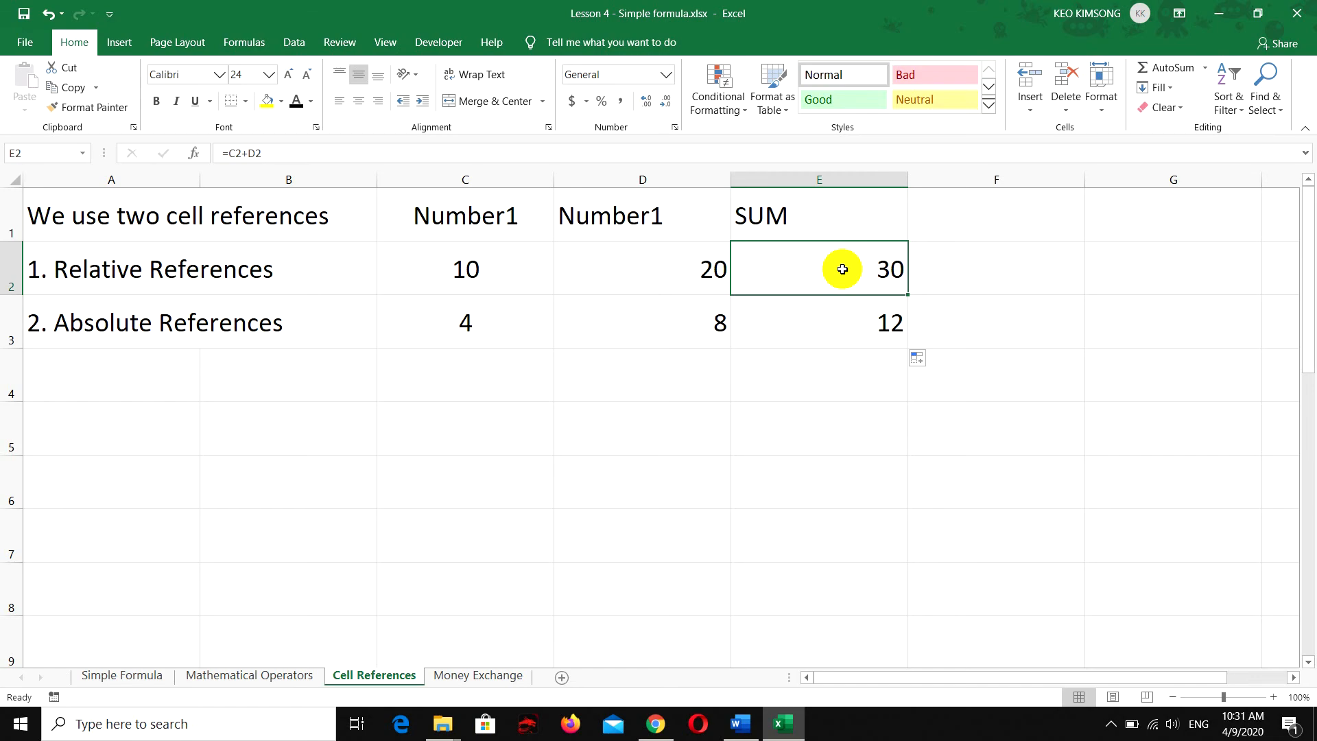
double_click(843, 269)
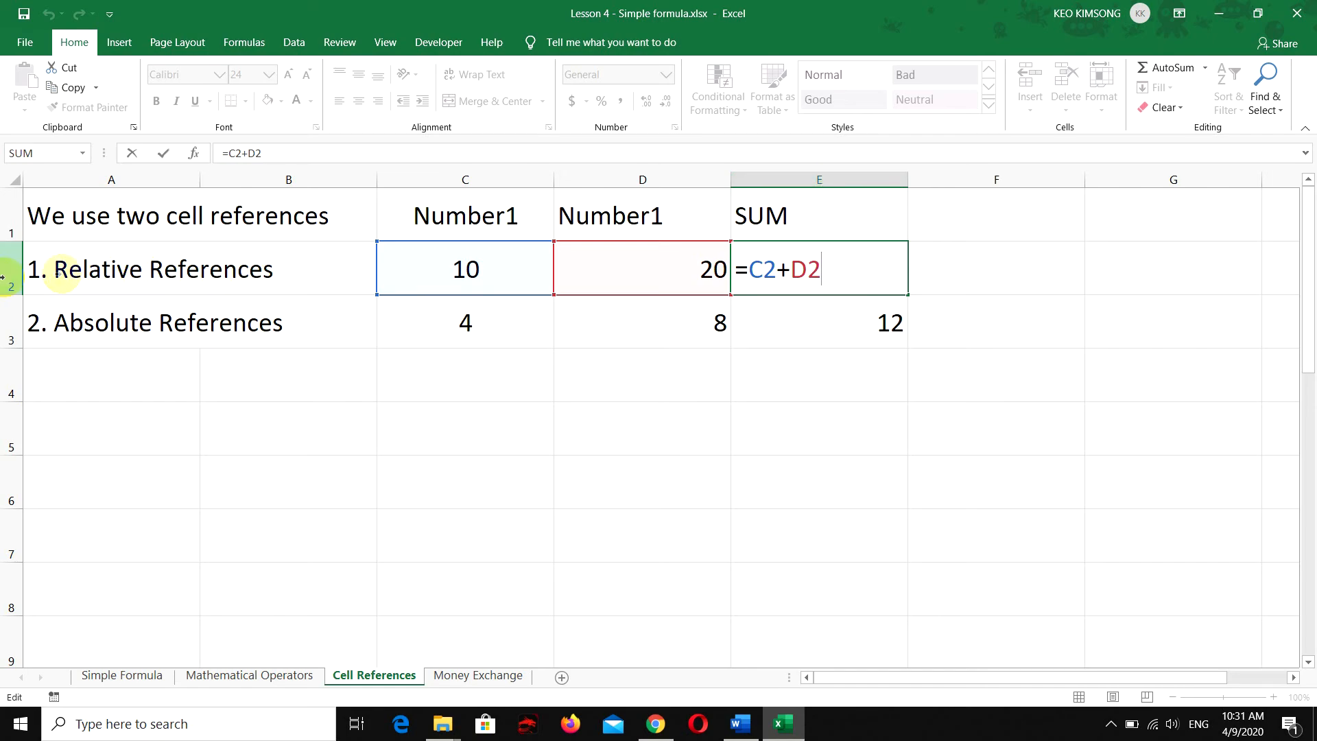
drag(846, 266, 750, 269)
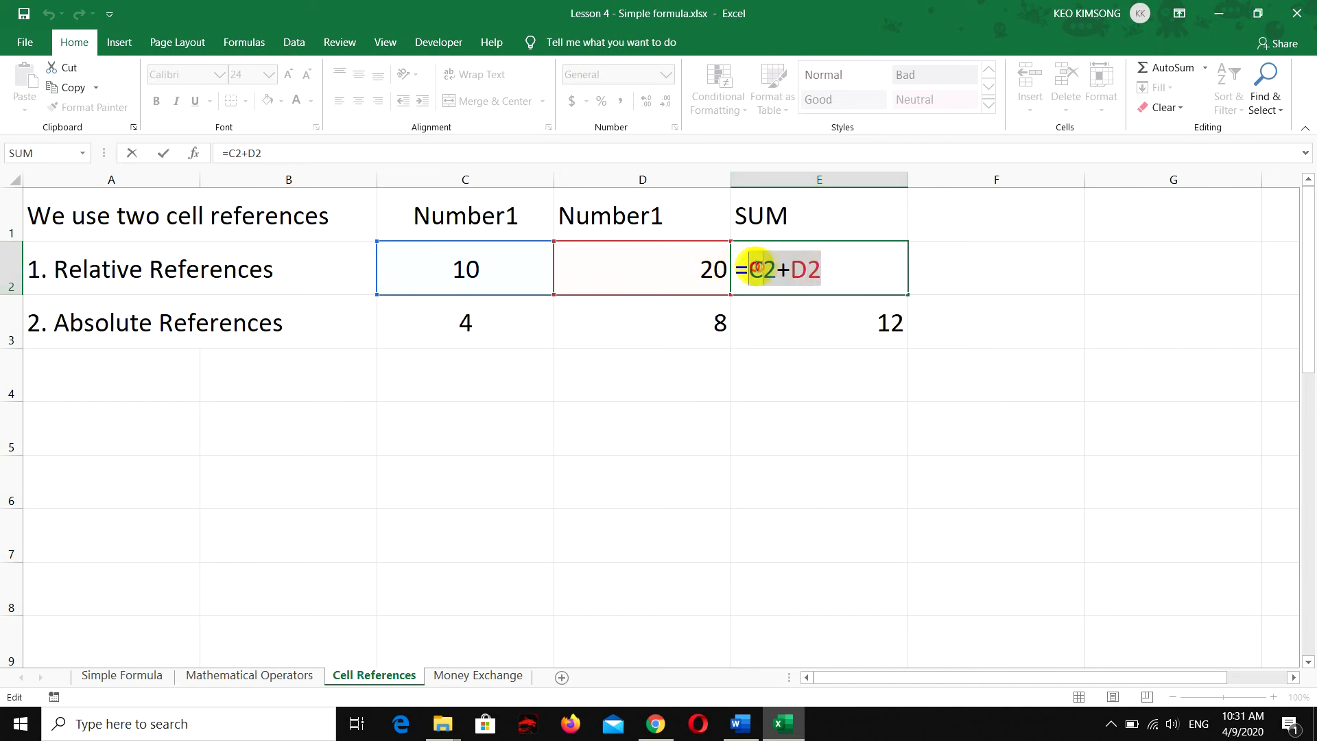
click(832, 275)
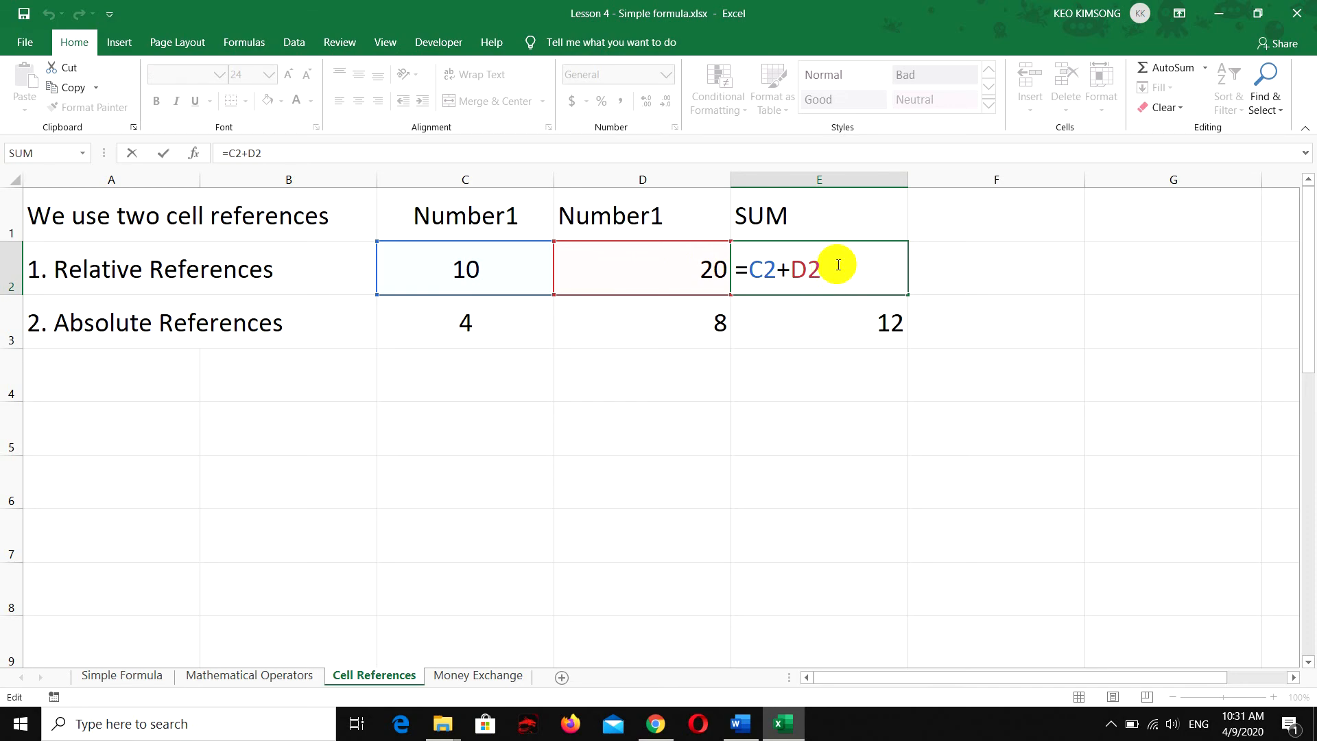
key(Return)
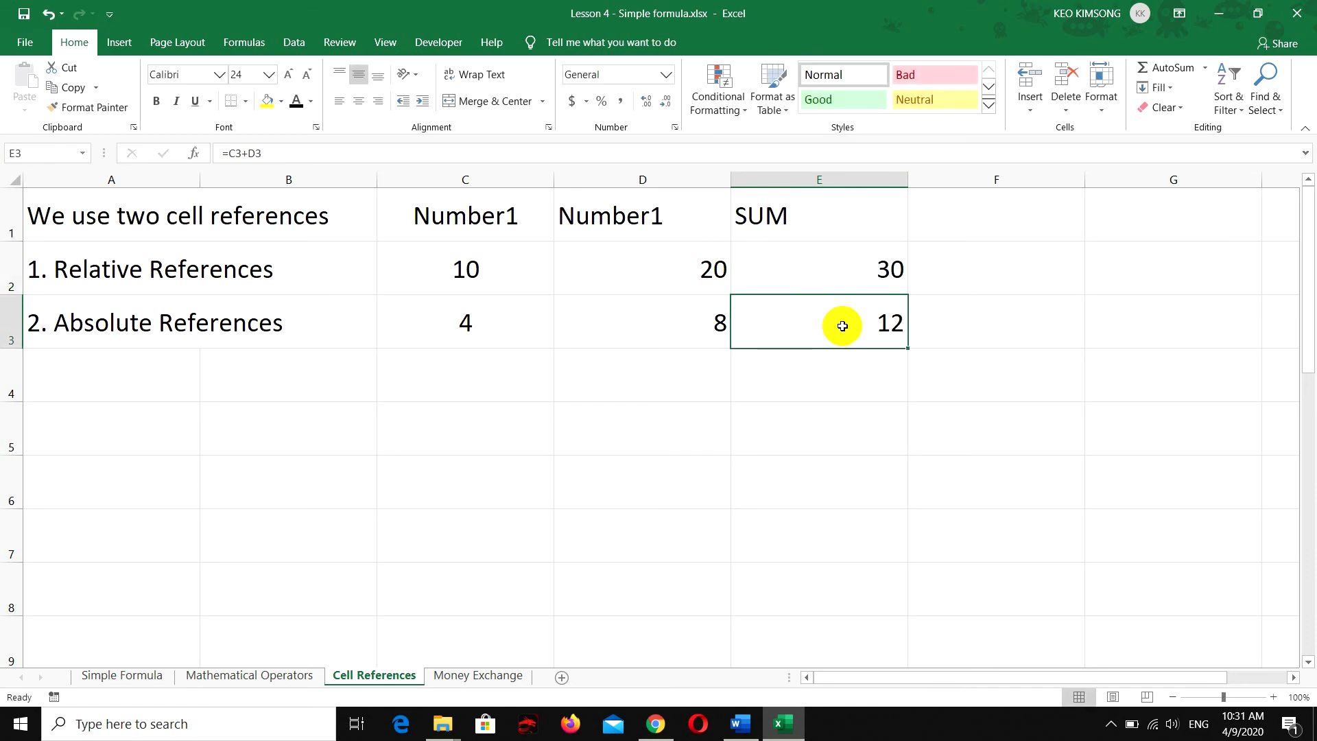
double_click(739, 325)
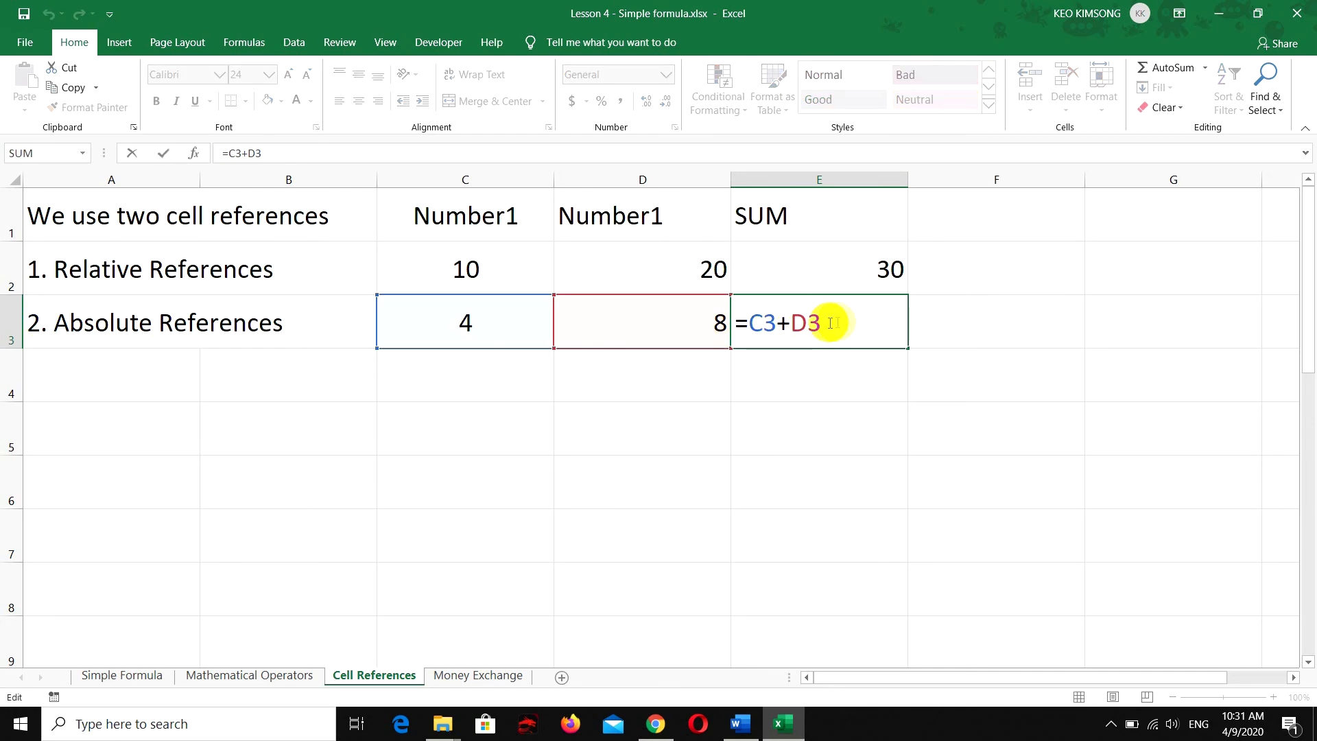
click(857, 325)
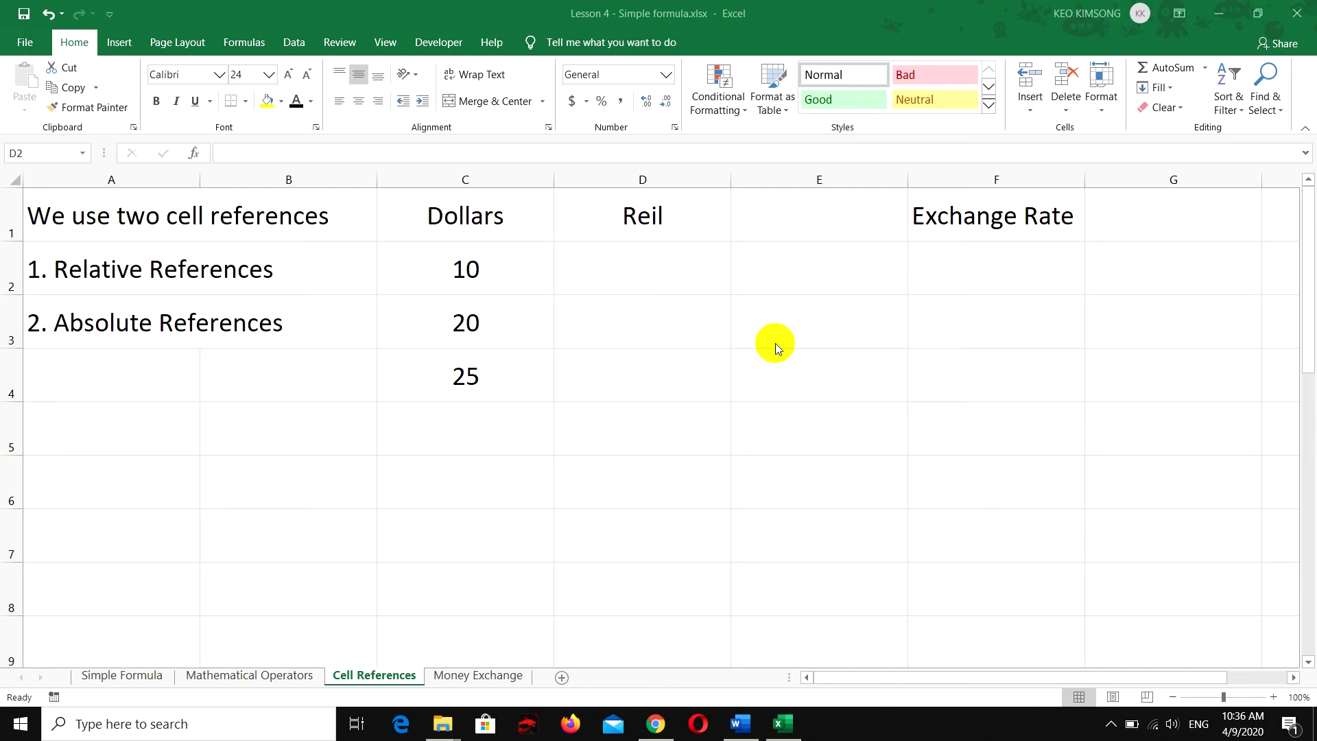
click(466, 227)
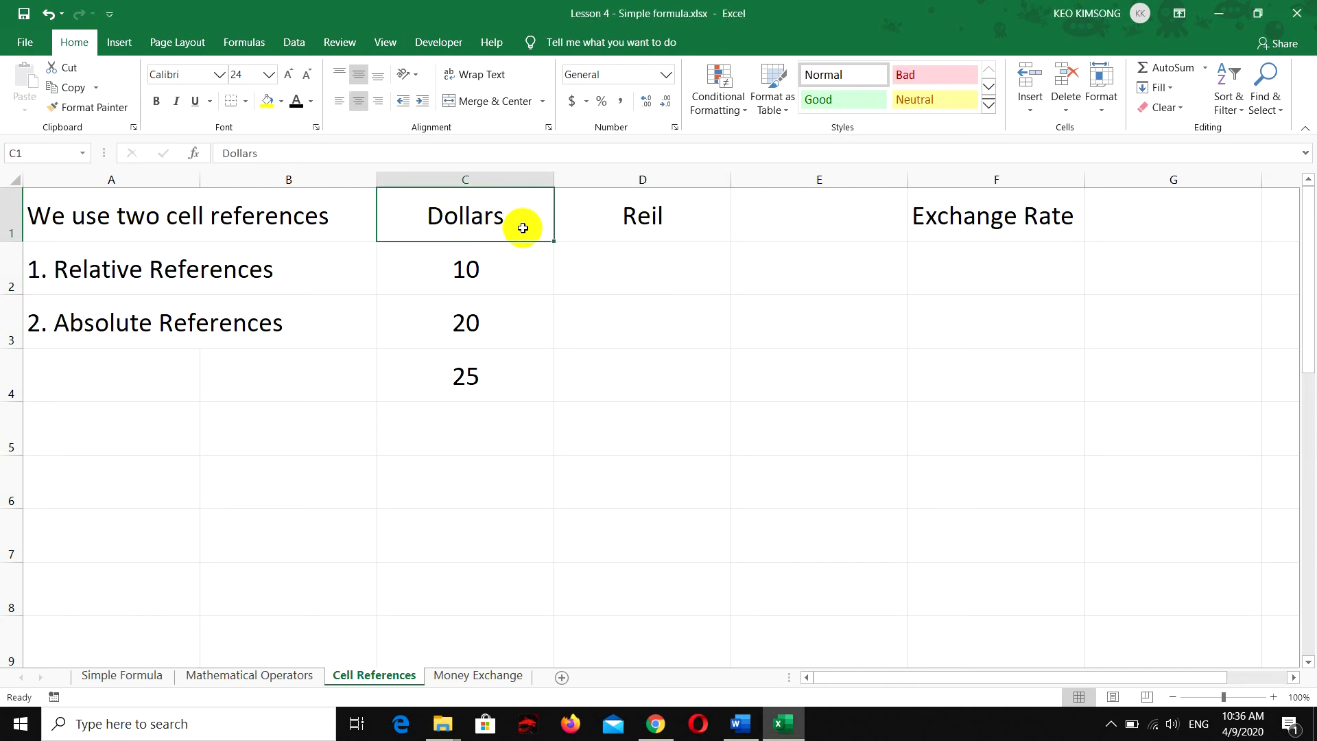
click(640, 218)
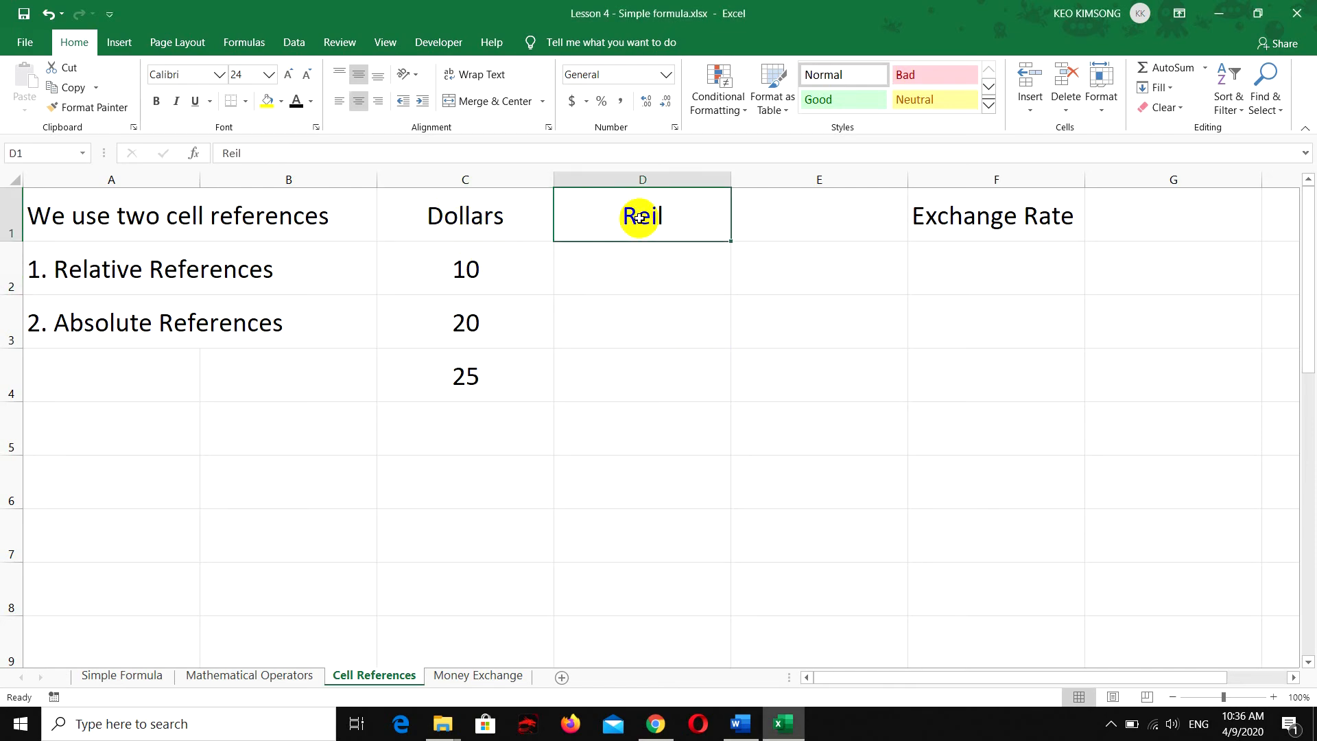
click(979, 260)
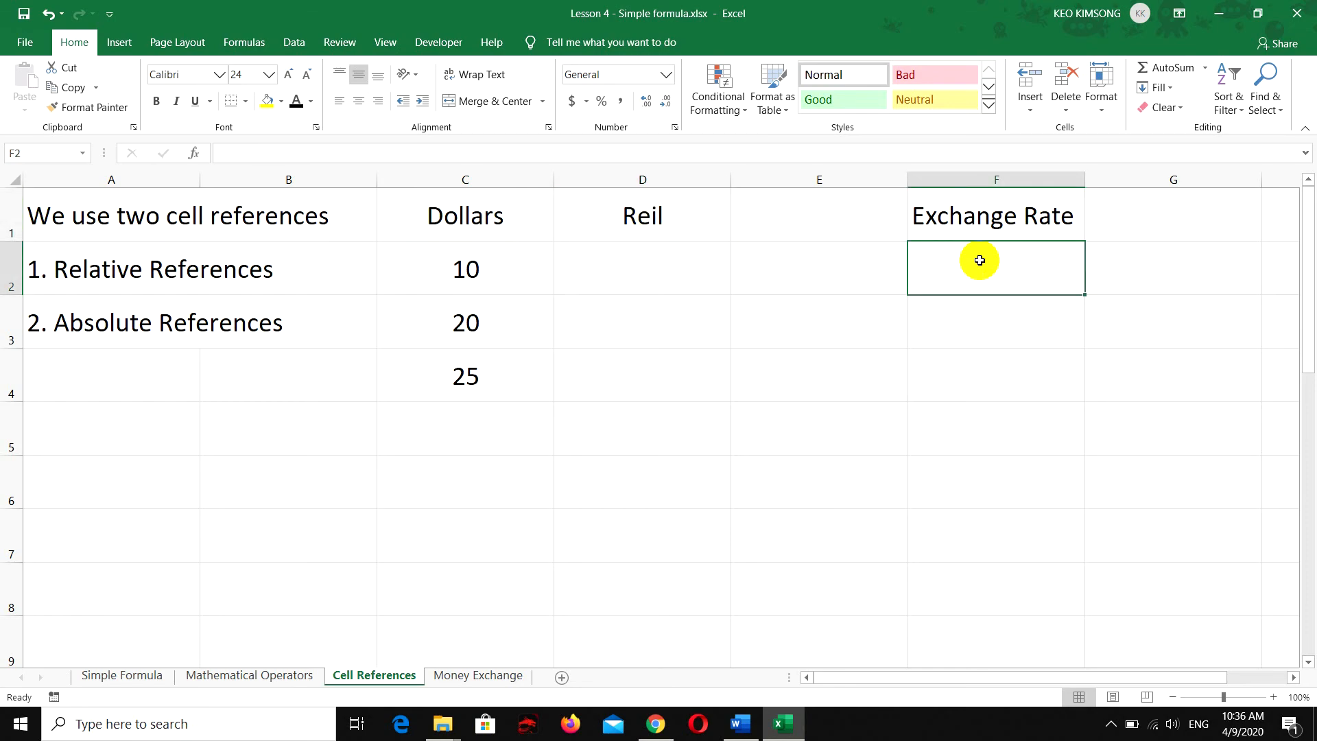
text(1 )
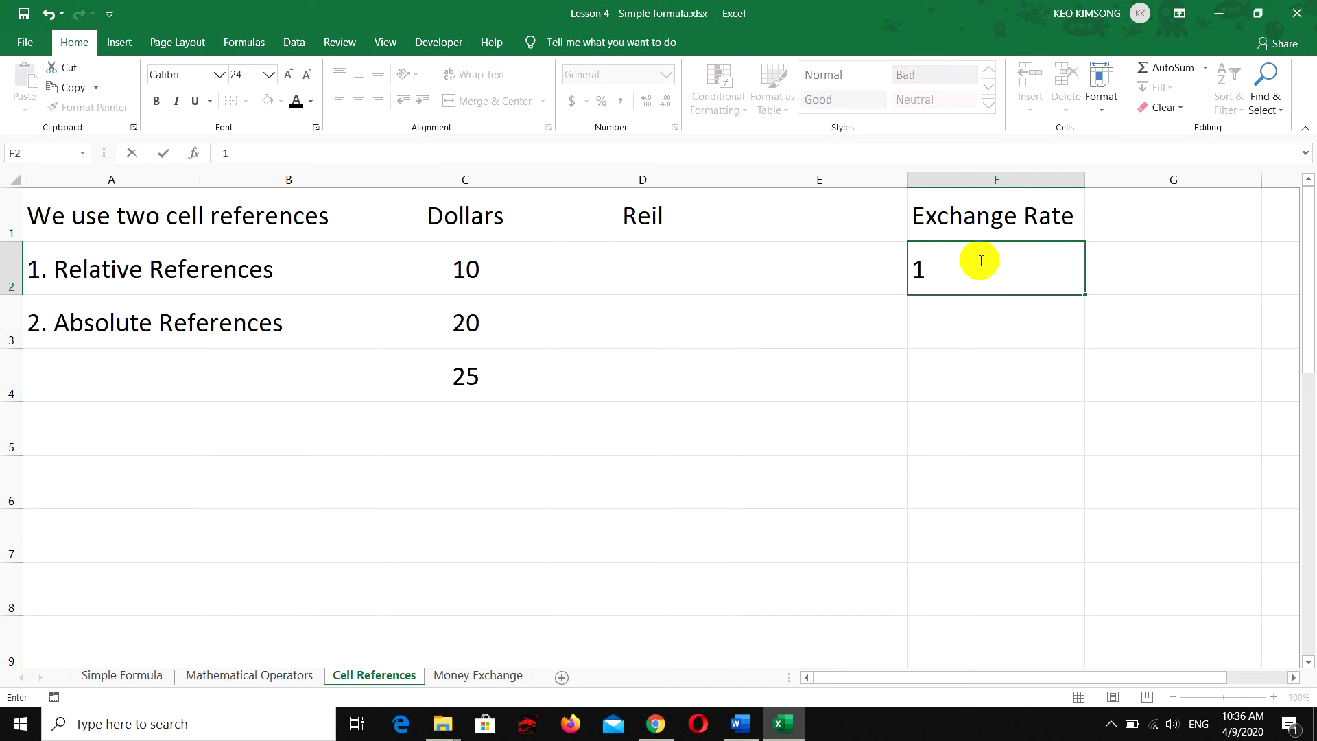
text(d)
key(BackSpace)
key(BackSpace)
key(BackSpace)
Enter the label "1 Dollar" in cell E2 and the exchange rate 4080 in cell F2
click(849, 277)
text(1)
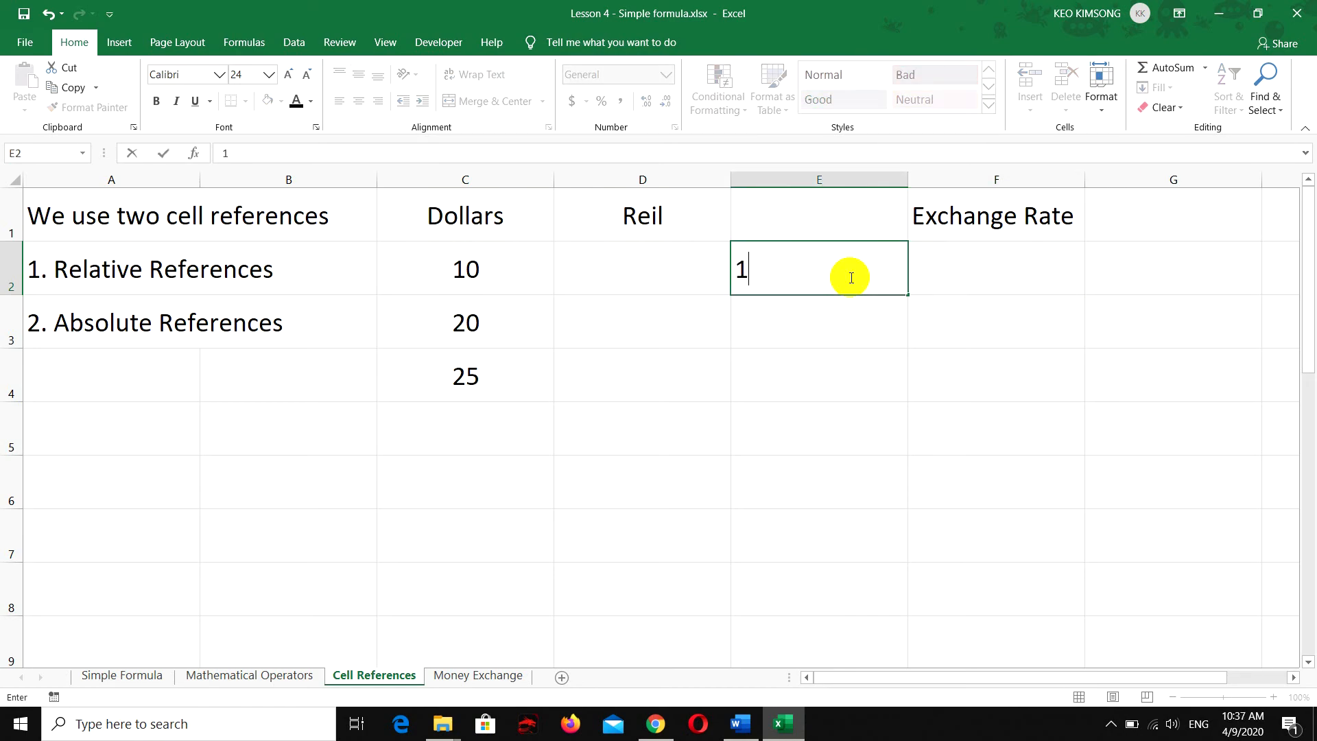
text( Dollar)
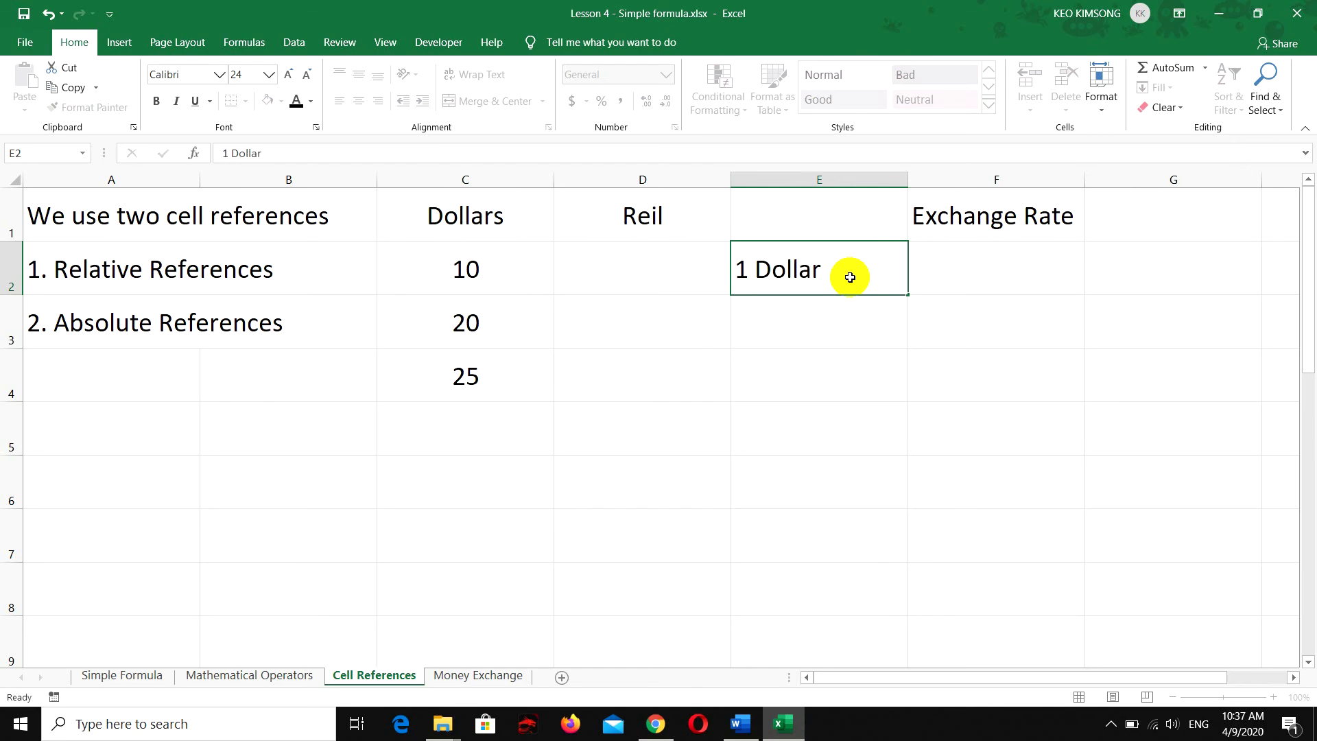
key(Tab)
text(4)
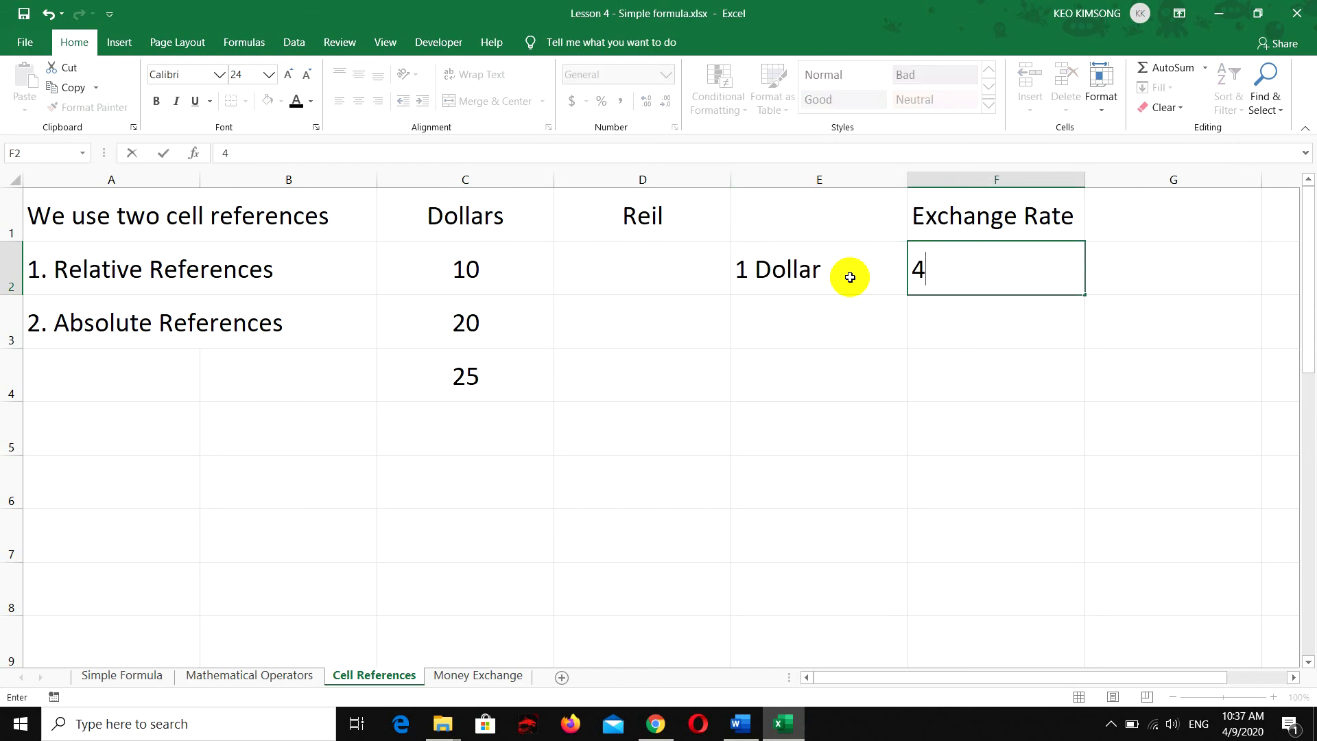
text(080)
key(Return)
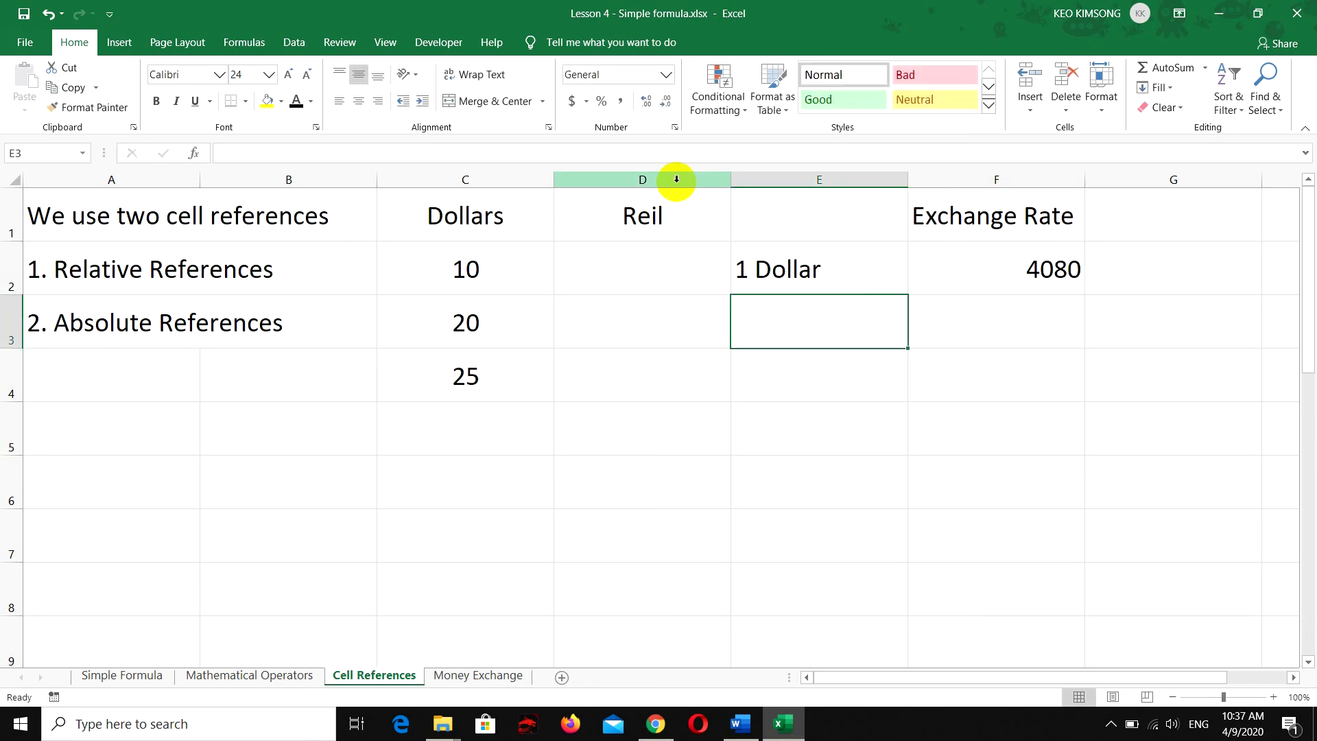
Enter the formula =C2*F2 in cell D2 to convert the dollar amount using the exchange rate
click(463, 268)
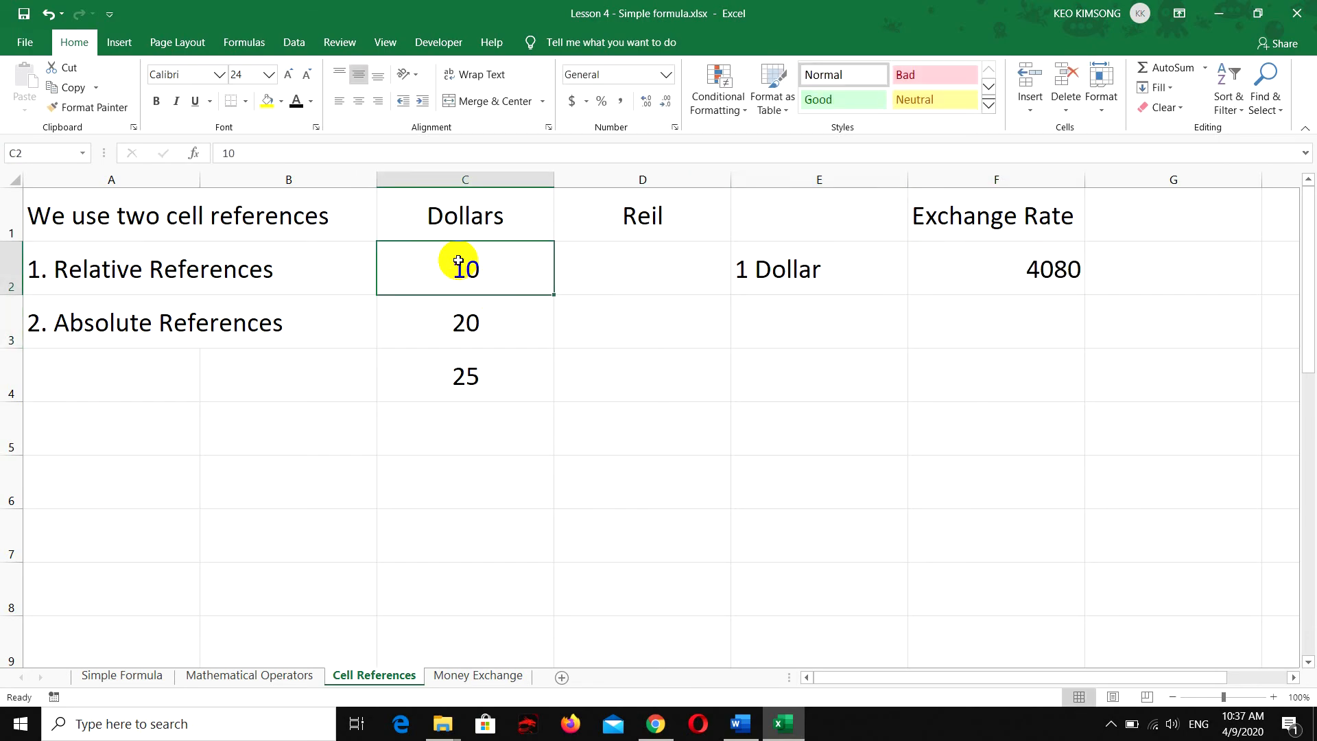
click(625, 268)
click(436, 270)
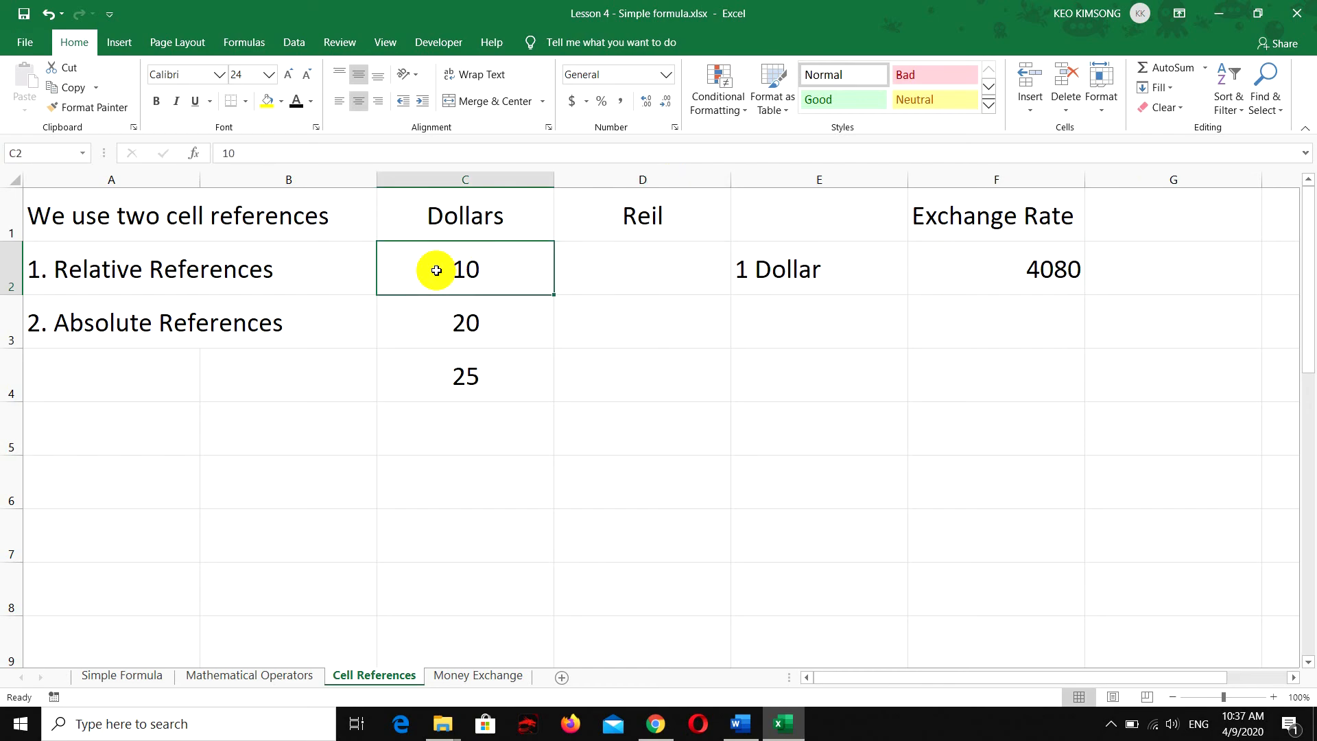
click(627, 263)
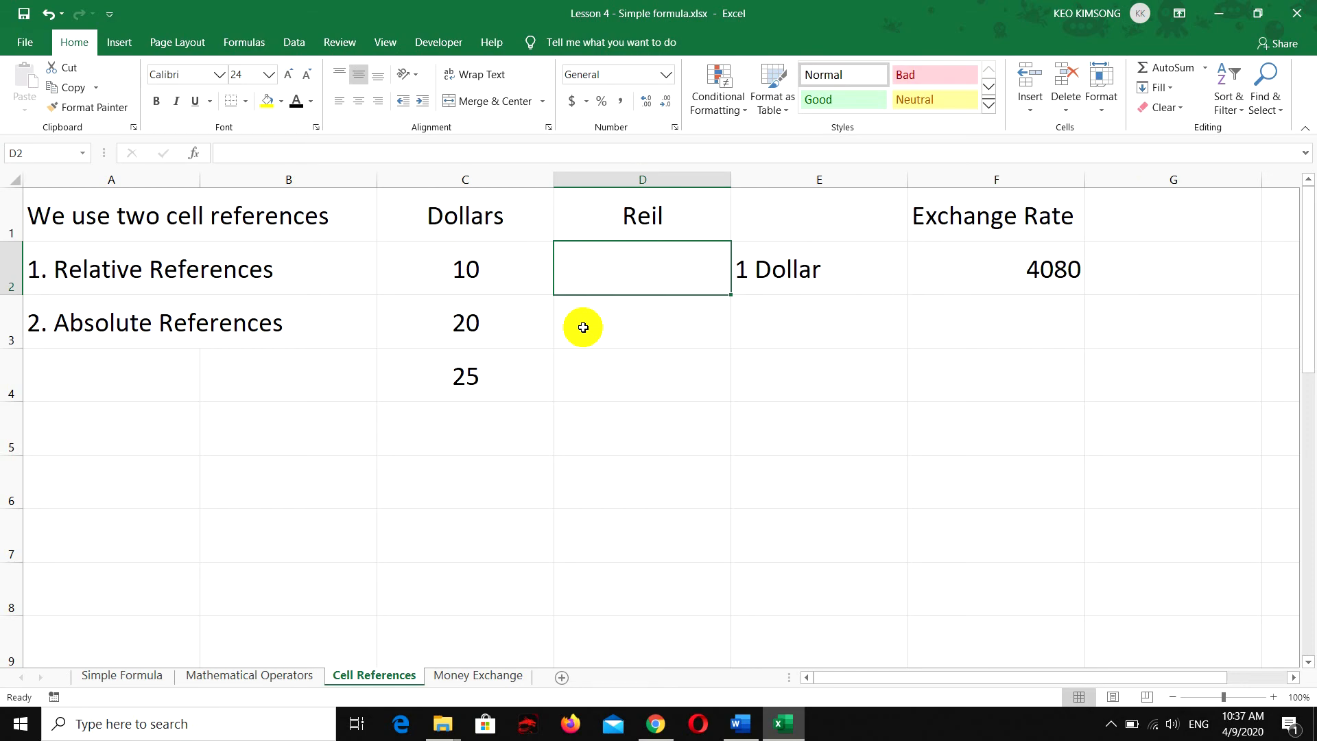
text(=)
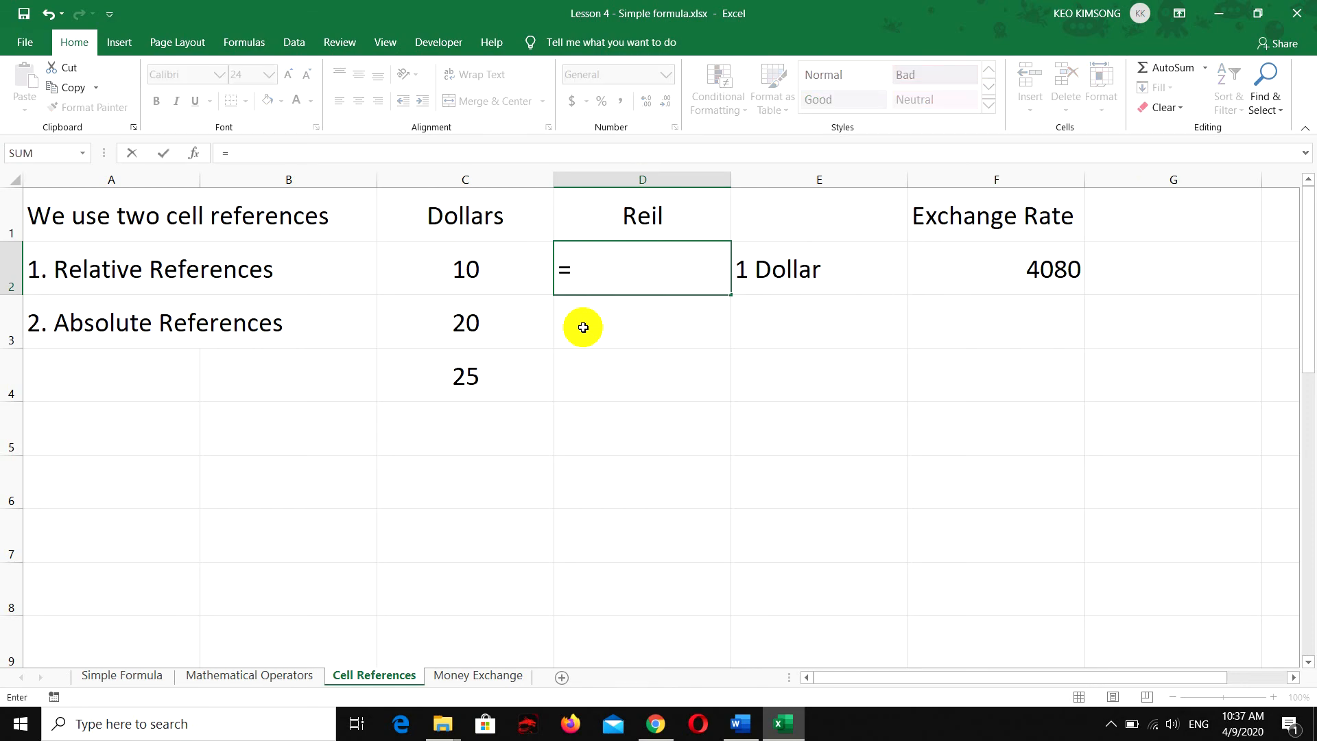
click(469, 273)
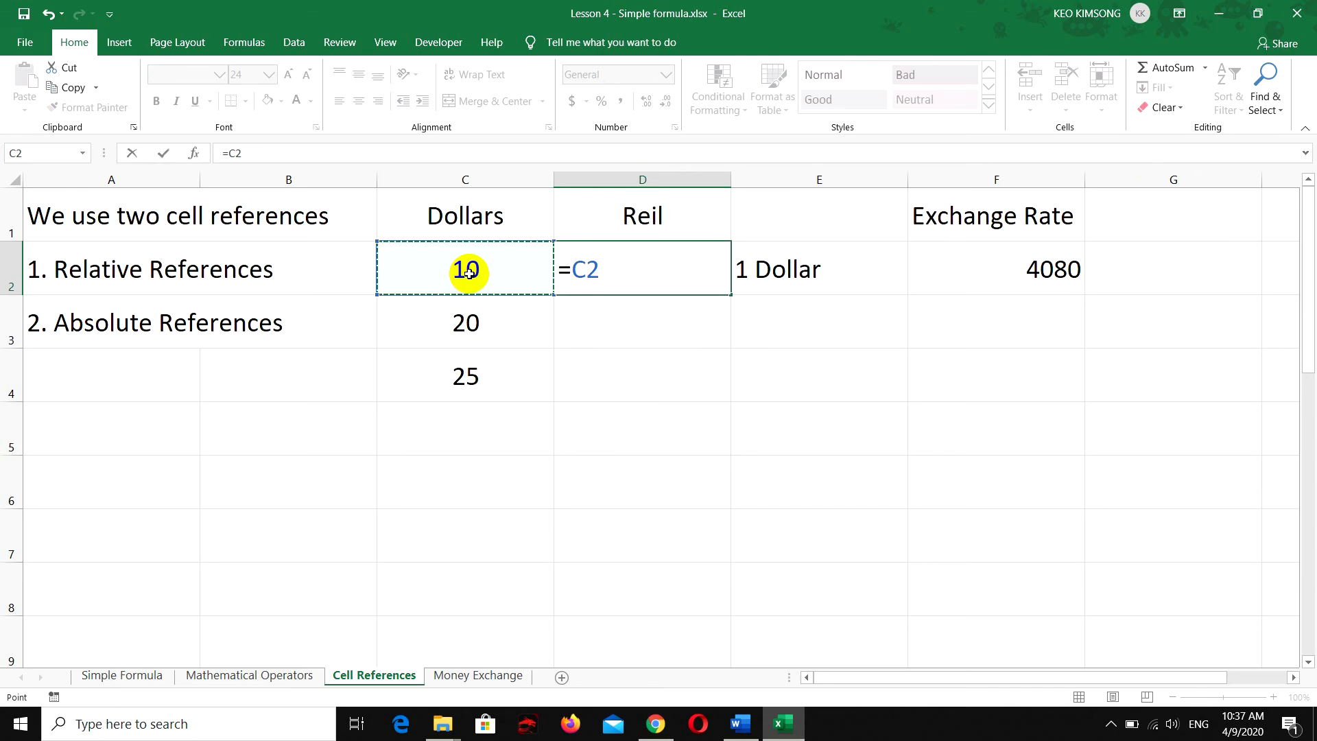
text(*)
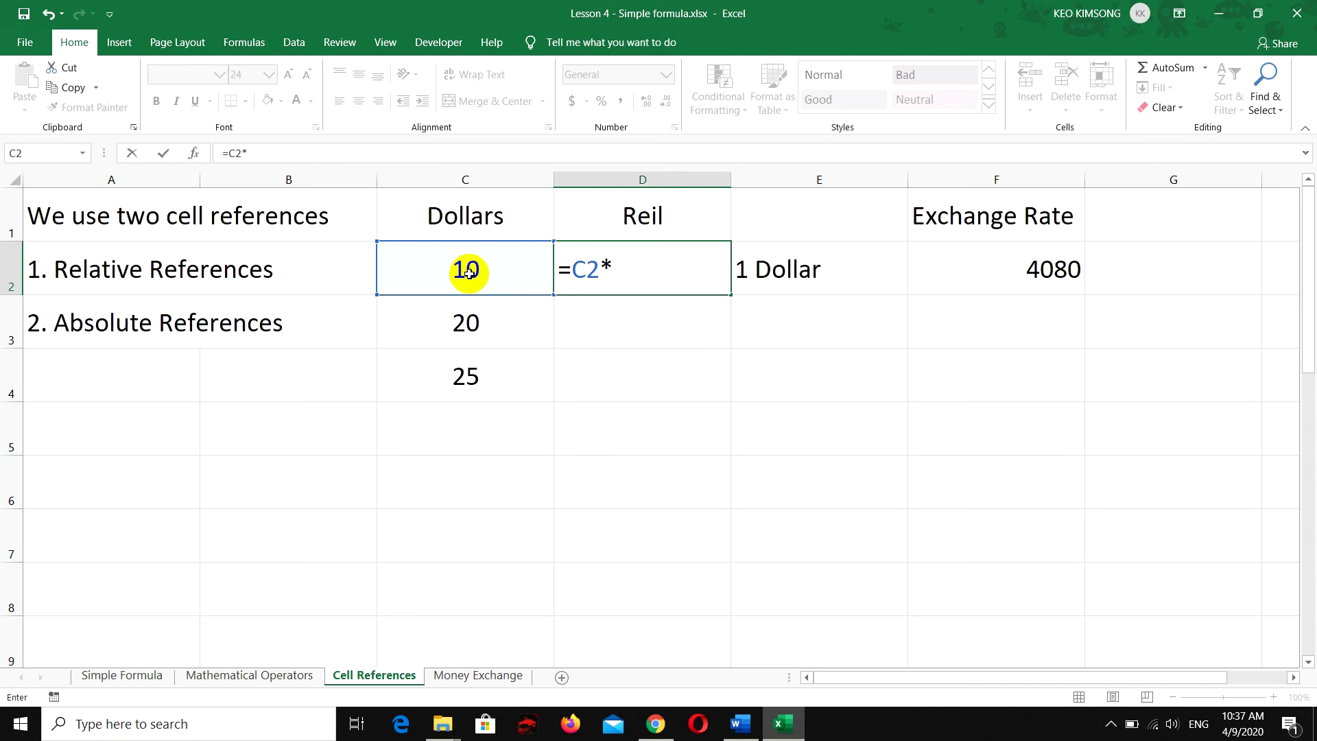
click(994, 266)
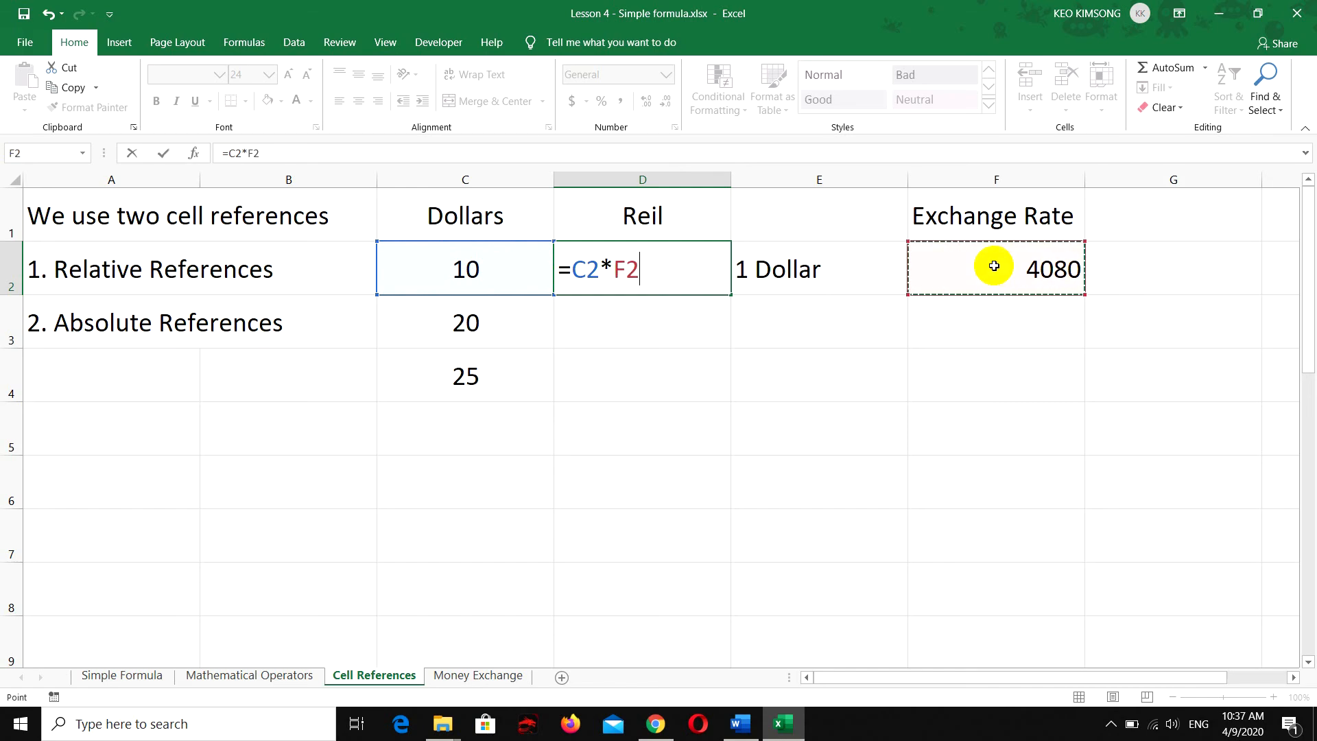
key(Return)
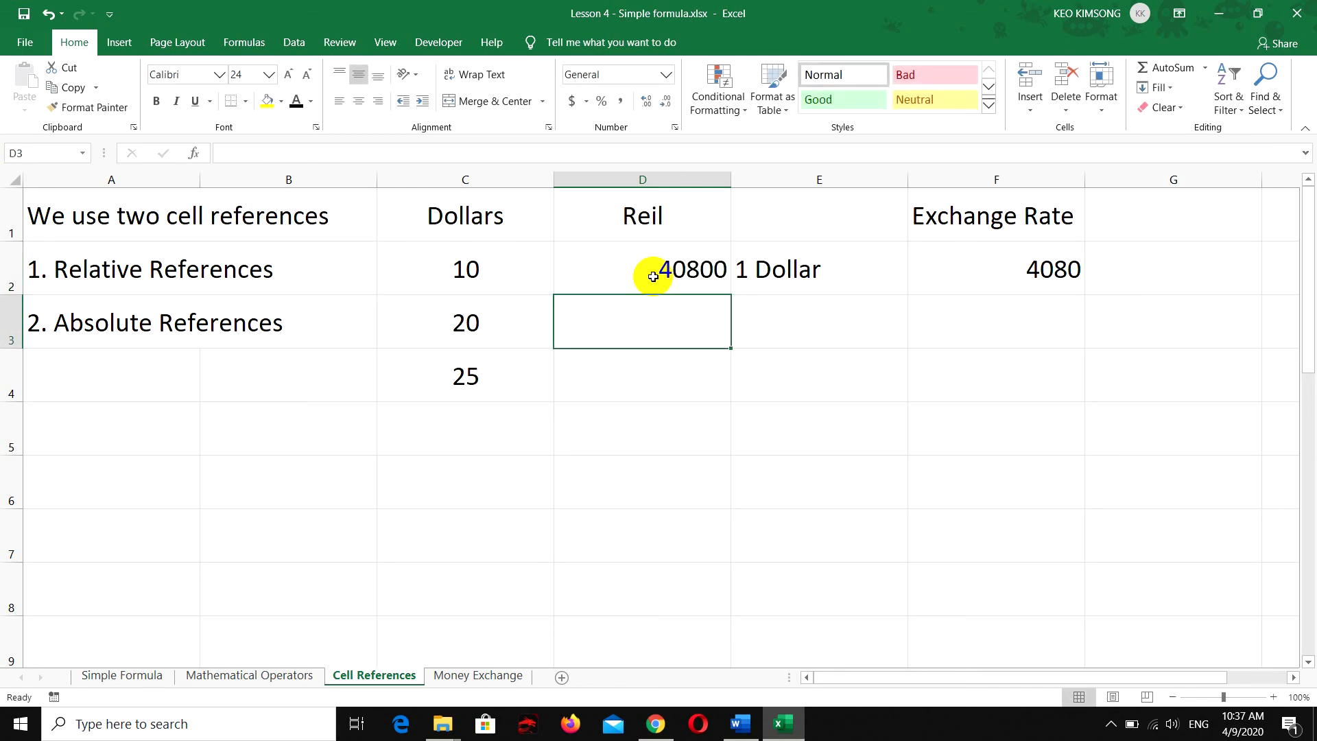
Center the contents of cells D2 through D4 horizontally
click(637, 272)
drag(624, 288, 623, 382)
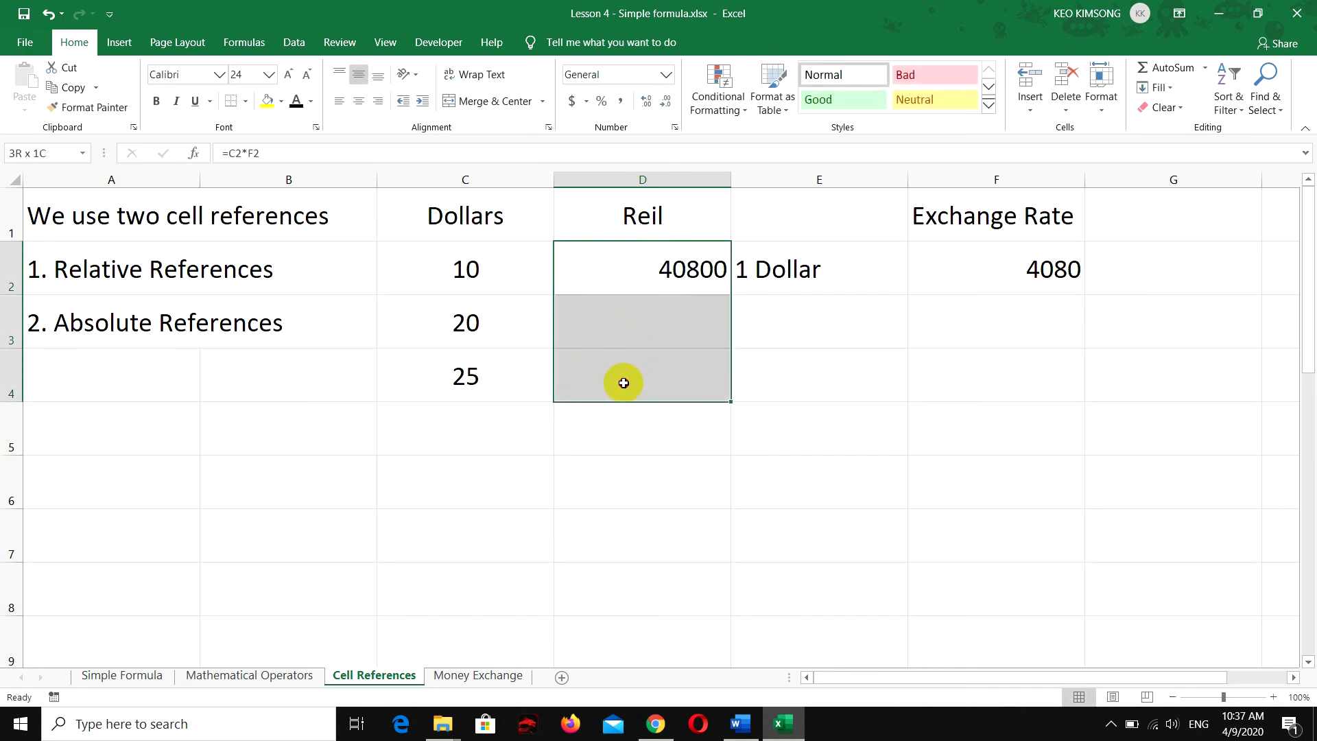
click(359, 101)
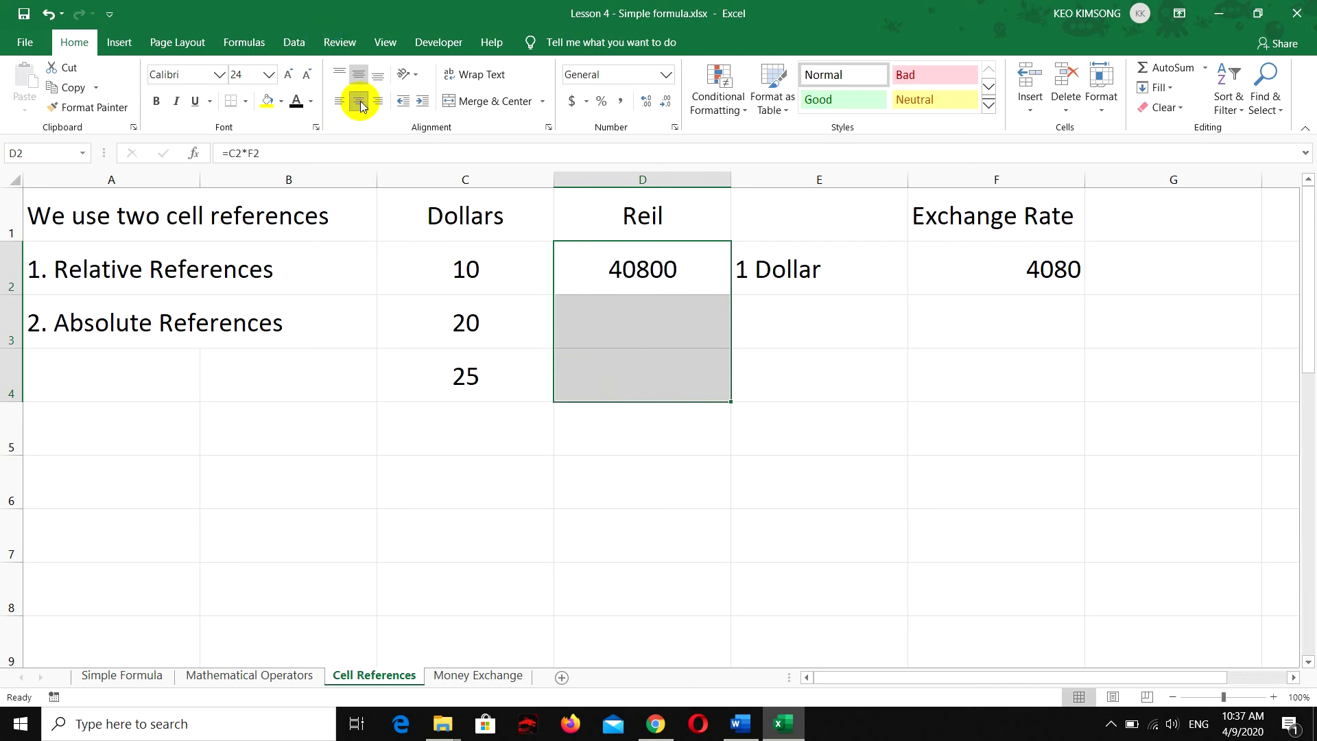
Format cells D2 through D4 as Currency with the Khmer riel symbol
click(686, 270)
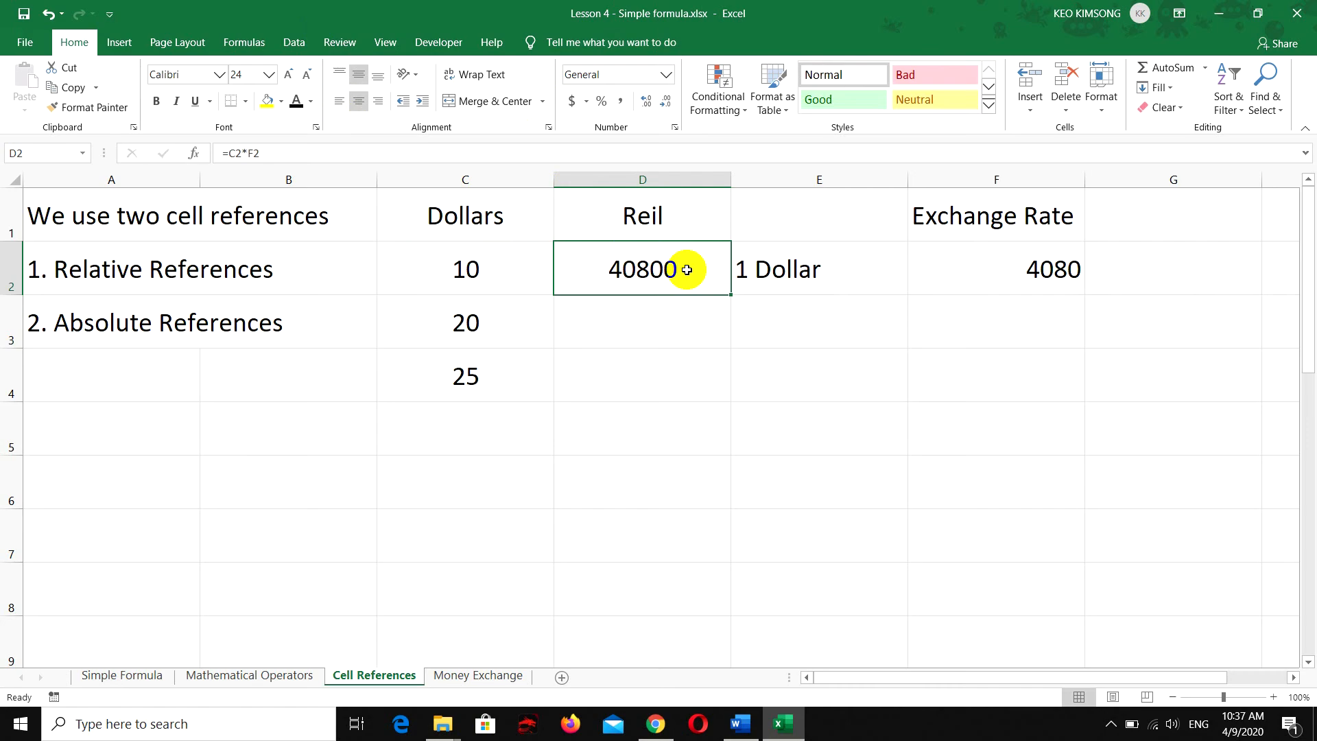
drag(686, 265, 682, 364)
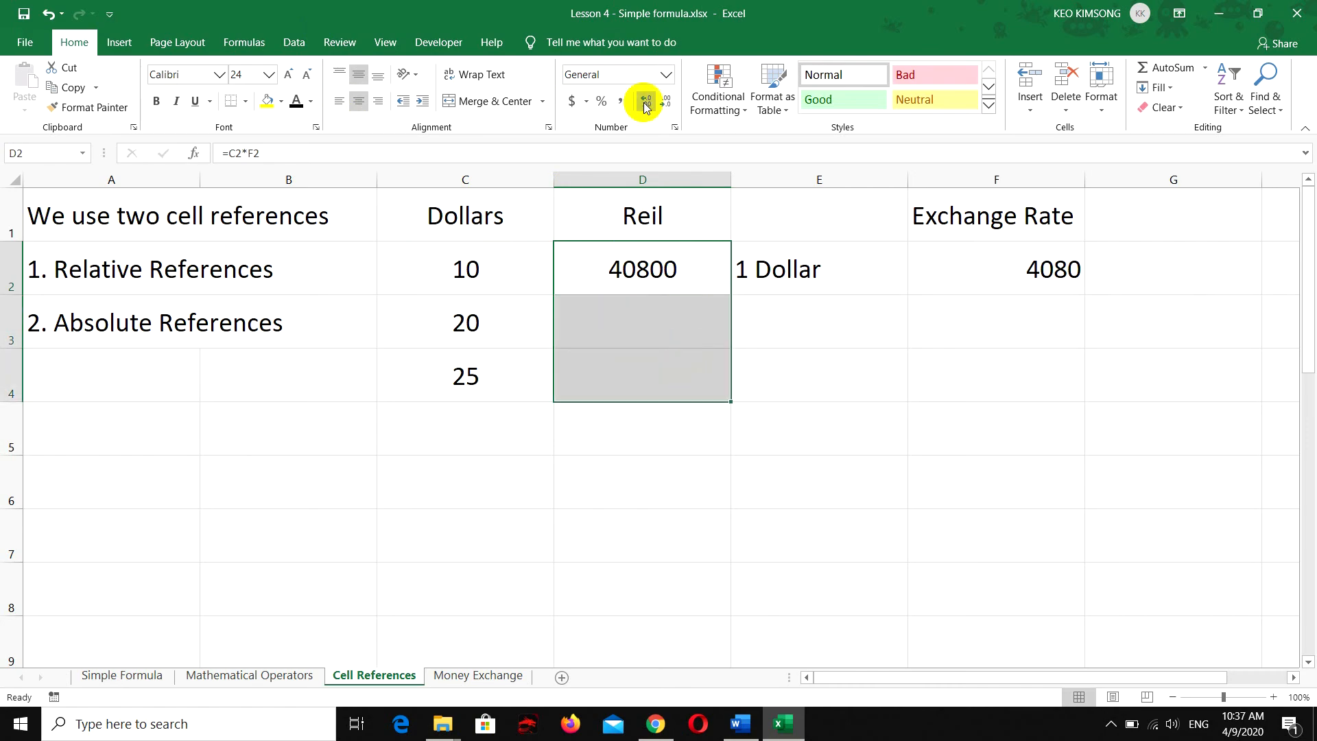
click(665, 75)
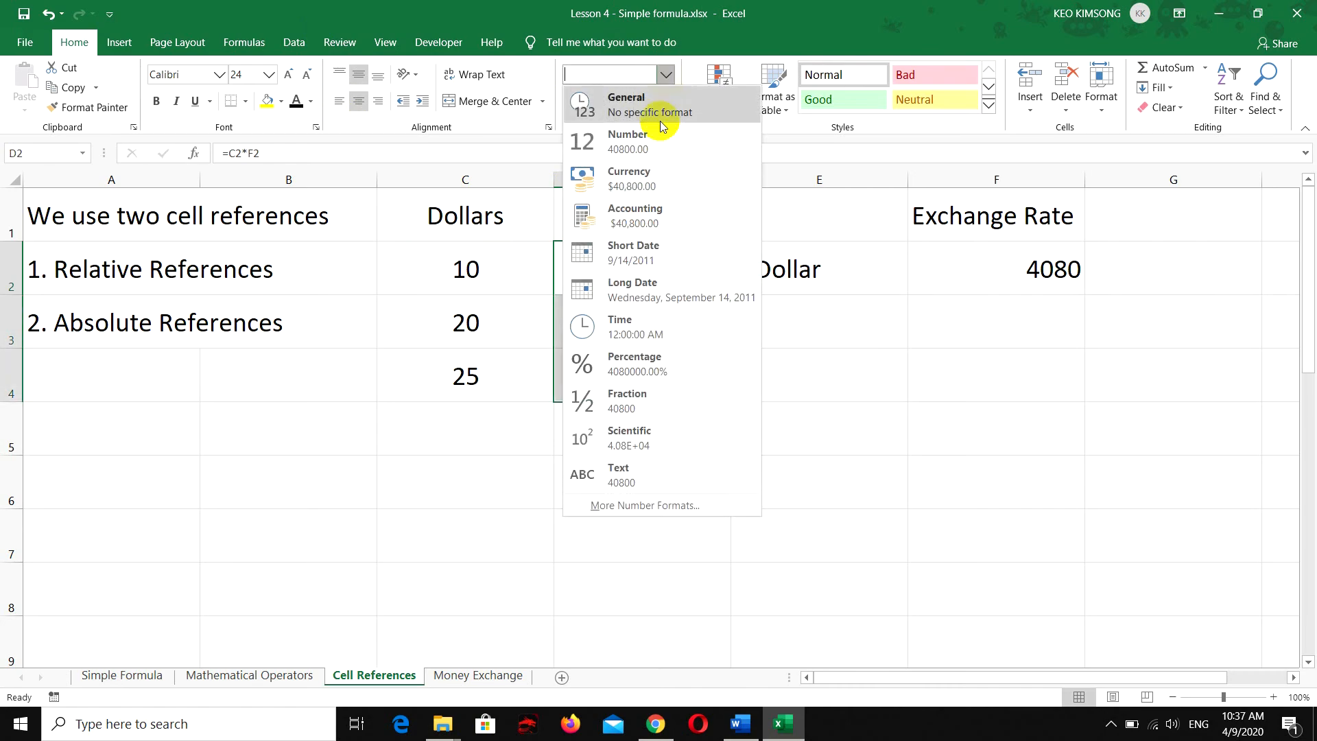
click(628, 505)
click(499, 286)
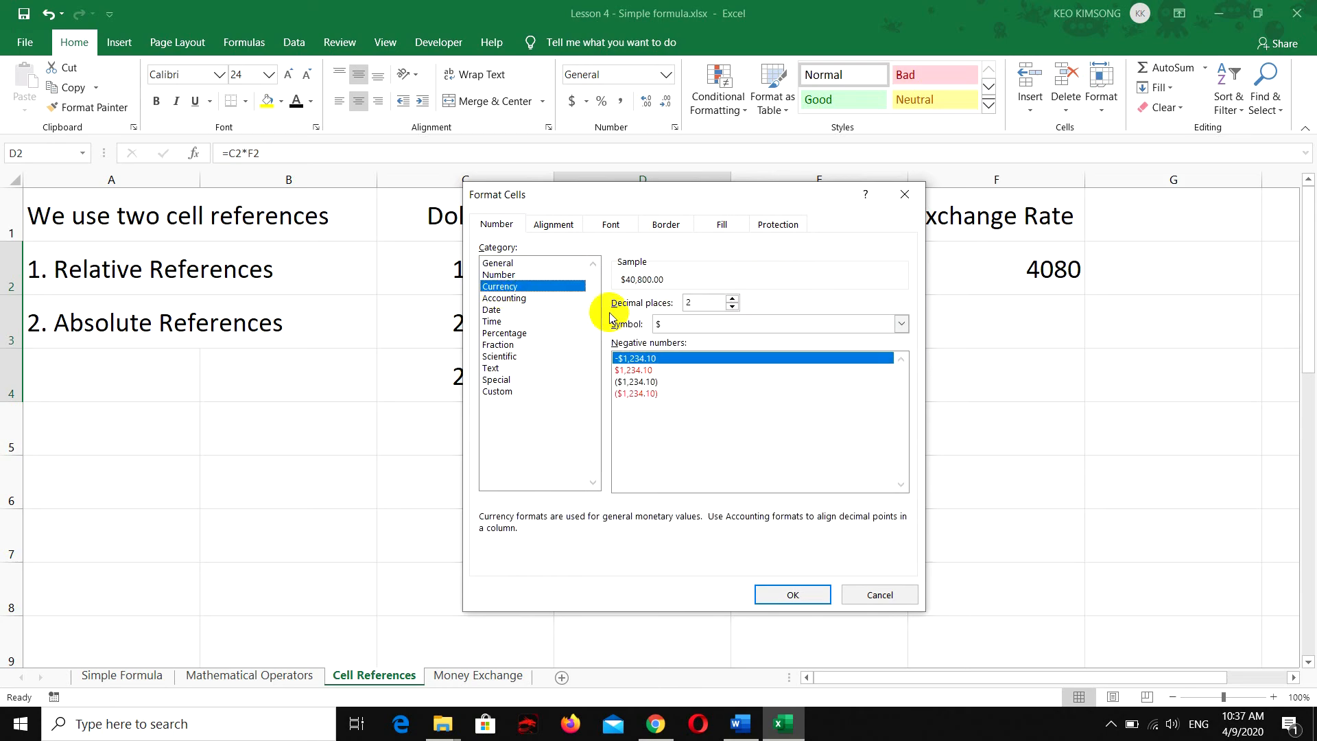
click(739, 325)
scroll(737, 411, down, 15)
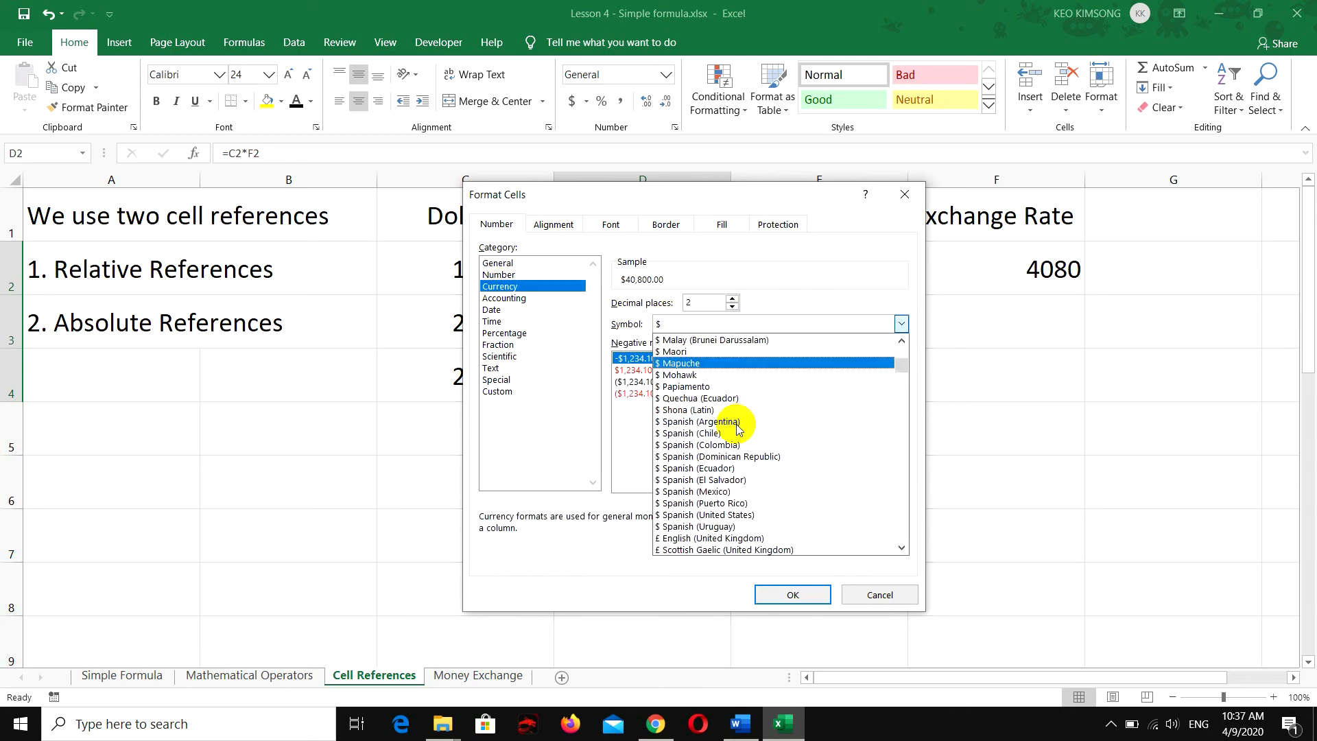
scroll(738, 428, down, 10)
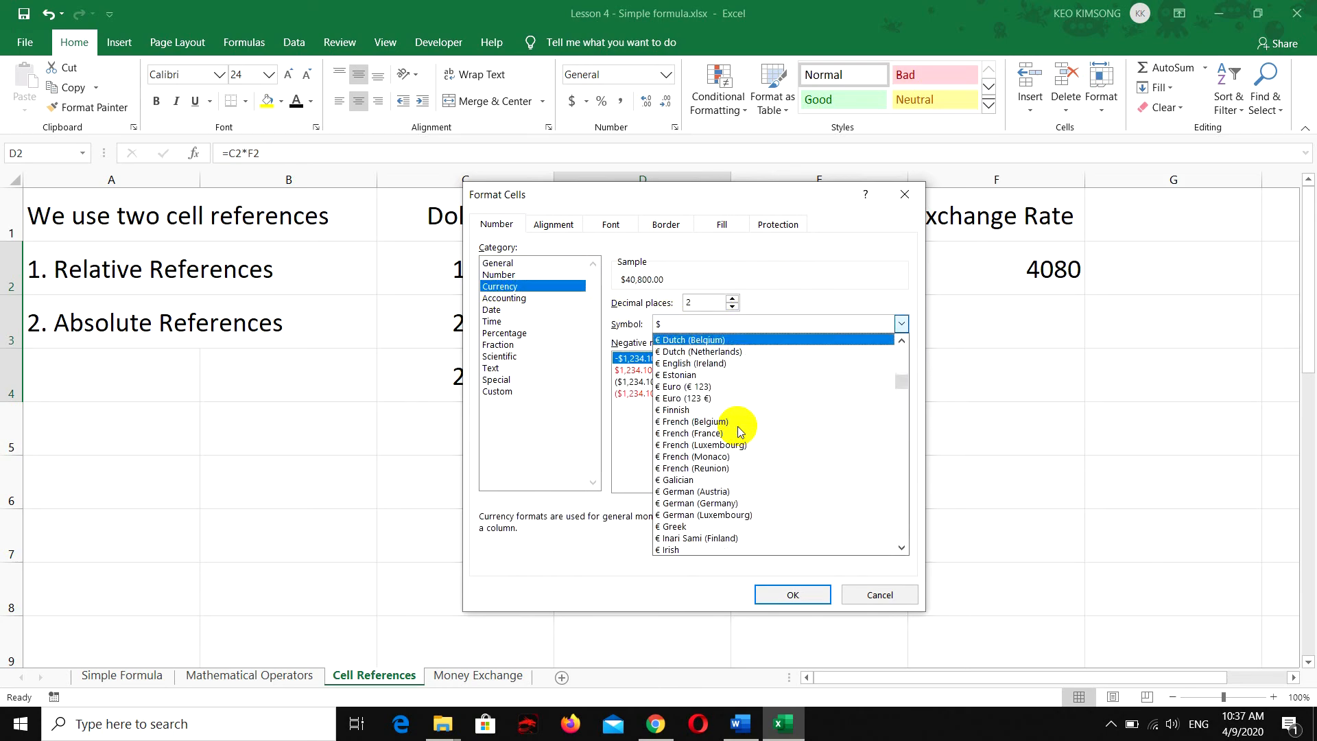
scroll(738, 427, down, 4)
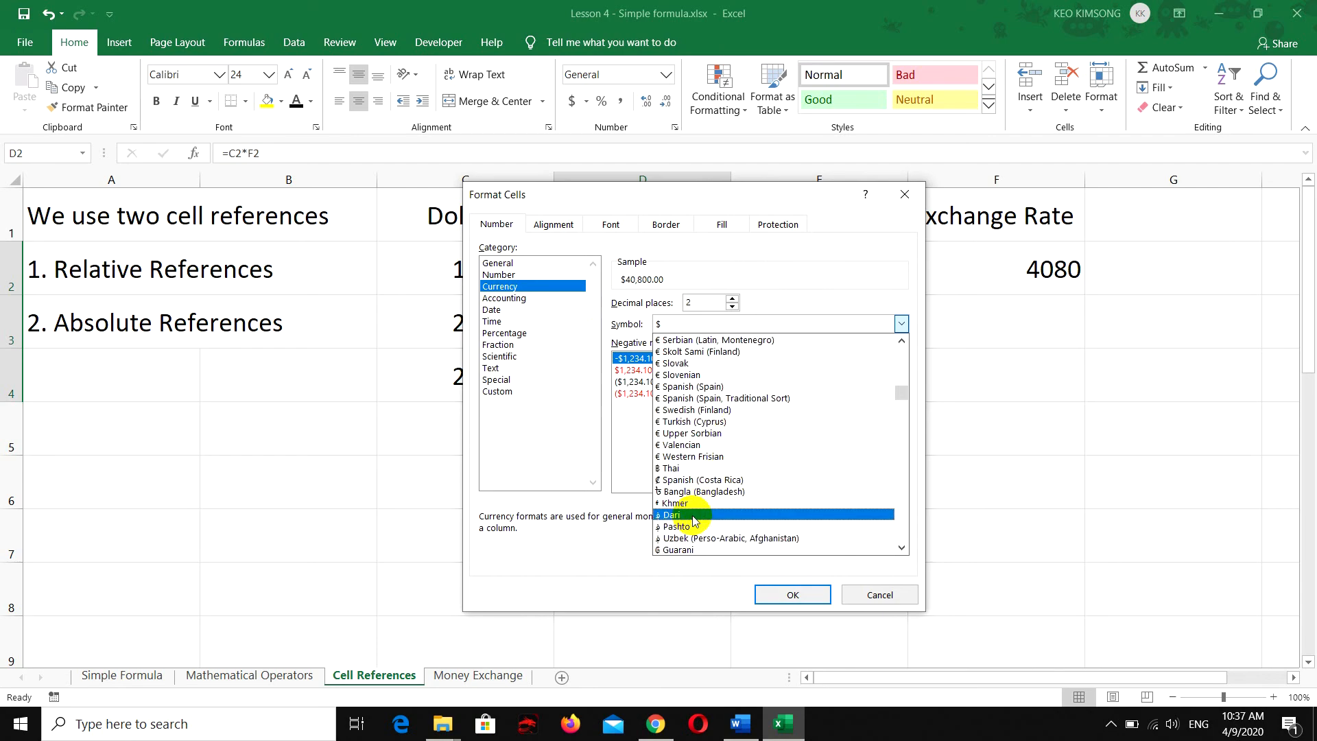
click(714, 500)
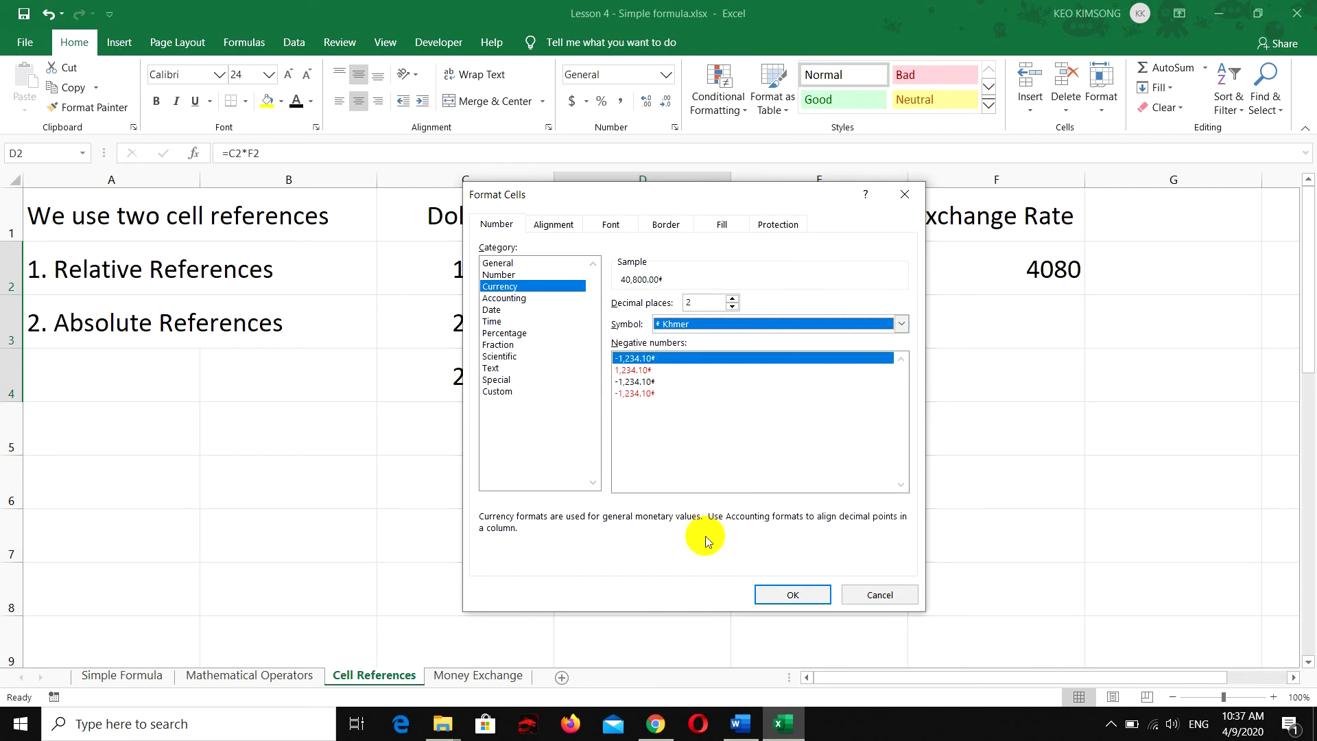
click(774, 595)
click(658, 312)
click(506, 273)
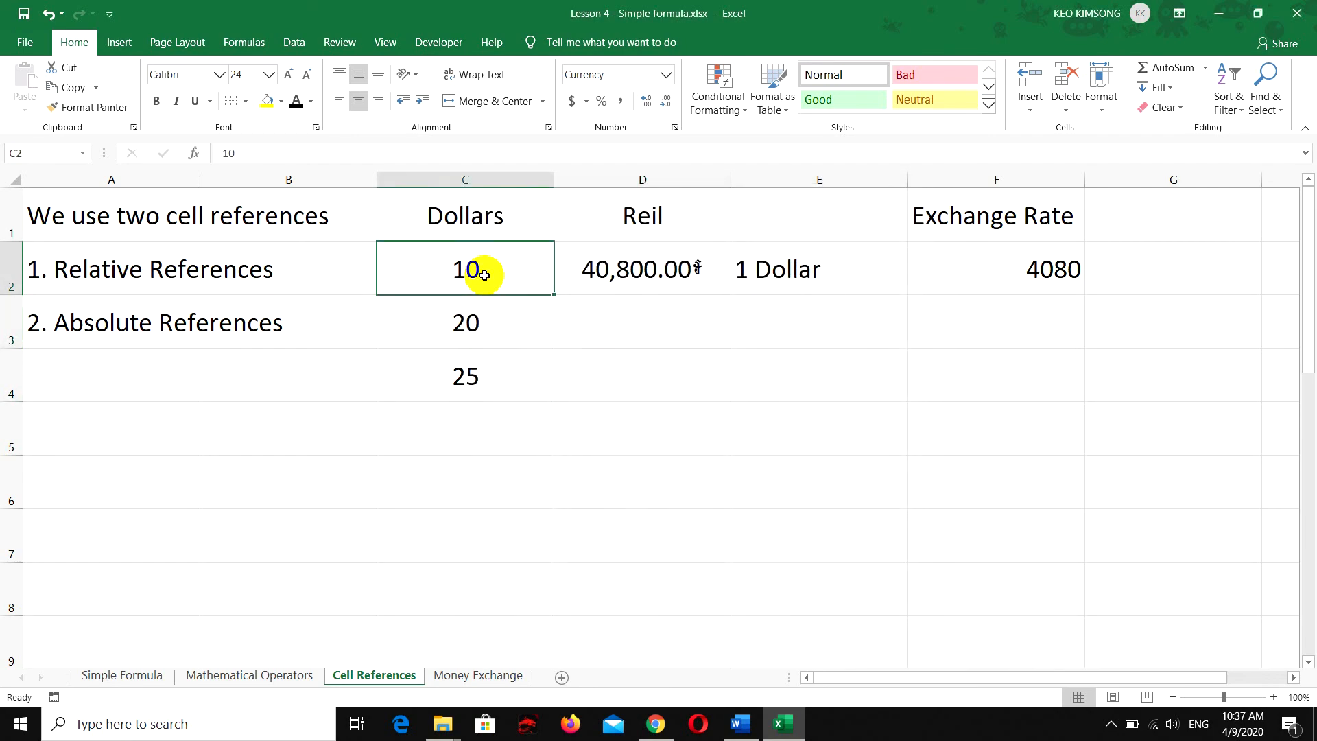
Reduce cell D2 to zero decimal places and fill its relative formula down to cell D4
click(679, 289)
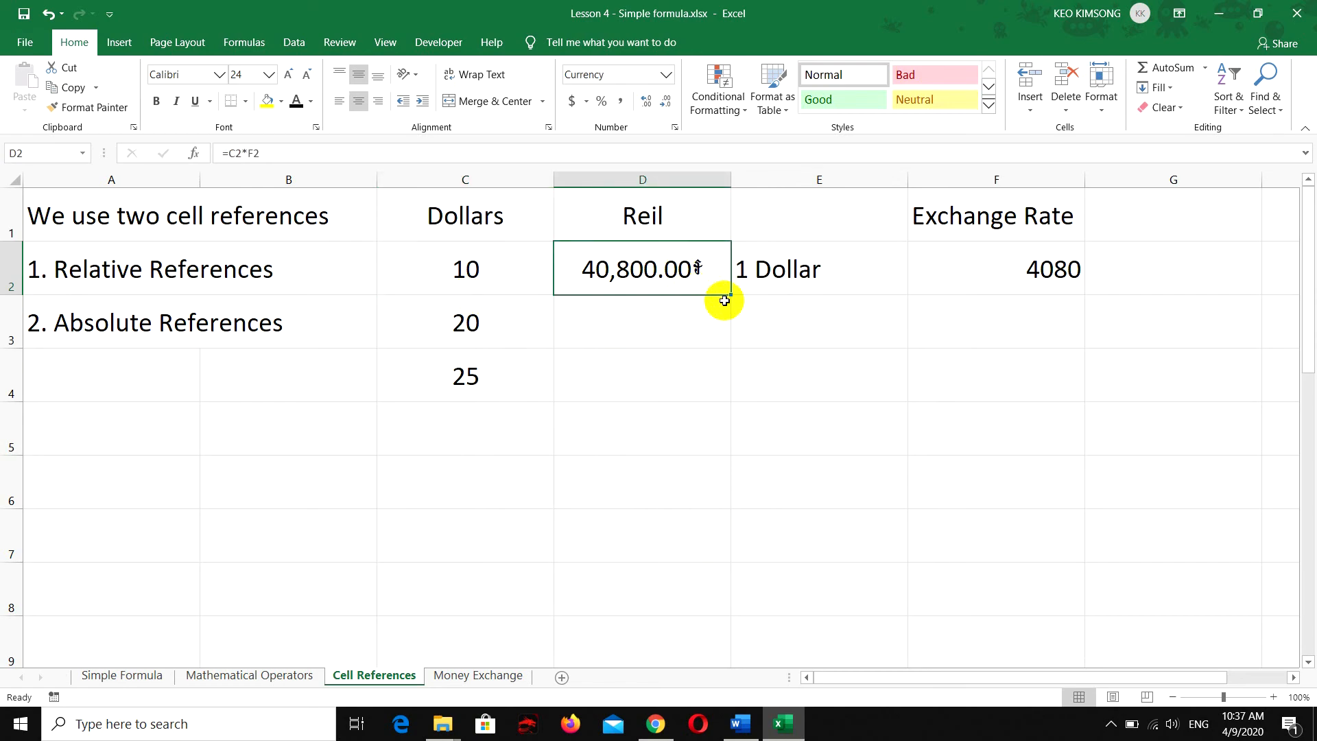
click(666, 101)
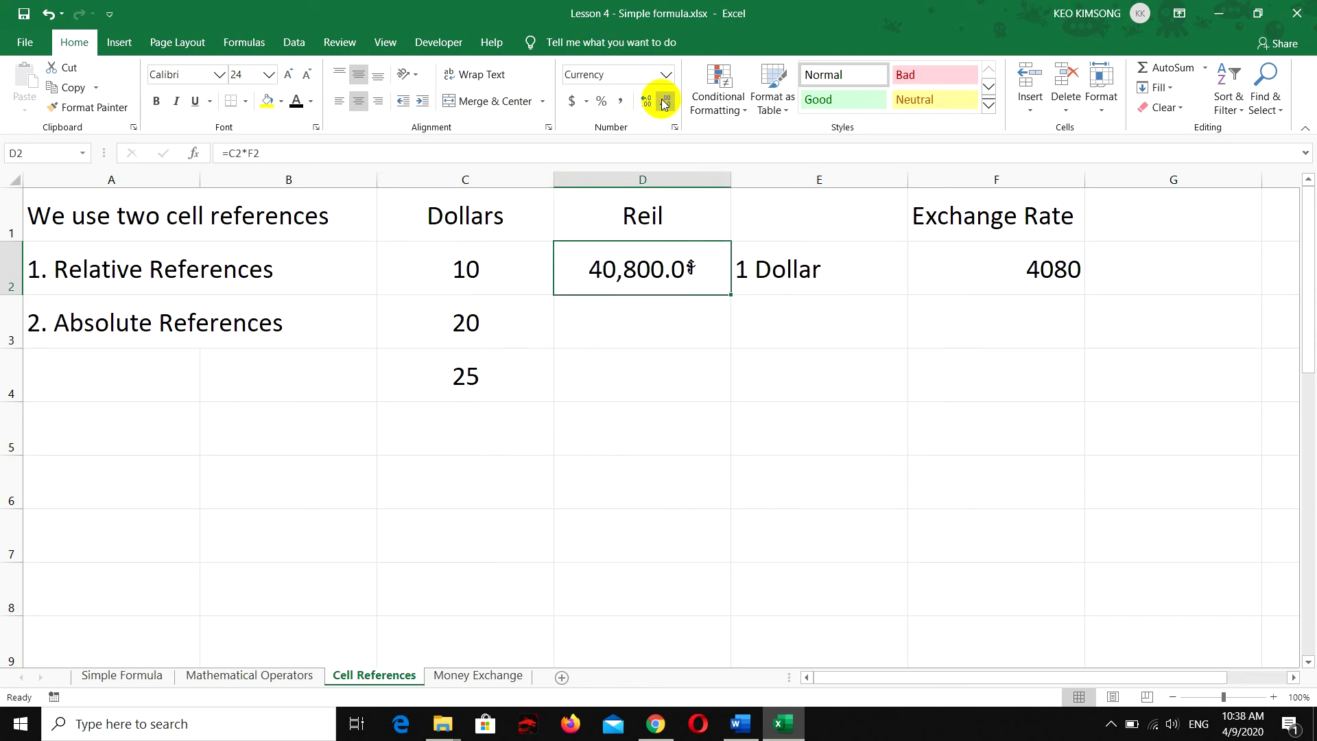
click(665, 101)
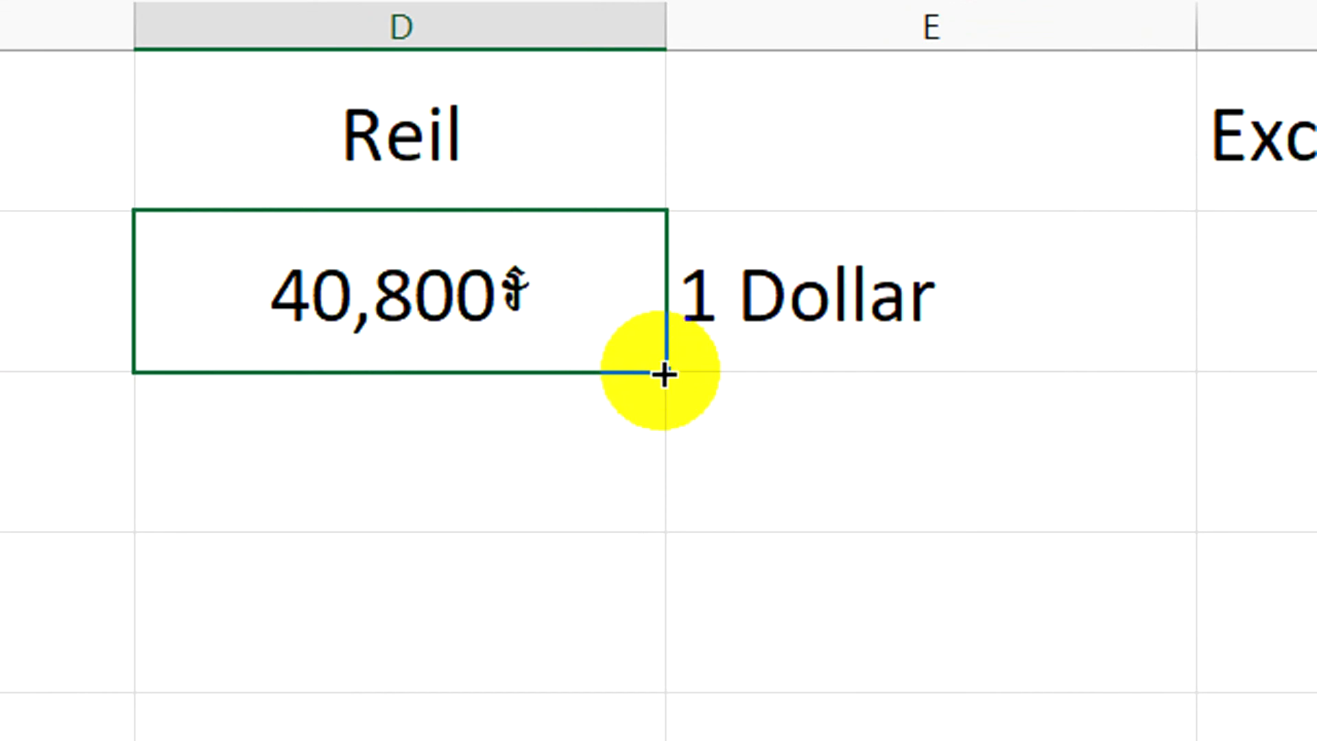
drag(668, 373, 646, 660)
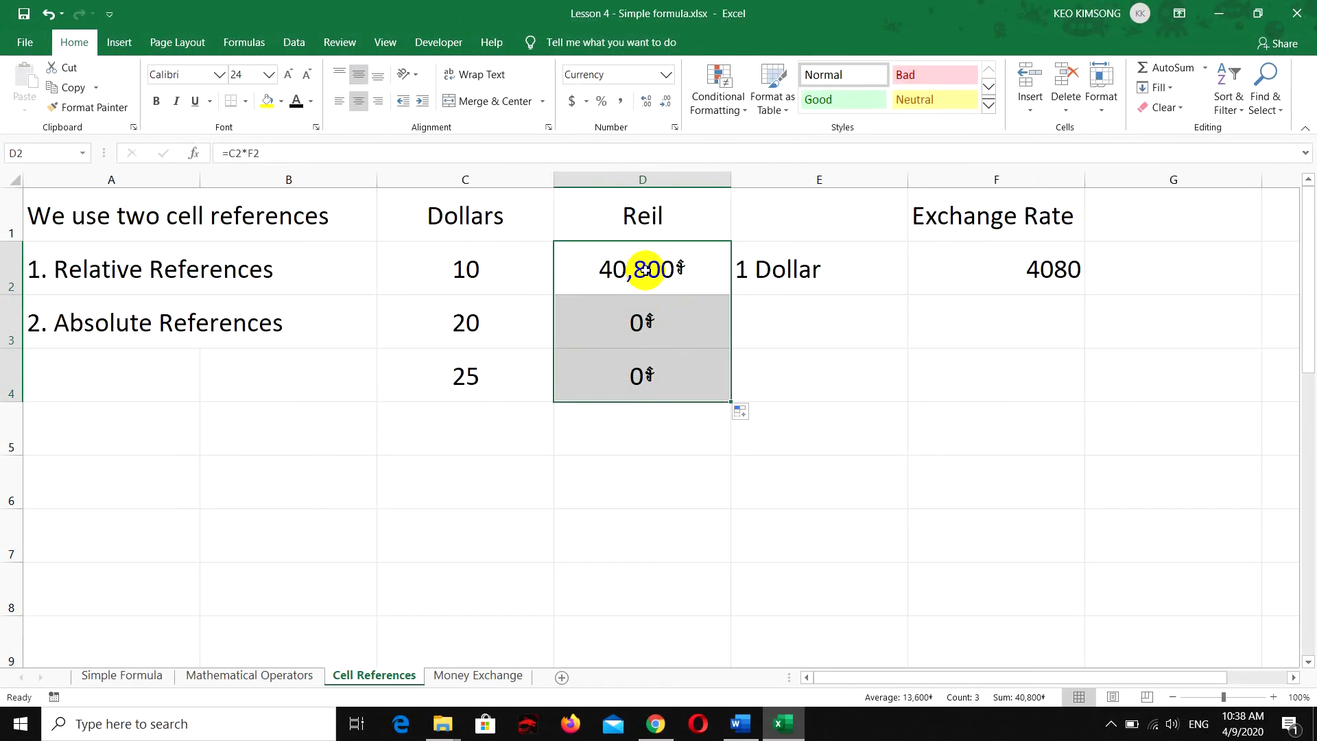
Make the exchange rate reference in cell D2 absolute so that the formula reads =C2*$F$2
click(644, 269)
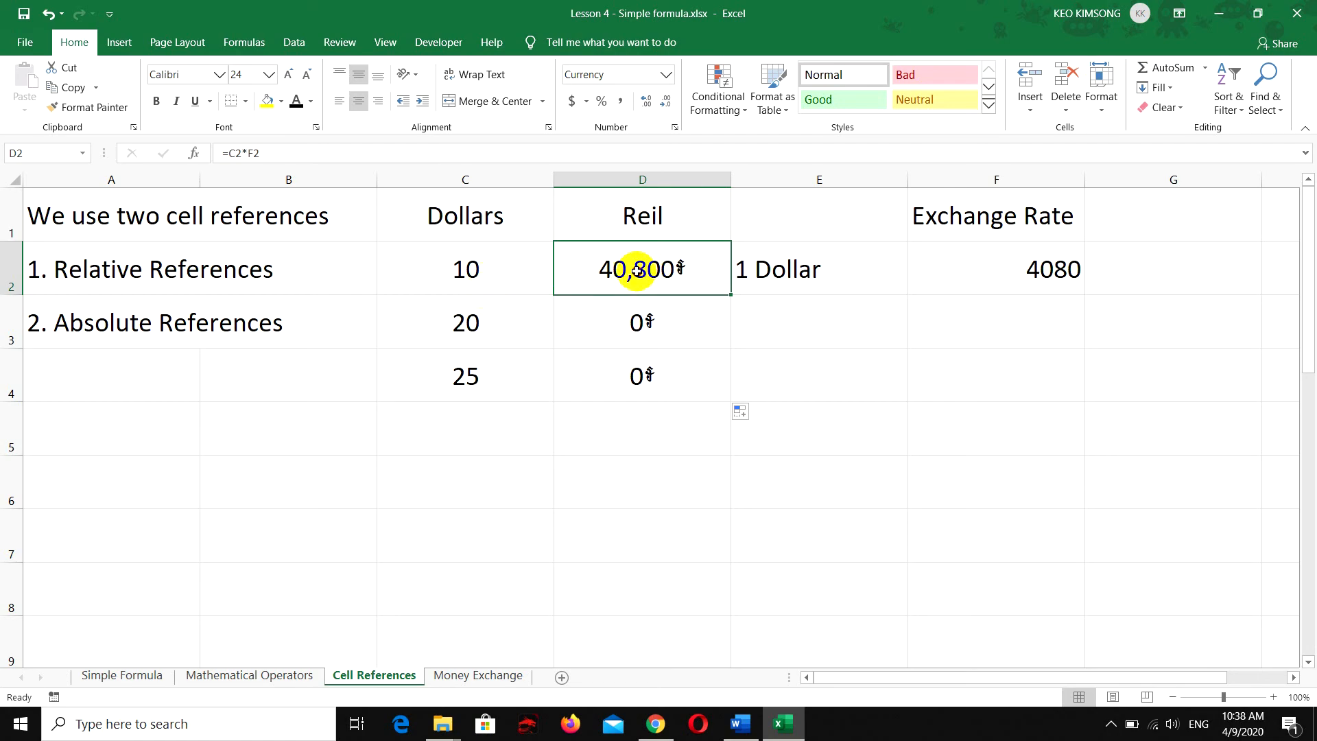
double_click(638, 269)
drag(651, 267, 613, 268)
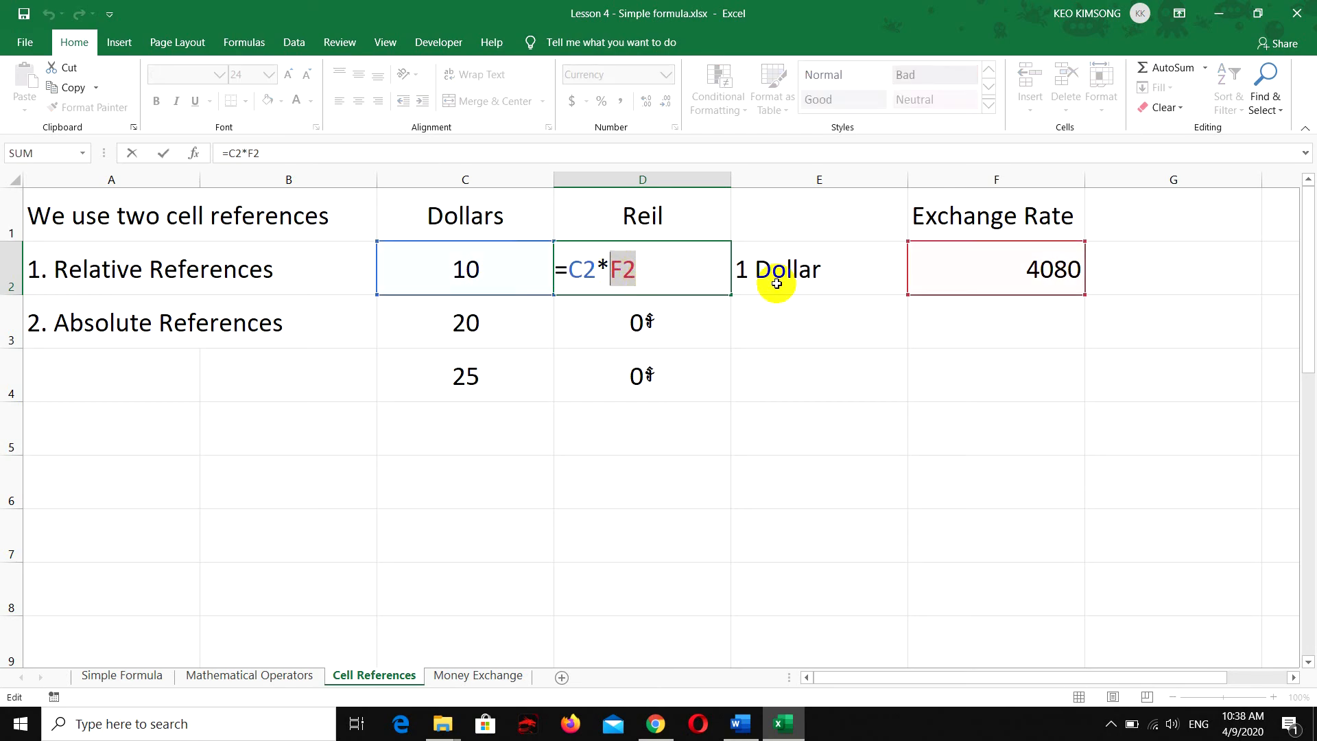
click(643, 271)
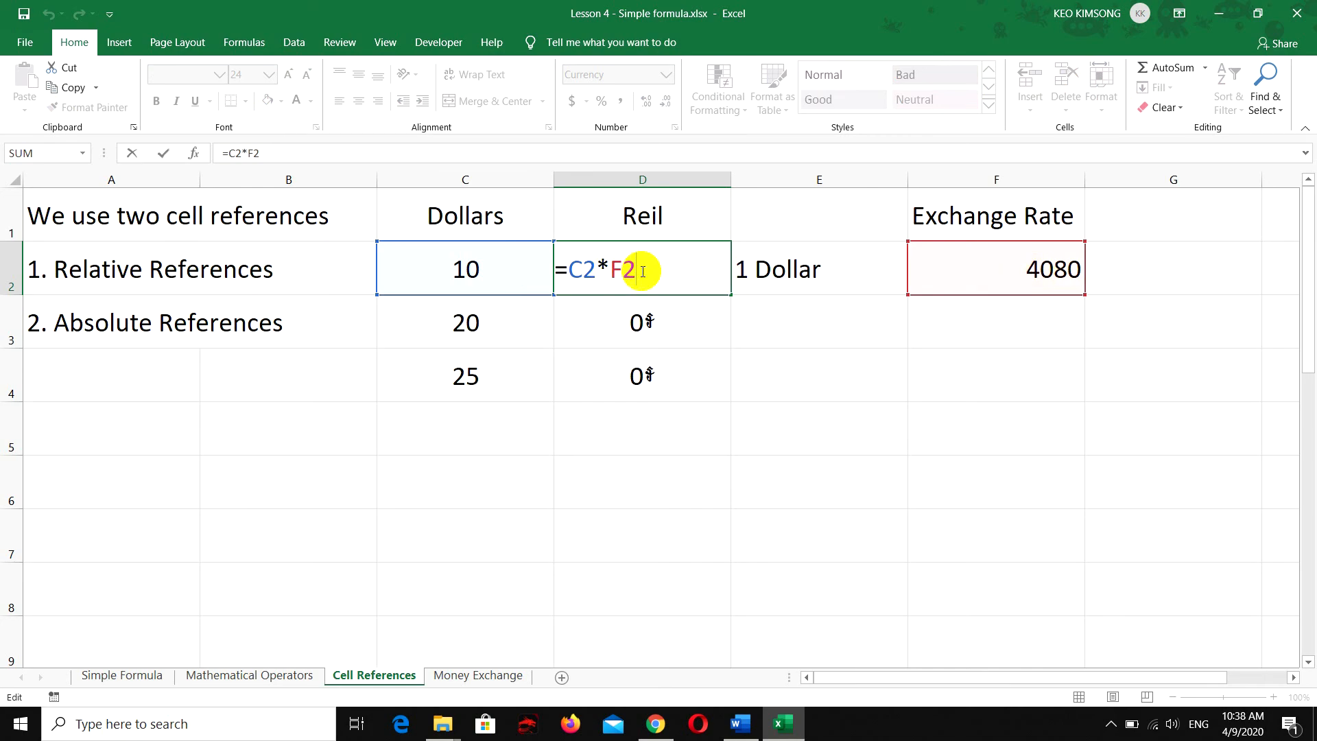
drag(641, 271, 617, 269)
key(F4)
click(671, 270)
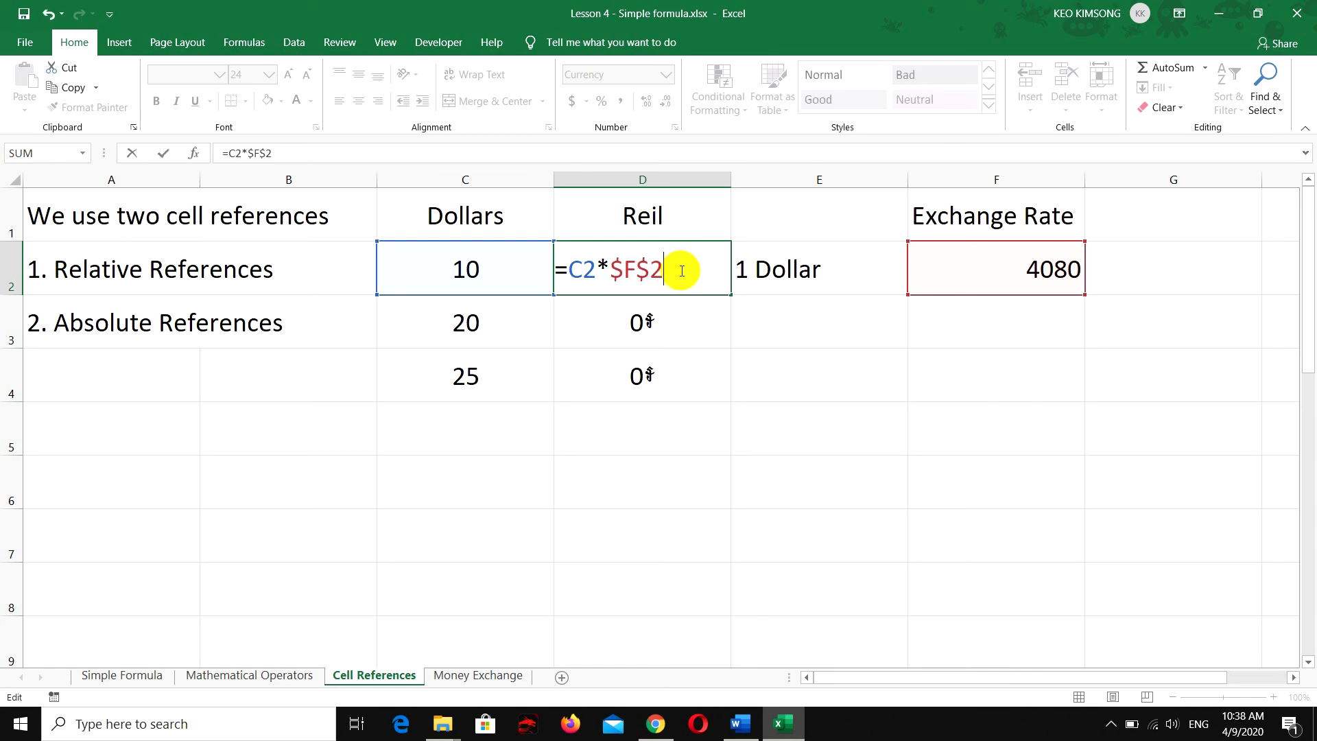
drag(632, 266, 604, 268)
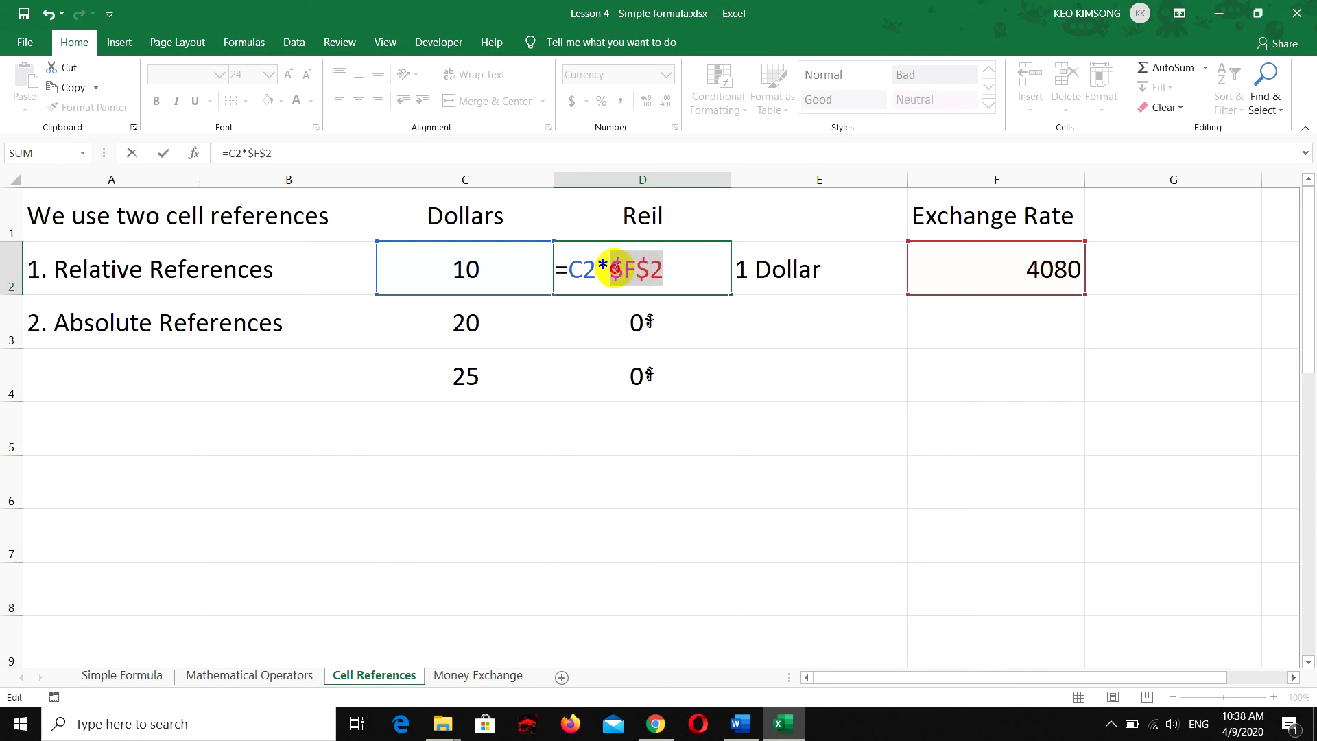
click(668, 271)
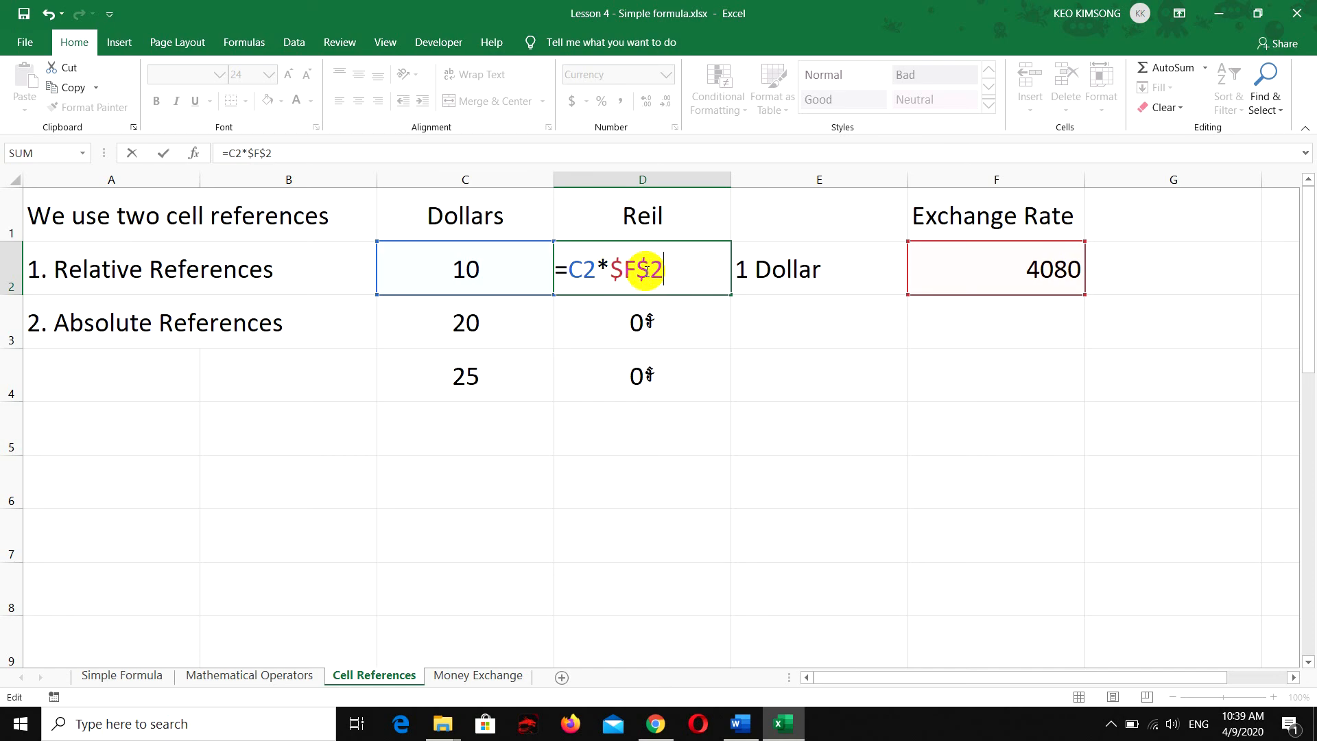
drag(610, 268, 663, 268)
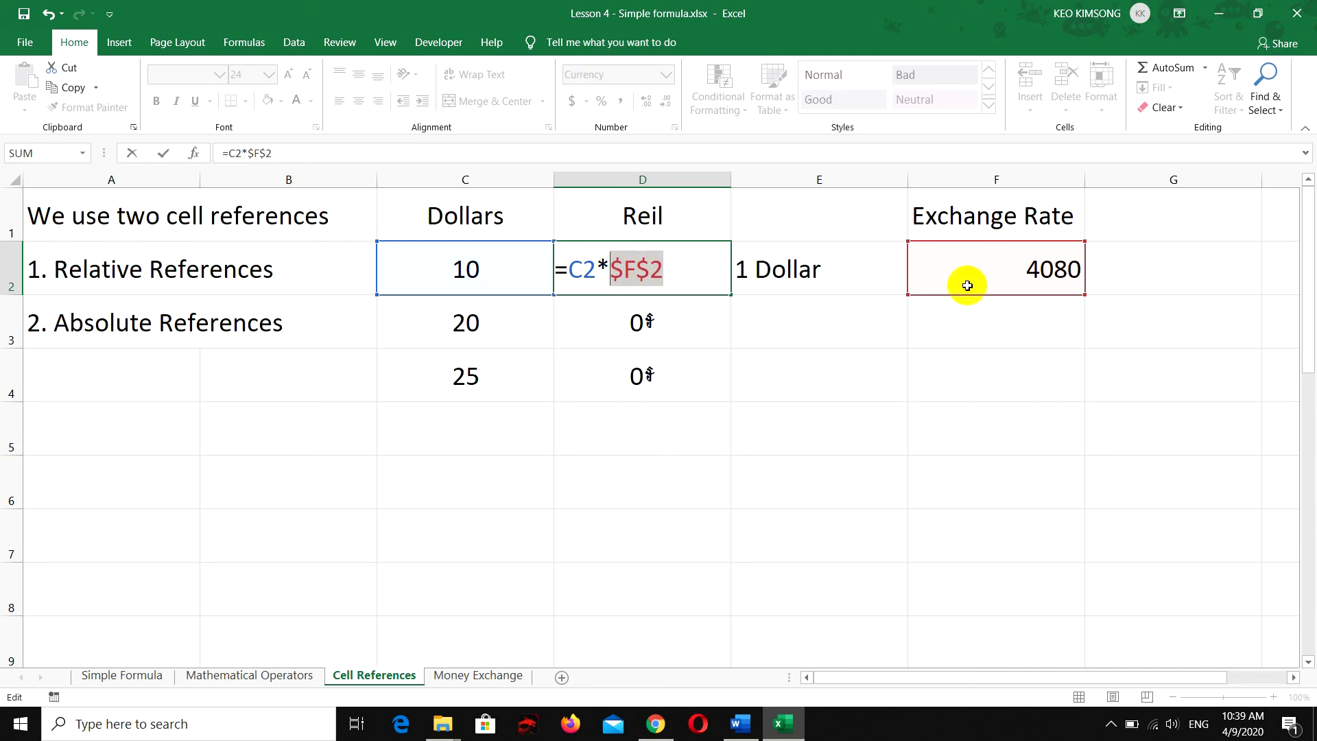
click(664, 273)
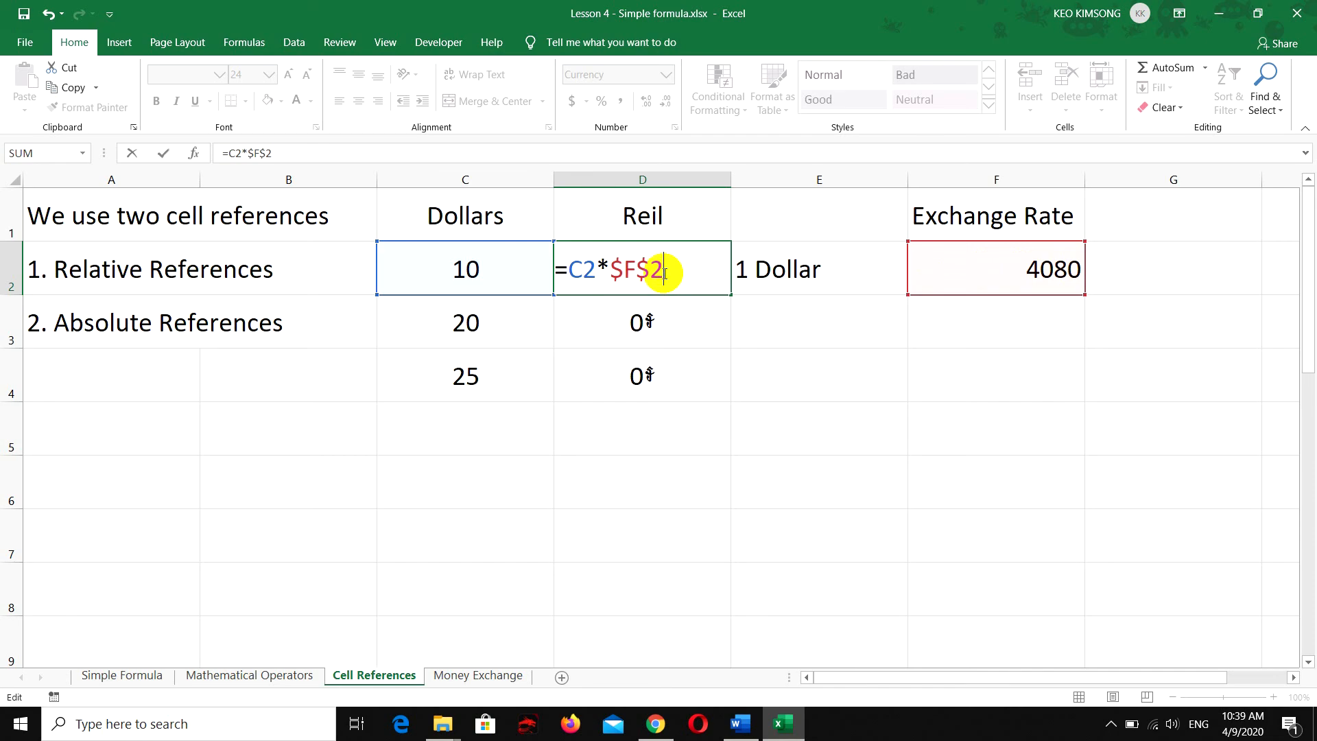
key(Return)
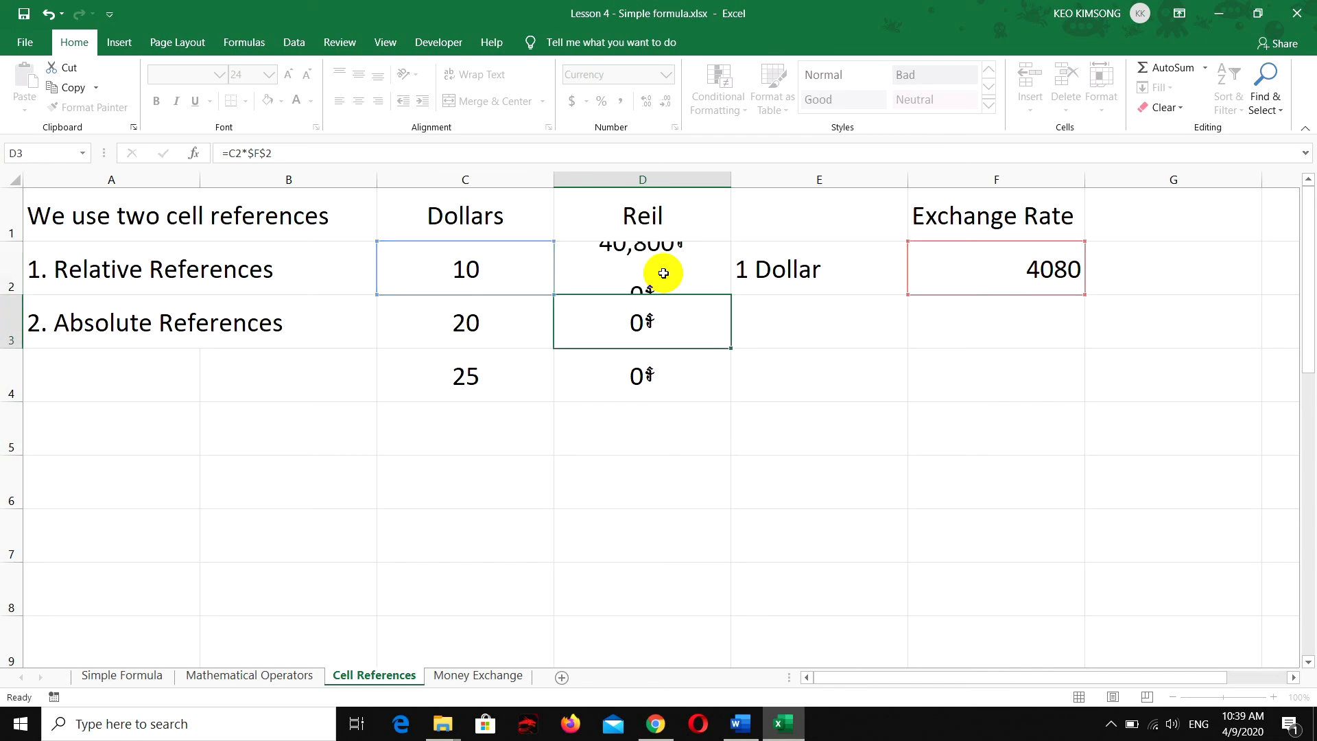
Fill the absolute-reference formula from cell D2 down to cell D4 and select D3 to check its formula
click(689, 281)
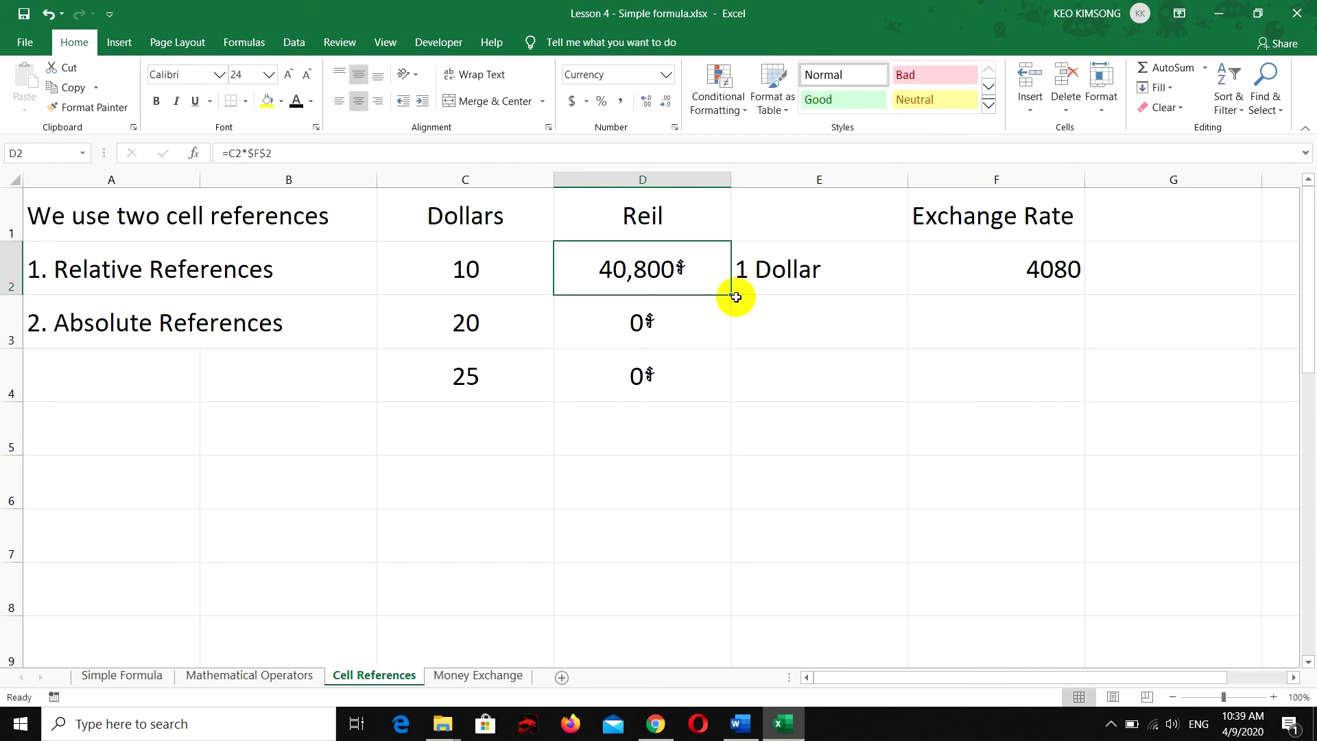
drag(727, 292, 717, 382)
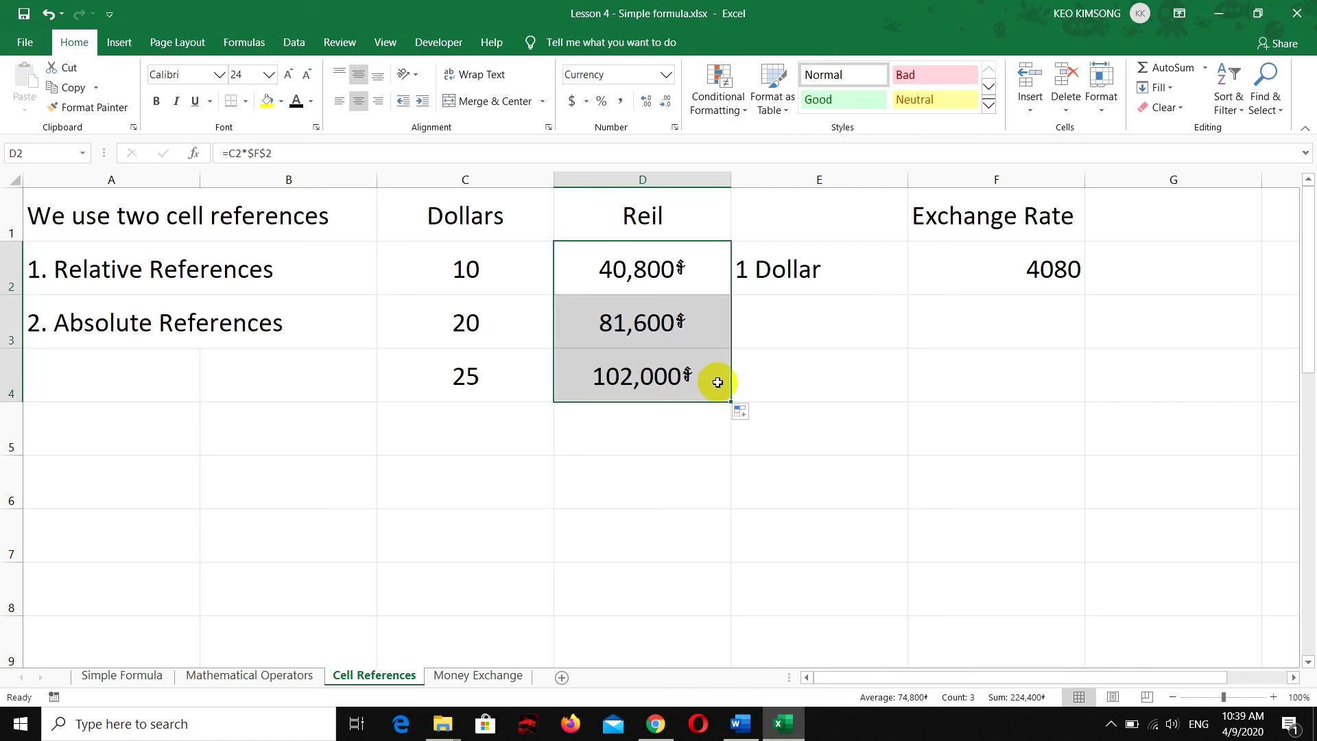
click(621, 319)
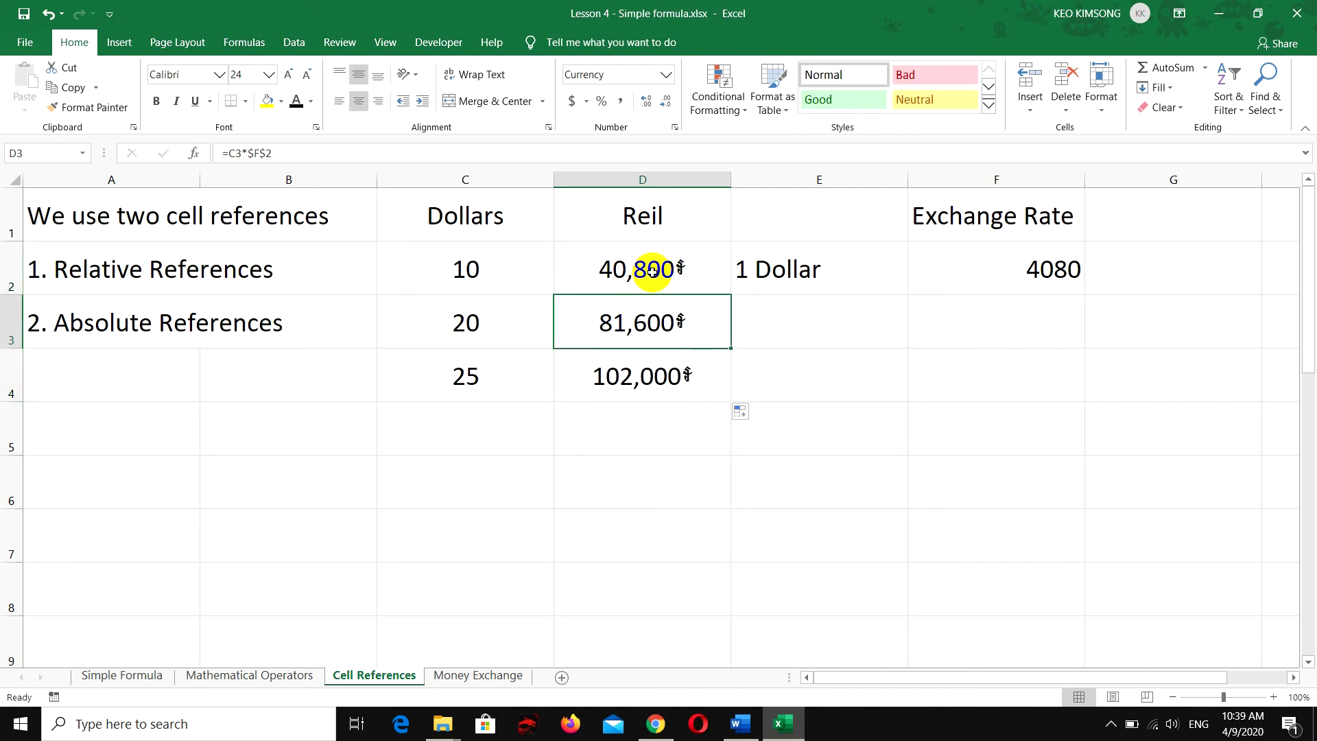
Examine the formulas in cells D2, D3 and D4, comparing the relative dollar reference with the absolute $F$2 exchange rate reference
double_click(652, 269)
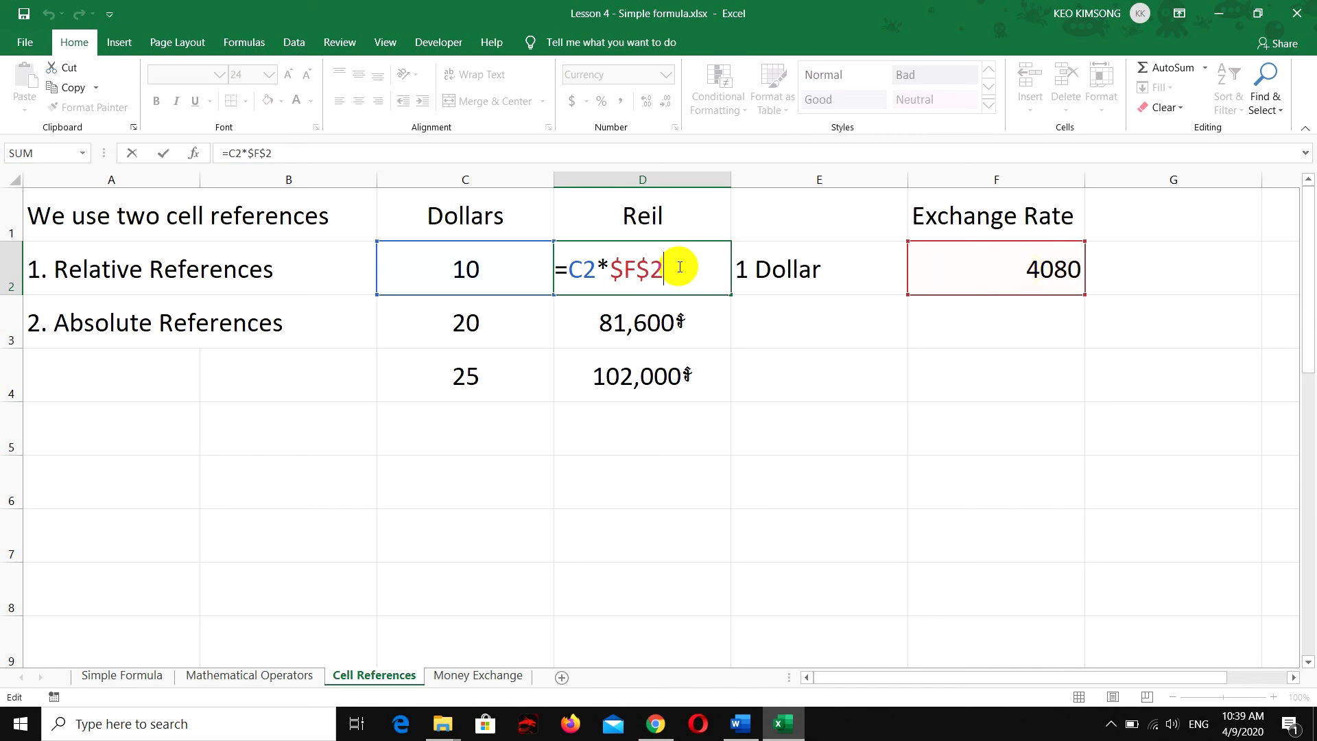
drag(660, 269, 611, 270)
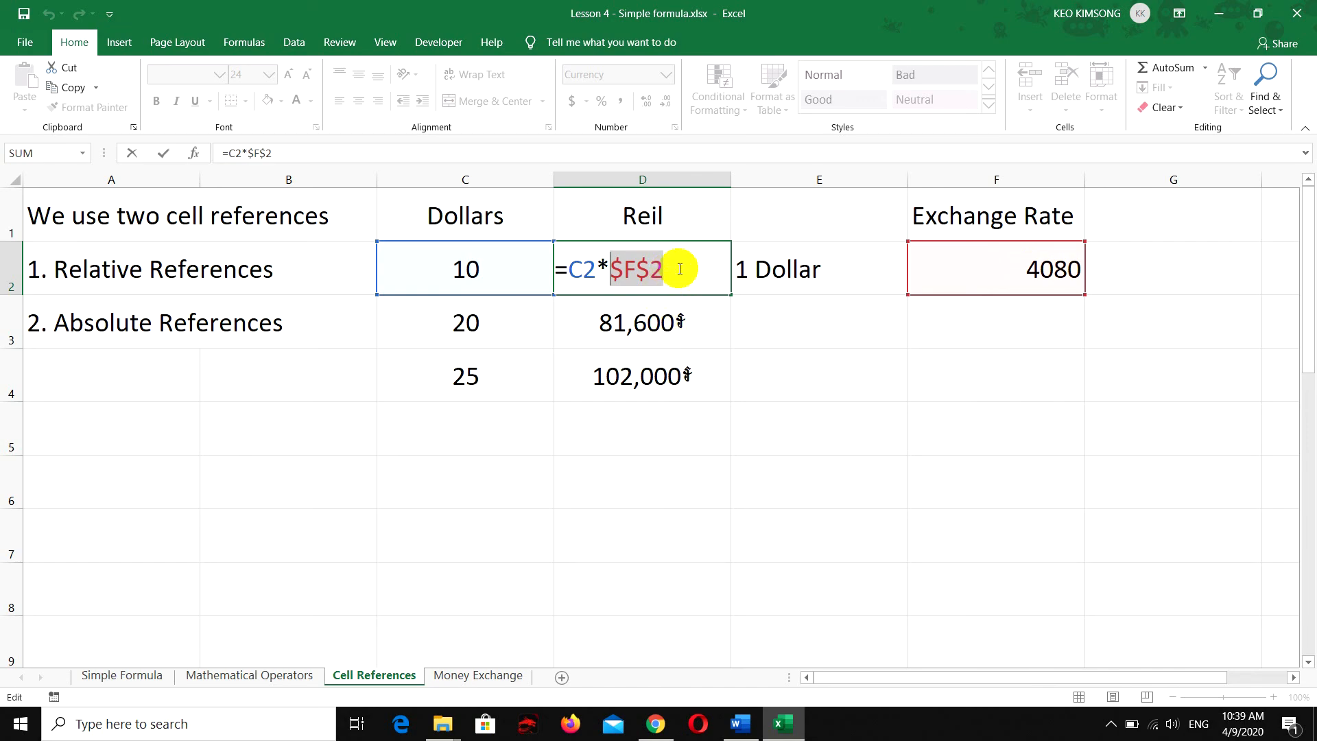
key(Return)
double_click(653, 323)
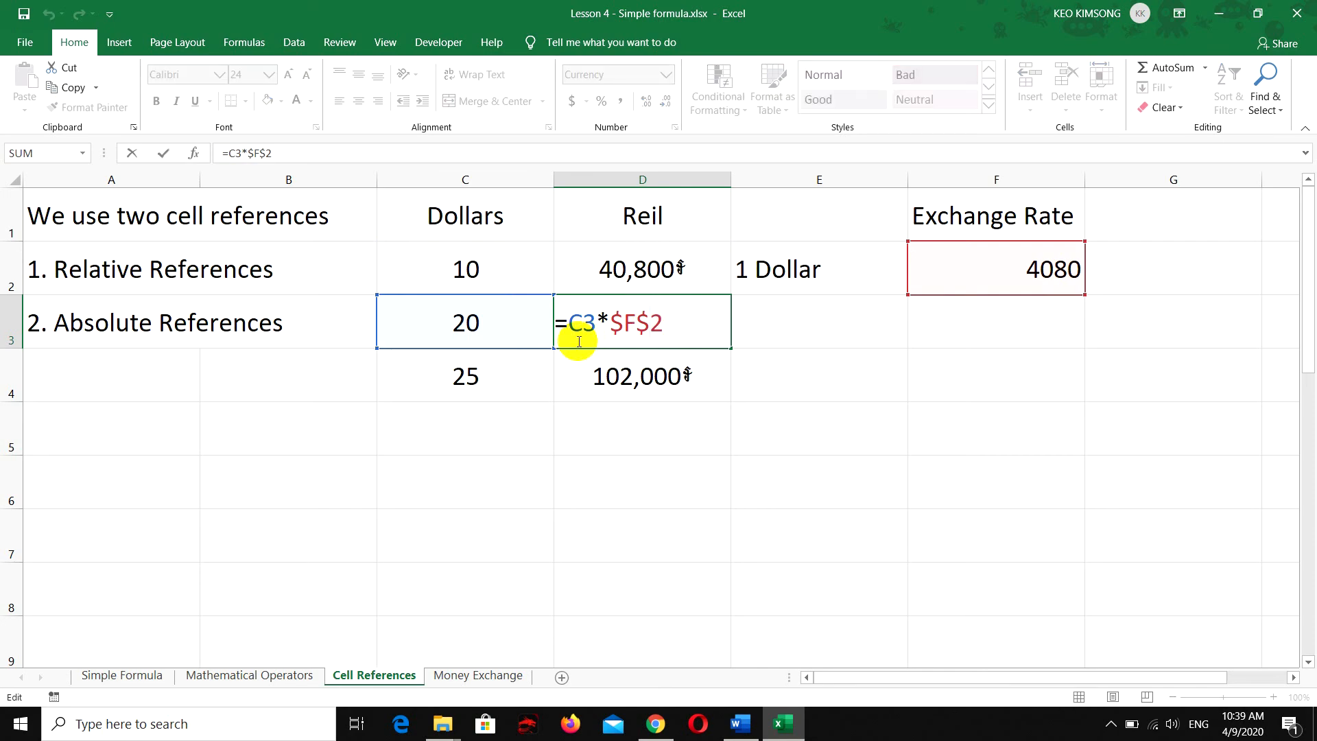
drag(568, 322, 581, 319)
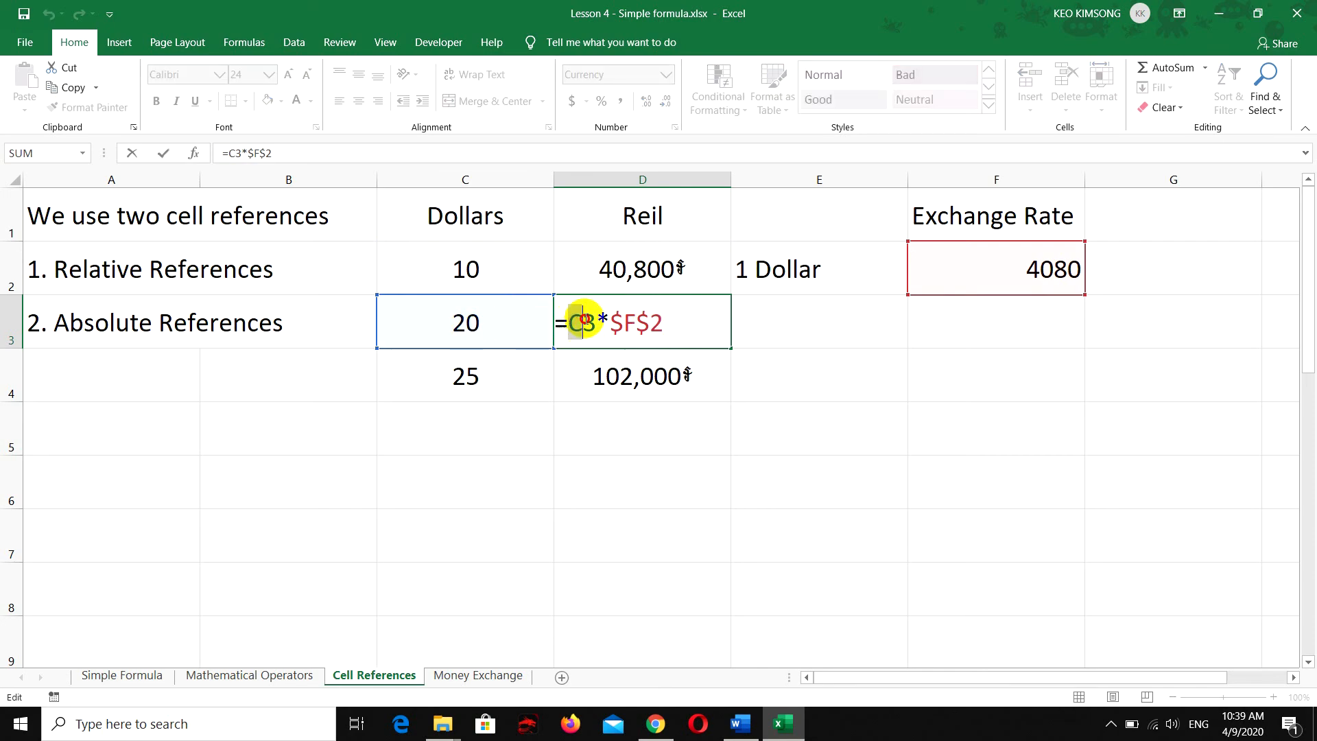
drag(665, 322, 611, 323)
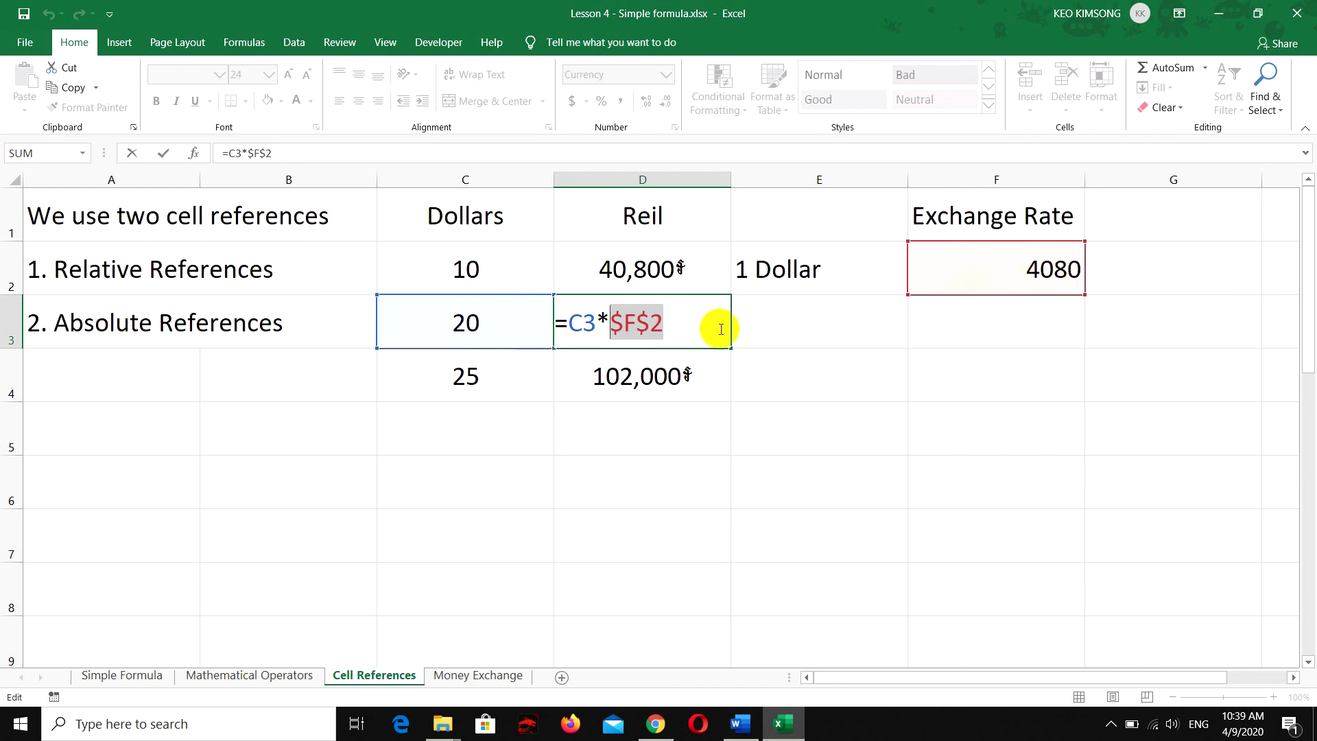
click(675, 324)
key(Return)
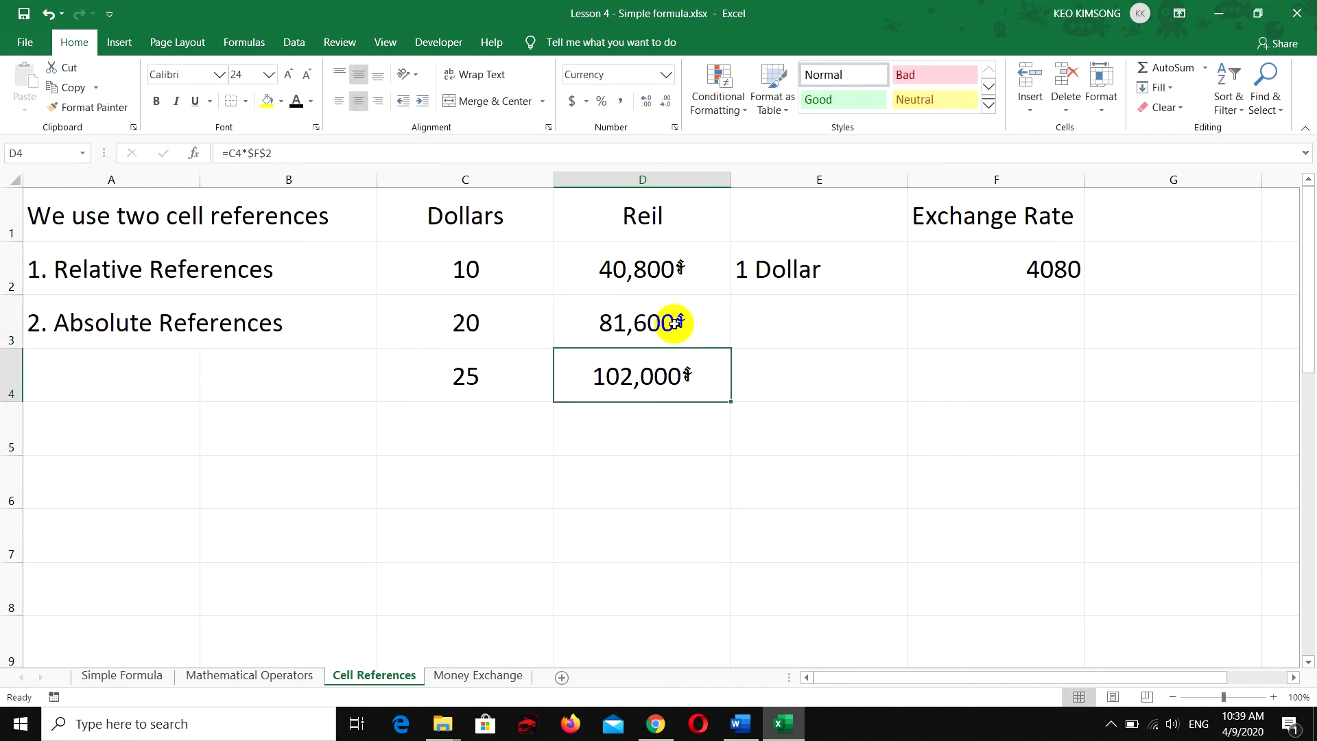
double_click(672, 376)
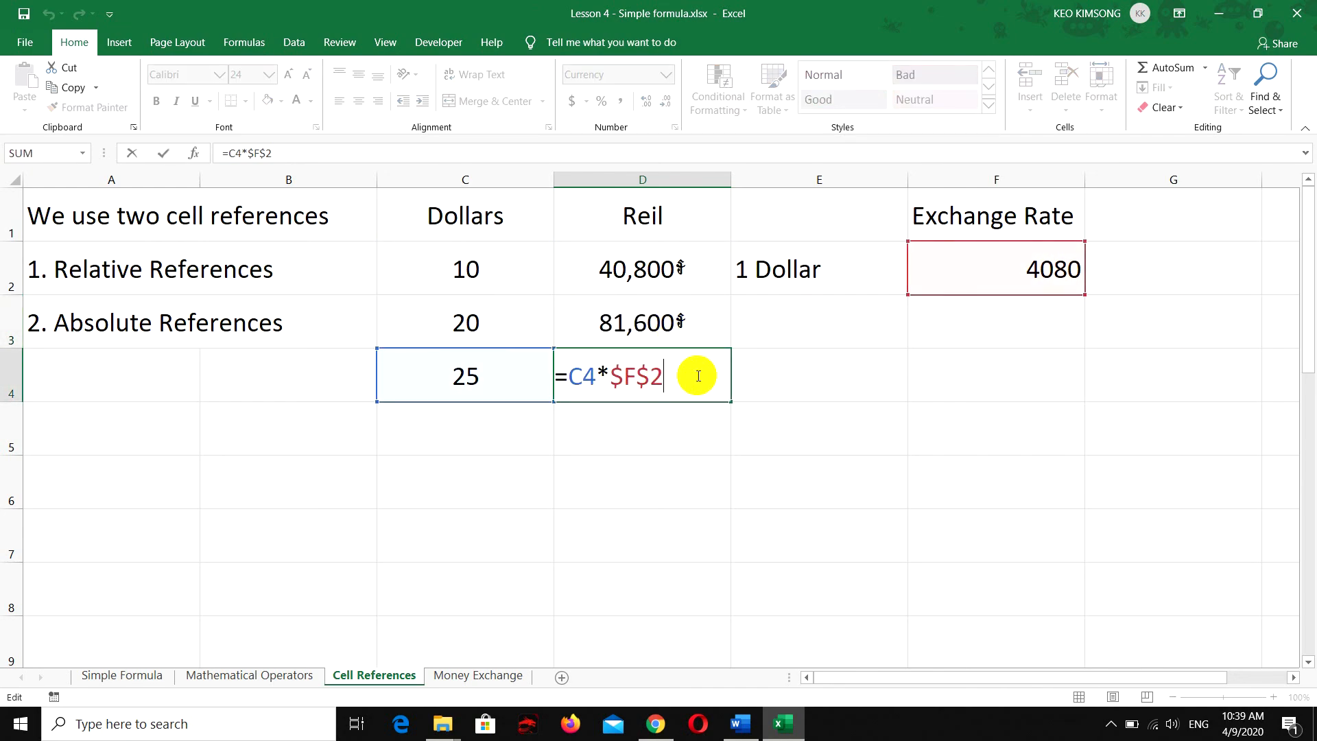
key(Return)
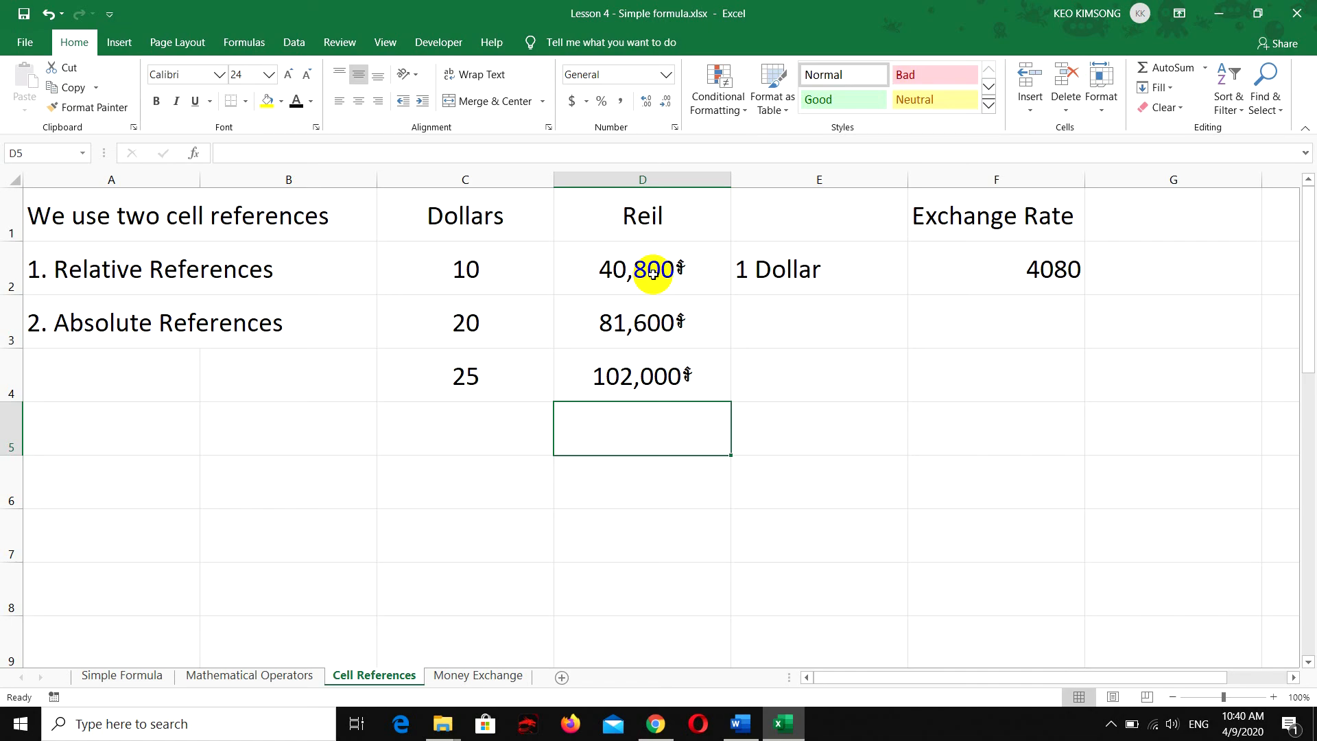
On the Money Exchange sheet, clear the conversion results in B8:C13 of Table Exchange 1 and B17:C20 of Table Exchange 2
click(470, 679)
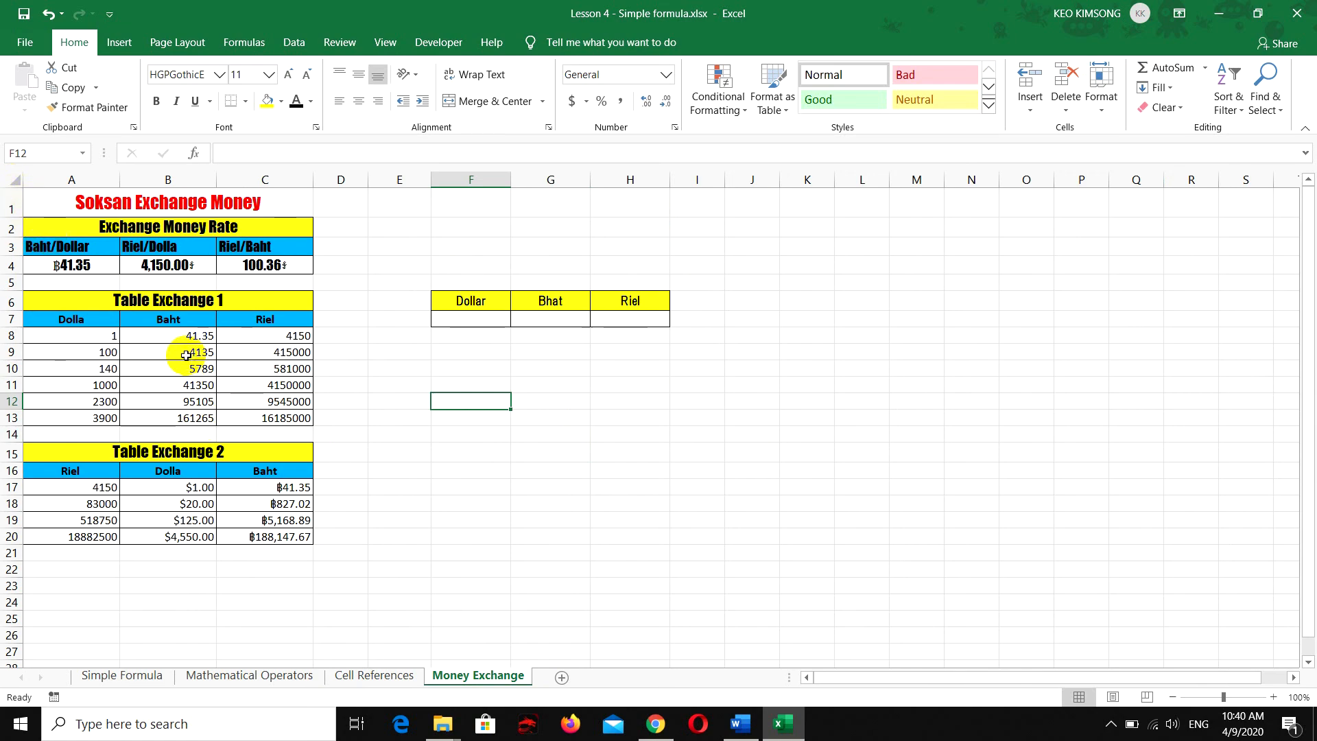
drag(179, 336, 272, 416)
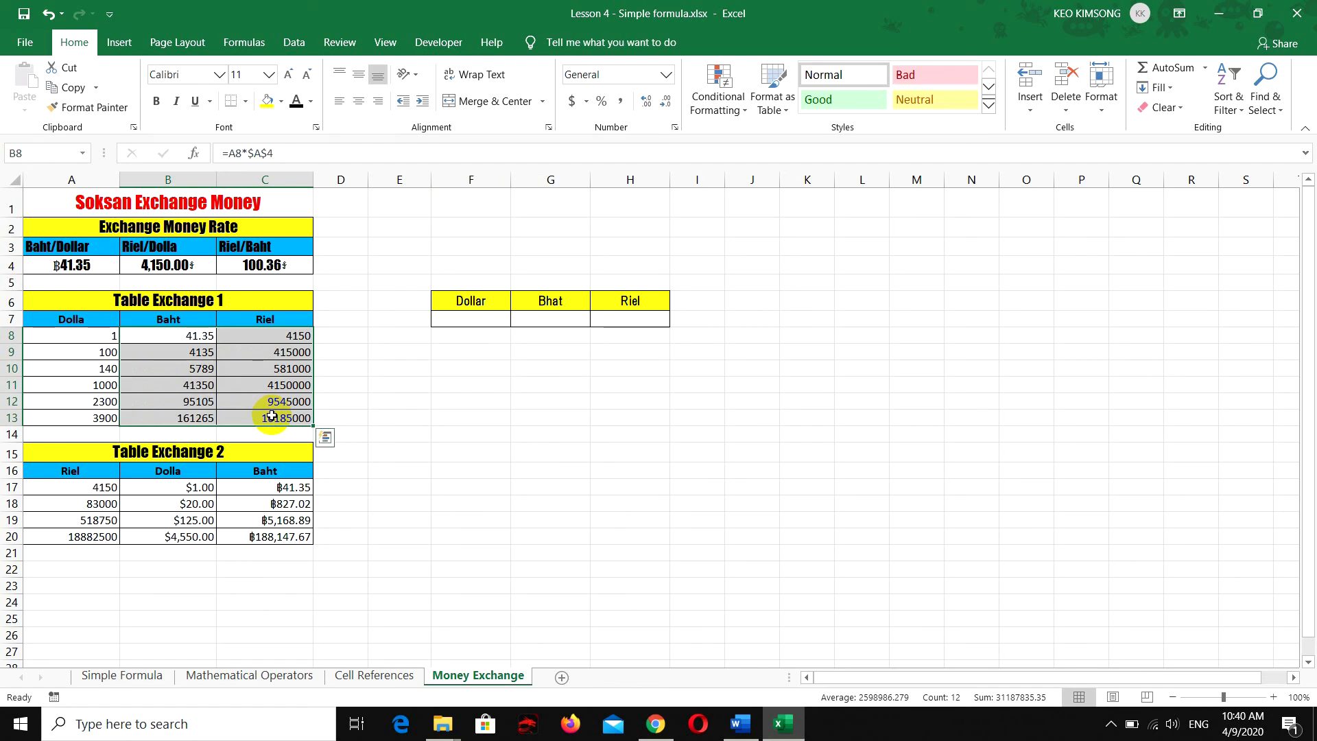
key(Delete)
drag(199, 487, 269, 534)
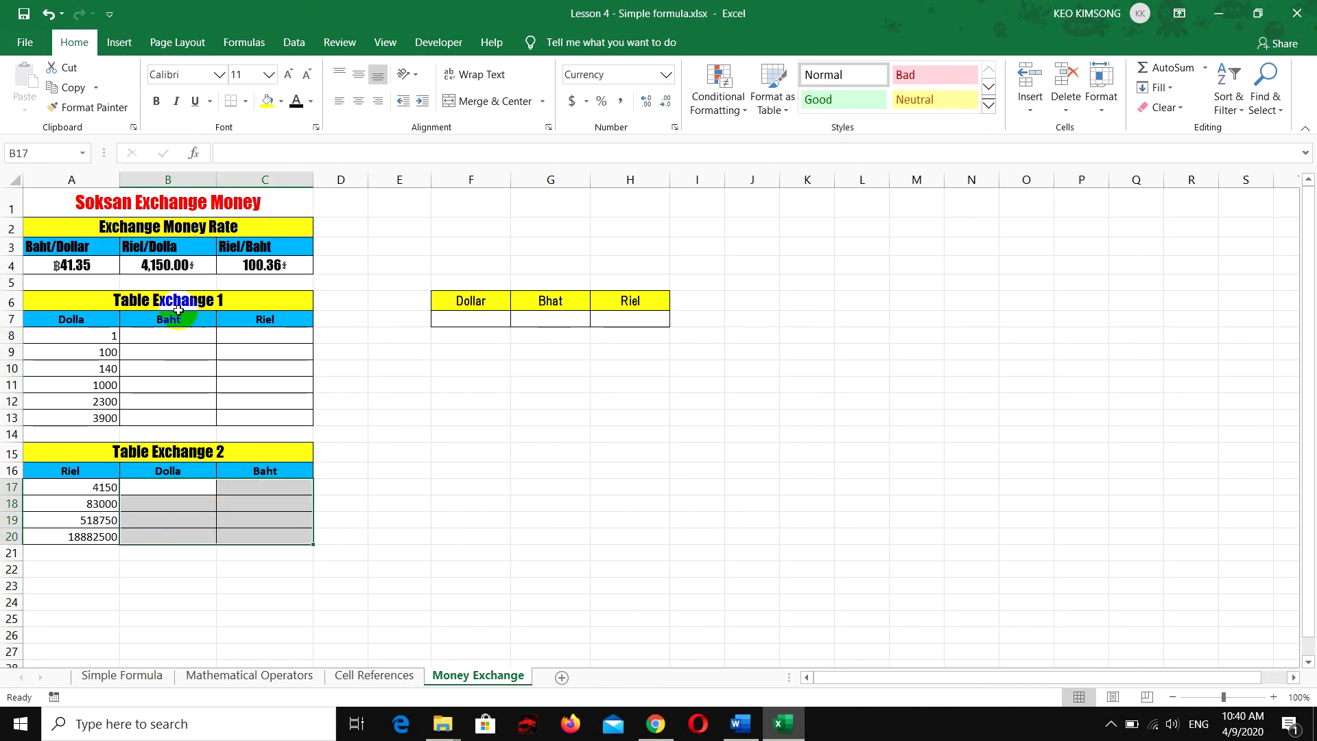
key(Delete)
Review the Baht/Dollar, Riel/Dolla and Riel/Baht rates in cells A4, B4 and C4 of the Exchange Money Rate table
click(169, 263)
click(127, 227)
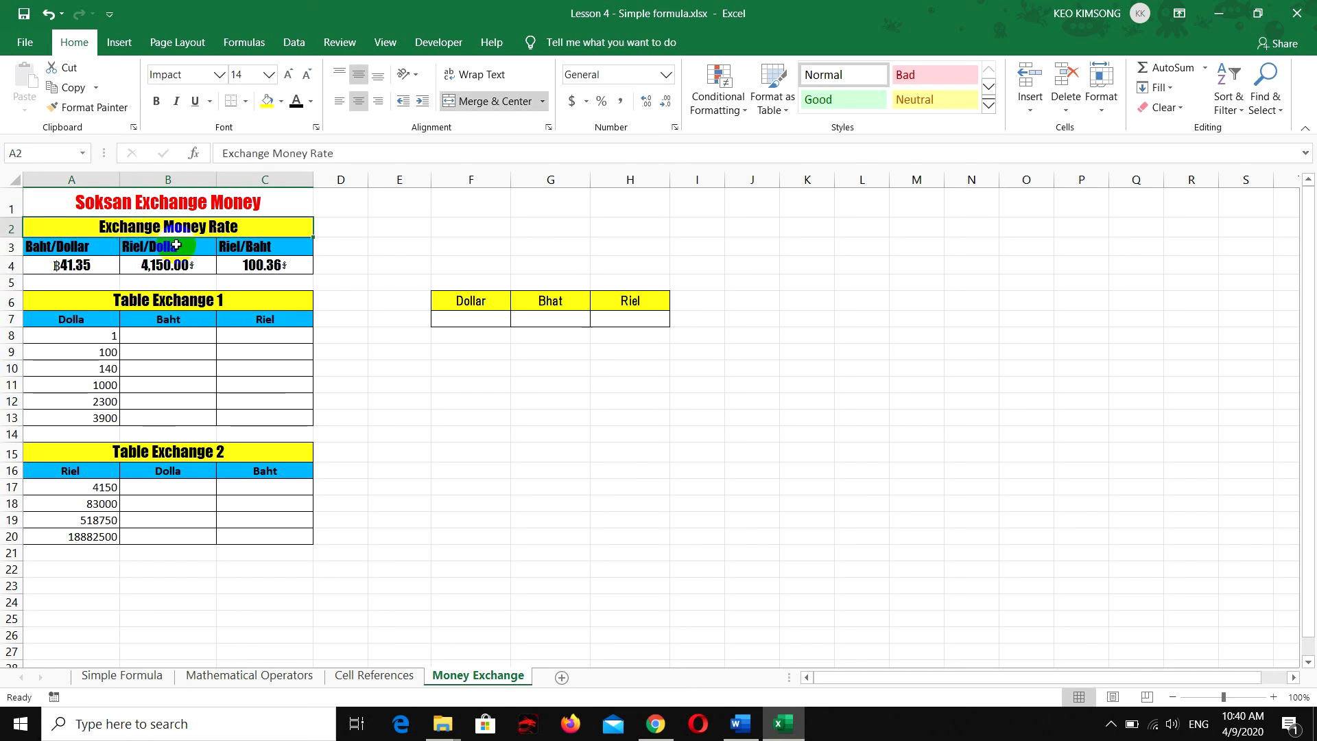
click(56, 264)
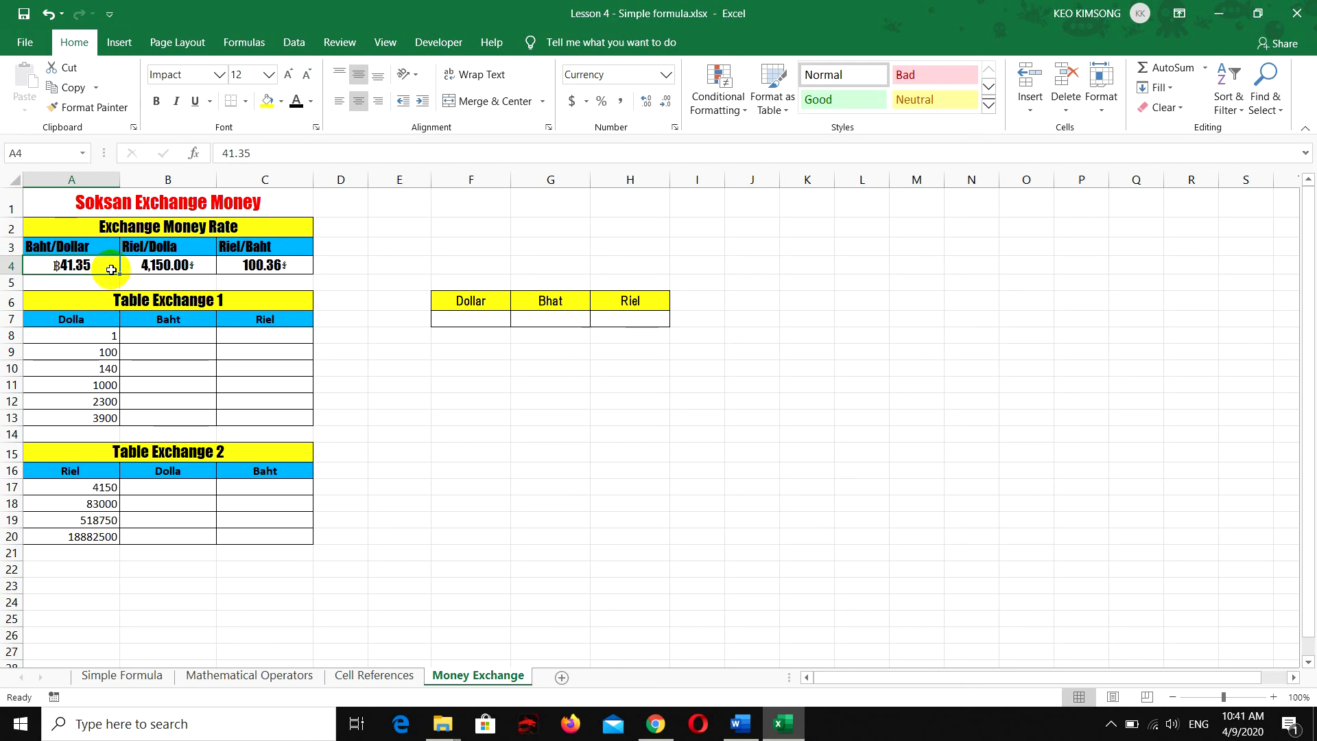
click(169, 266)
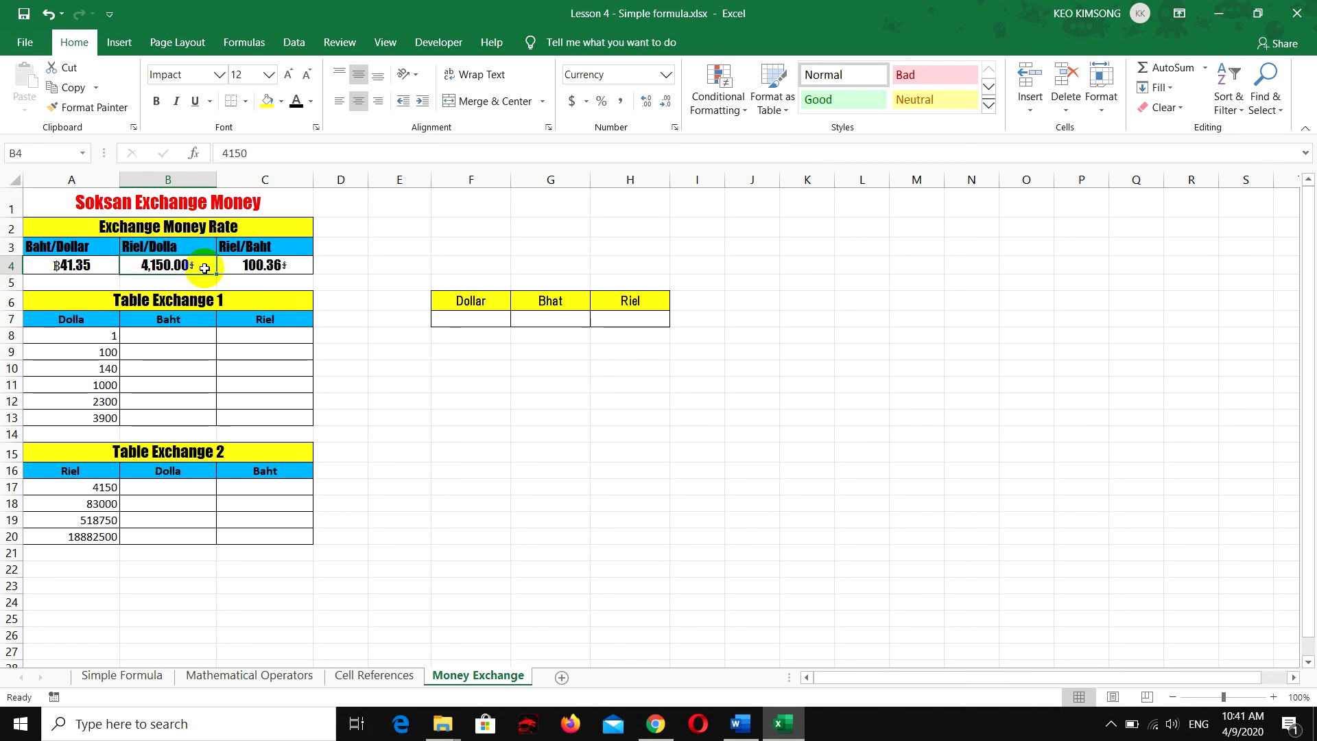
click(281, 266)
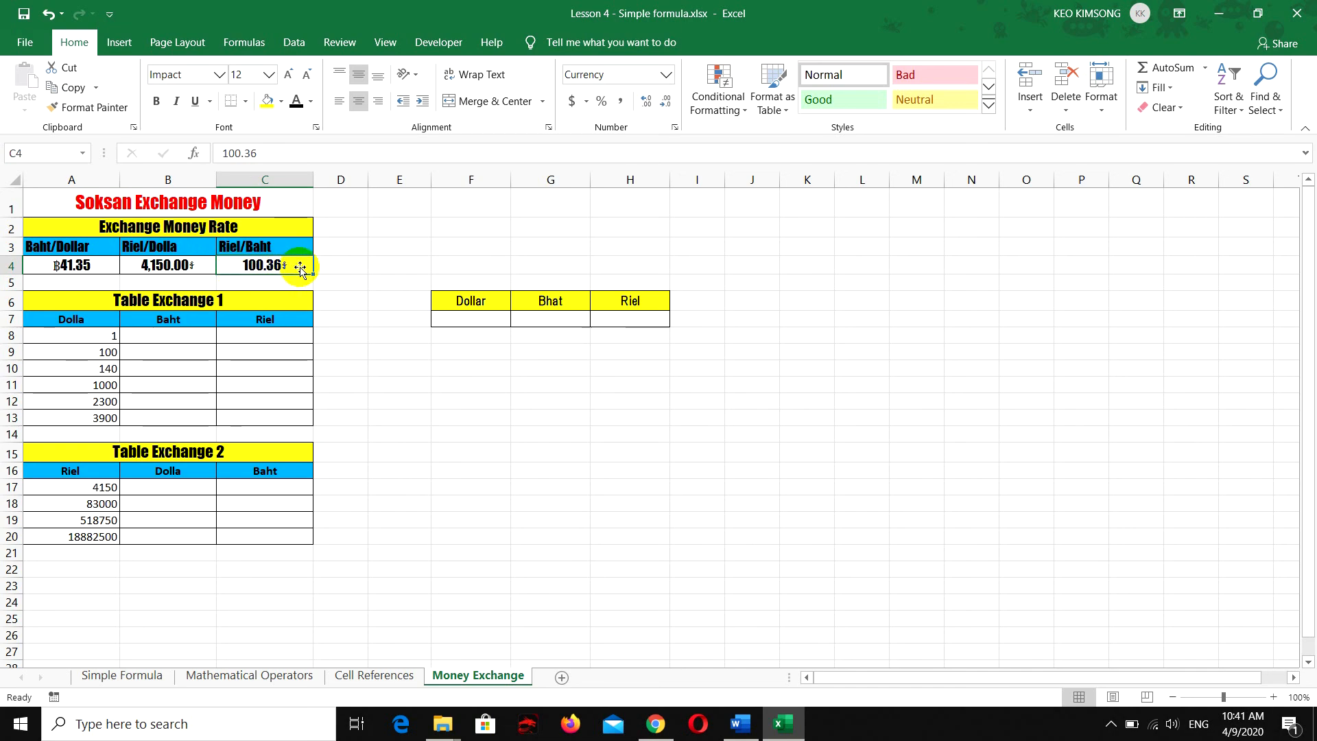
Examine the first row of Table Exchange 1, relating the dollar amount in A8 to the empty Baht and Riel cells
click(111, 303)
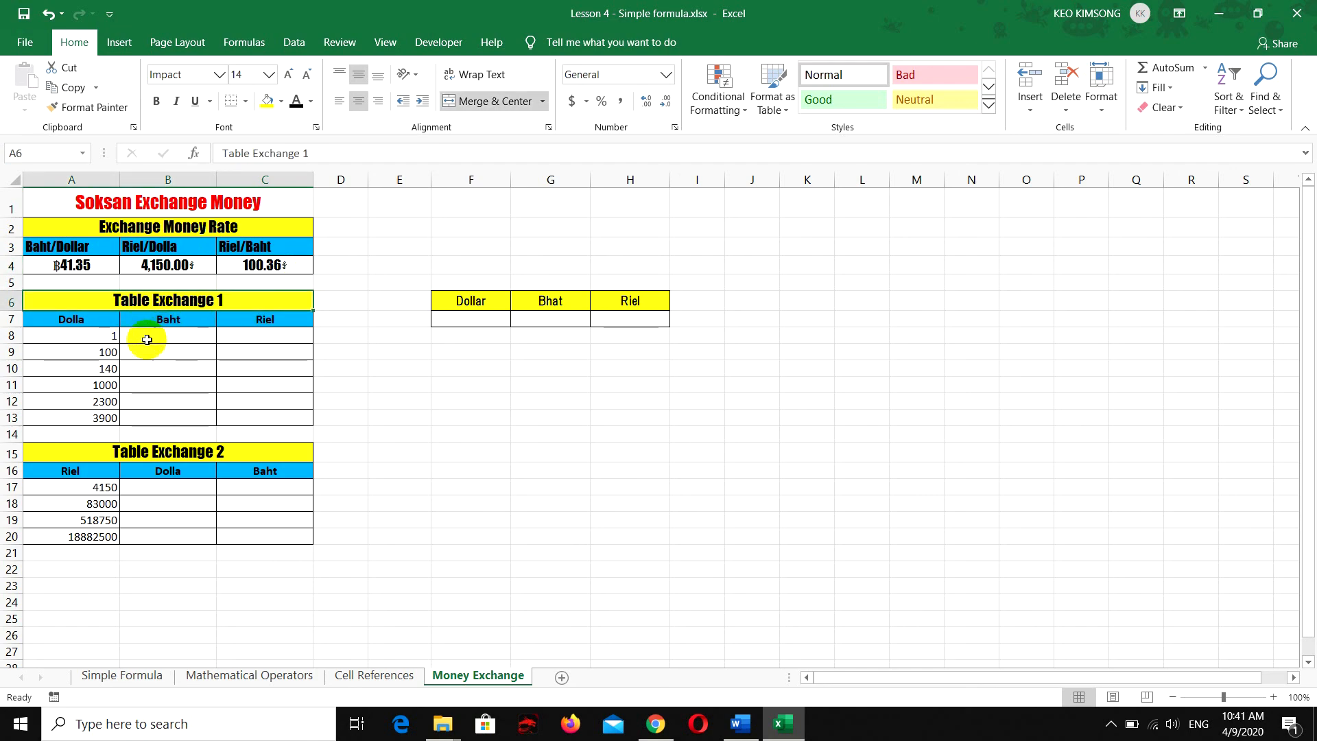
click(86, 336)
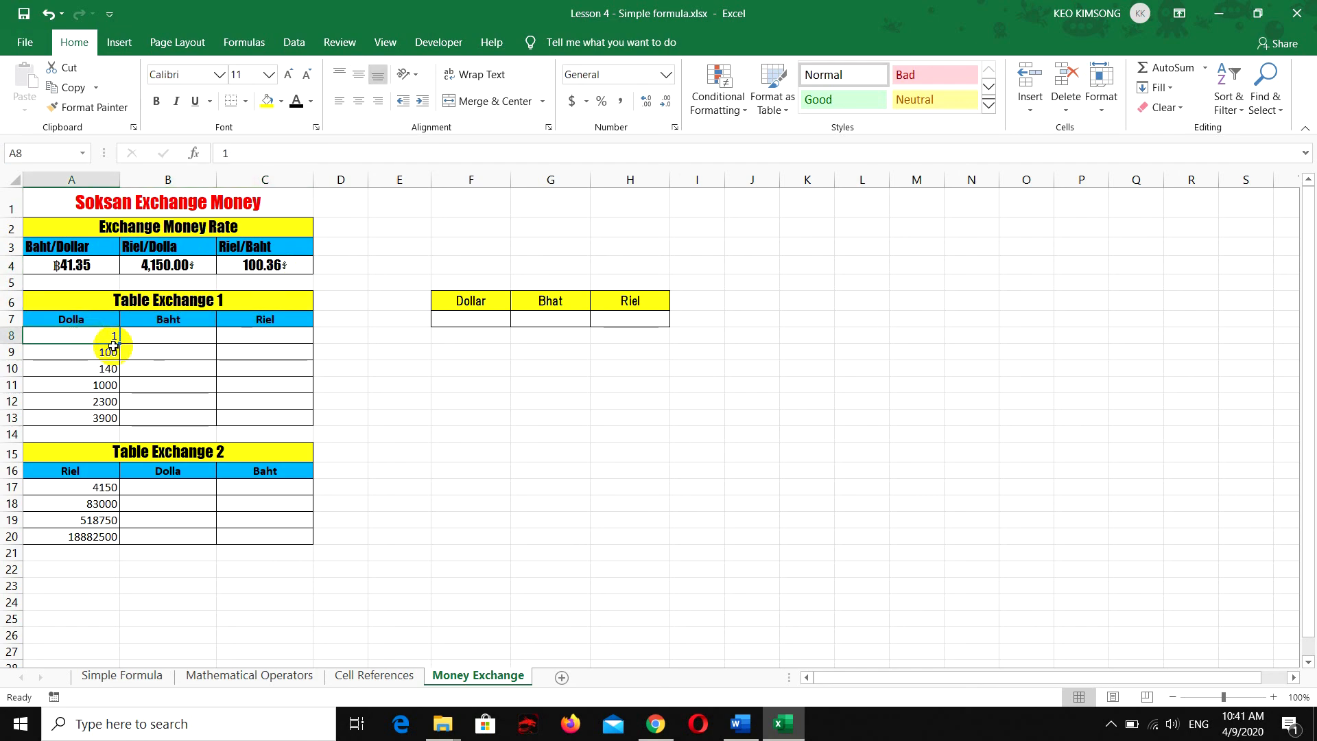
click(157, 336)
click(262, 336)
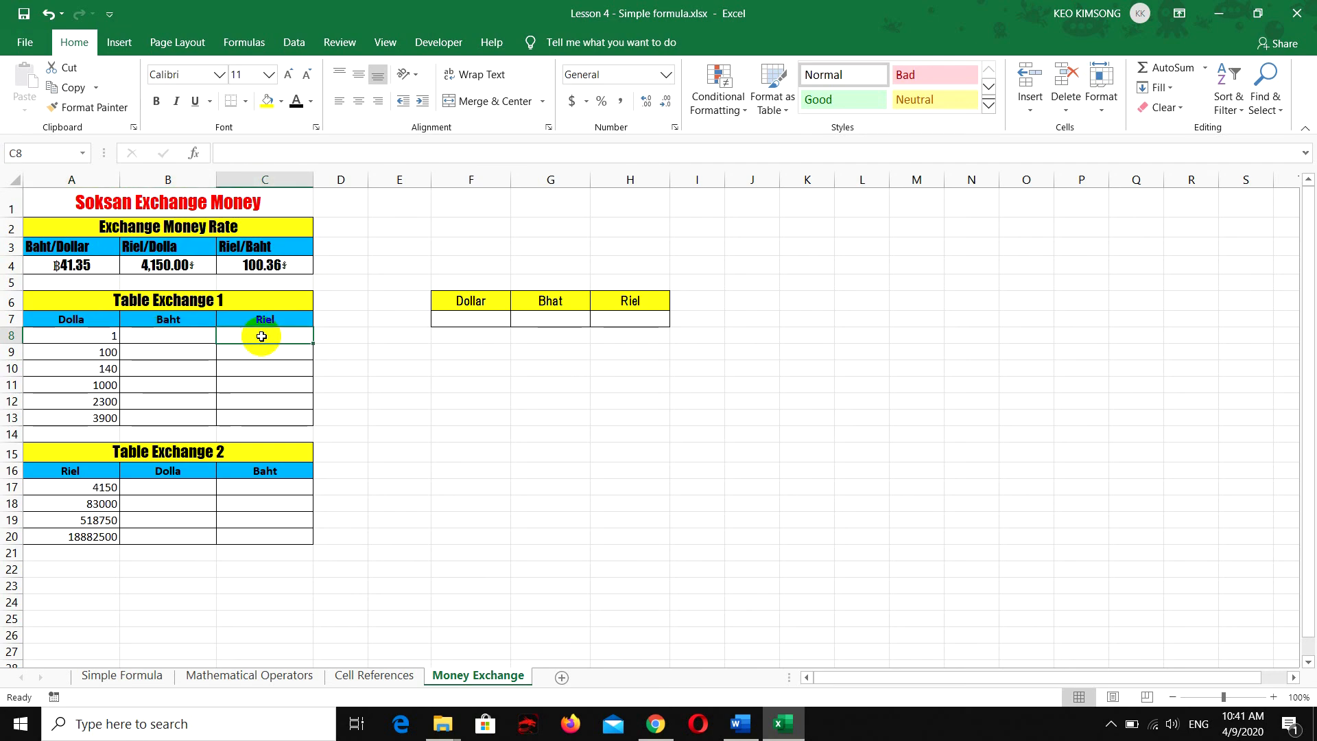
click(96, 337)
click(166, 334)
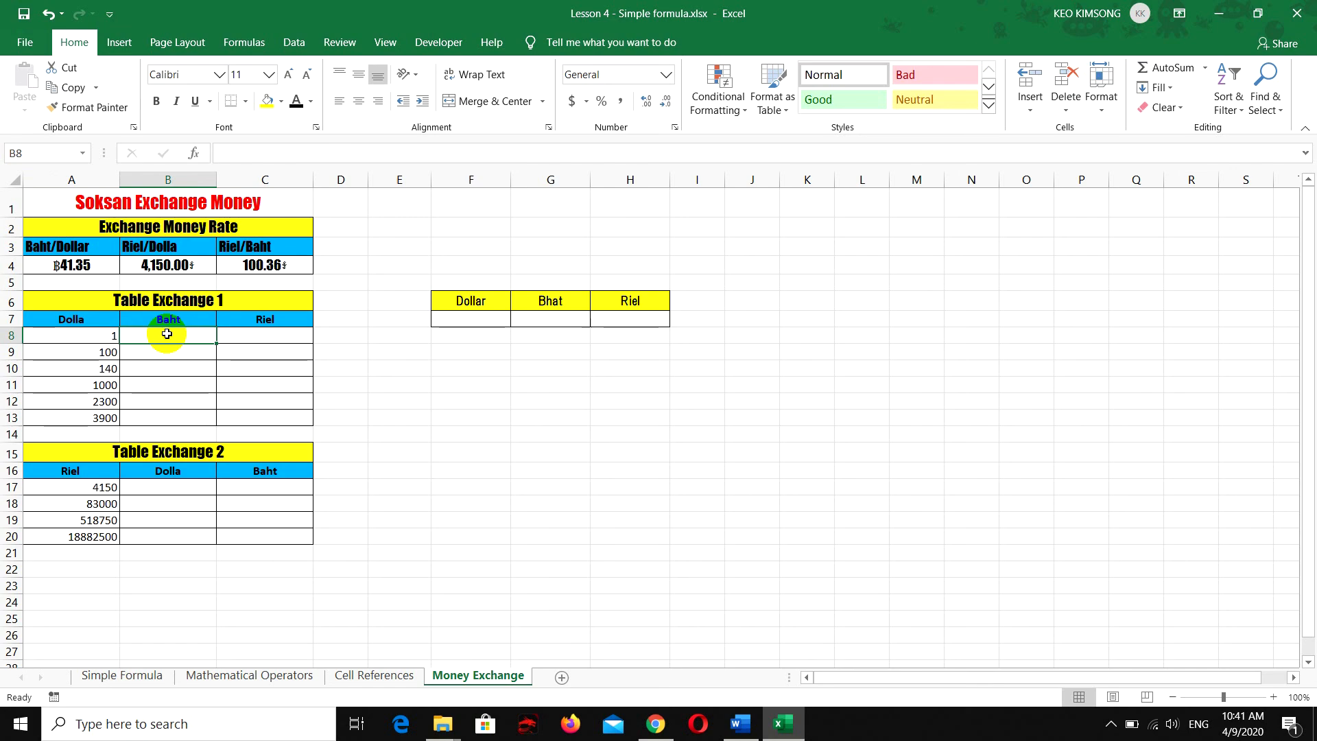
click(96, 336)
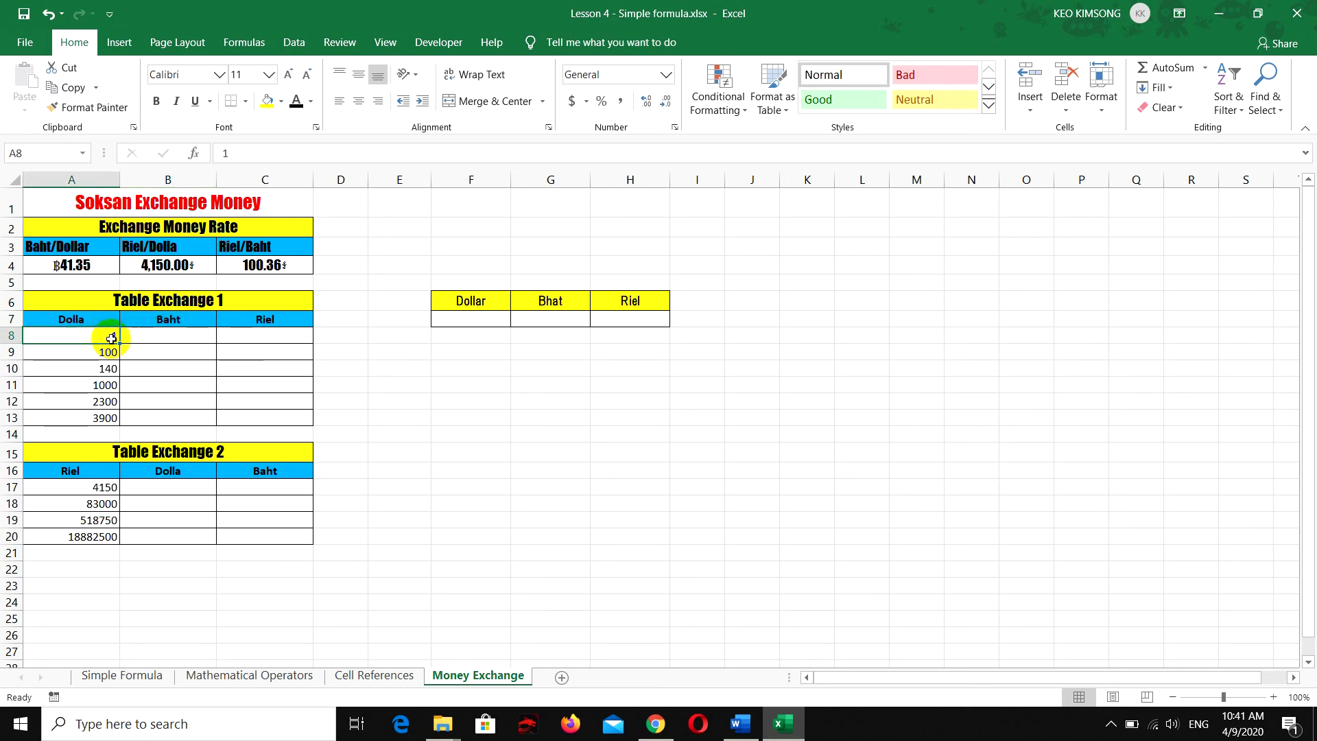
click(269, 338)
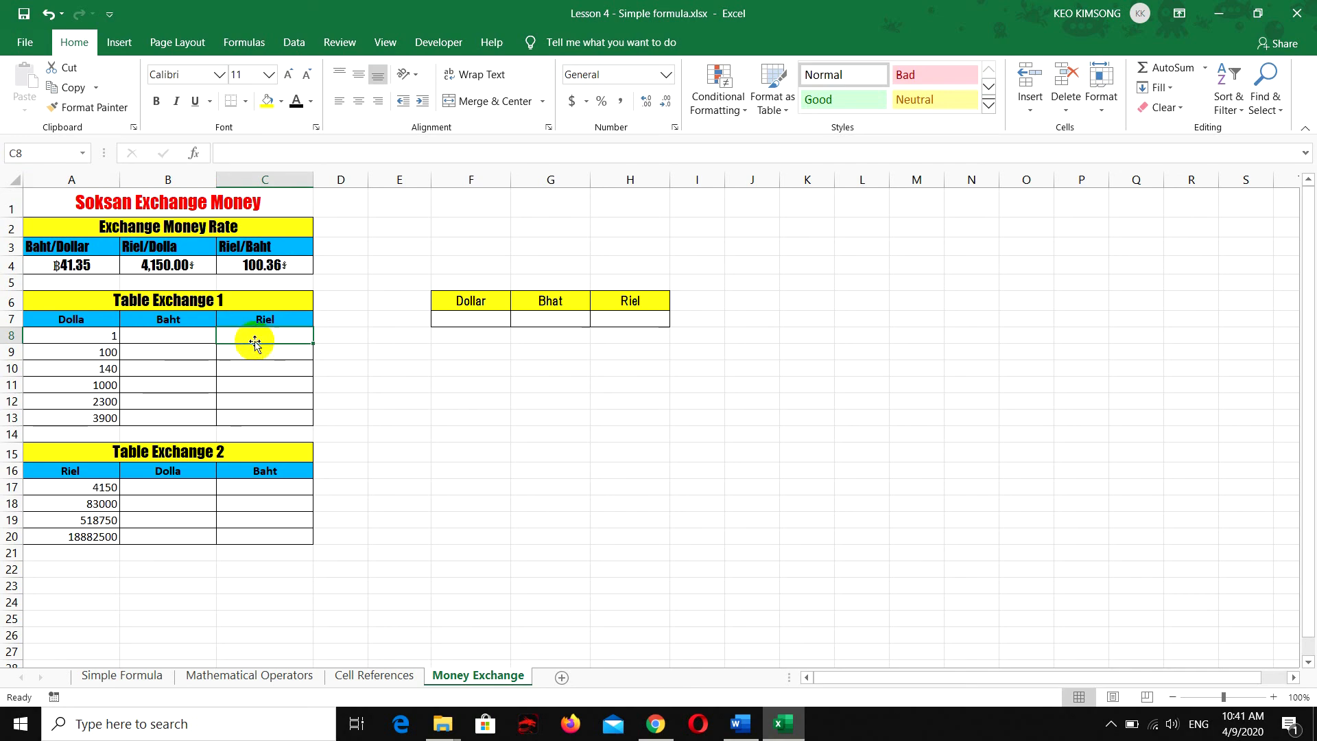
Enter the formula =A8*A4 in cell B8 to convert the first dollar amount to baht
click(184, 336)
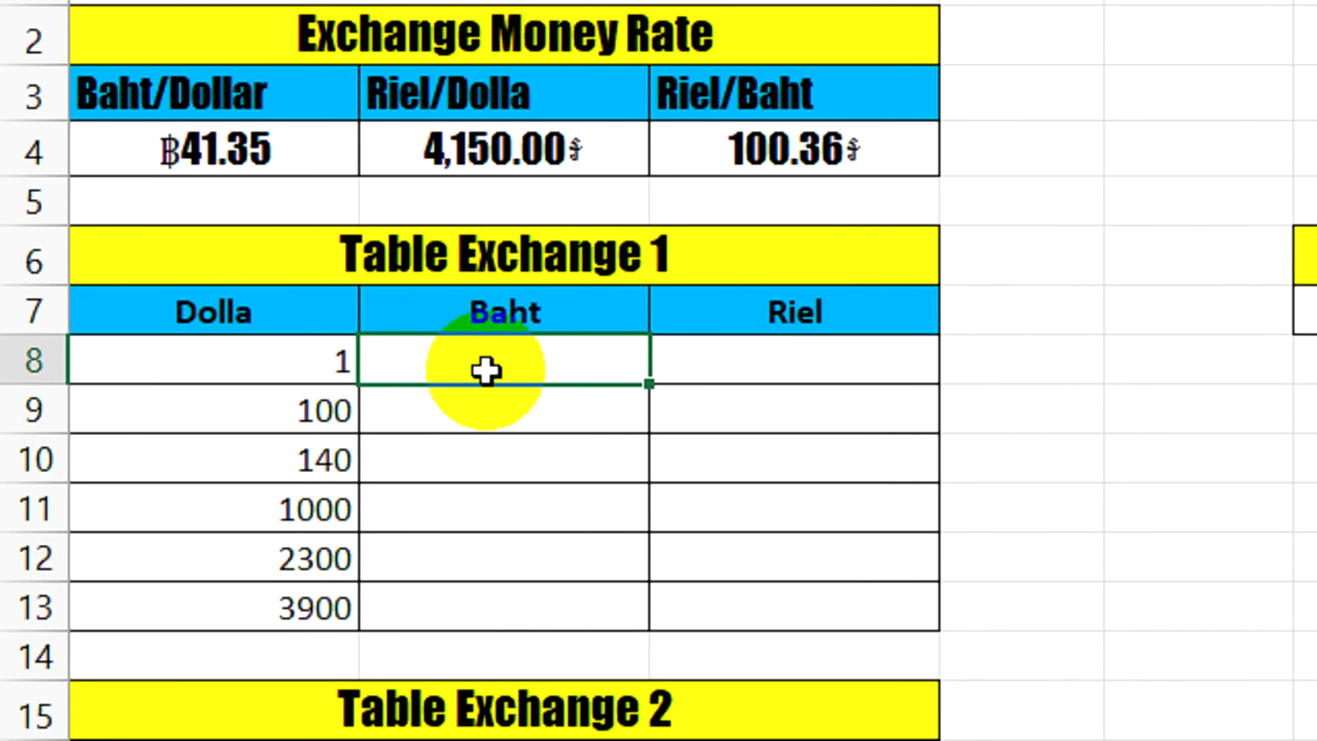
text(=)
click(343, 370)
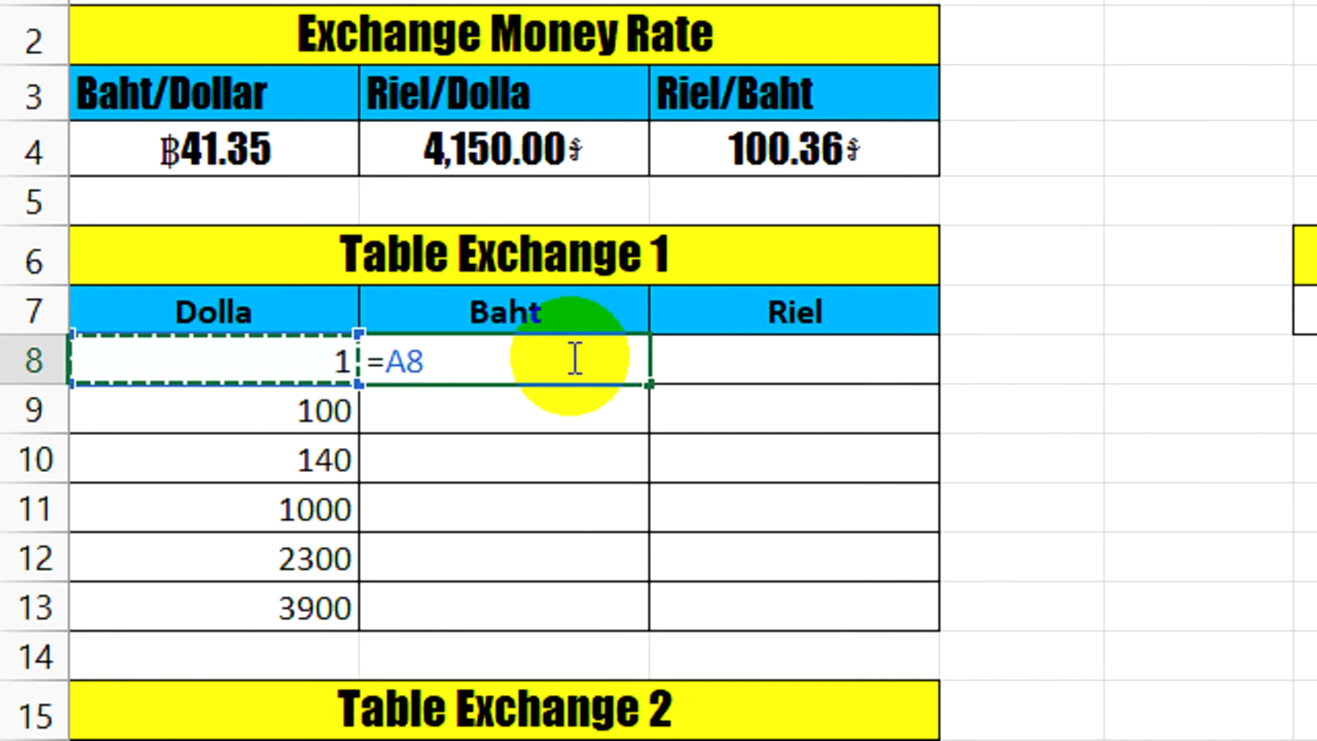
text(*)
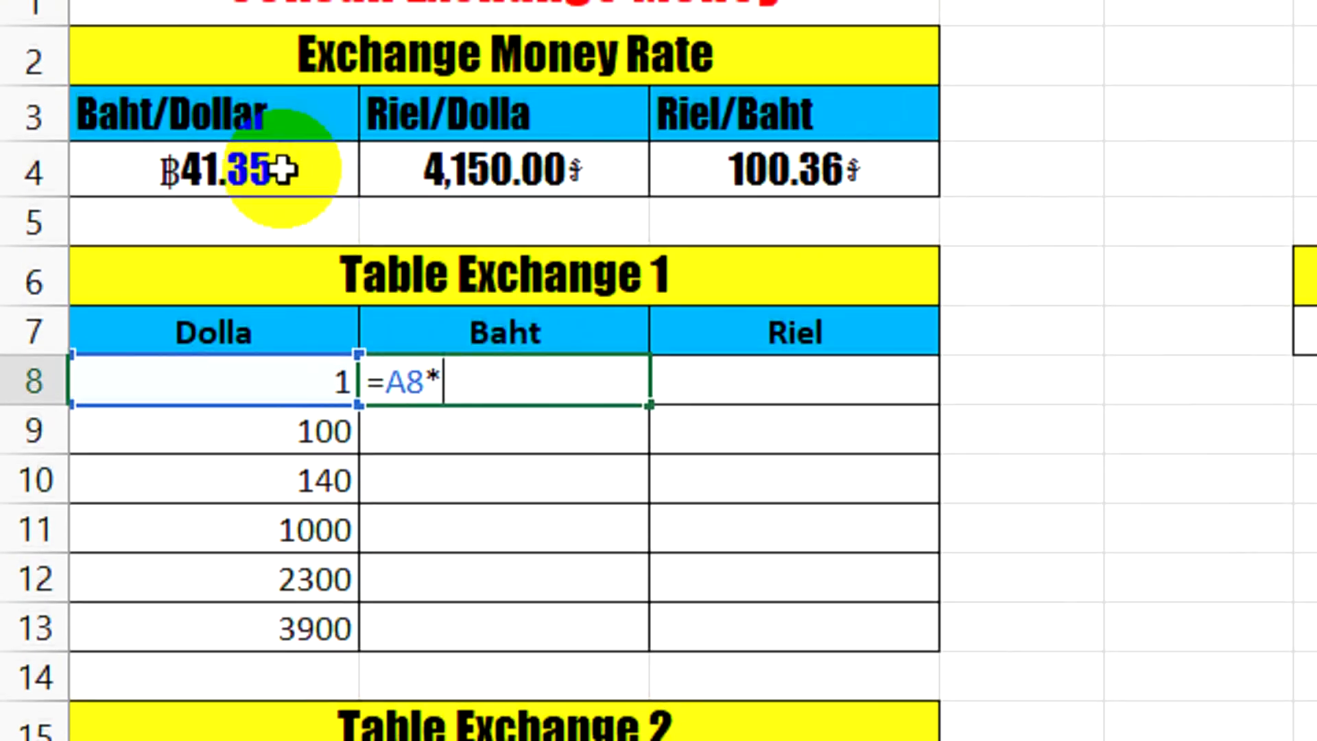
click(283, 184)
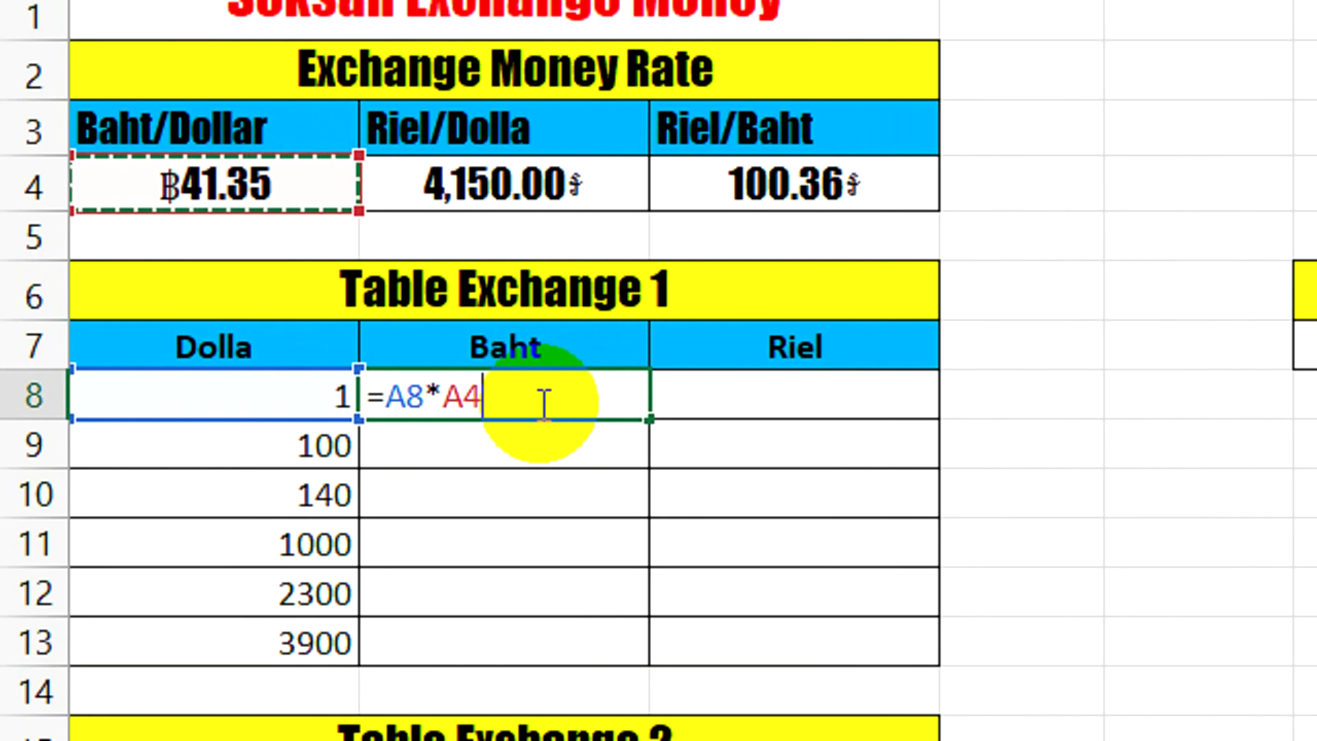
key(Return)
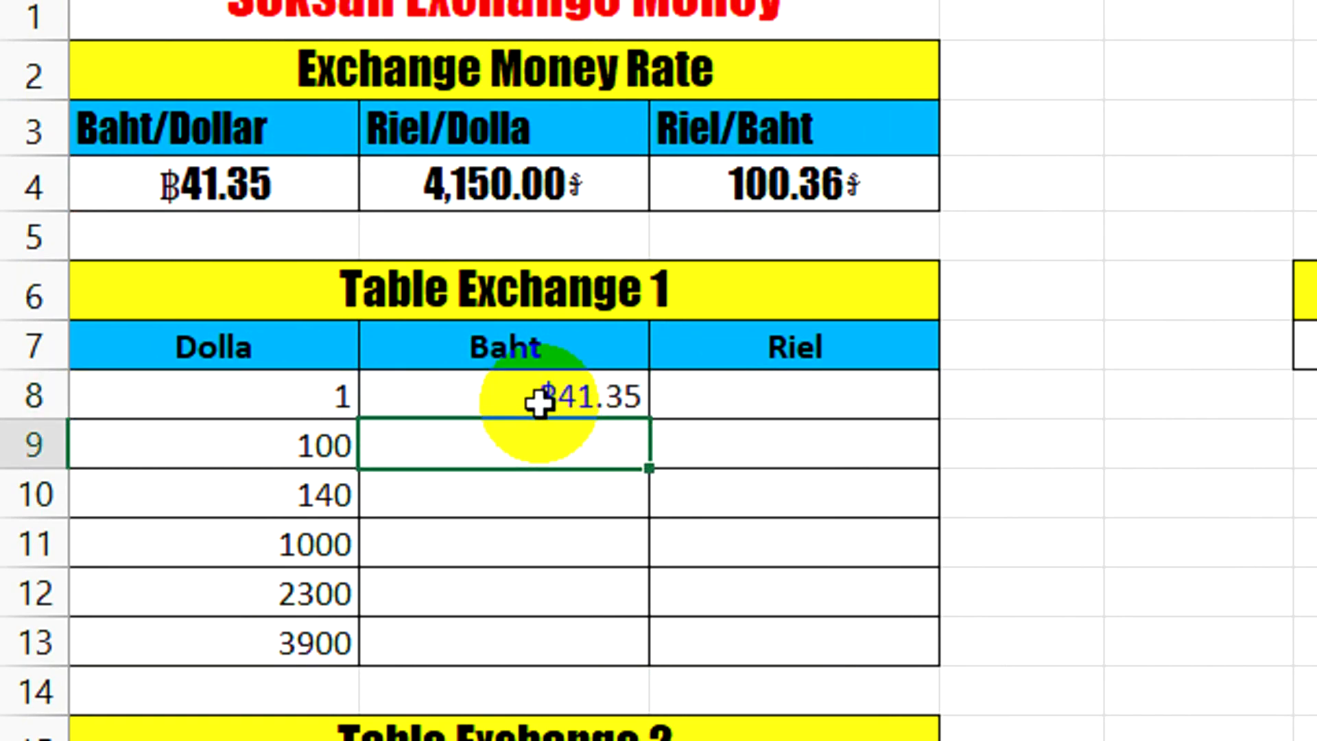
Center-align the Baht cells B8 through B13 in Table Exchange 1
click(558, 392)
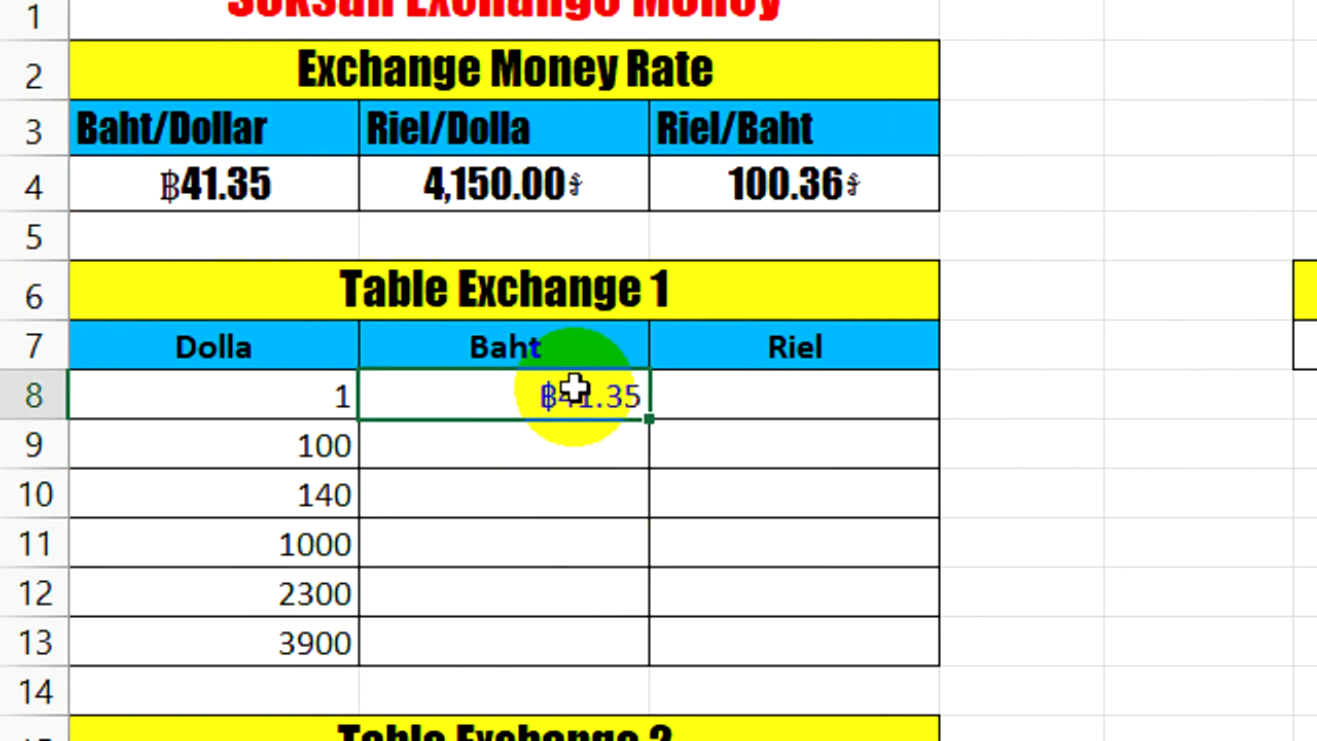
drag(573, 382, 572, 650)
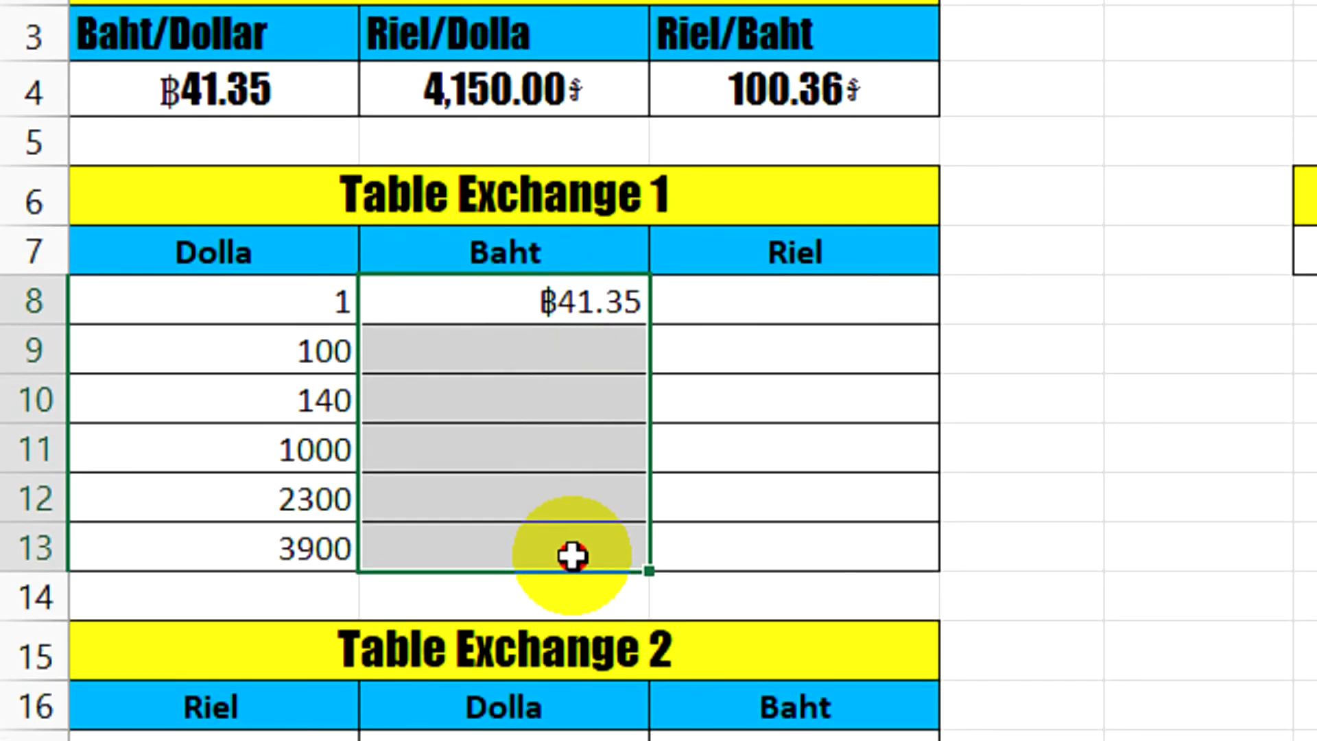
click(574, 308)
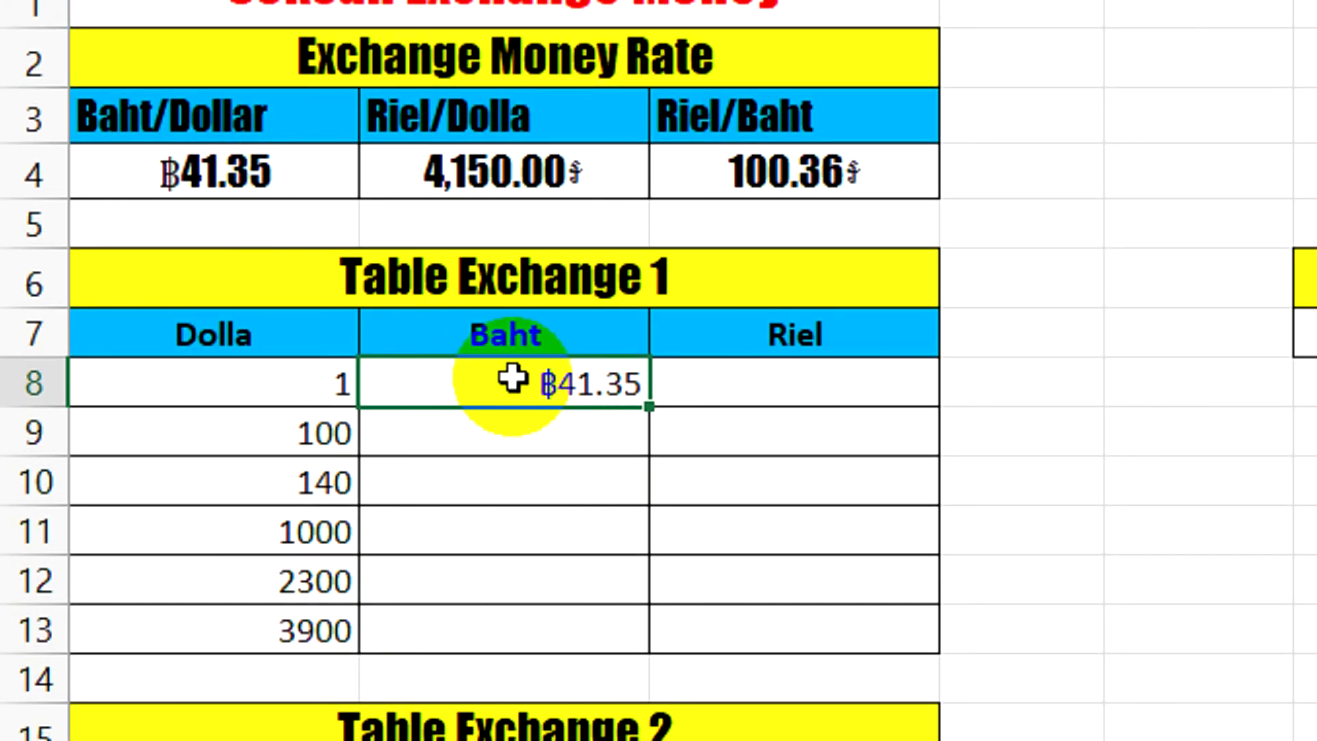
drag(512, 379, 573, 596)
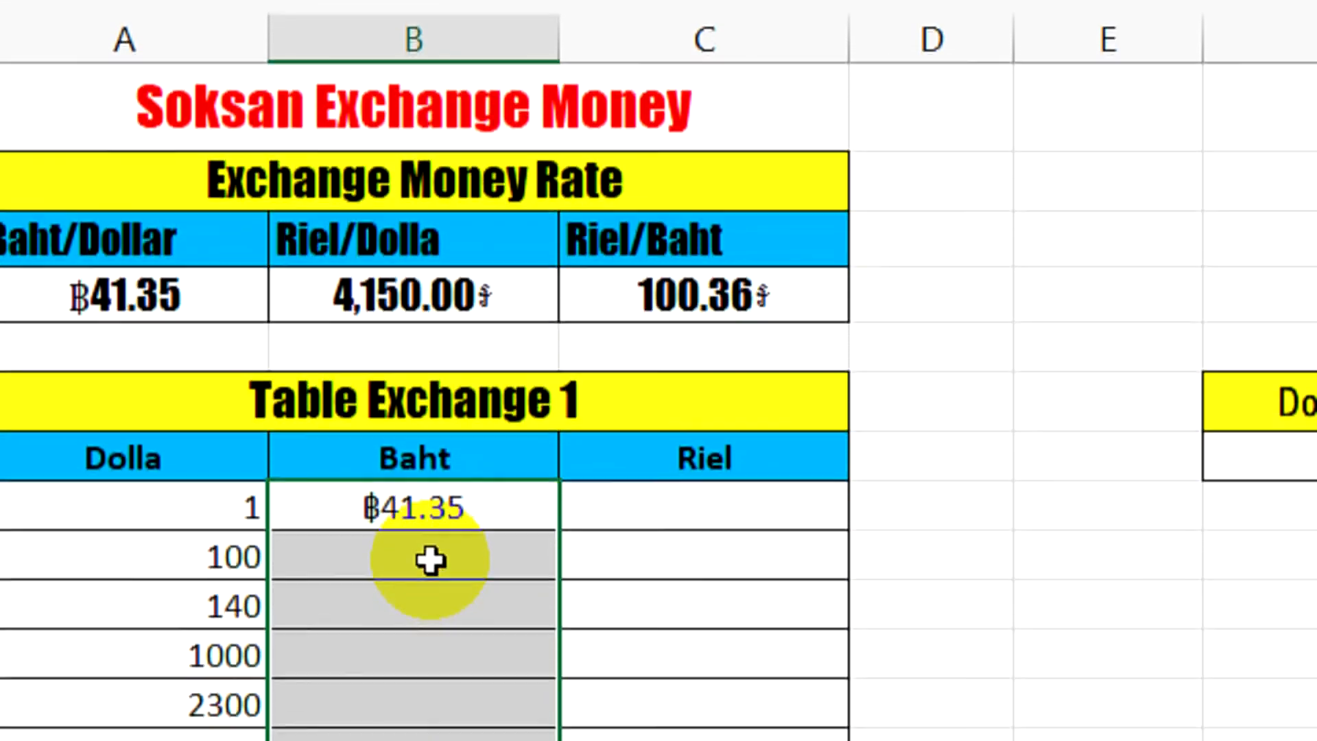
click(430, 555)
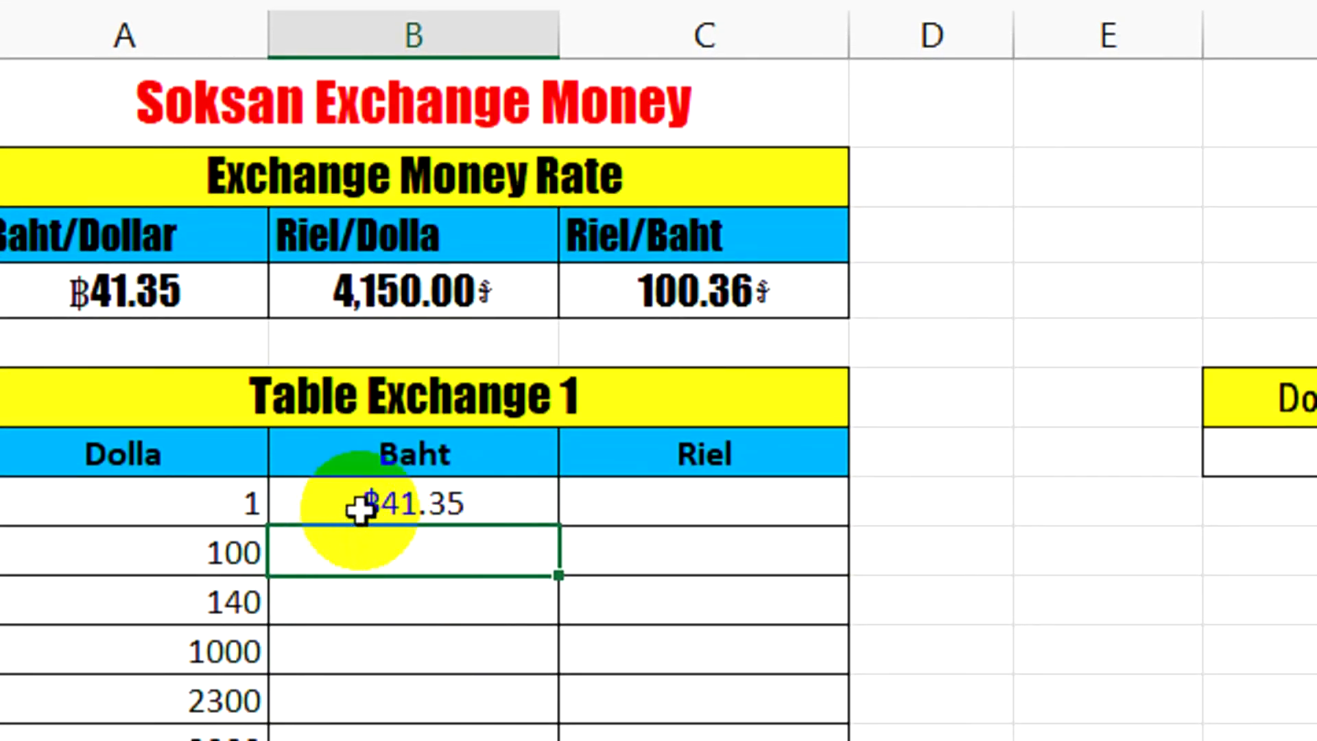
Fill the relative baht formula from cell B8 down to B13 and check the copied references in B9
click(505, 511)
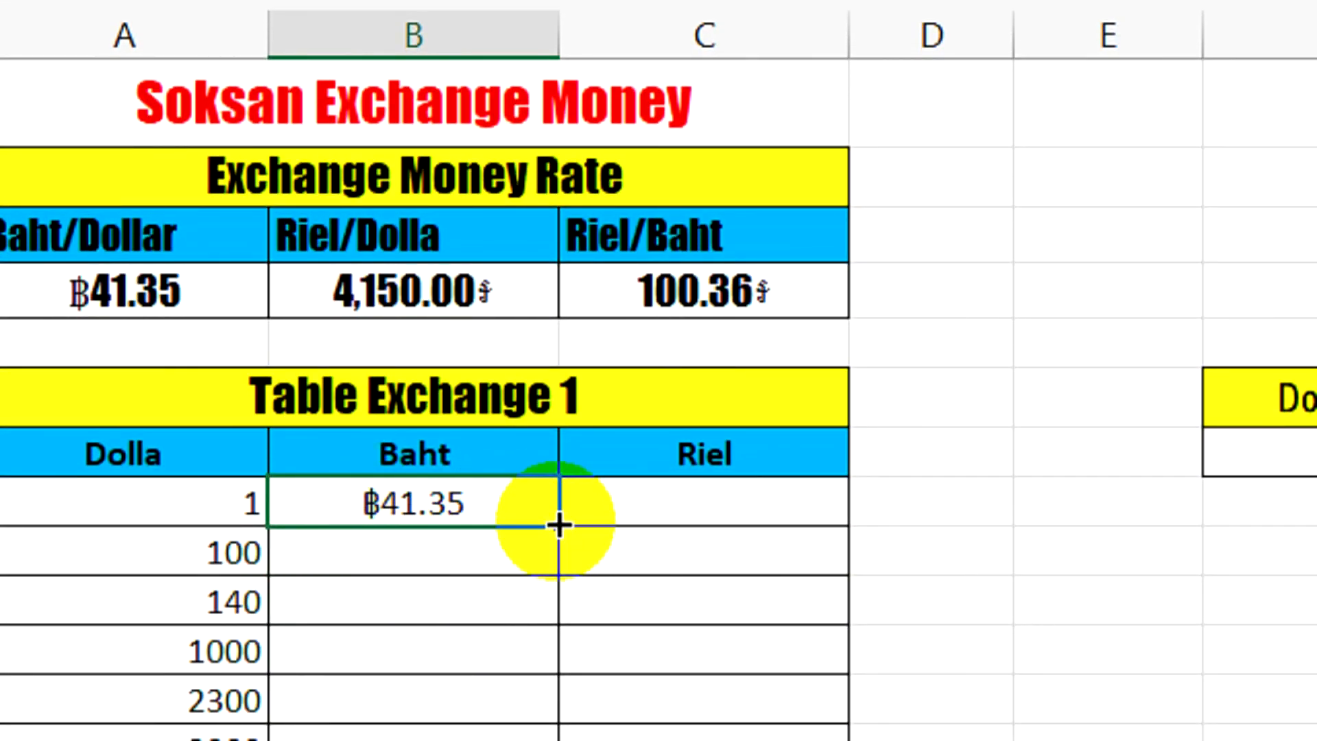
drag(559, 526, 556, 740)
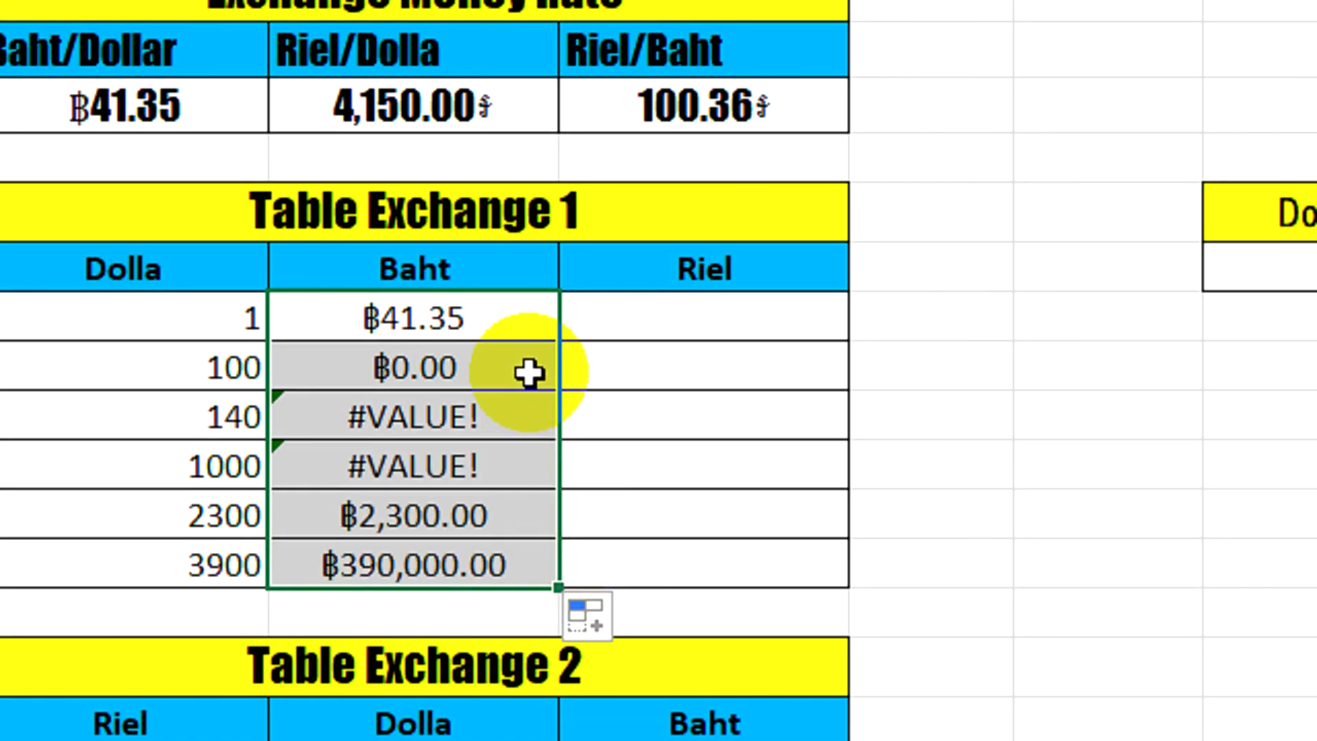
double_click(440, 369)
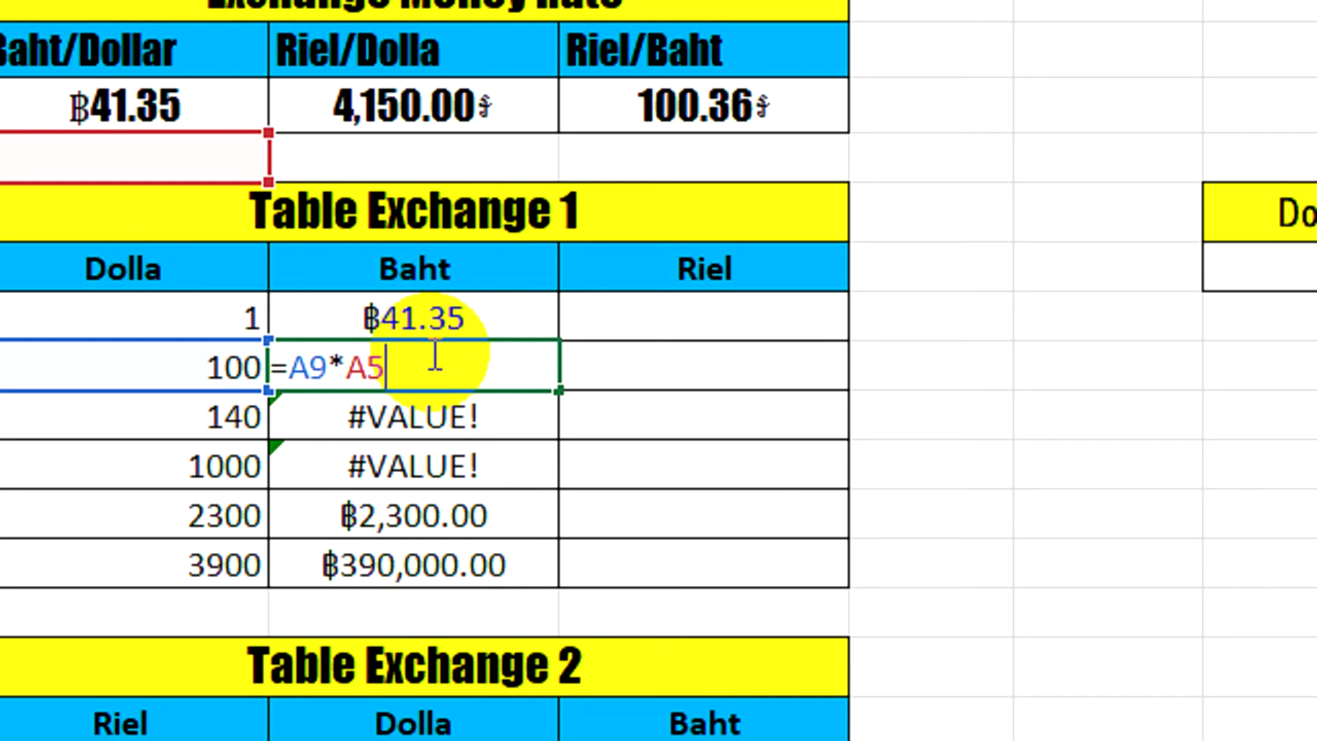
key(Return)
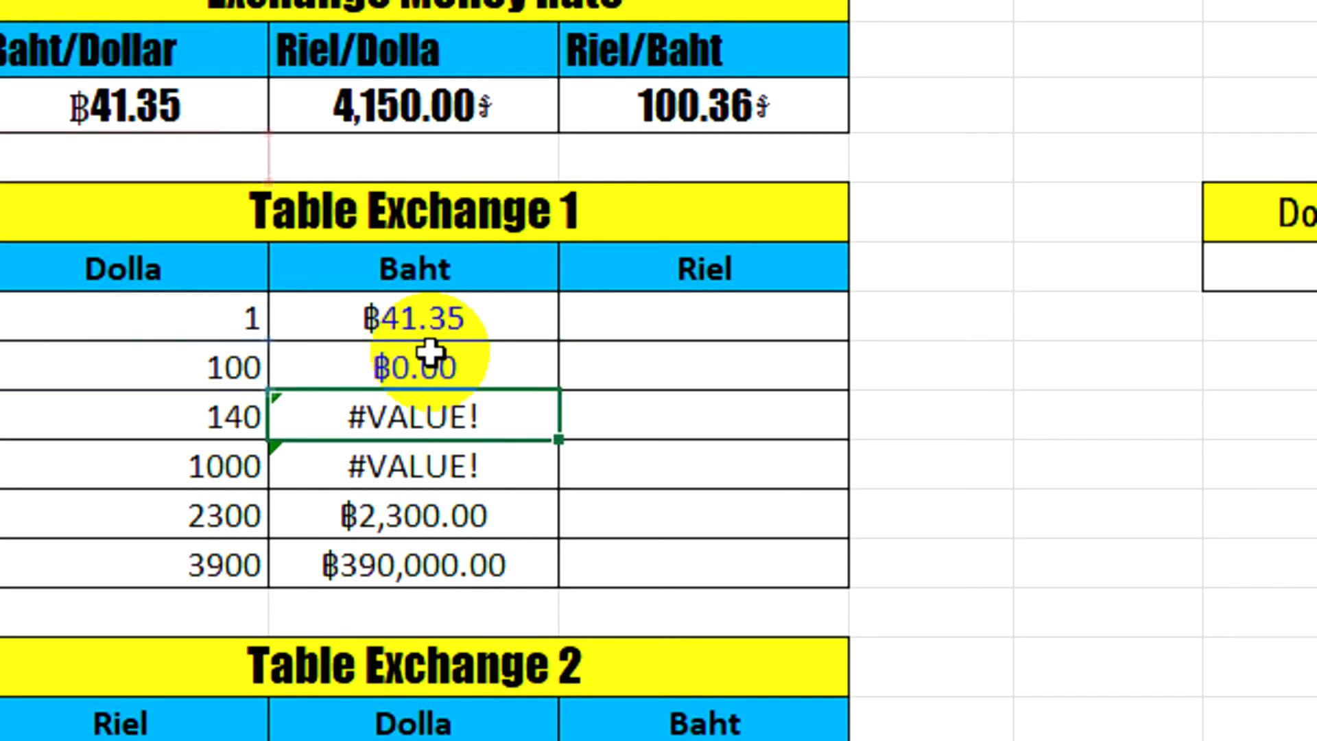
Make the rate reference in B8 absolute so the formula reads =A8*$A$4, and fill it down through B13
double_click(450, 327)
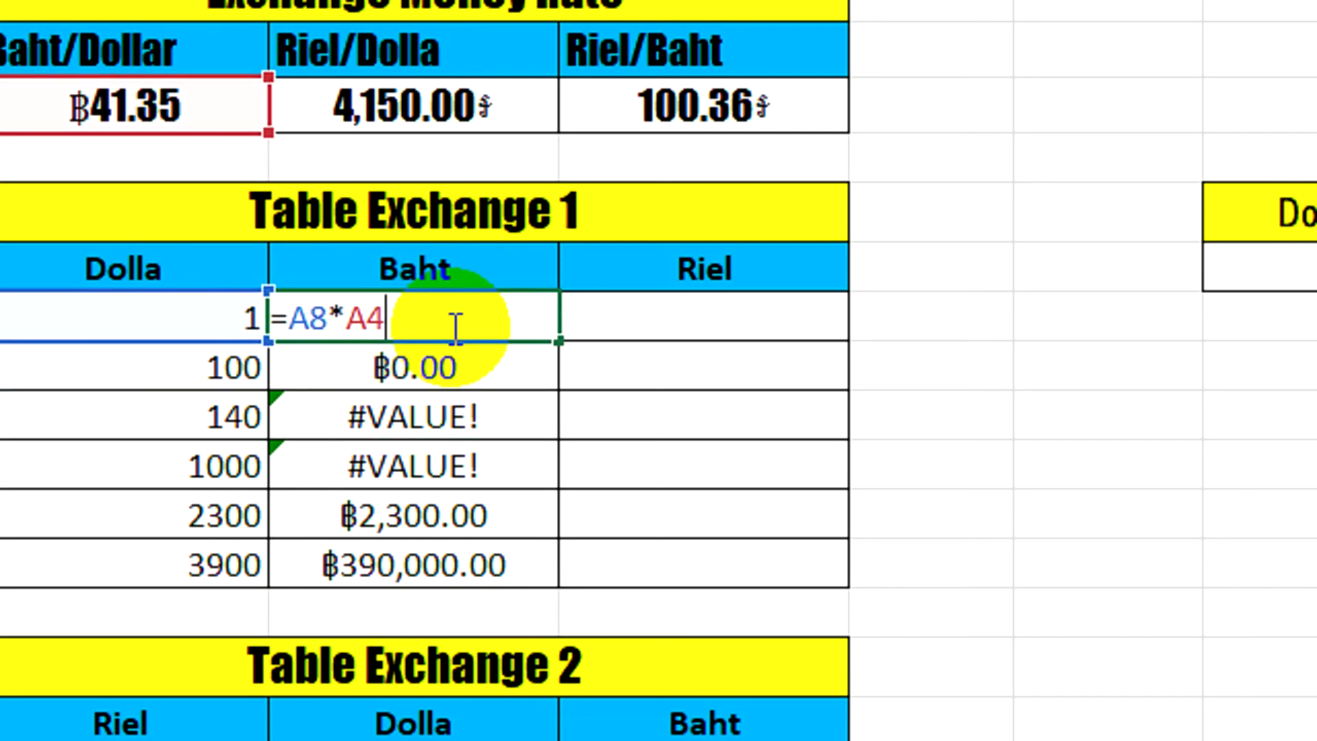
drag(412, 324, 347, 322)
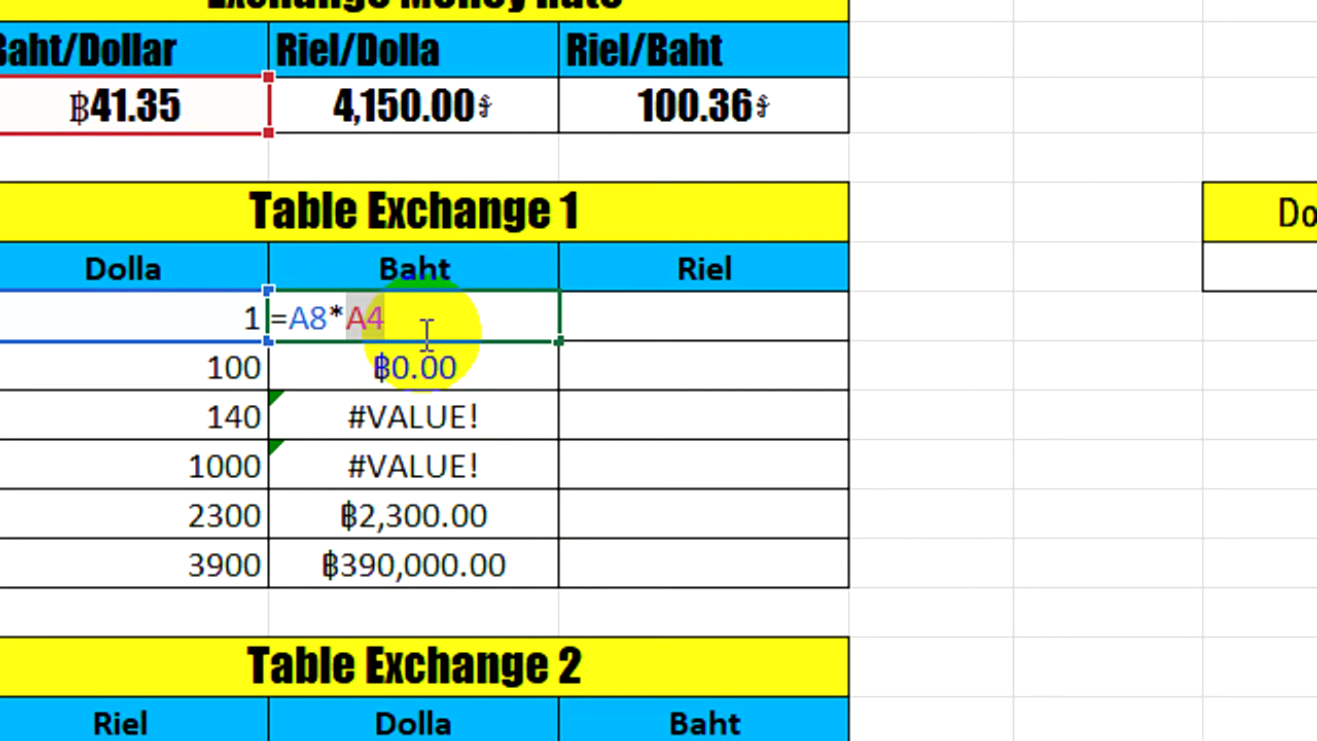
key(F4)
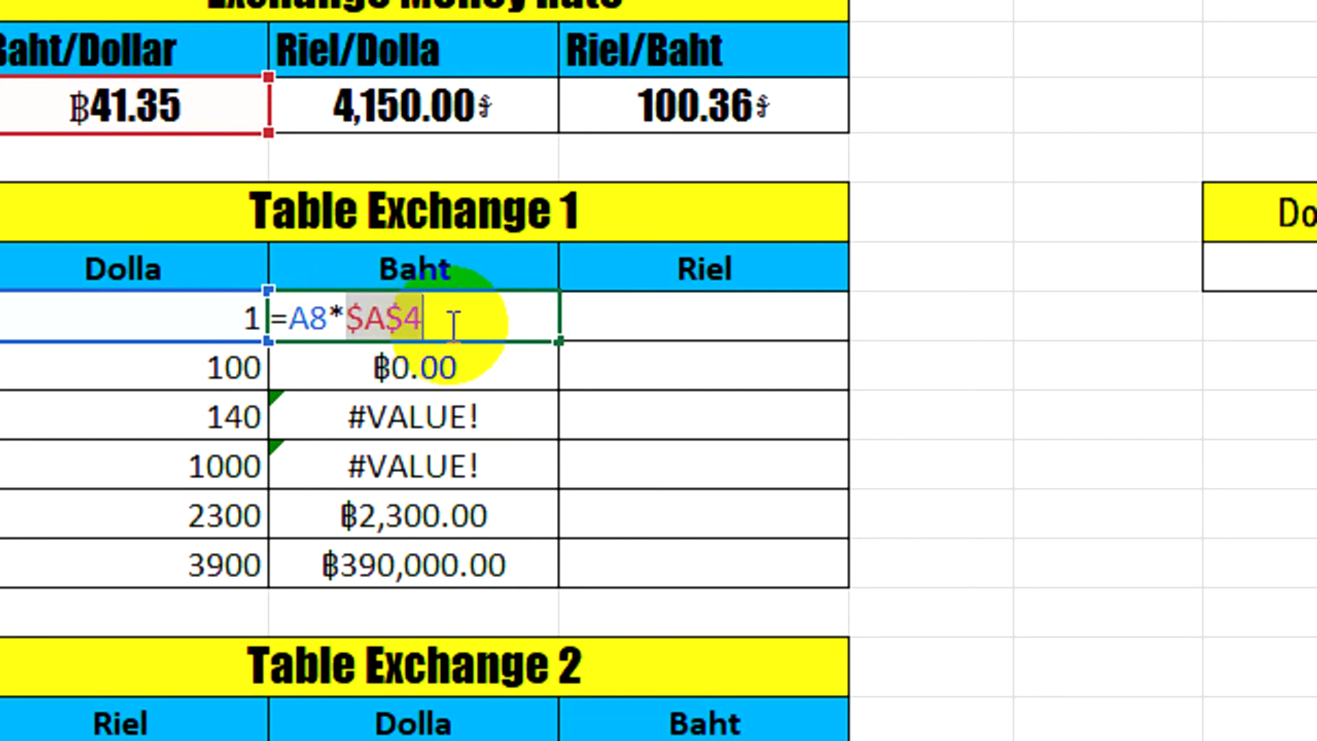
click(462, 321)
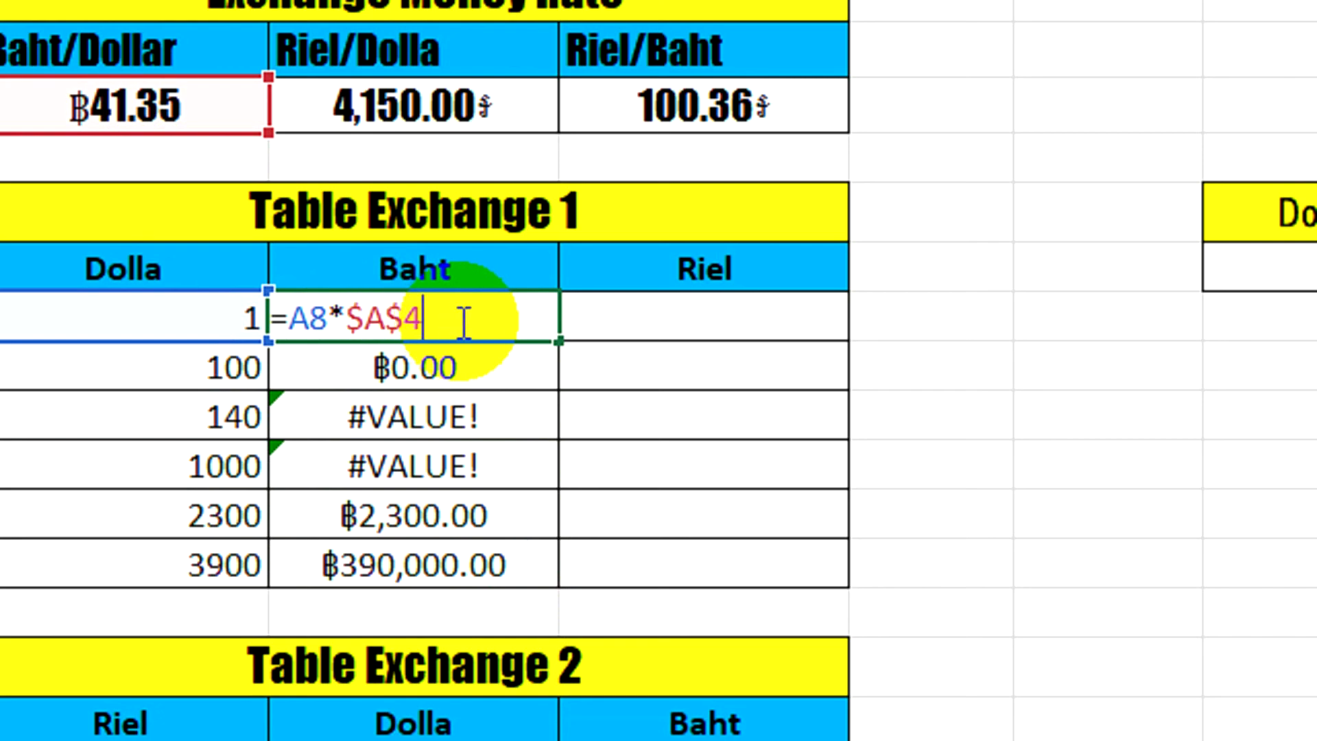
key(Return)
click(449, 315)
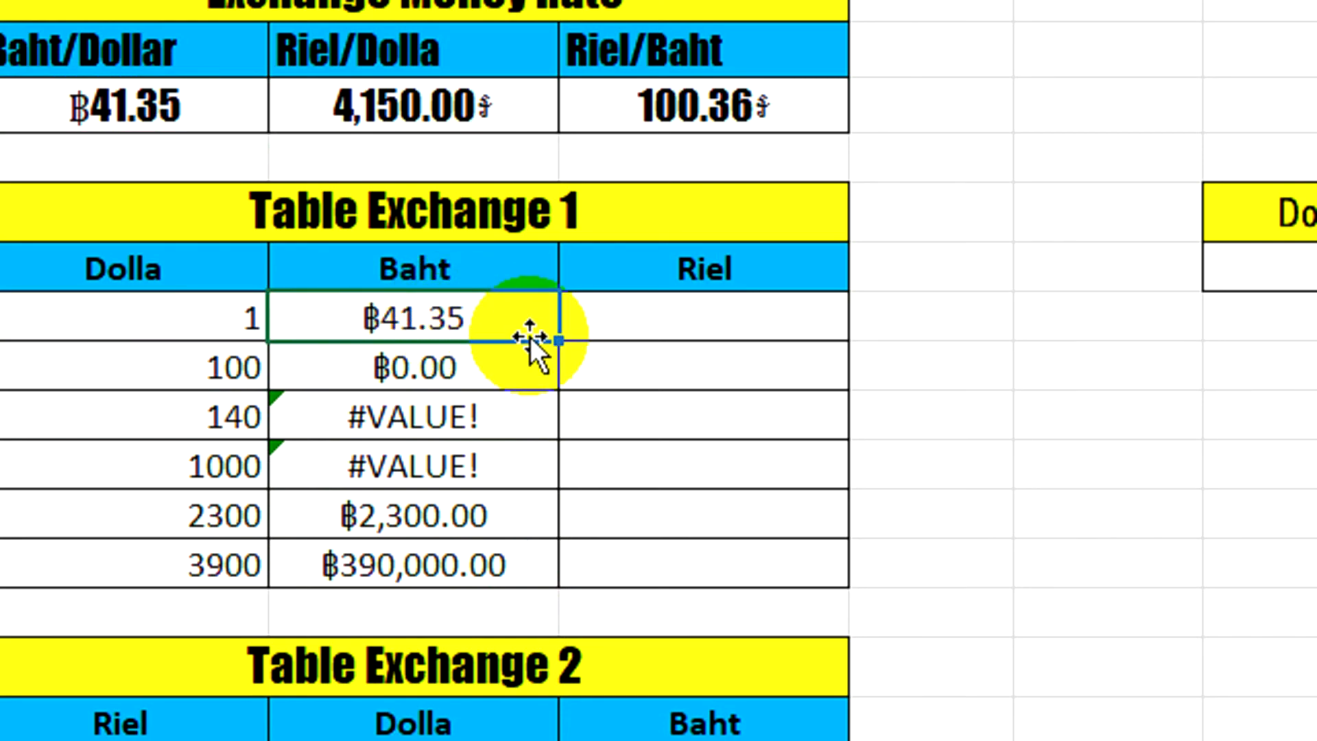
drag(561, 340, 557, 570)
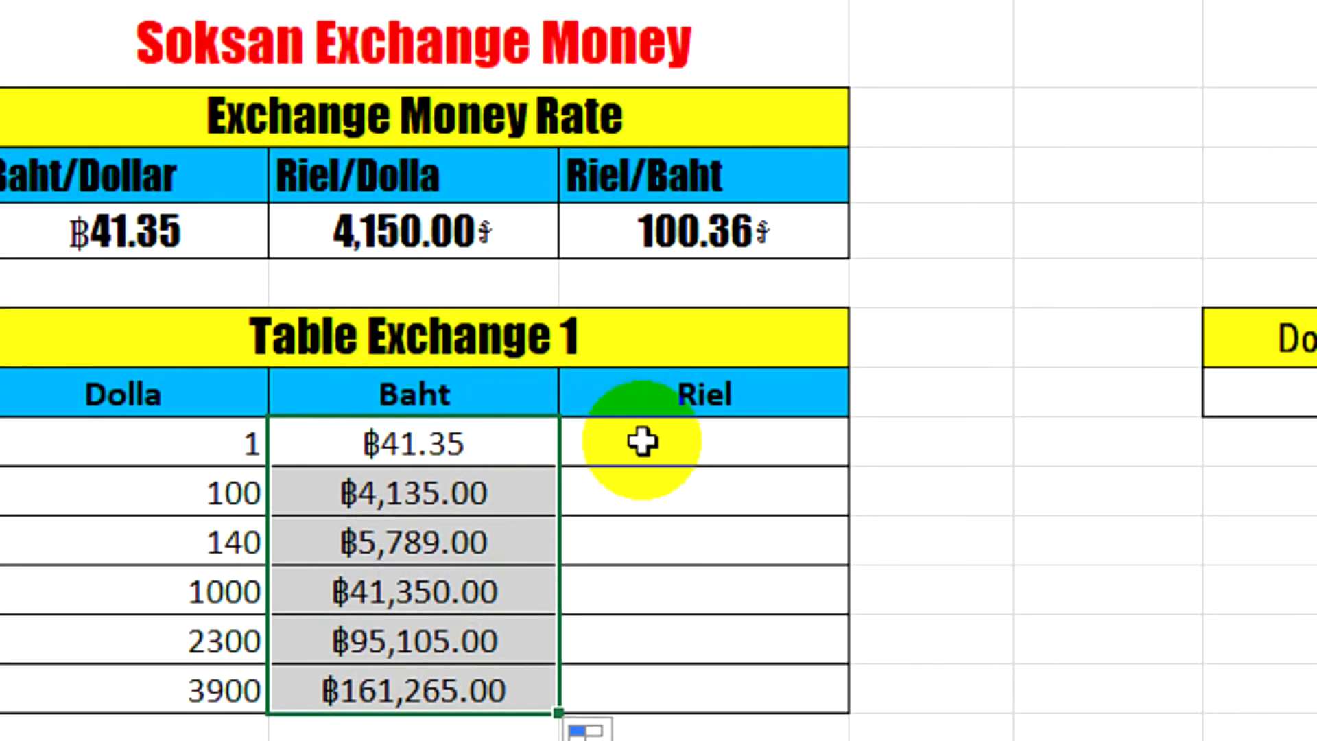
Enter the formula =A8*$B$4 in cell C8 to convert the first dollar amount to riel with an absolute rate reference
click(653, 446)
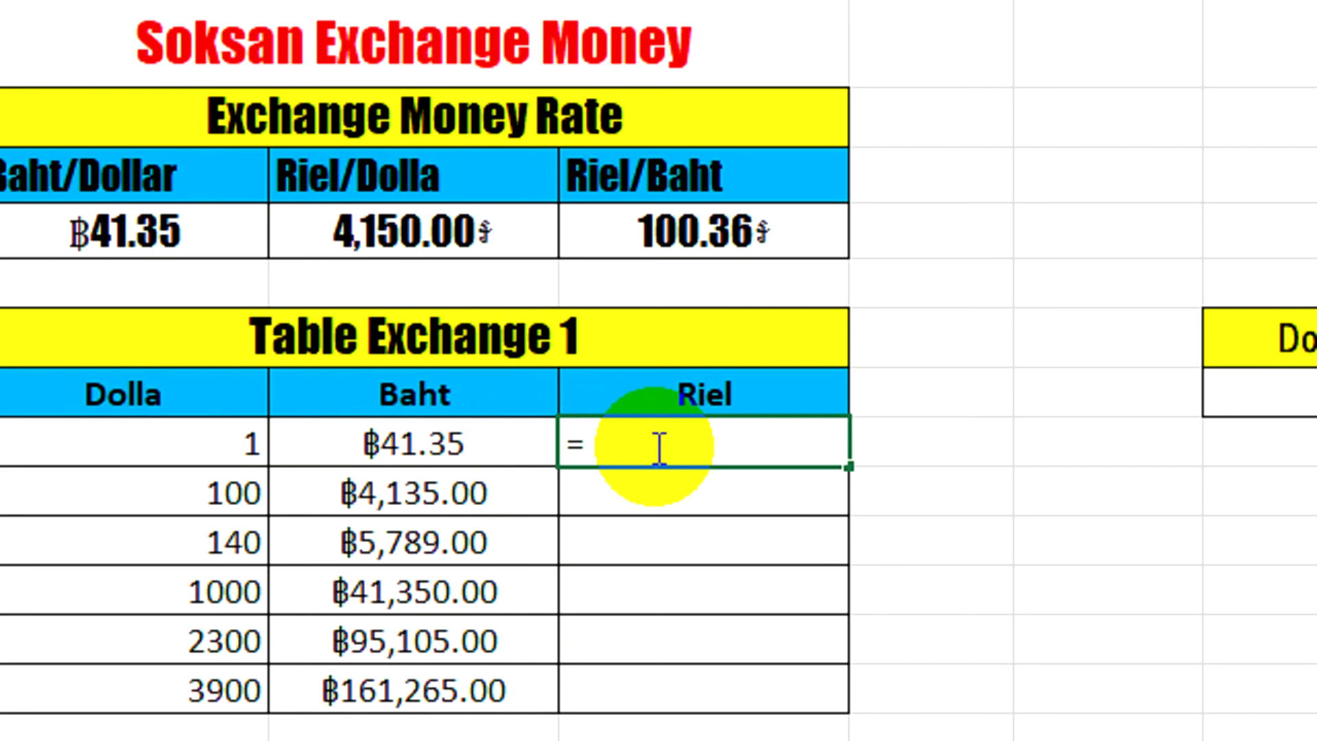
click(145, 444)
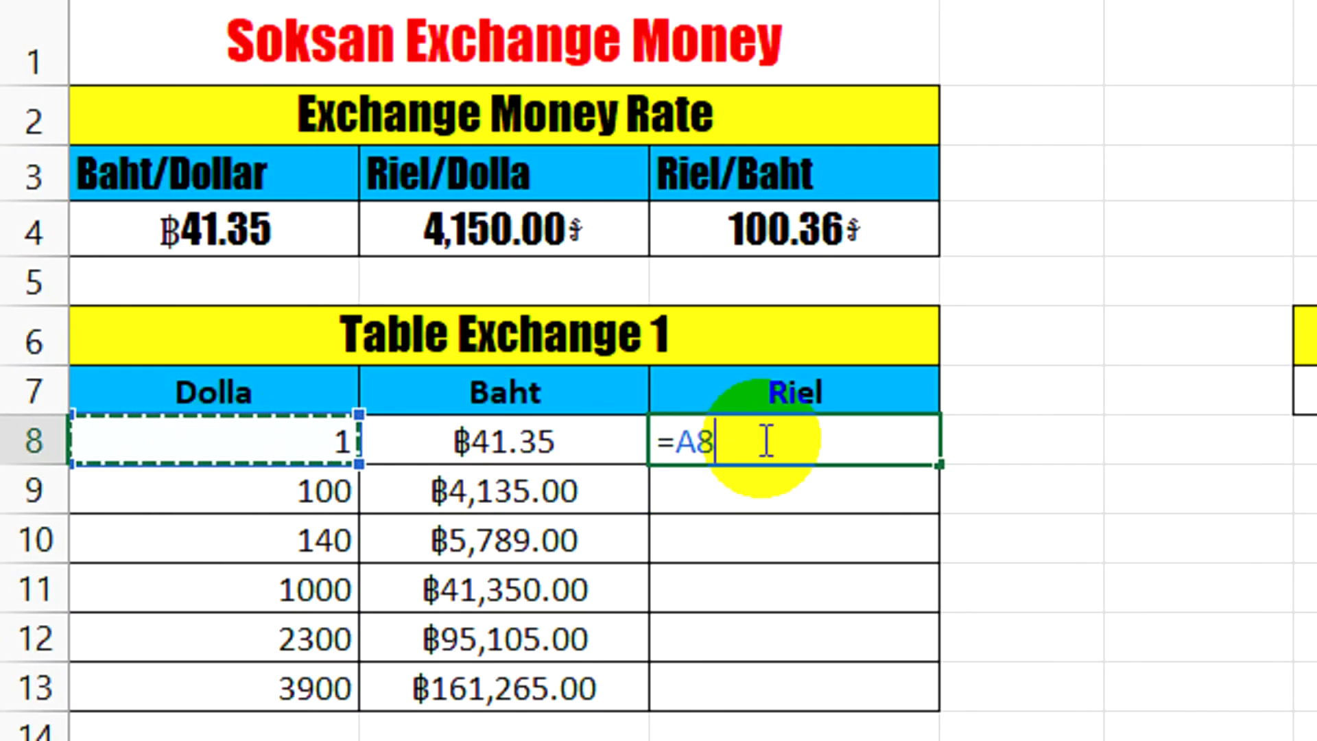
text(*)
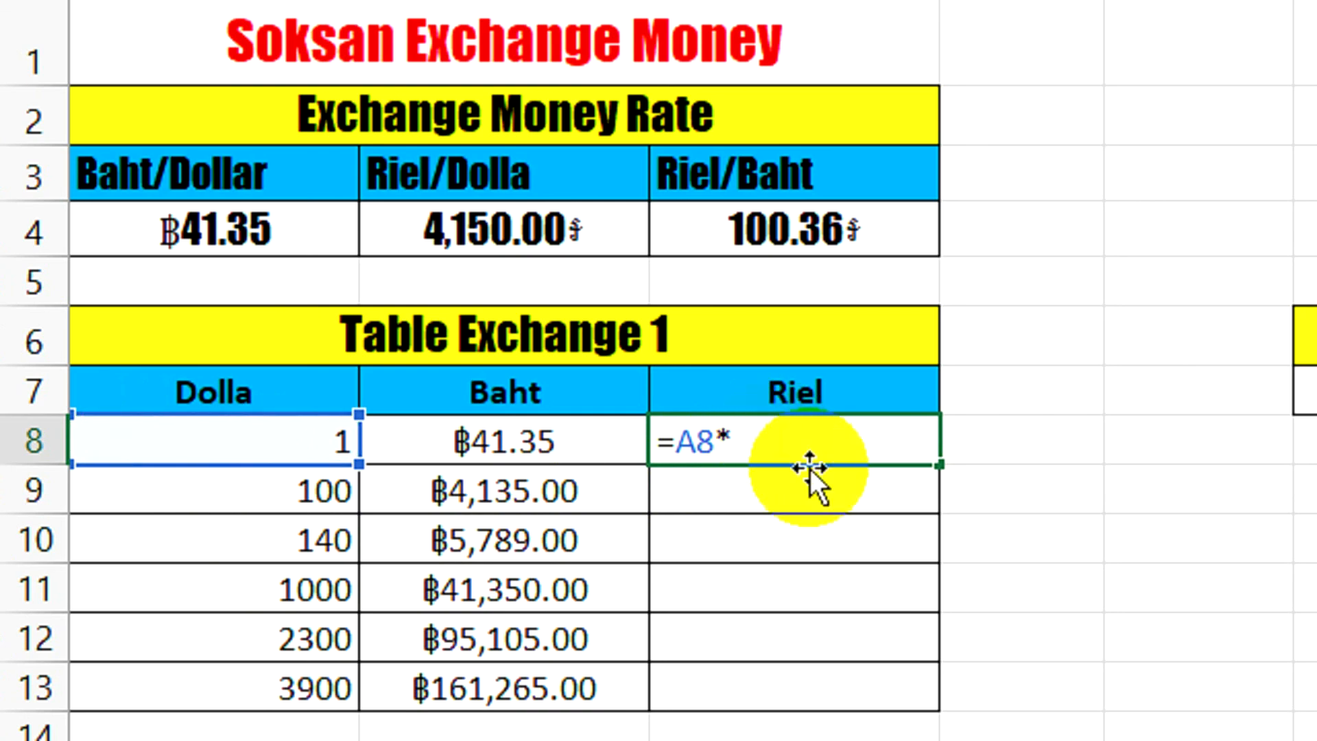
click(497, 237)
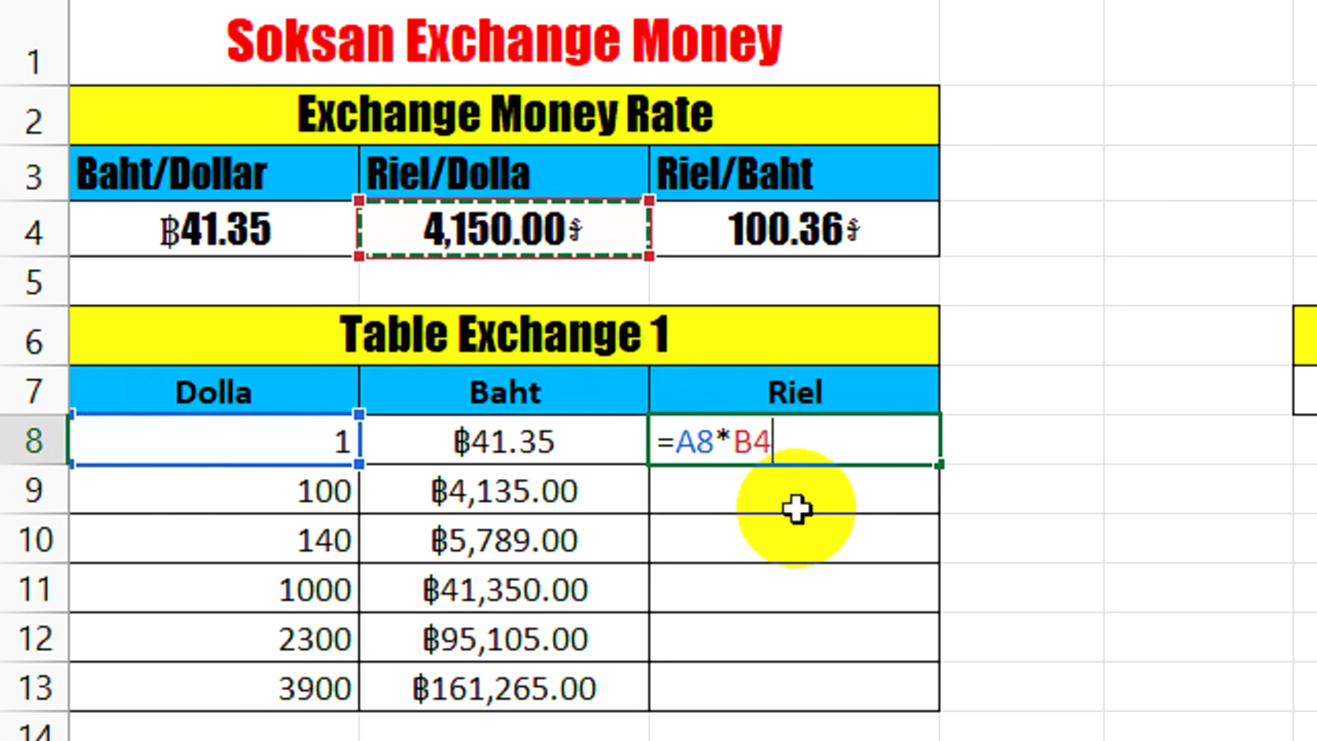
drag(775, 441, 734, 441)
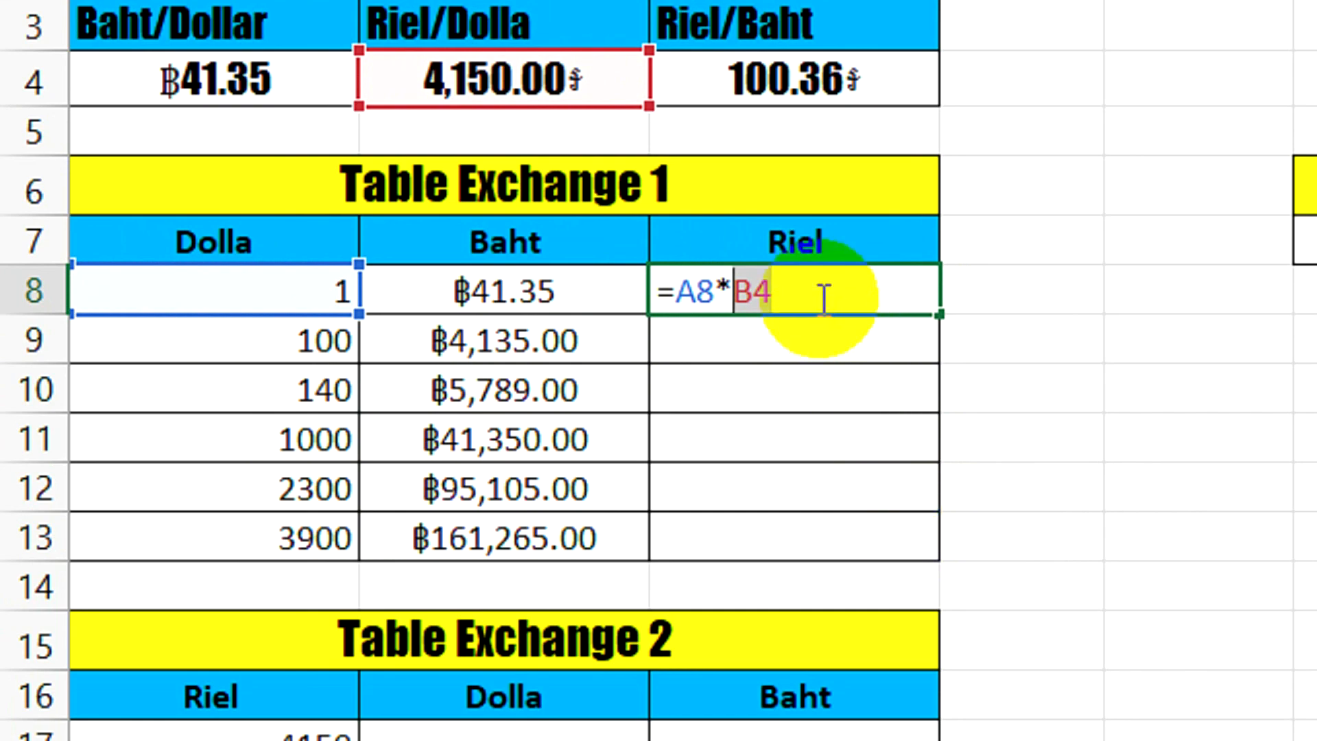
click(815, 290)
drag(828, 297, 736, 299)
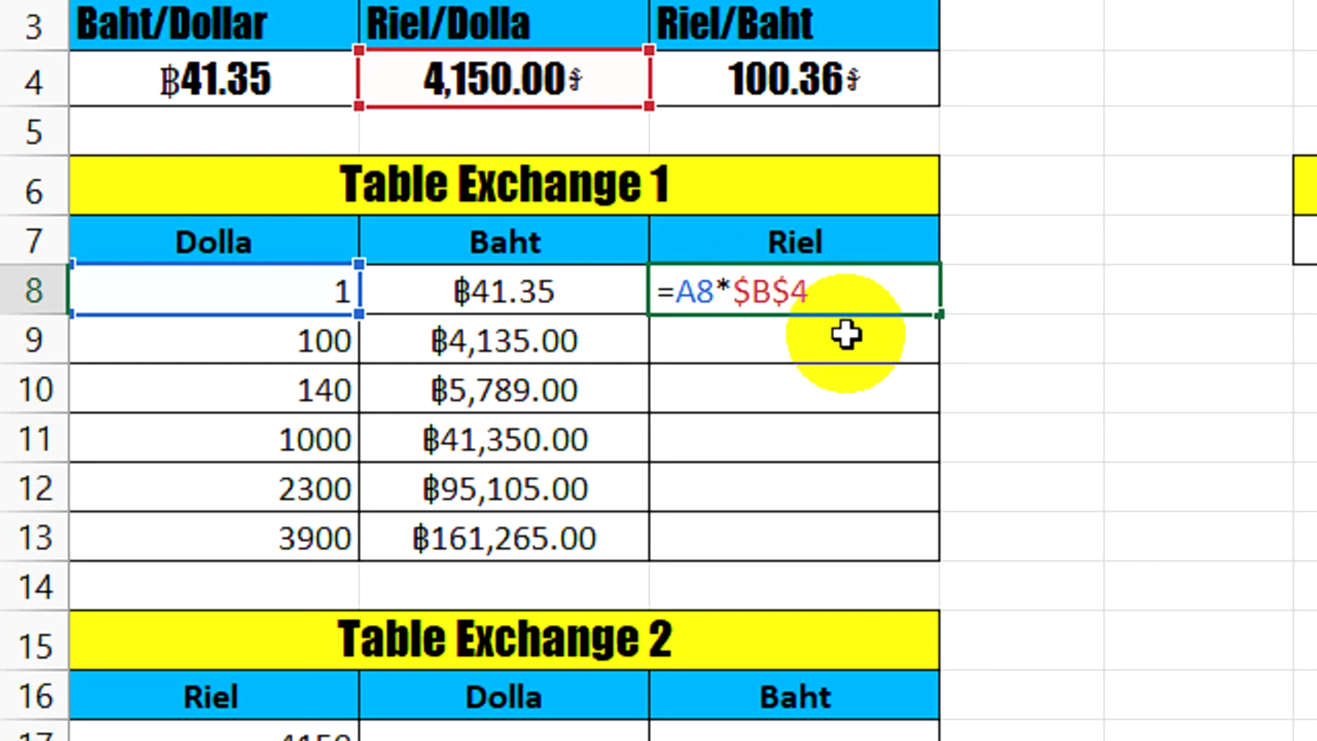
key(Return)
Fill the riel formula from C8 down to C13 and check cells C9 and C8
click(846, 295)
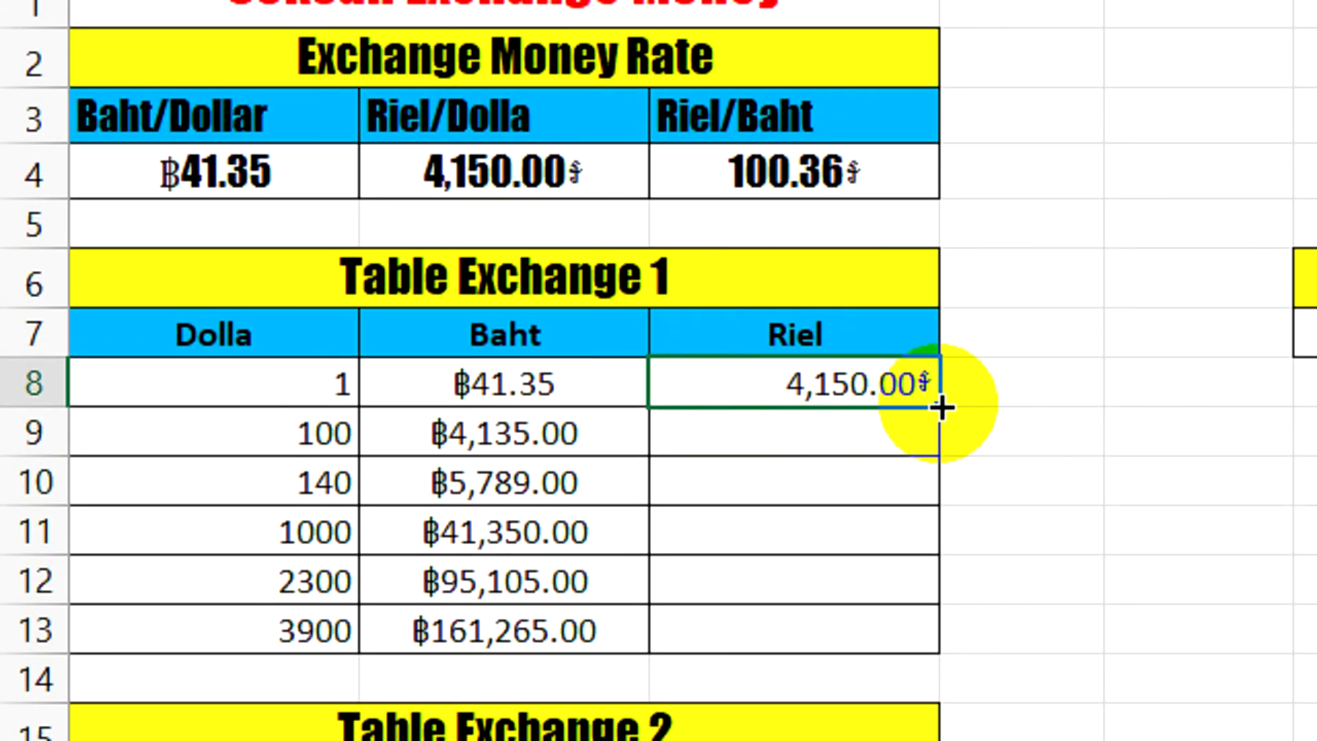
drag(939, 405, 926, 620)
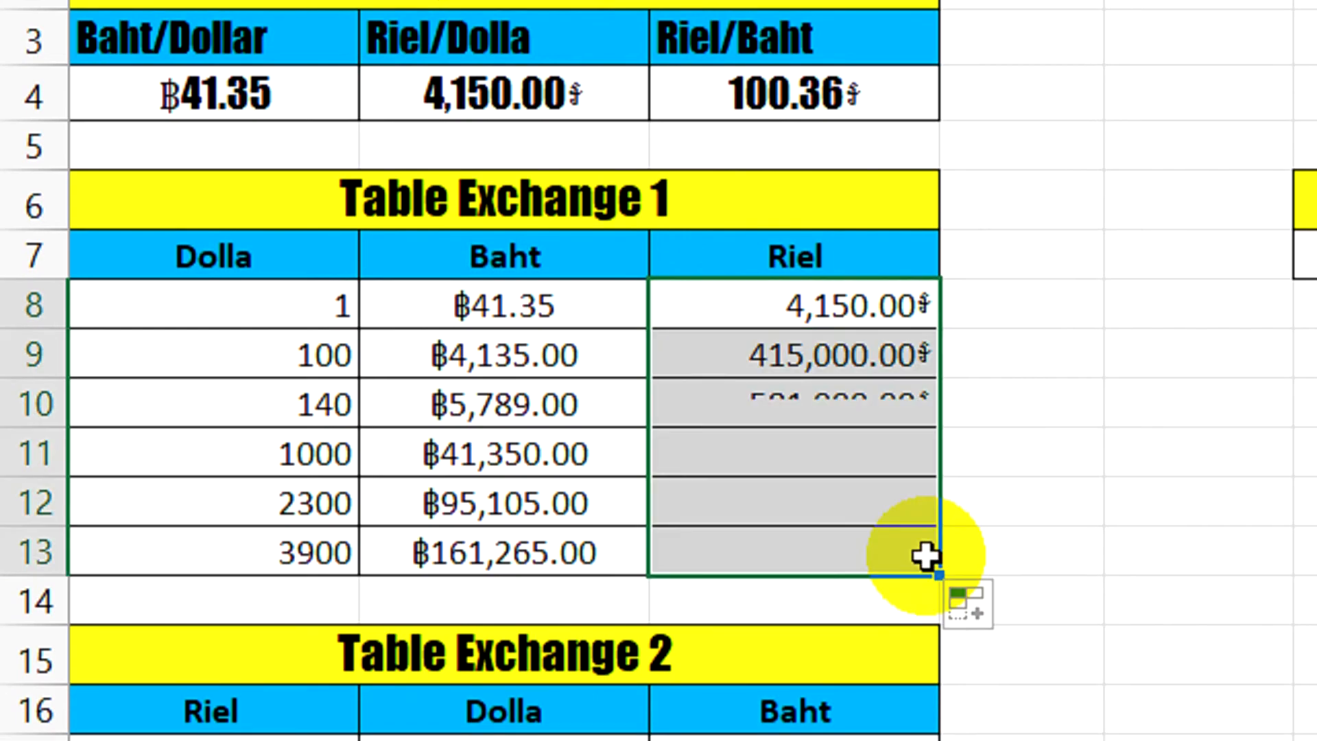
click(744, 355)
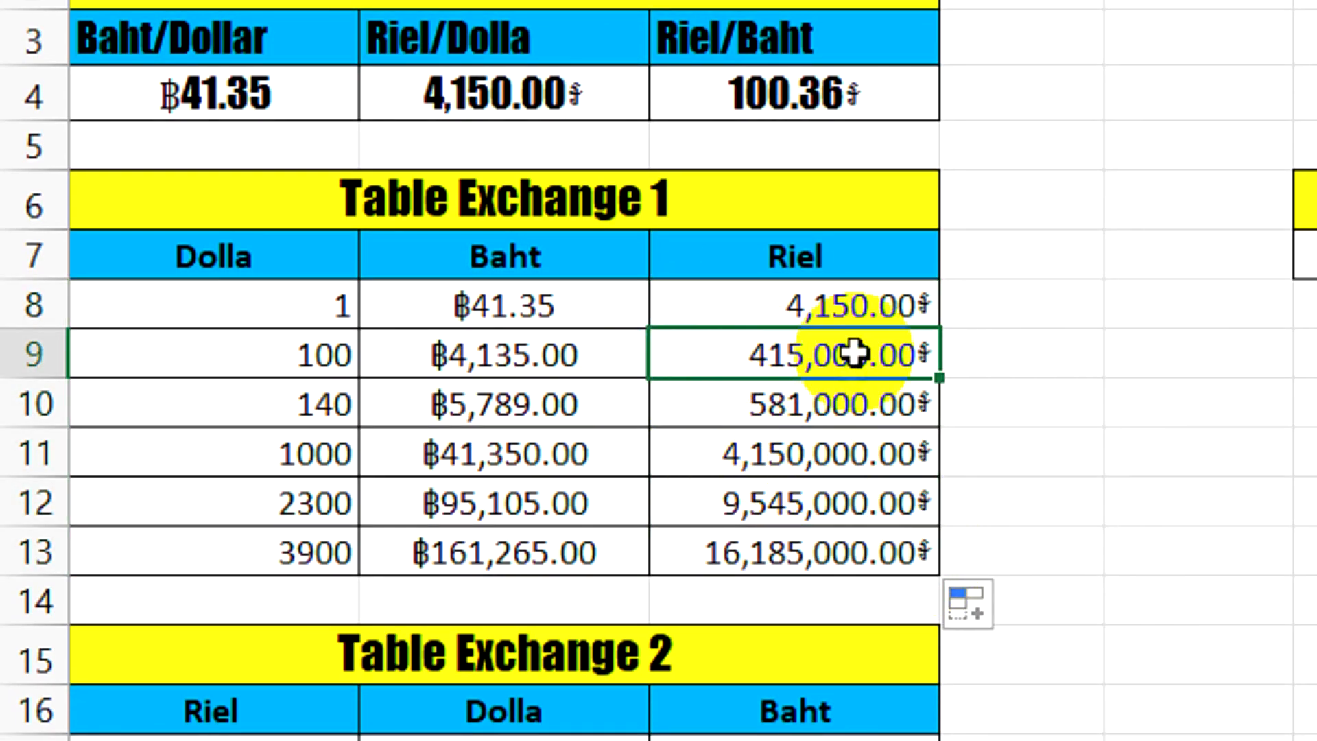
click(860, 310)
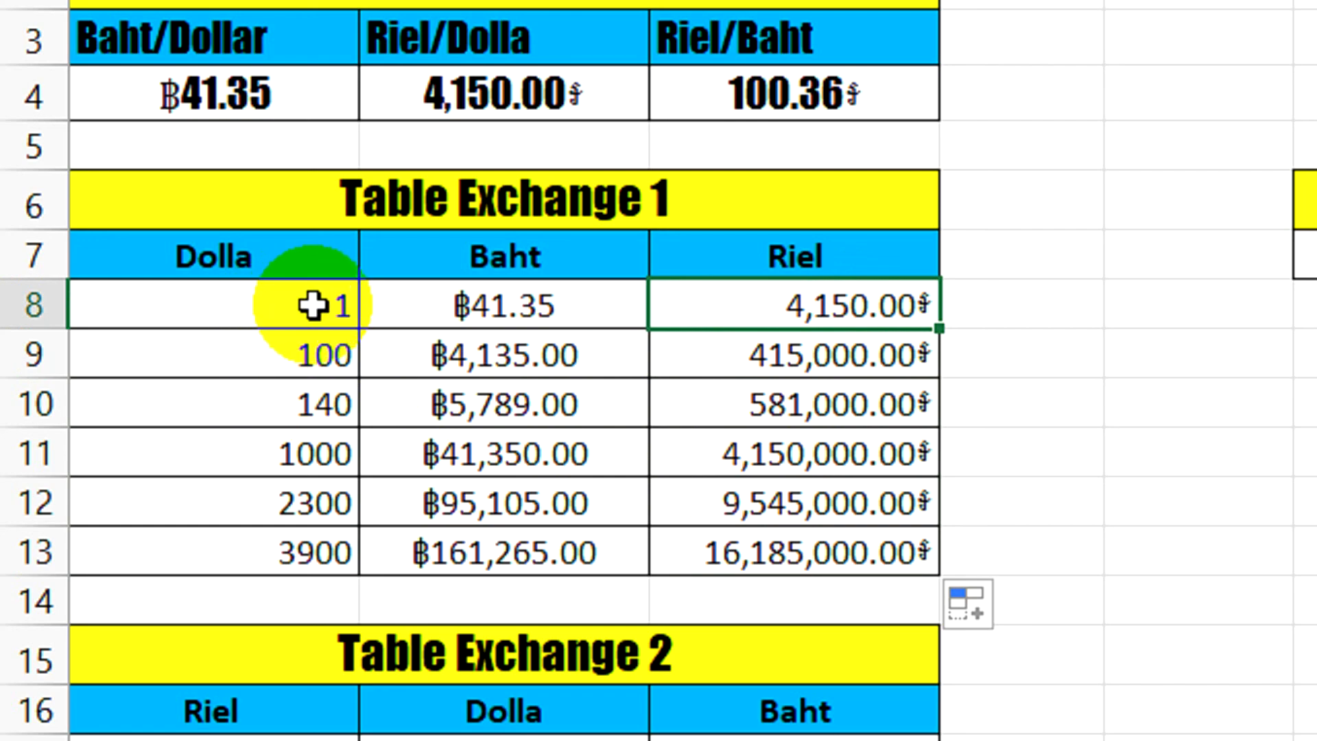
Format the dollar amounts in A8 through A13 as Currency with no decimal places
drag(285, 310, 355, 535)
drag(312, 306, 314, 538)
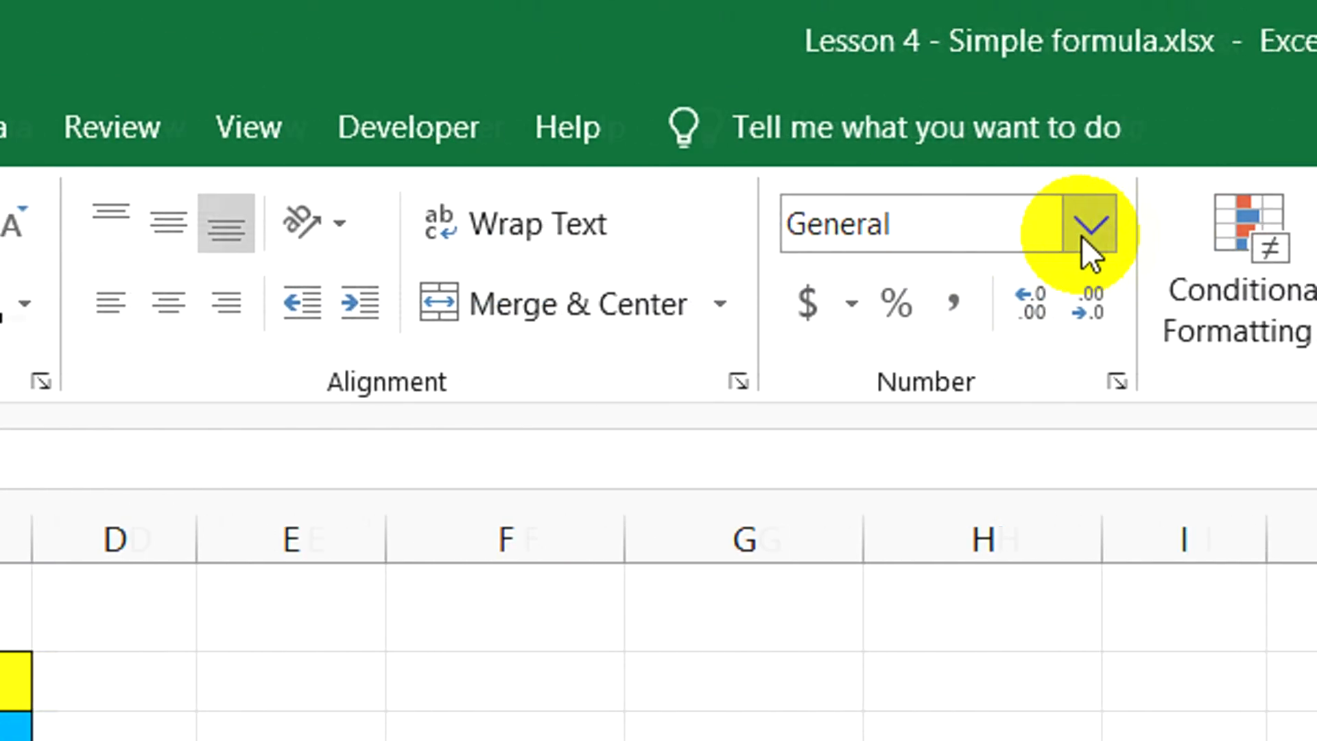
click(989, 232)
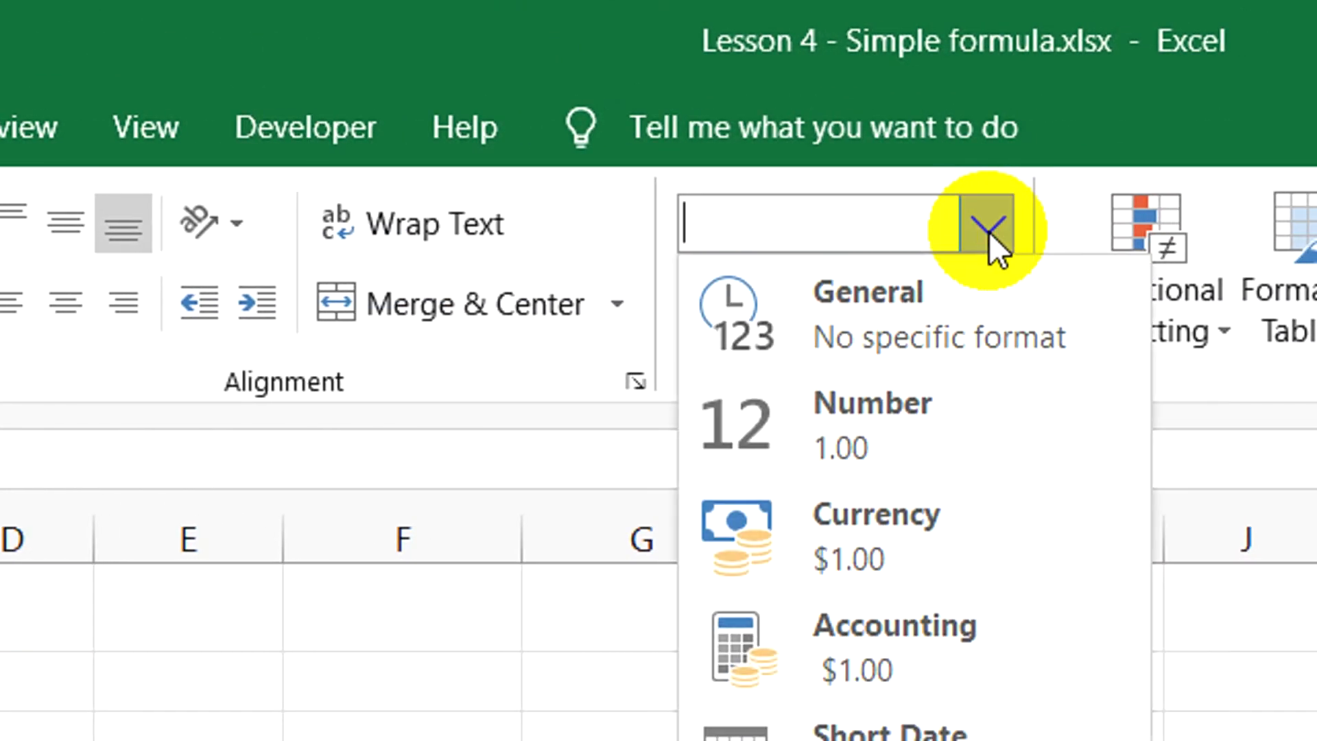
click(896, 513)
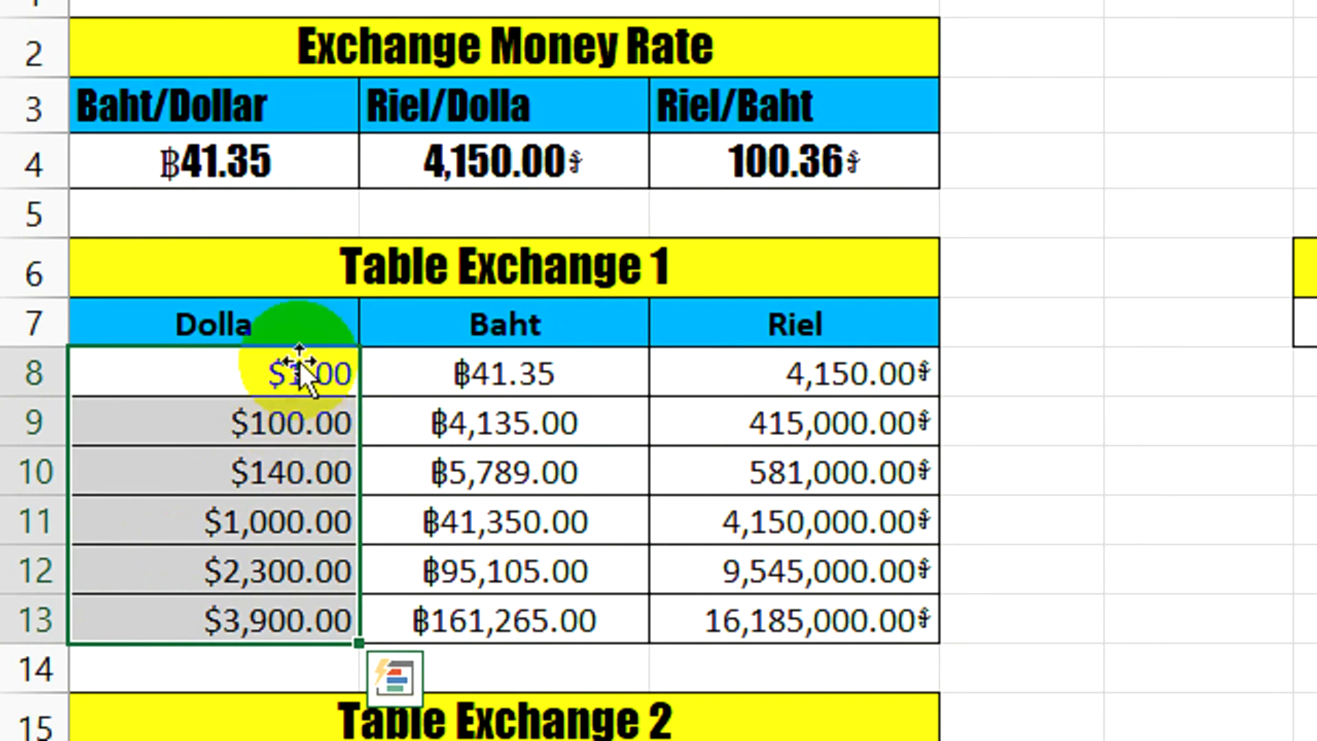
drag(309, 380, 271, 622)
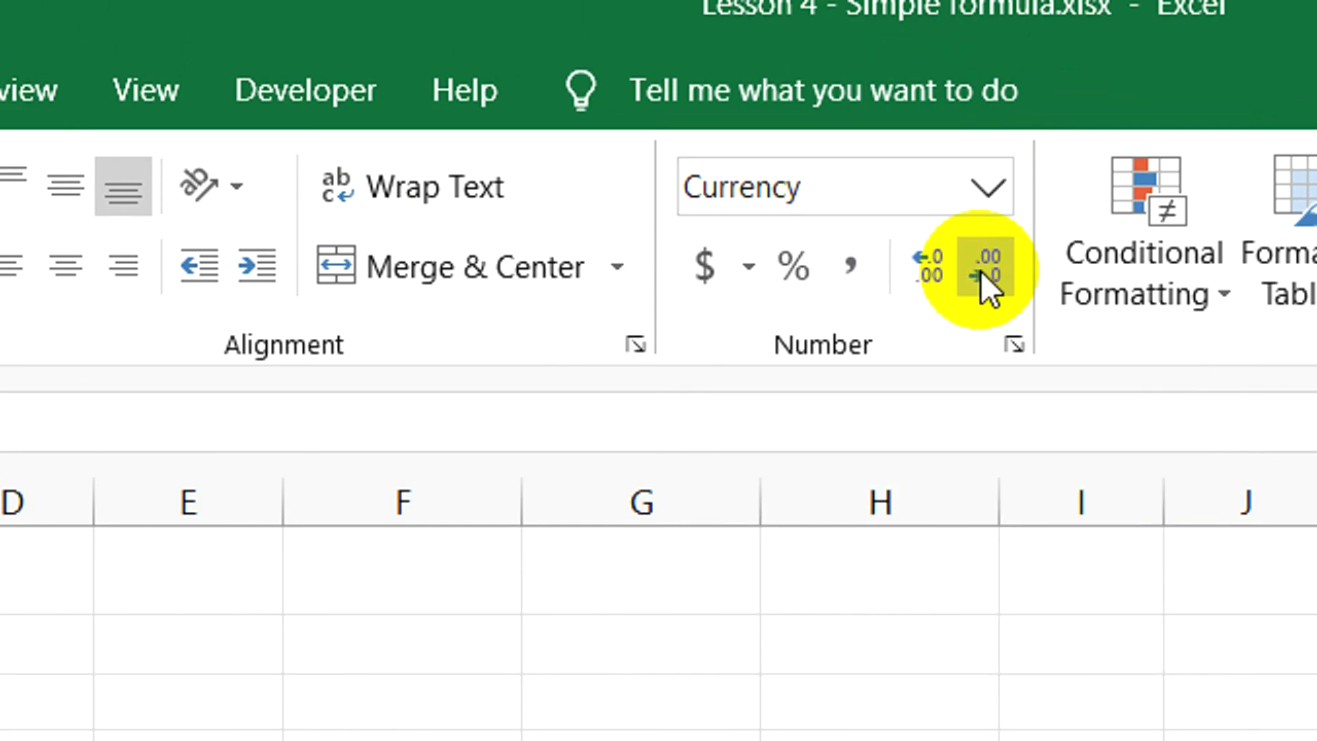
click(981, 270)
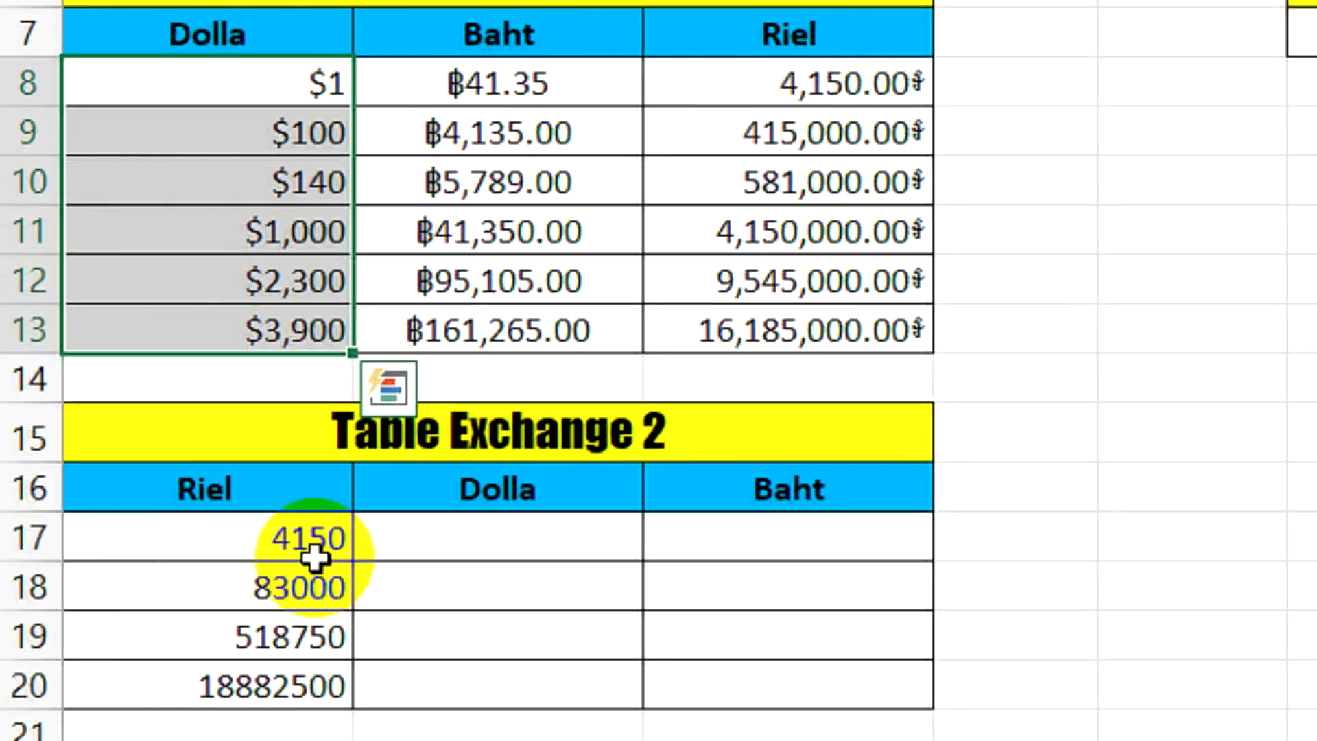
Begin the riel-to-dollar formula in cell B17 of Table Exchange 2 with a reference to the riel amount, =A17
click(307, 545)
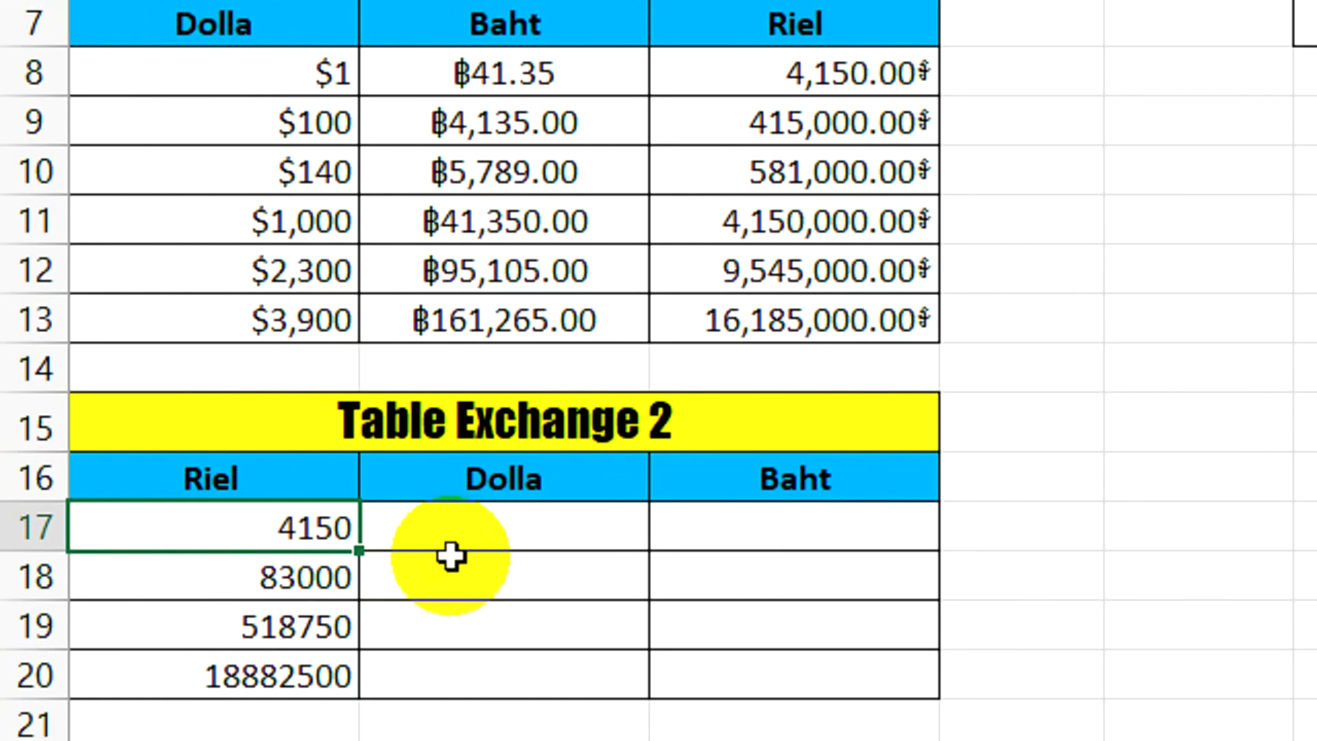
click(483, 538)
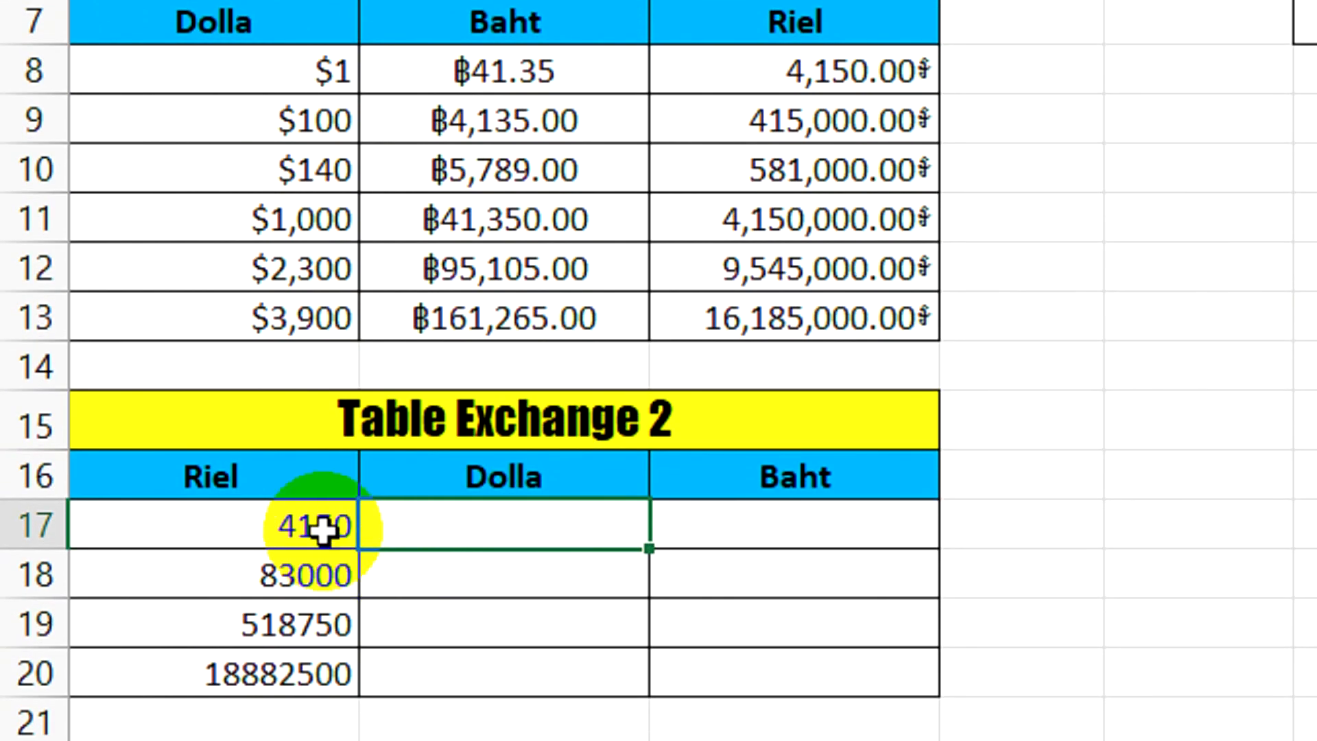
click(725, 536)
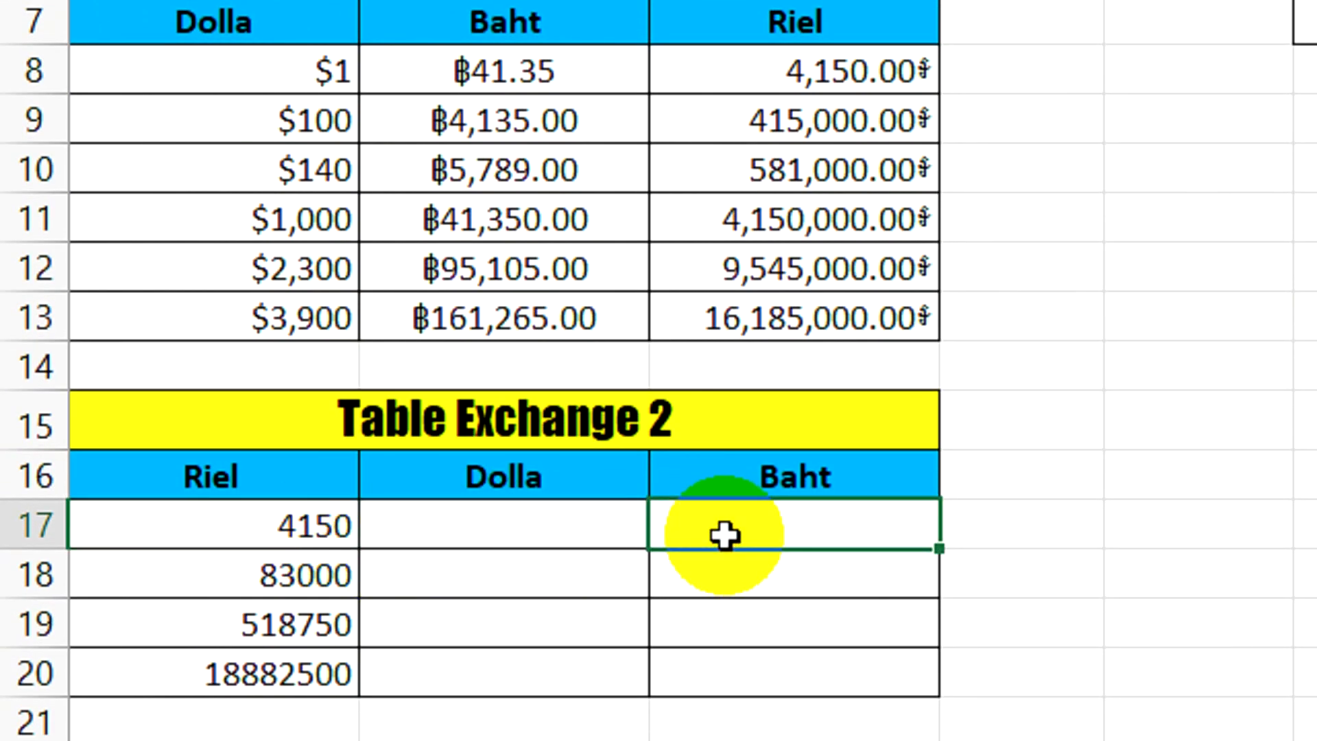
click(513, 531)
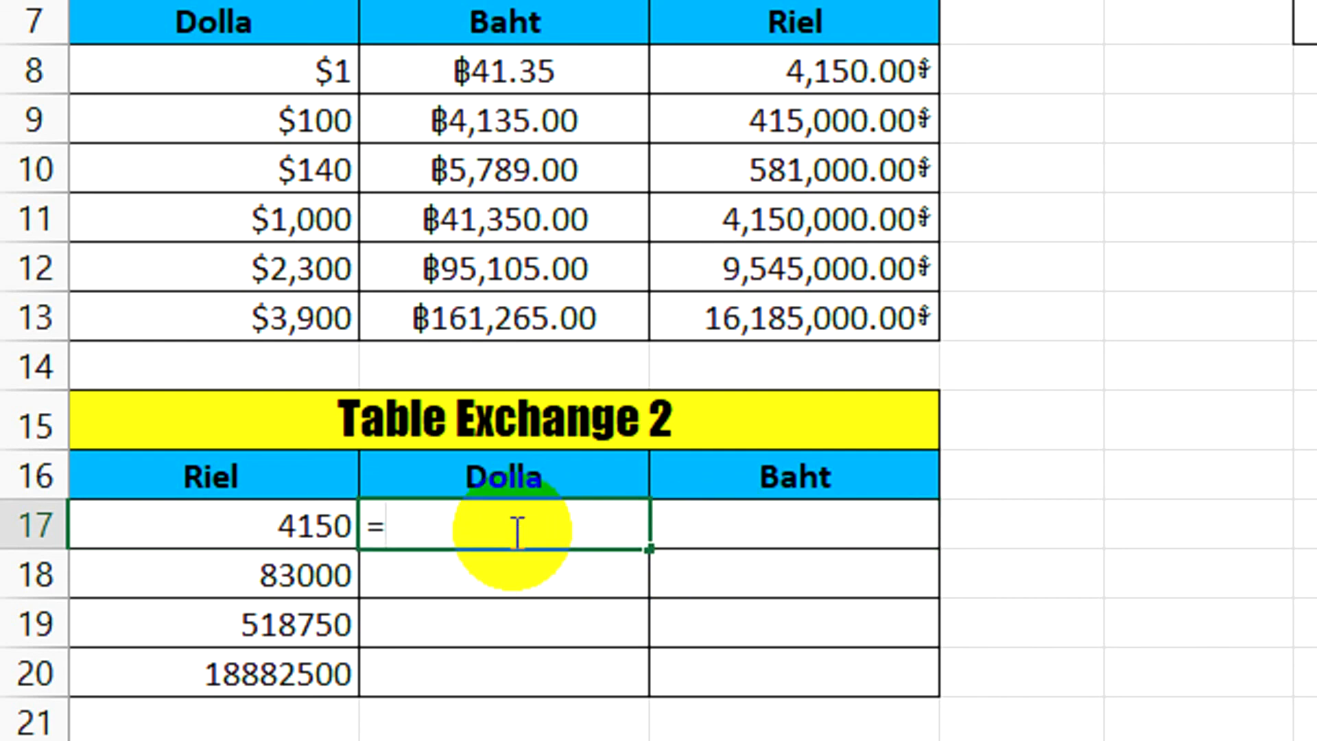
text(=)
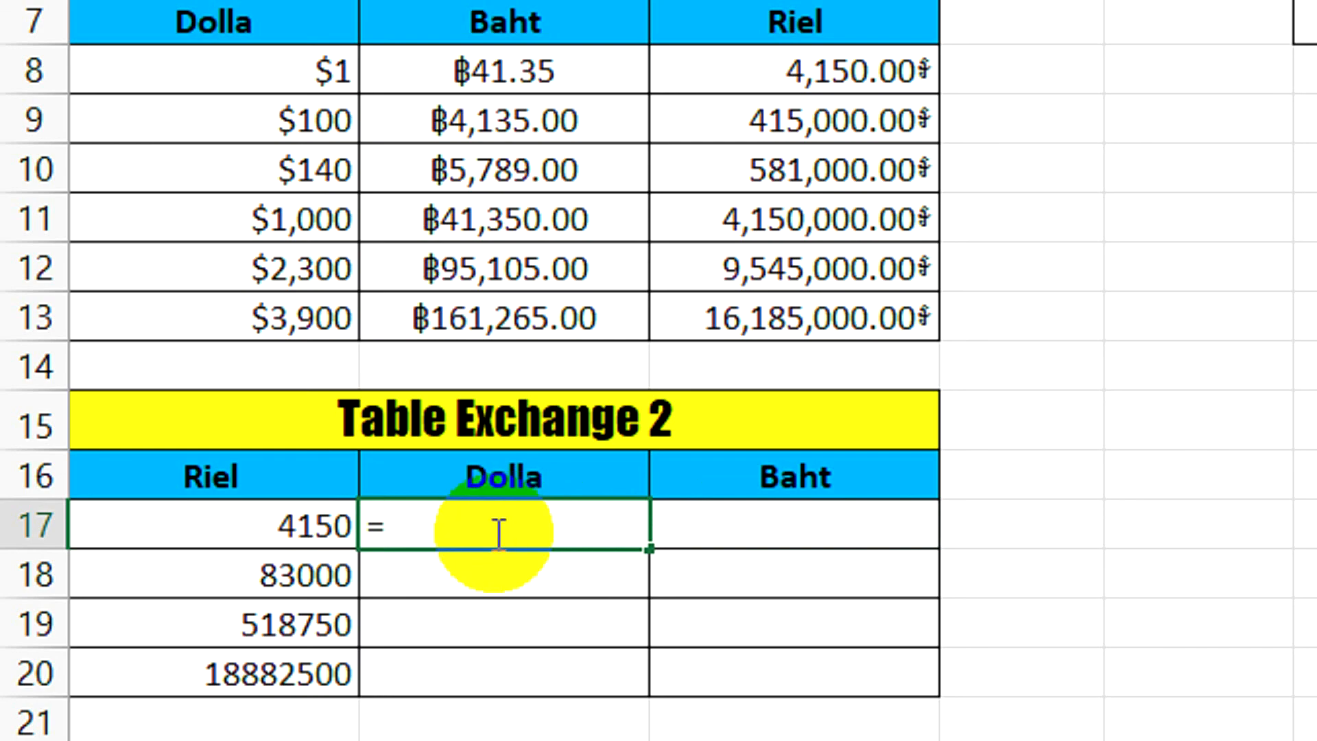
click(276, 526)
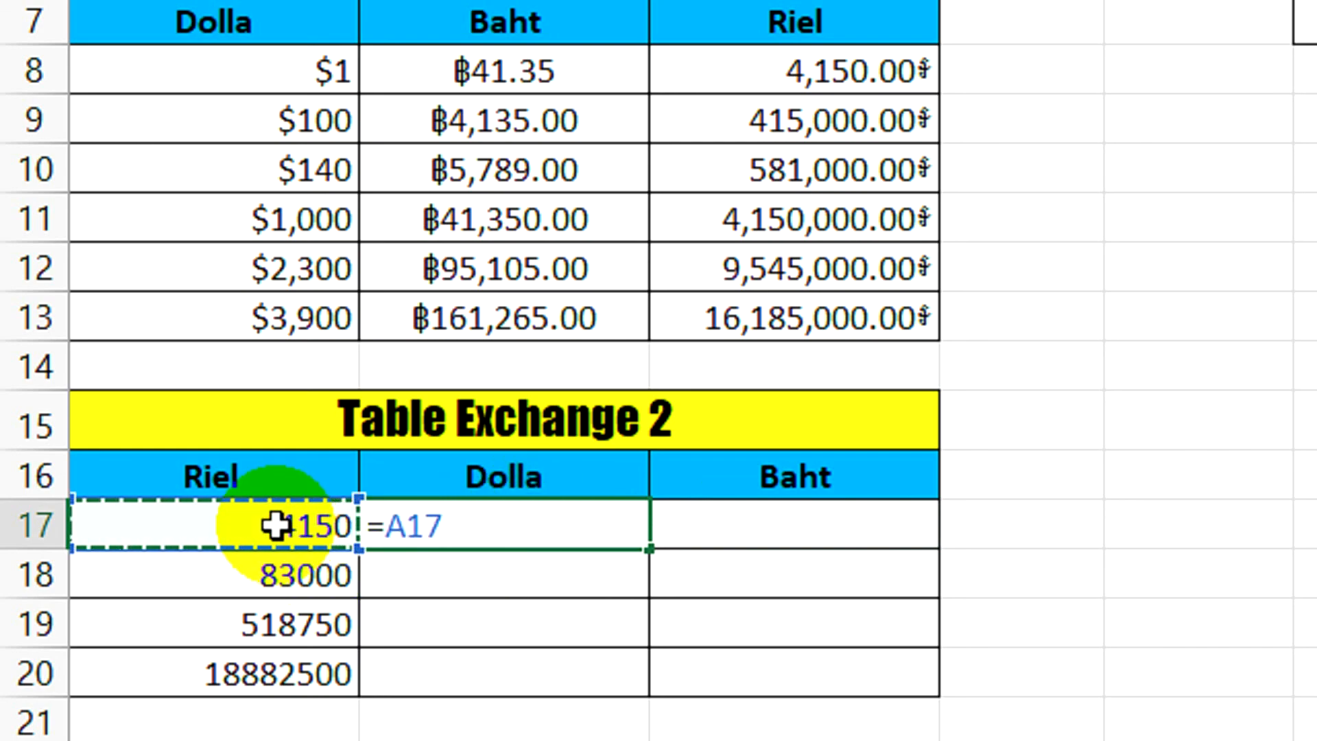
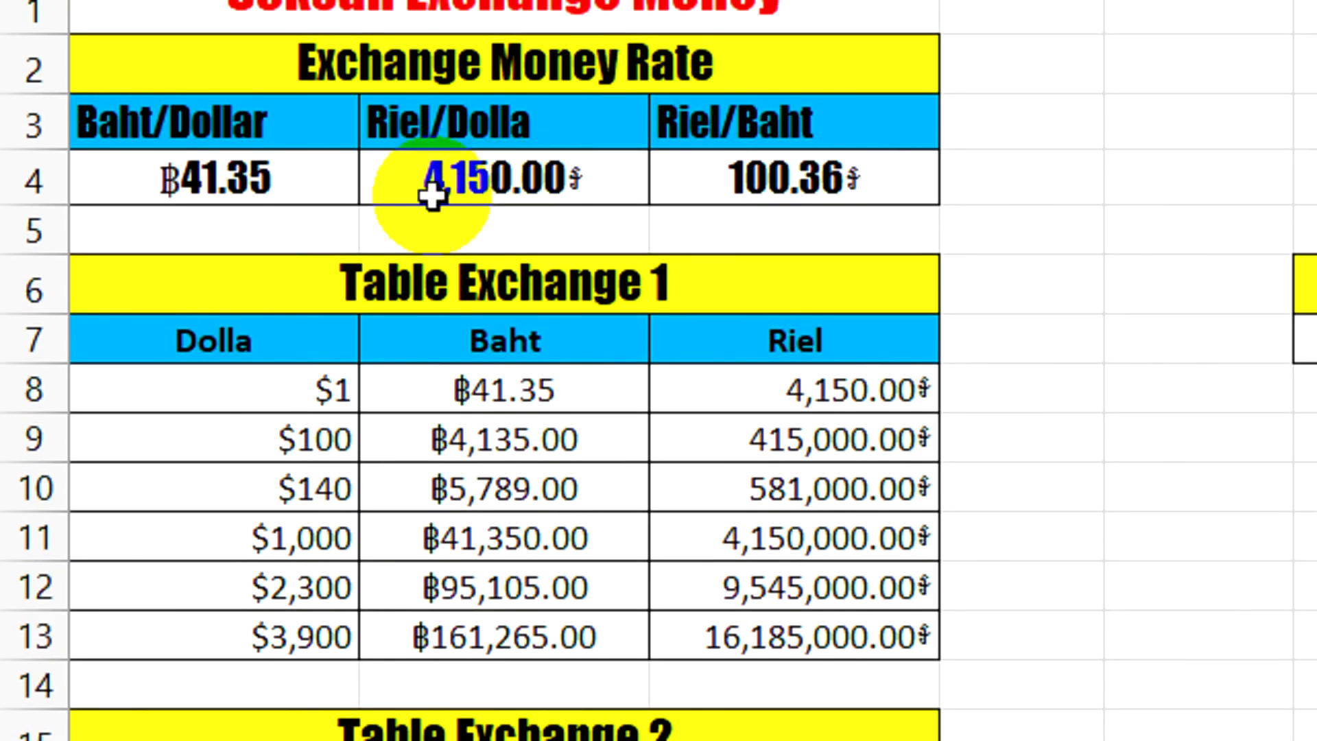
Complete the riel-to-dollar formula in B17 as =A17/$B$4, with an absolute reference to the Riel/Dolla rate
click(468, 188)
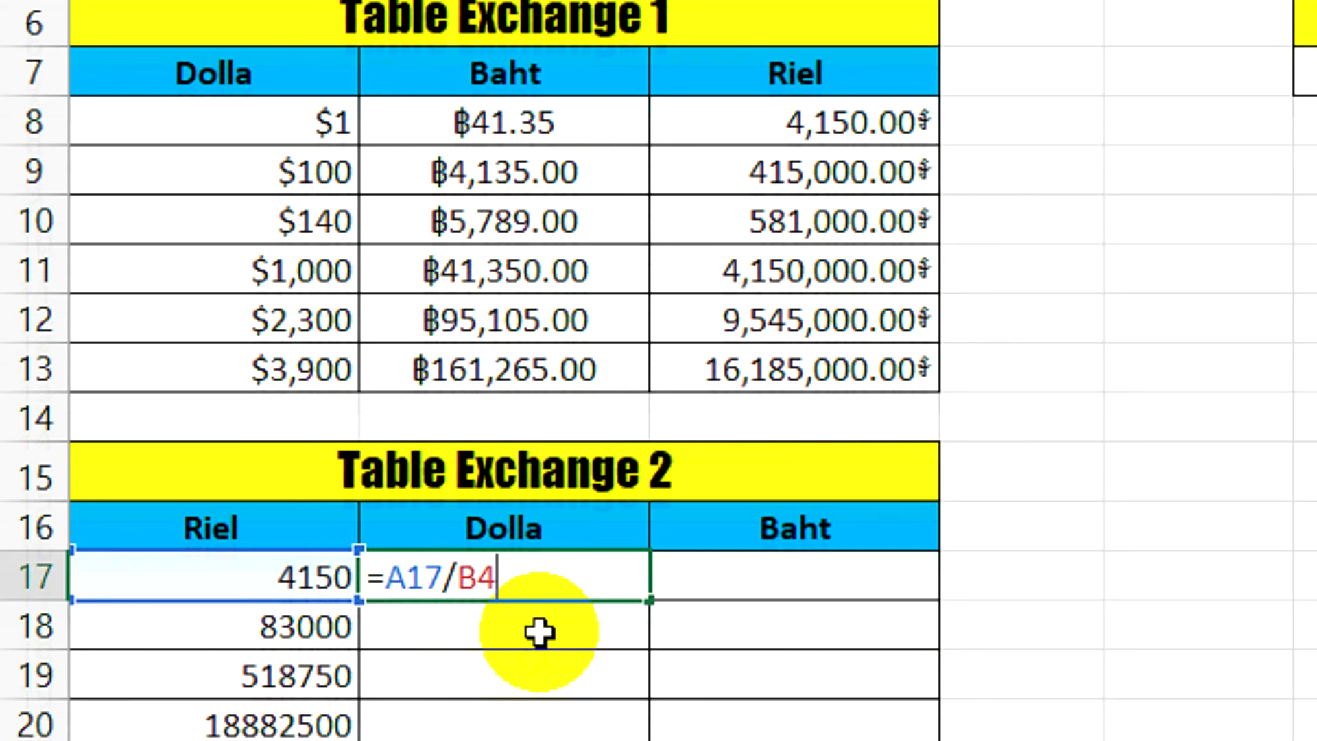
drag(518, 570, 466, 576)
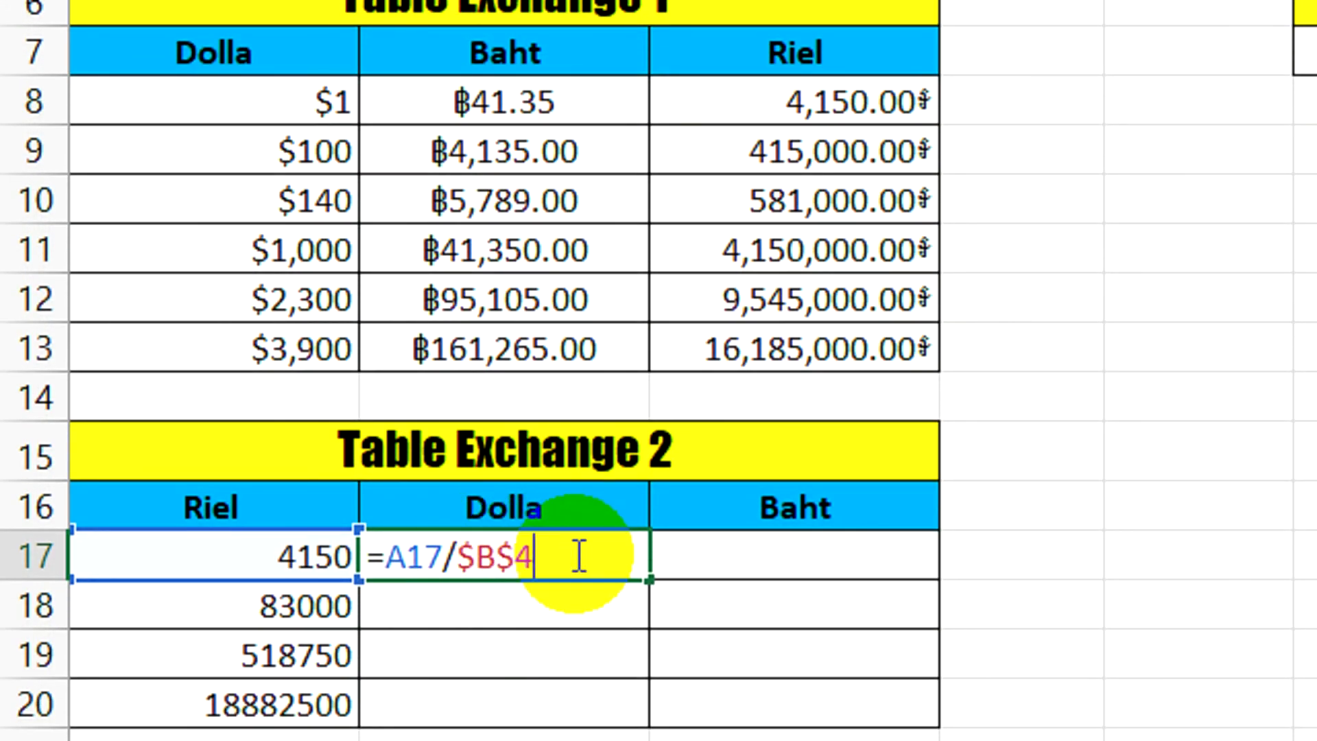
key(Return)
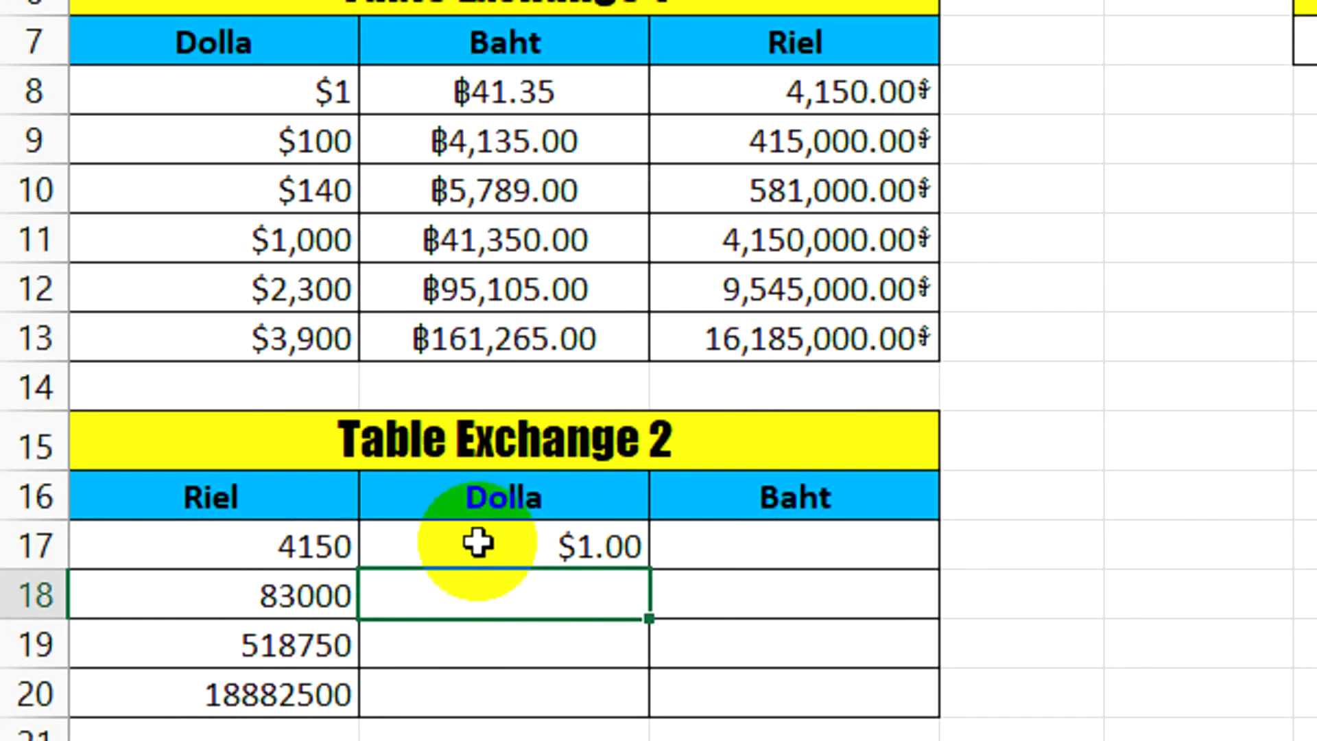
Fill the dollar formula from B17 down to B20
click(478, 544)
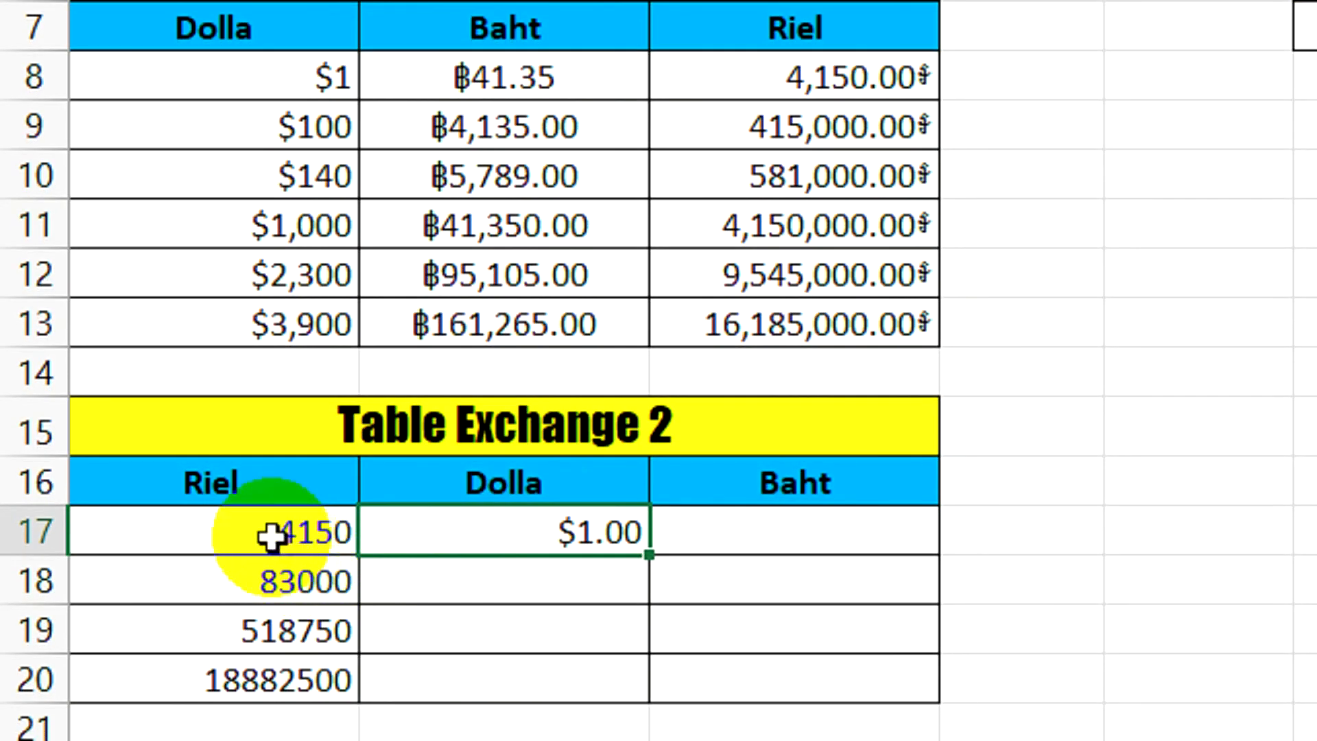
click(259, 548)
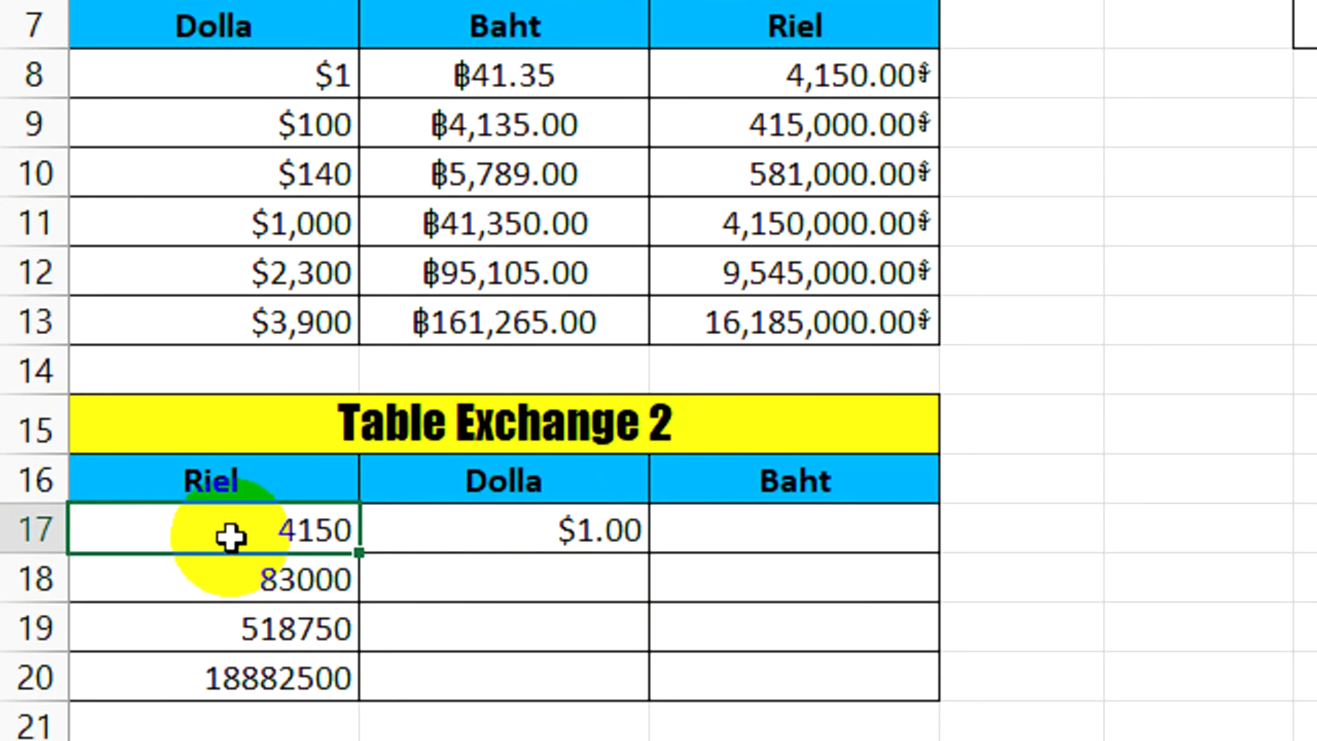
click(483, 526)
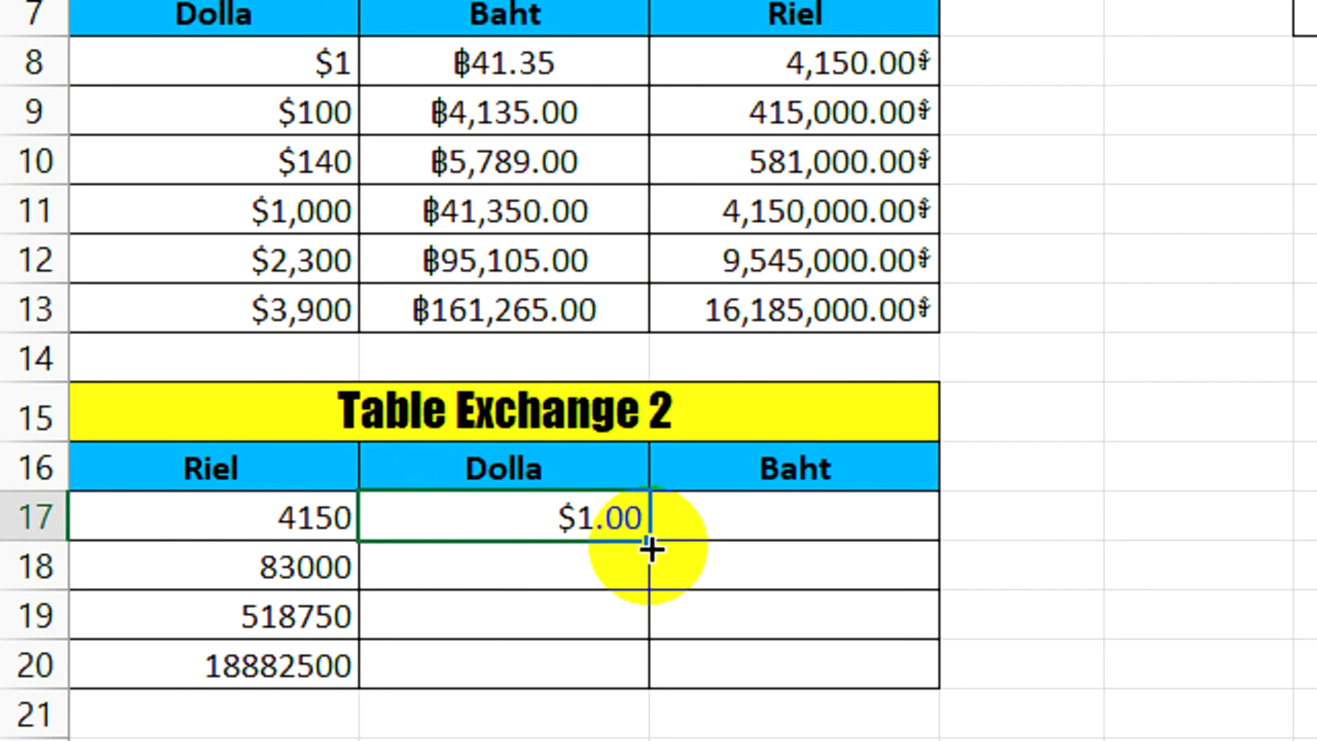
drag(649, 555, 649, 664)
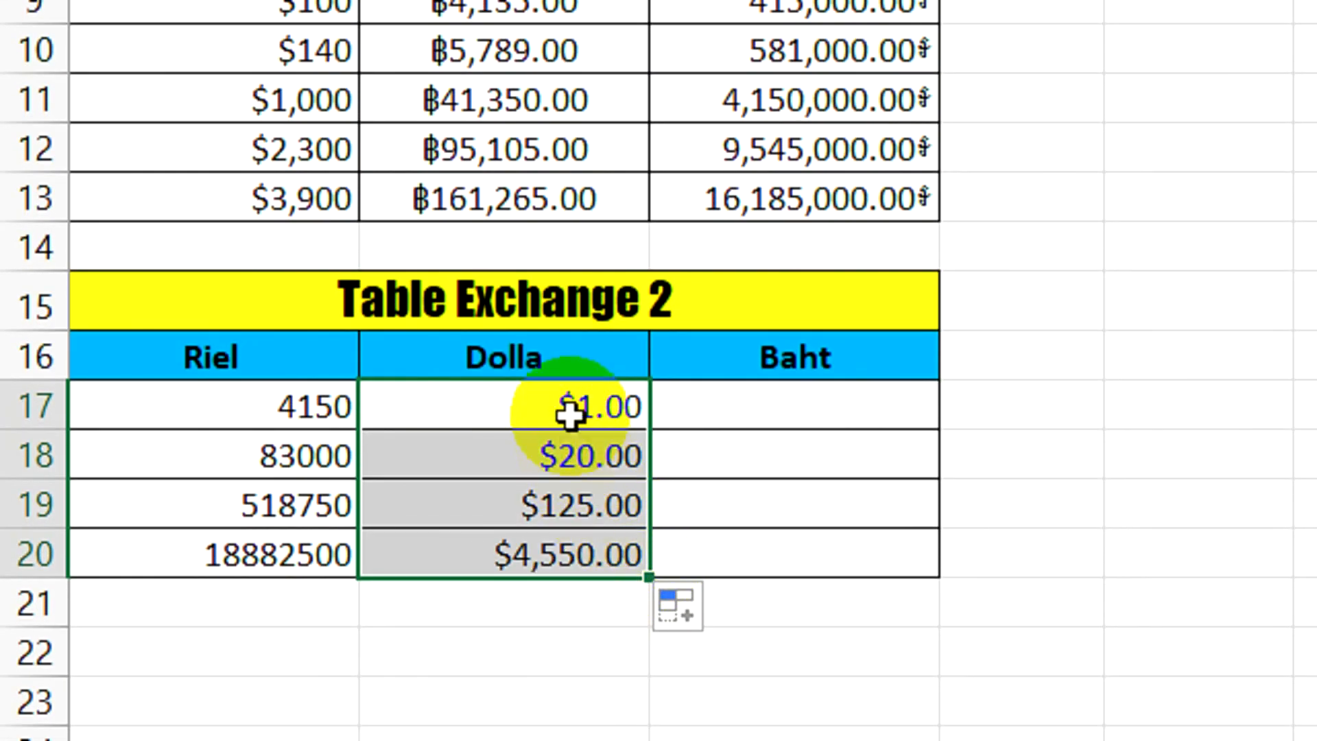
Review the formula in B17, examining its relative reference A17 and its absolute rate reference $B$4
click(568, 411)
double_click(569, 404)
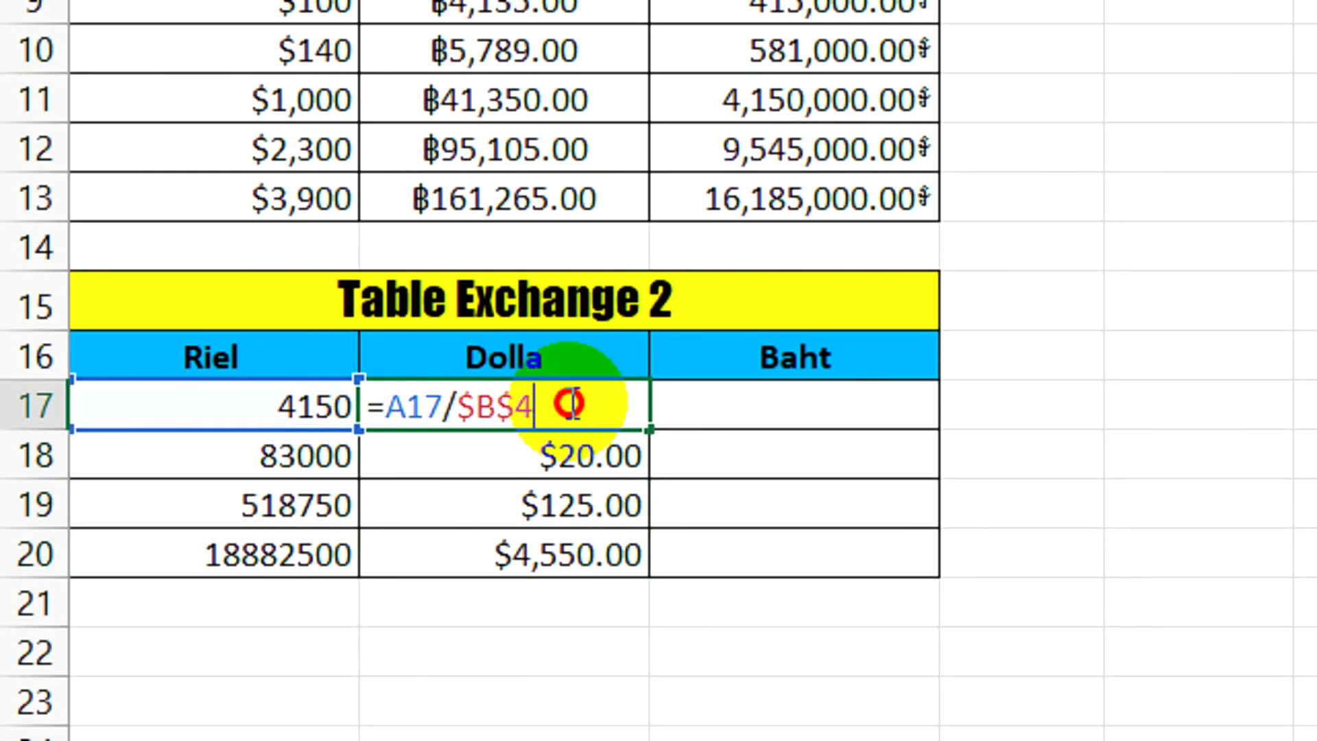
drag(531, 405, 483, 409)
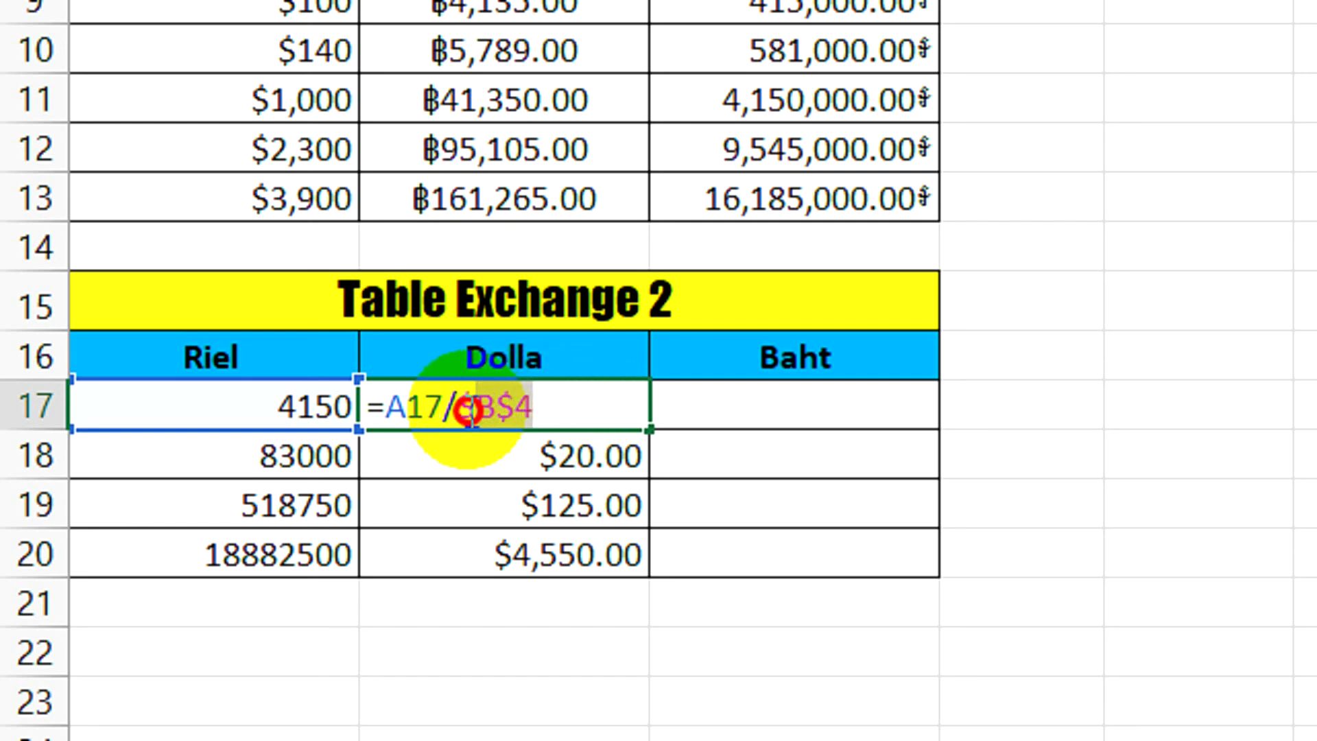
click(559, 403)
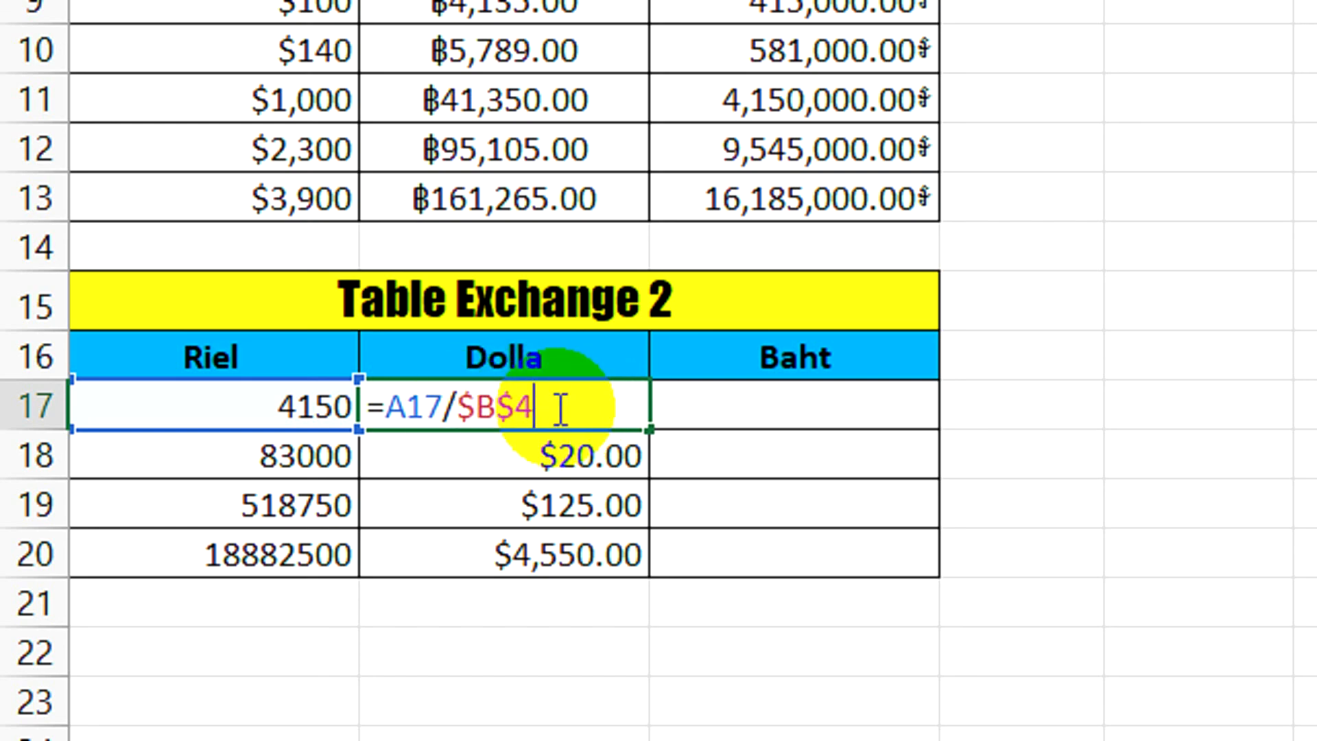
drag(384, 406, 424, 406)
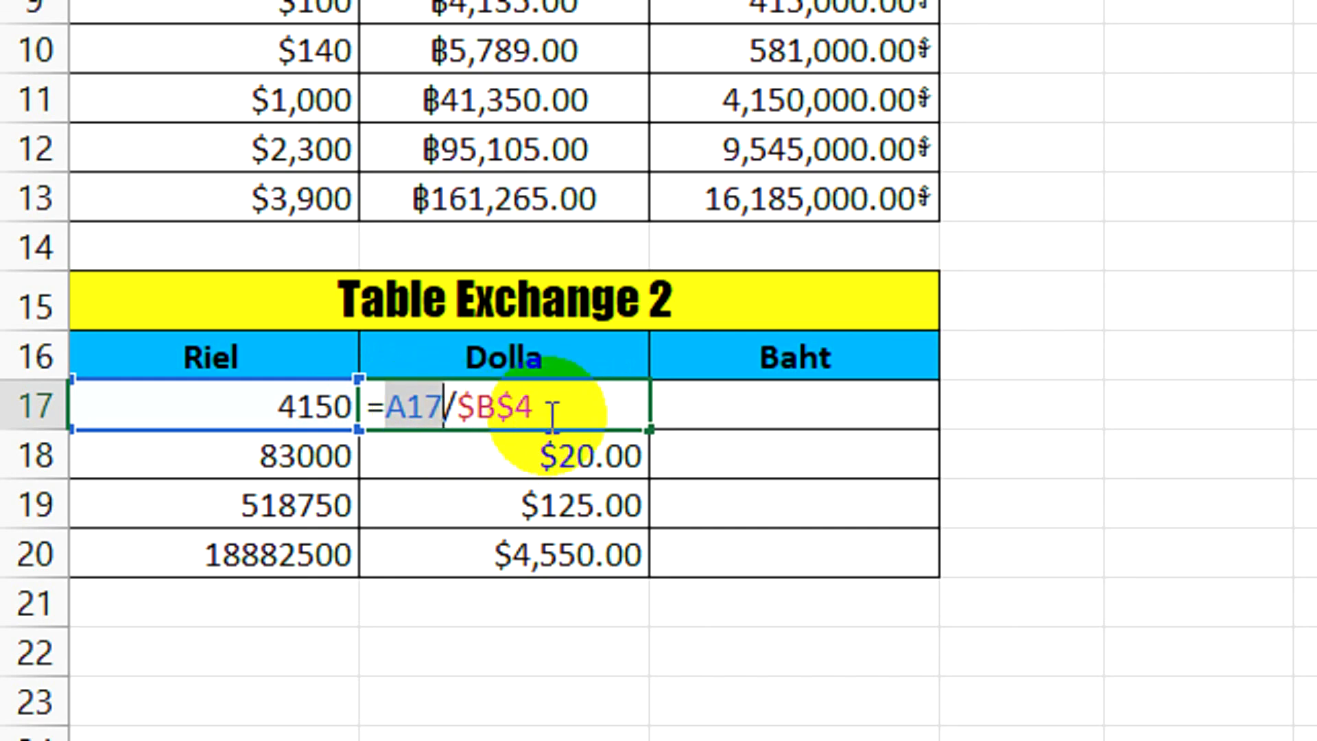
click(583, 404)
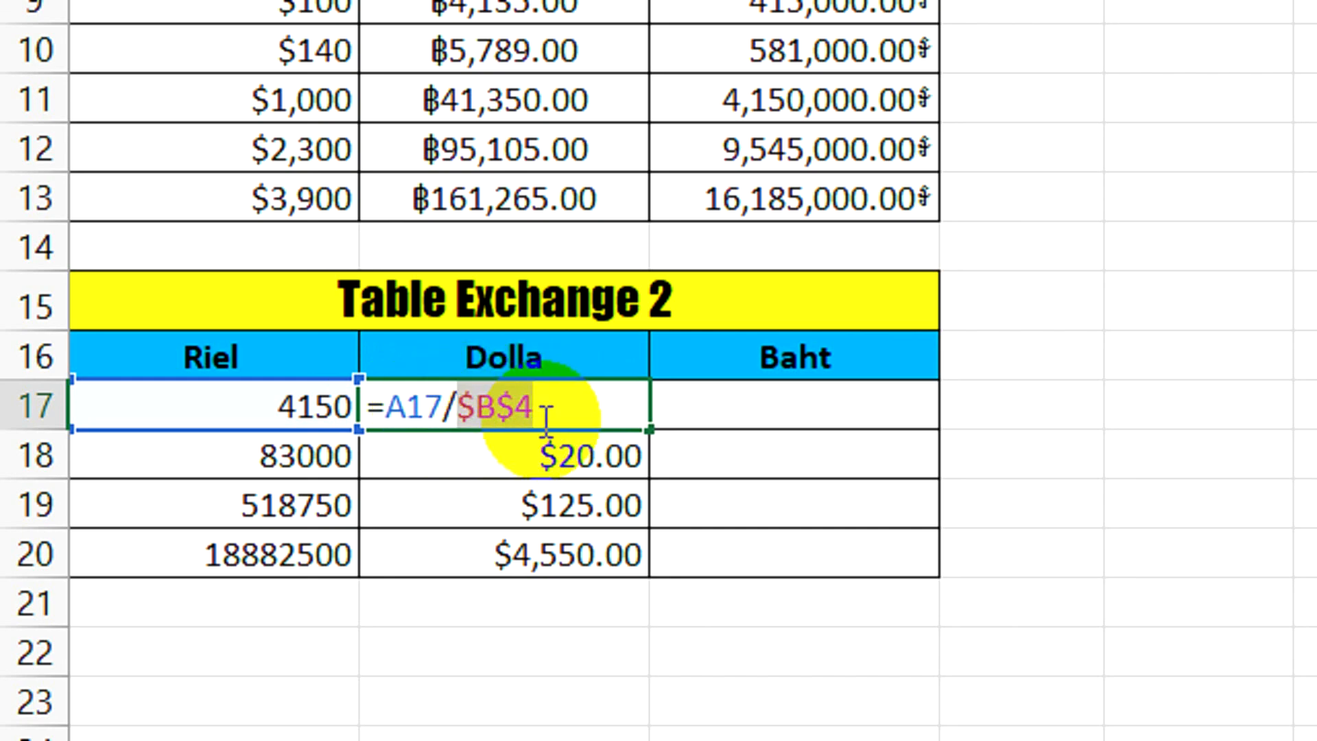
key(Return)
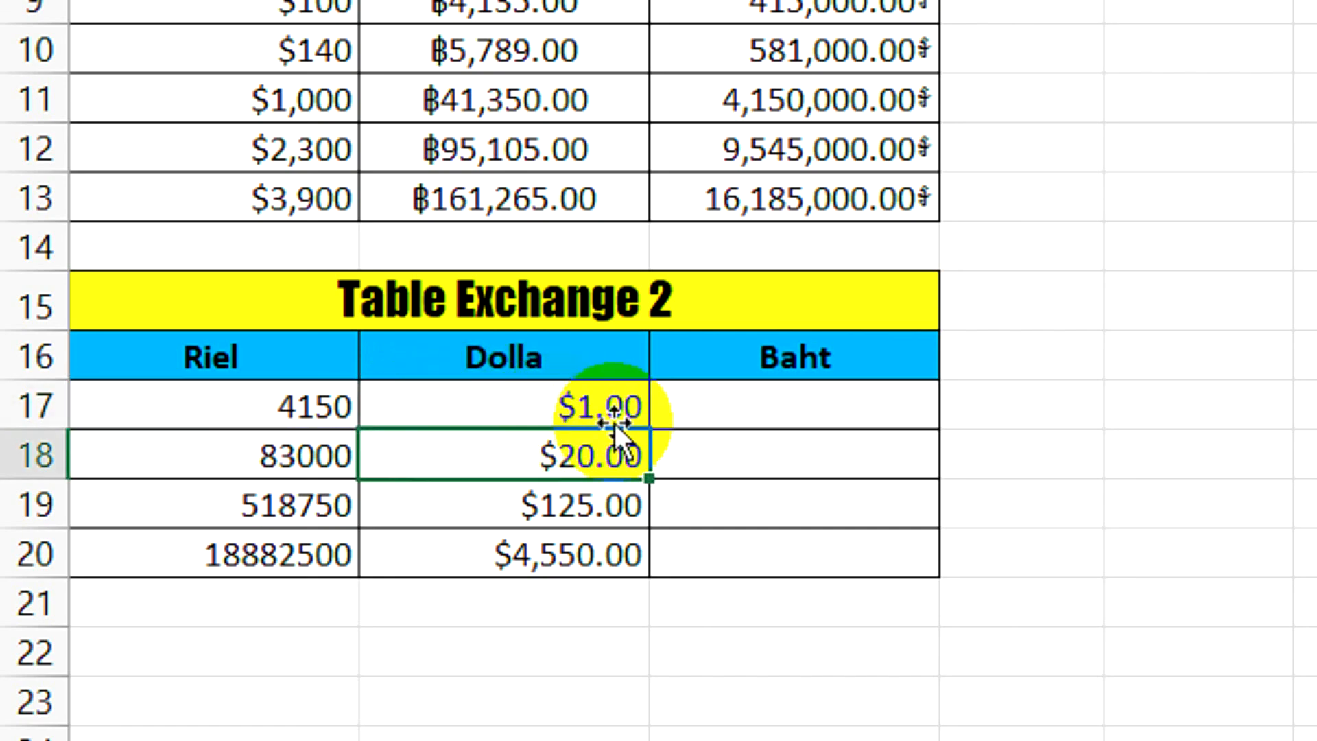
Enter =A17/$C$4 in C17 to convert riel to baht with an absolute rate reference, and fill it down to C20
click(741, 406)
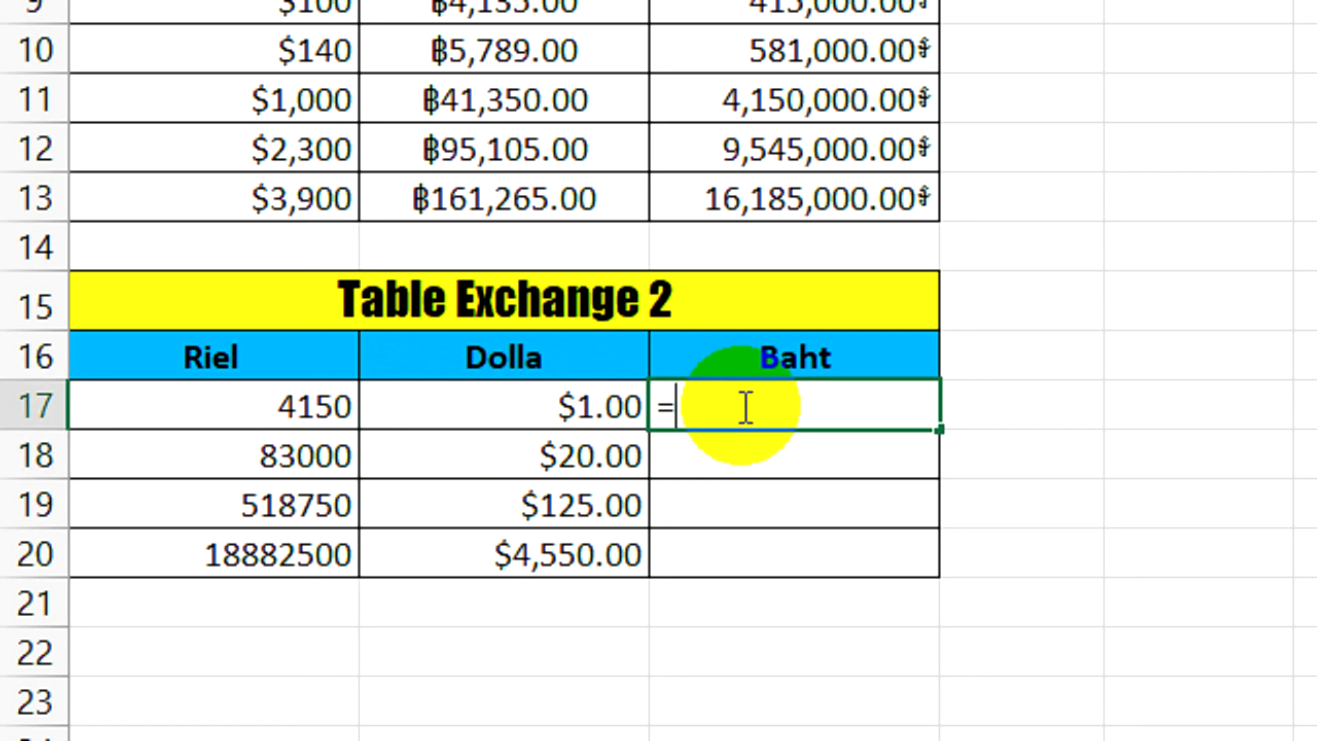
click(296, 409)
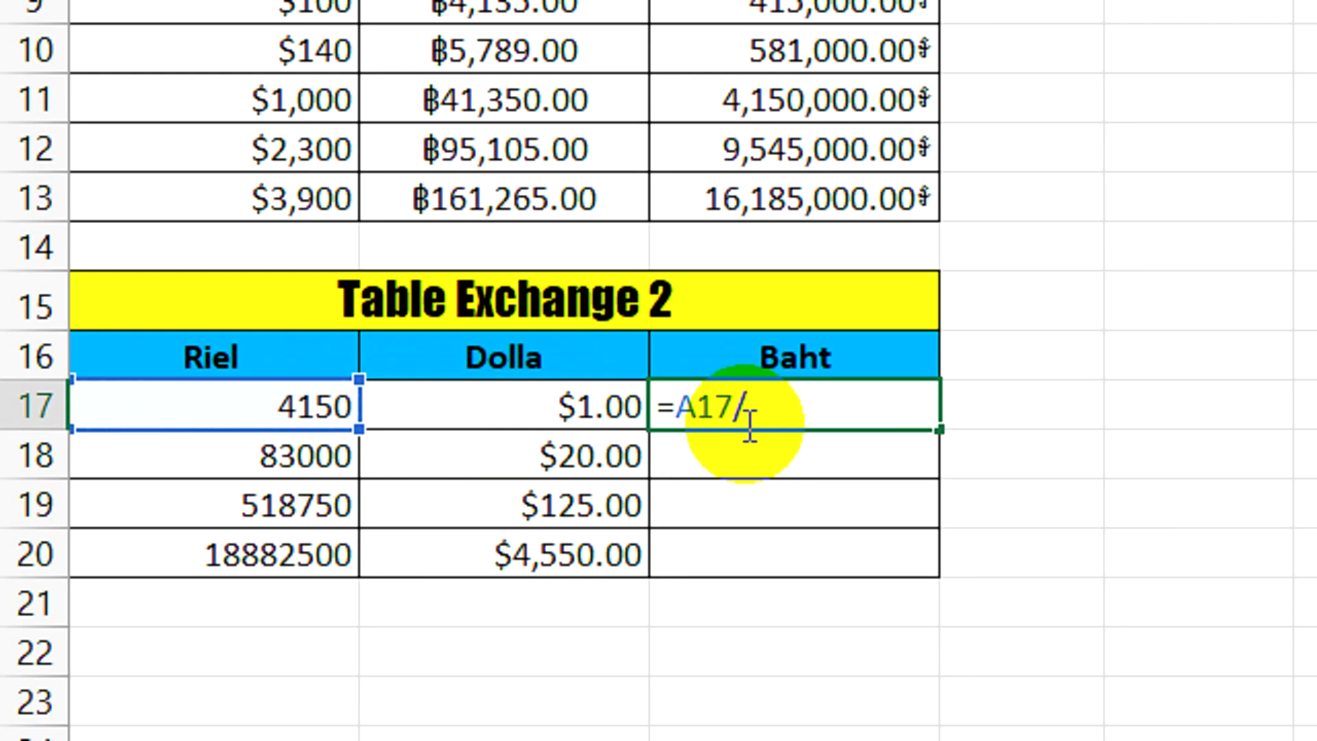
scroll(776, 306, up, 4)
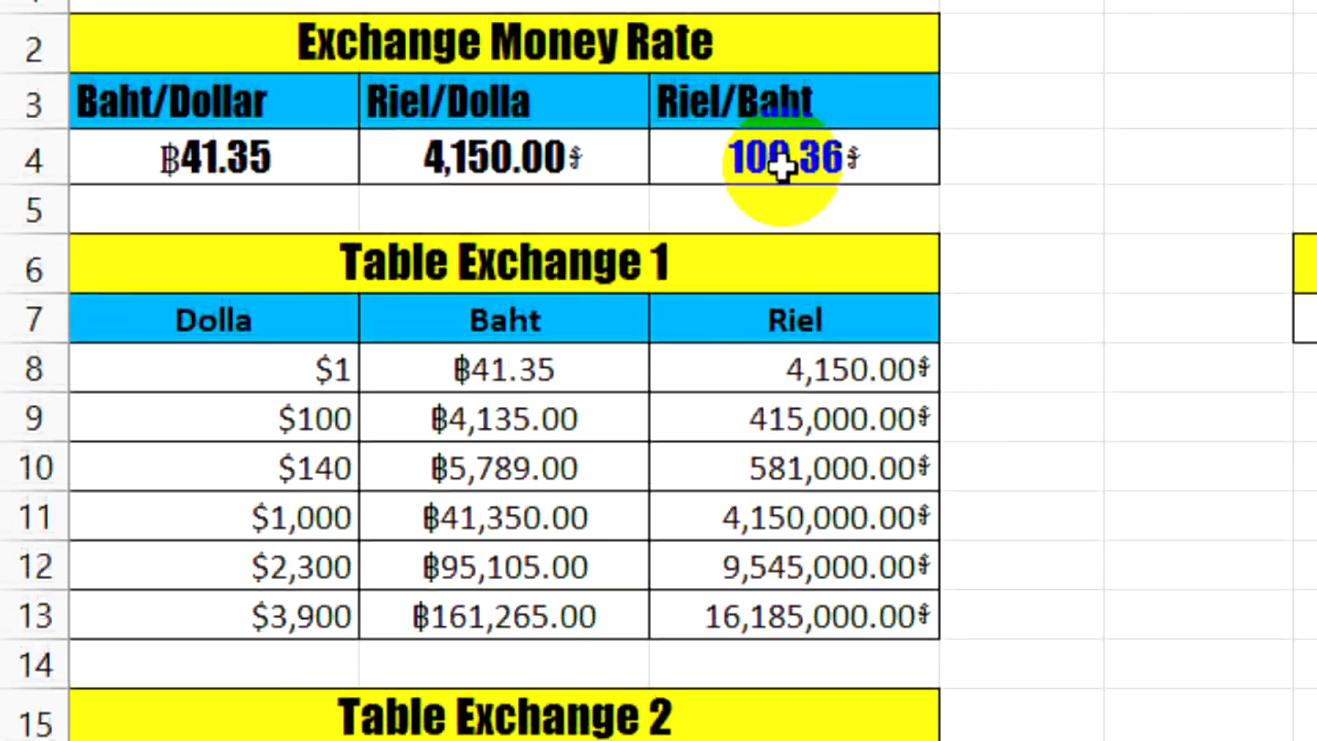
click(778, 181)
scroll(800, 664, down, 2)
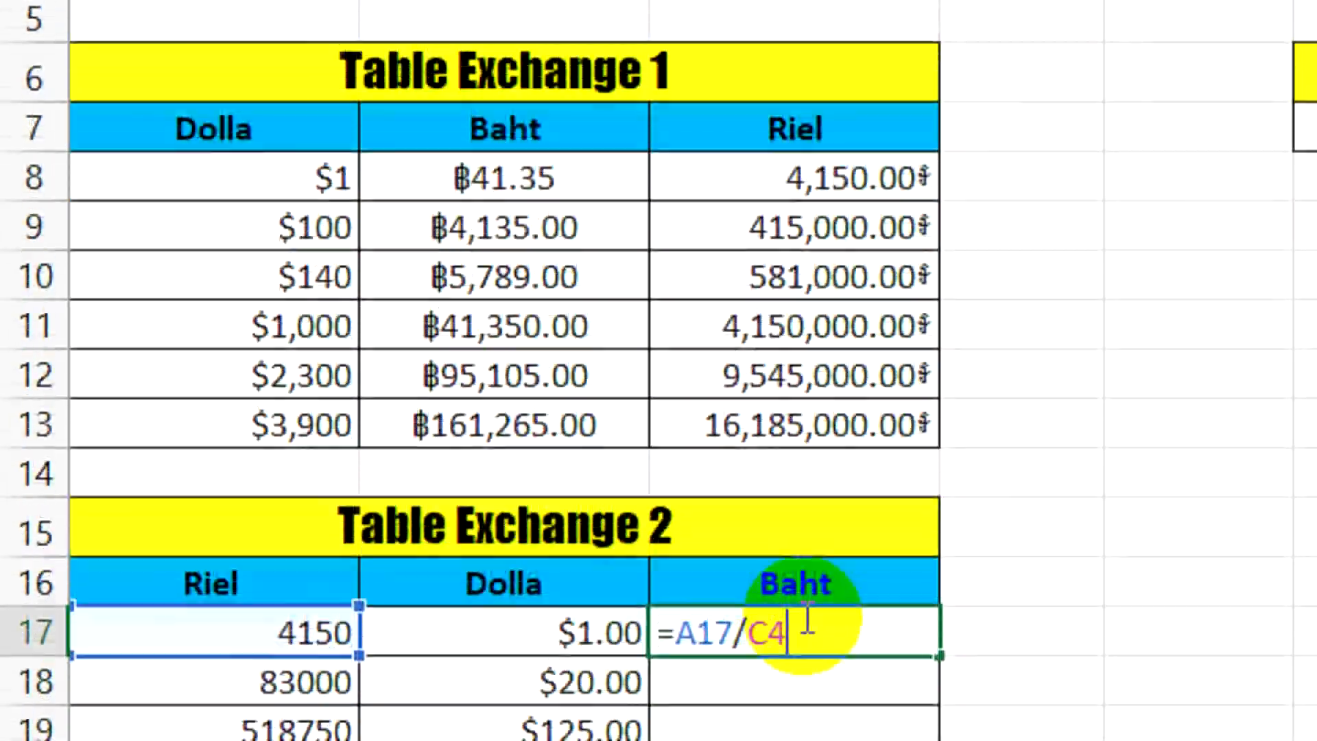
drag(798, 623, 750, 634)
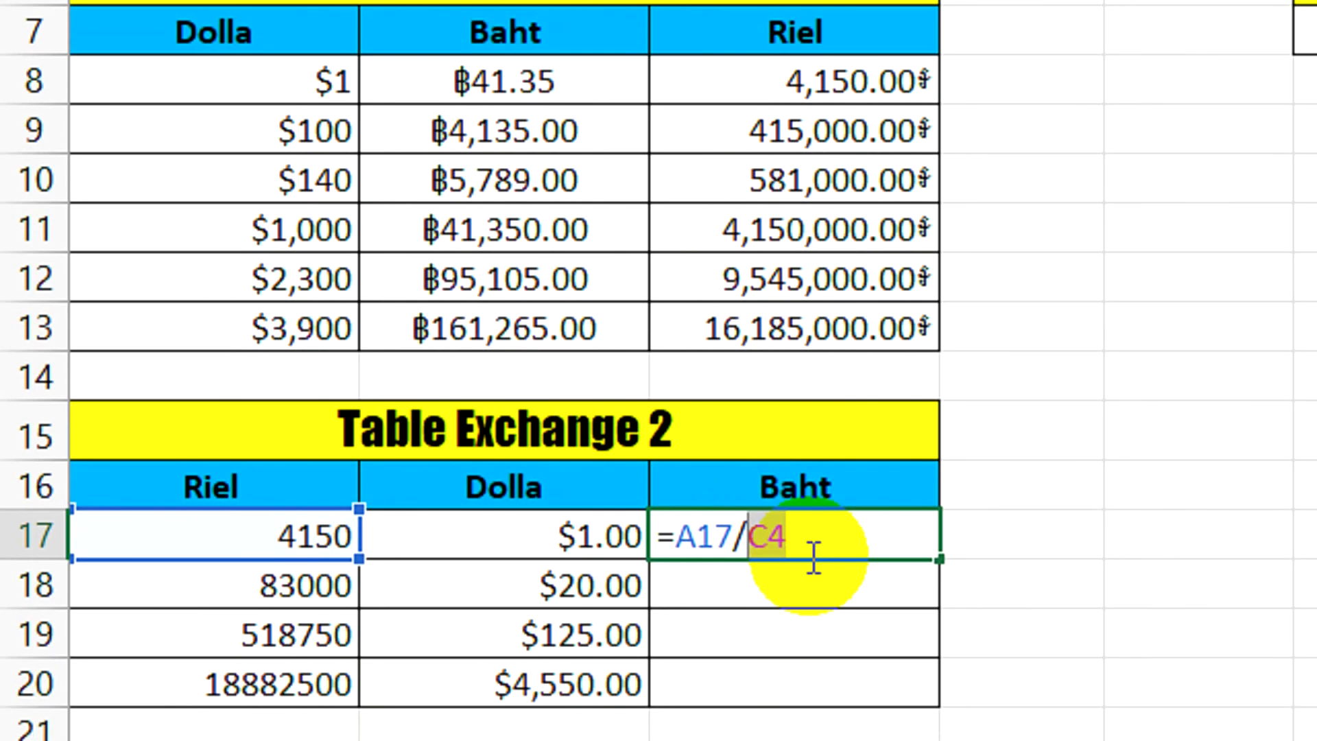
key(F4)
key(Return)
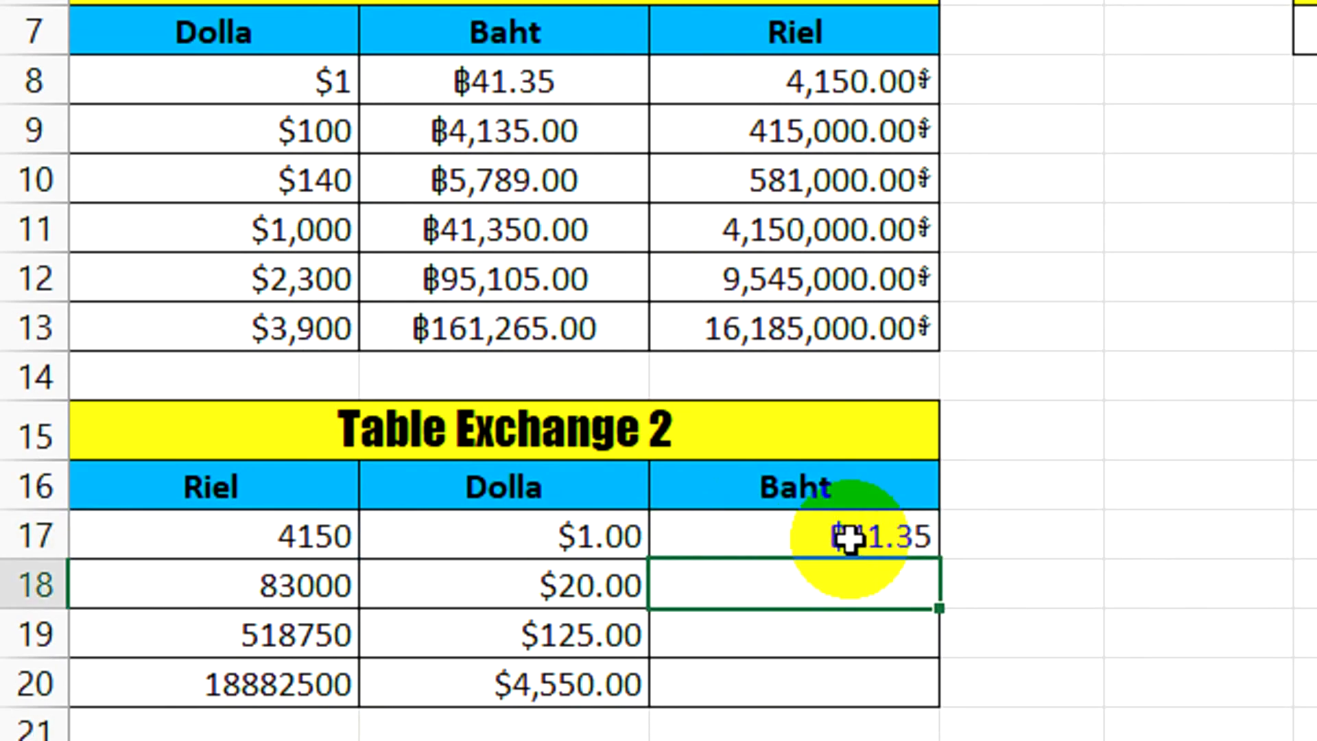
click(853, 538)
drag(938, 556, 926, 679)
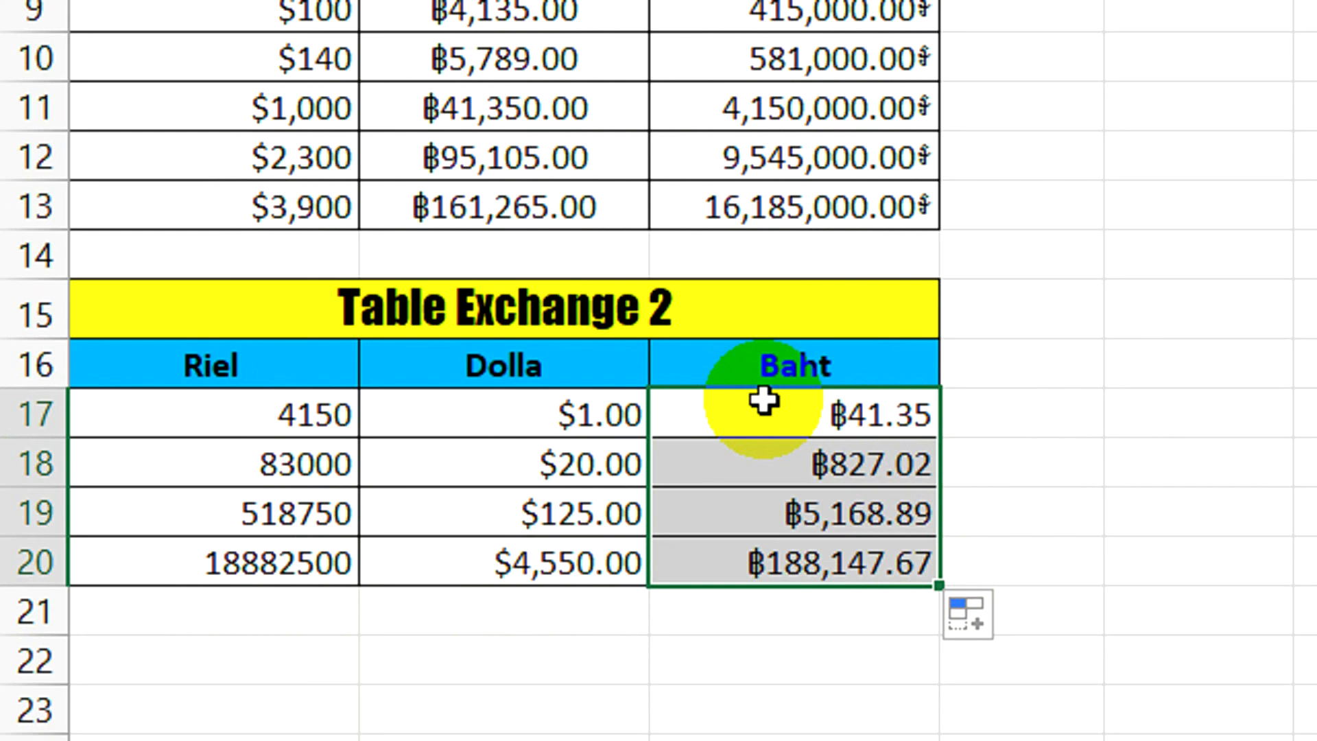
Select the riel amounts in A17 through A20 of Table Exchange 2
click(286, 411)
drag(286, 428, 302, 564)
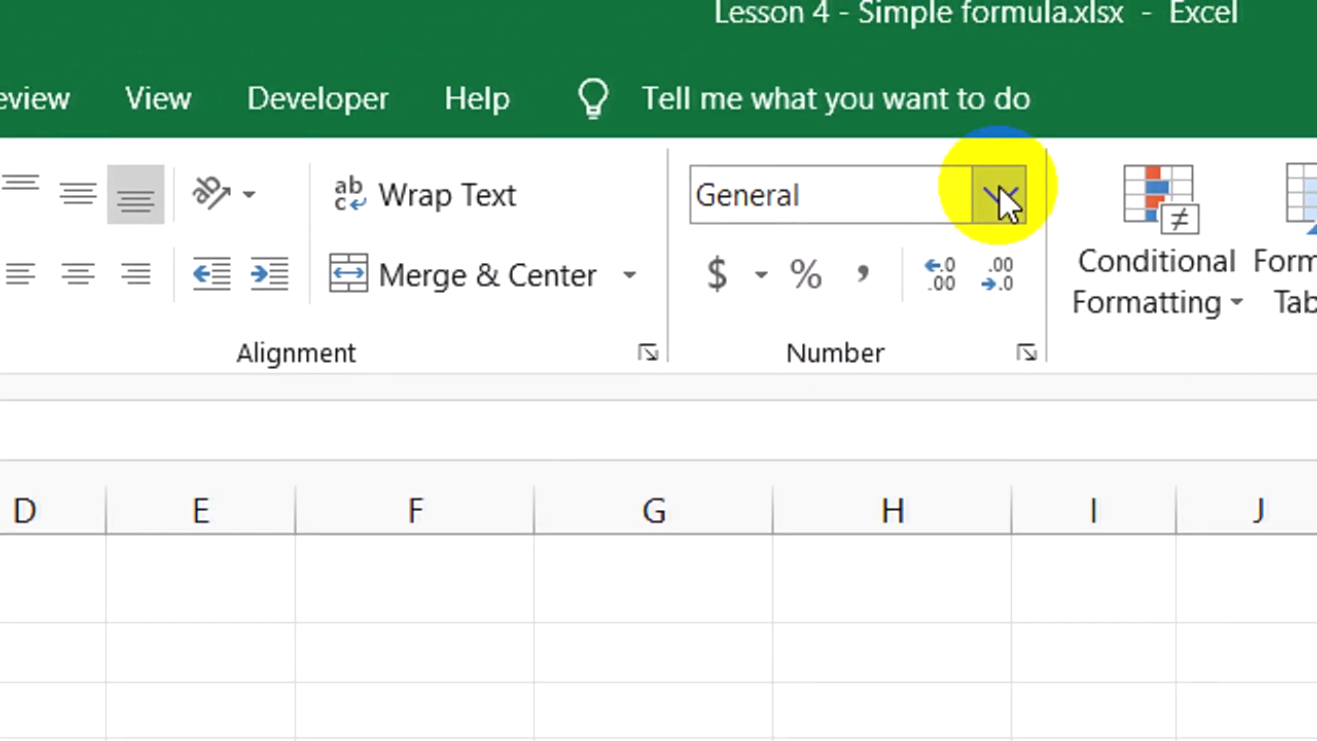
click(988, 195)
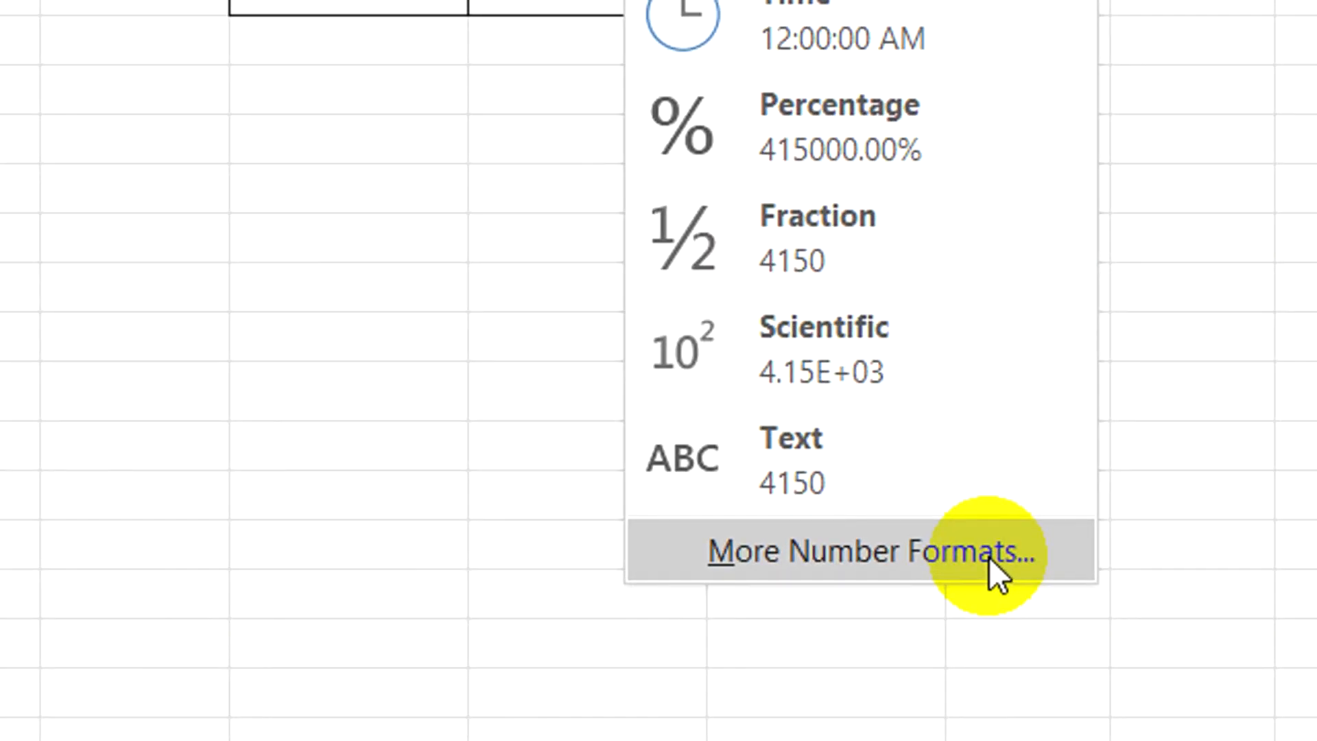
click(989, 556)
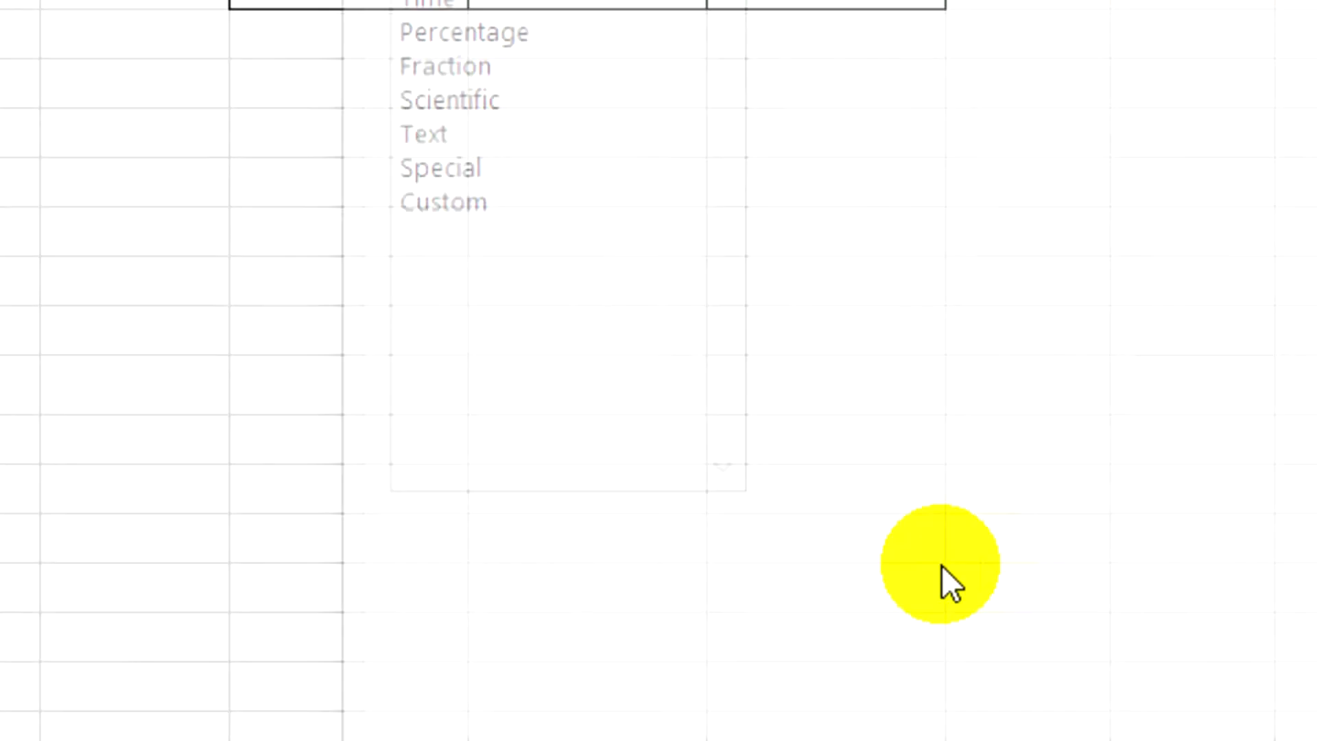
click(1173, 103)
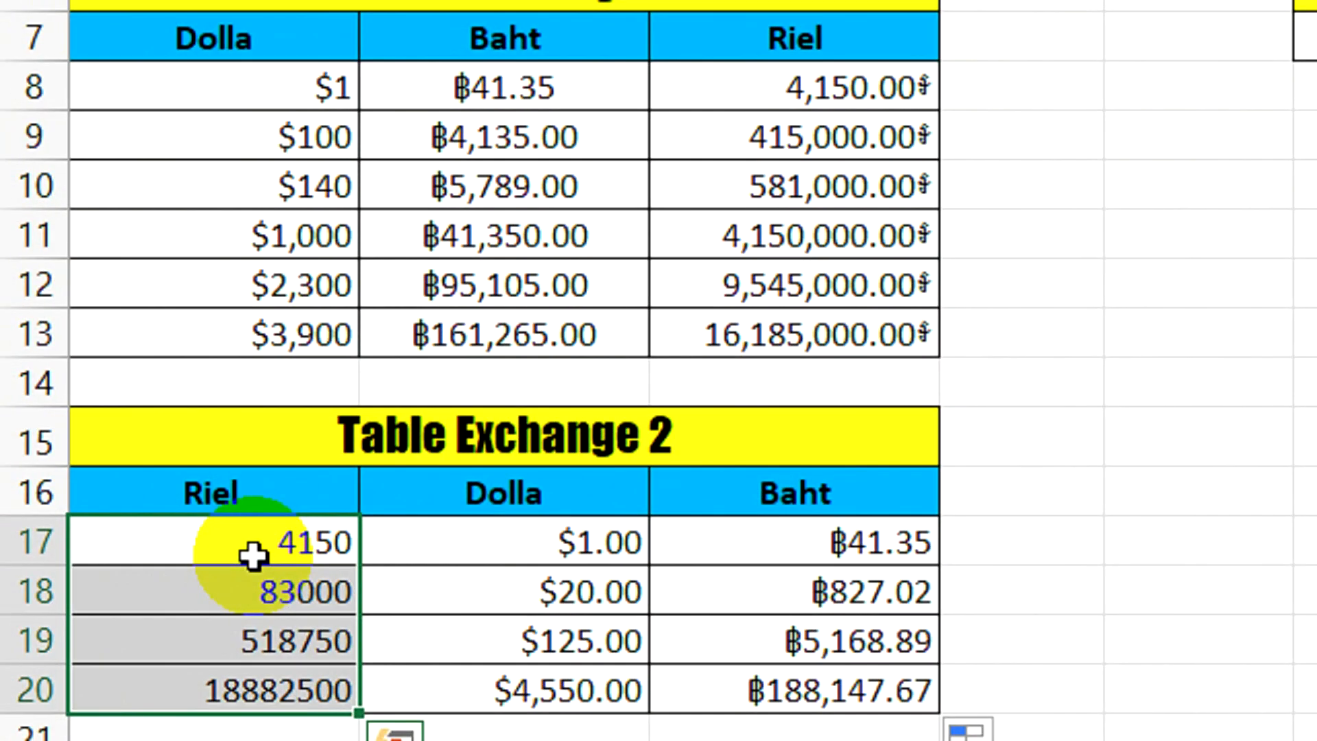
Format the riel amounts in A17 through A20 as Currency with the Khmer symbol
key(ctrl+1)
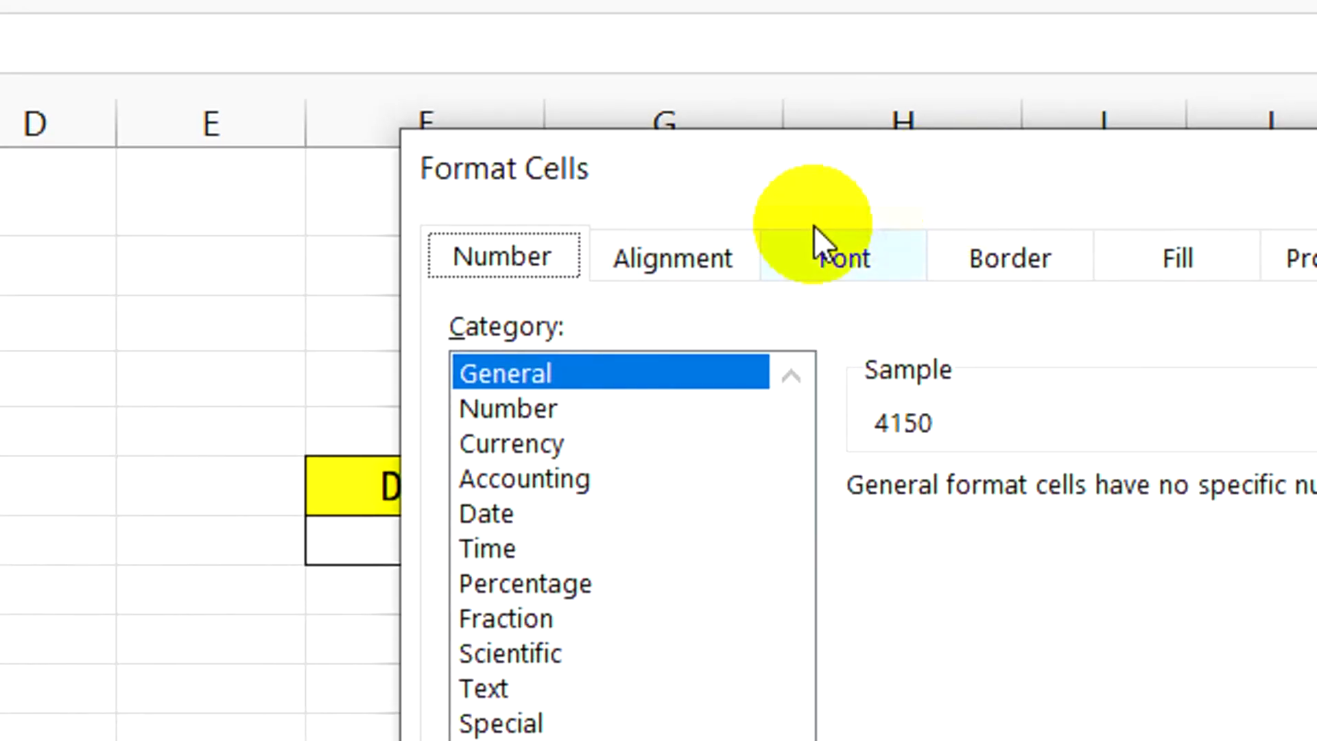
click(549, 445)
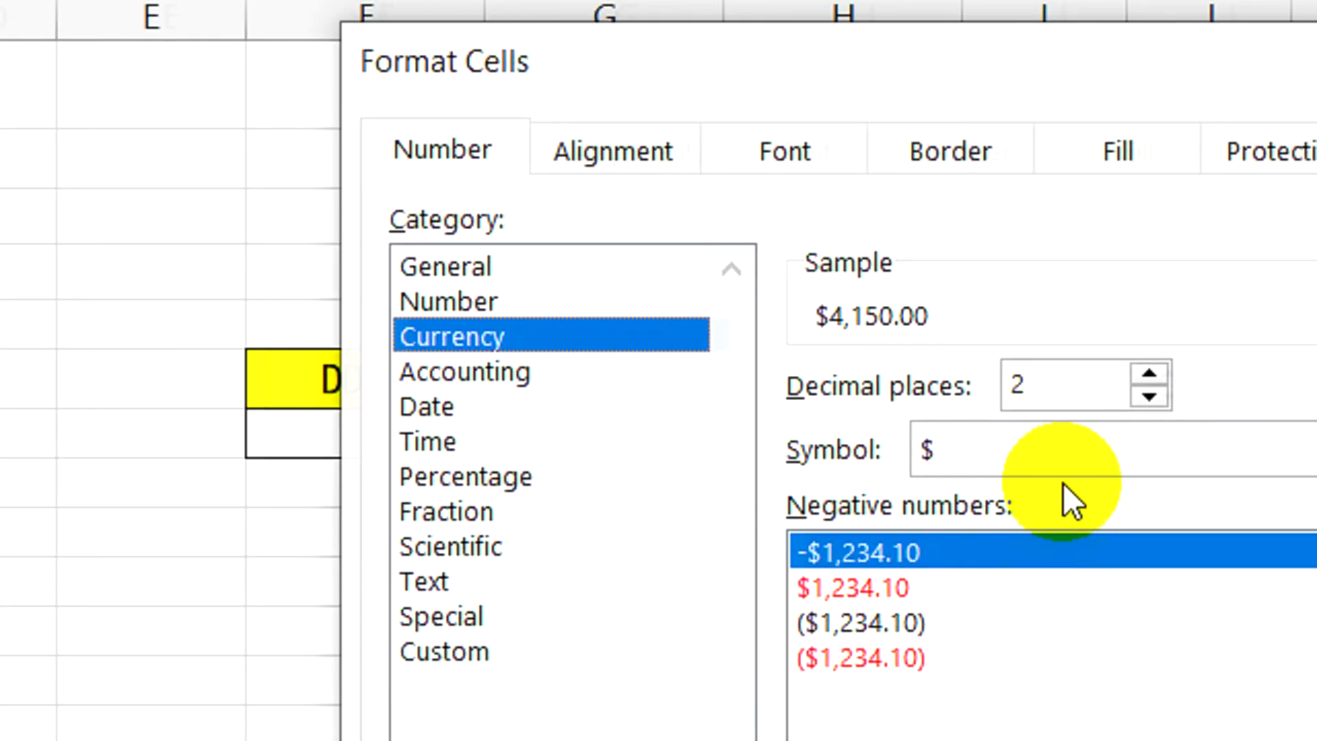
click(1310, 450)
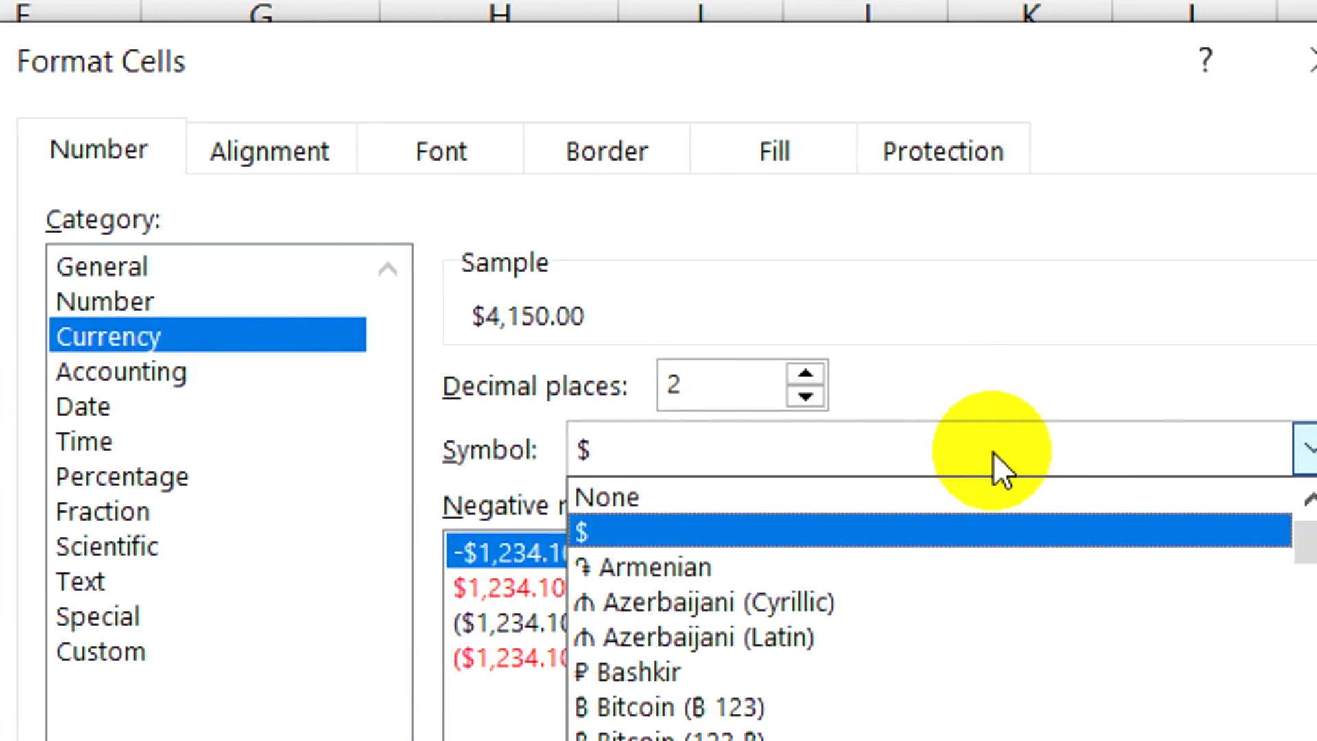
scroll(954, 604, down, 4)
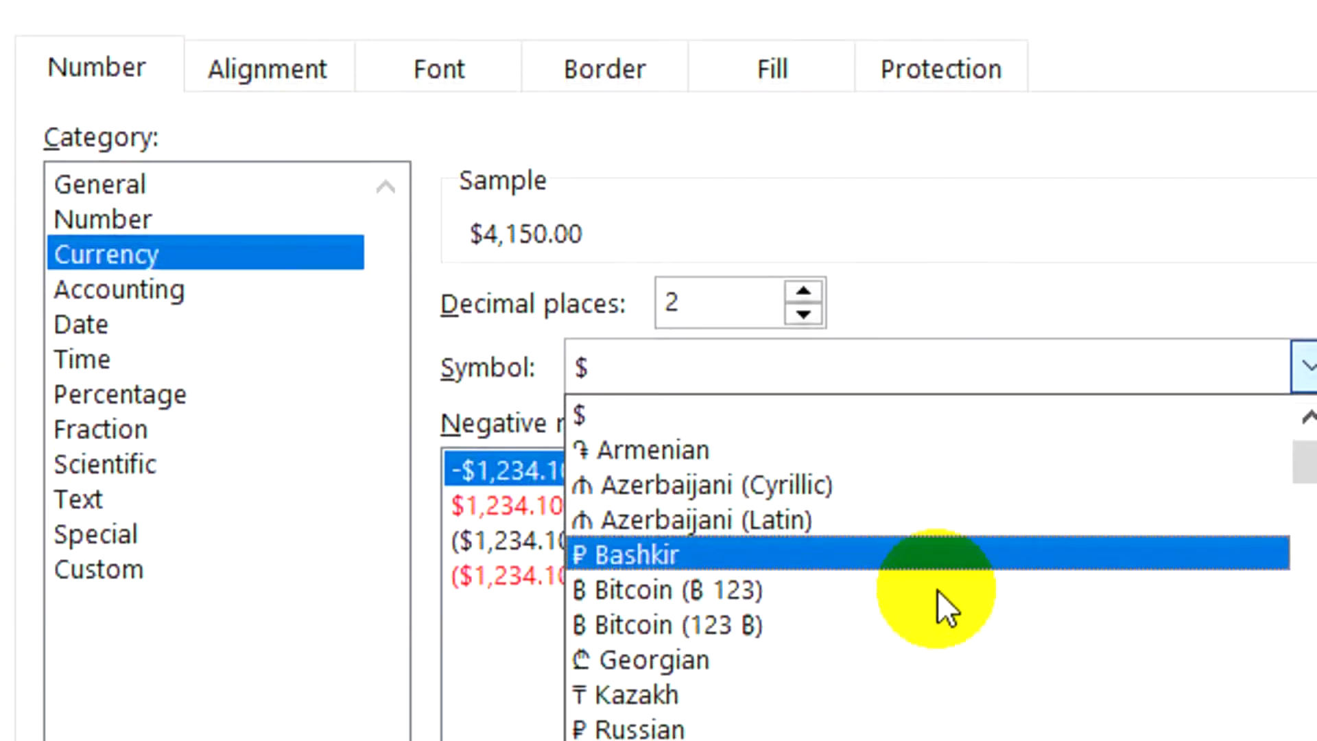
scroll(796, 596, down, 10)
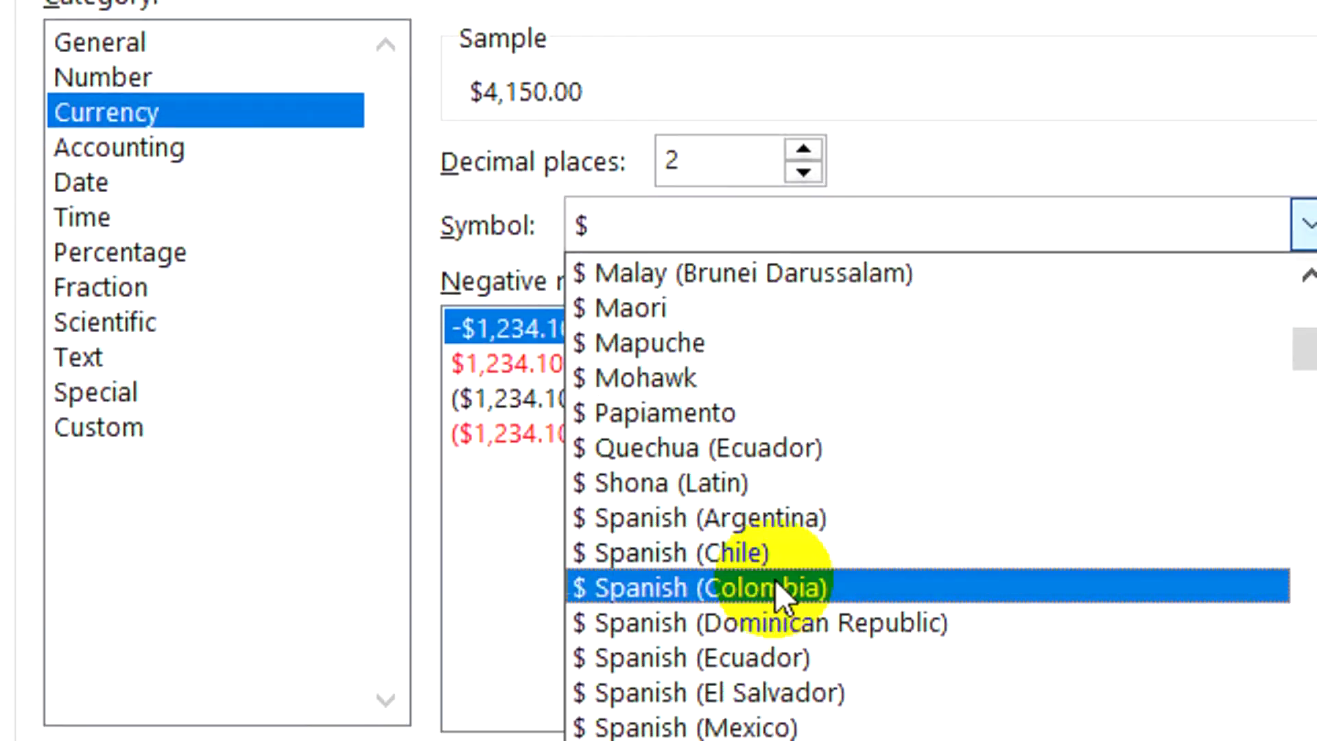
scroll(773, 557, down, 6)
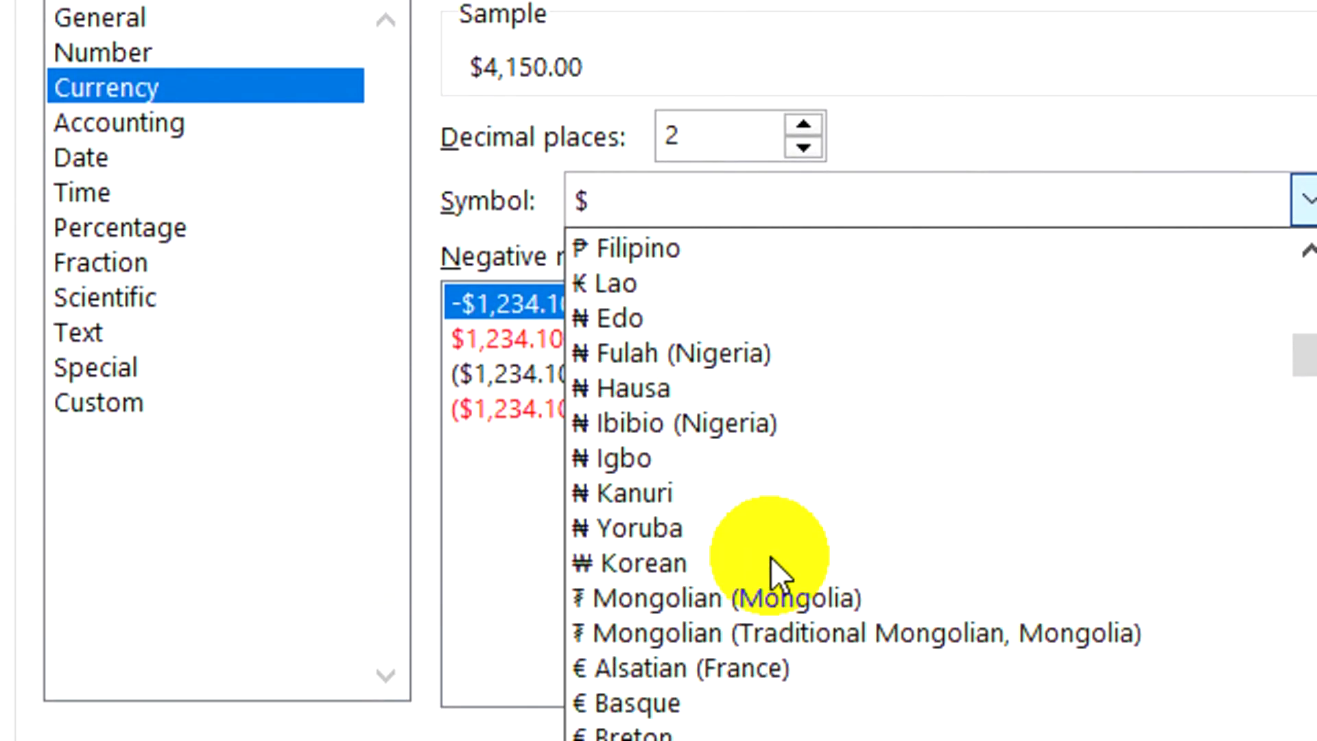
scroll(769, 556, down, 6)
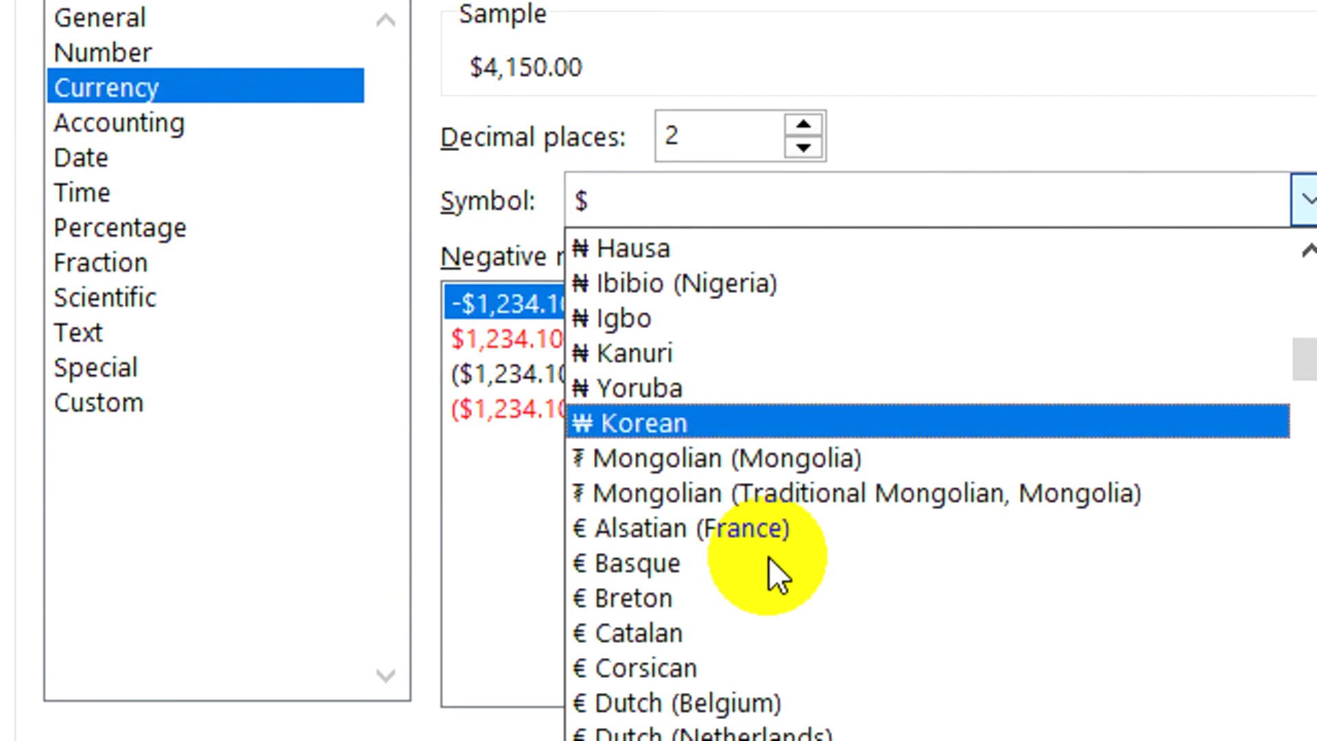
scroll(771, 554, down, 7)
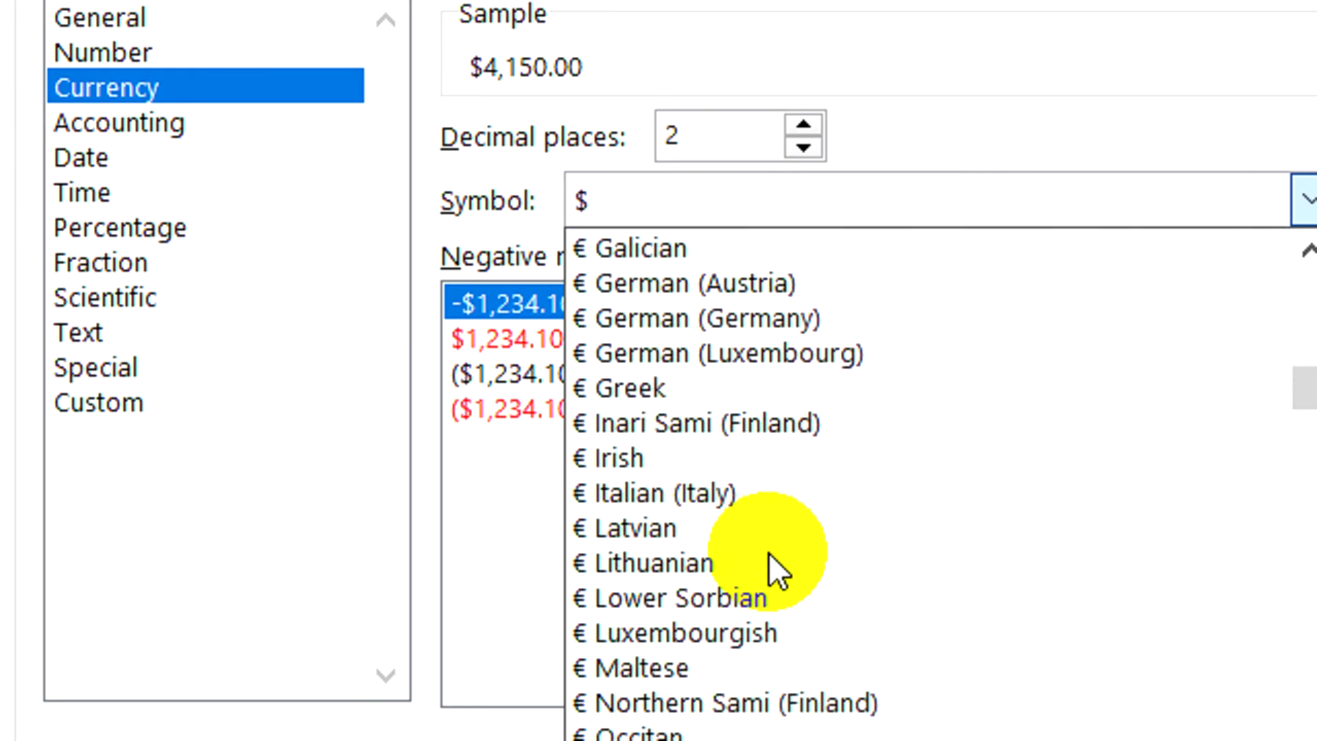
scroll(769, 552, down, 9)
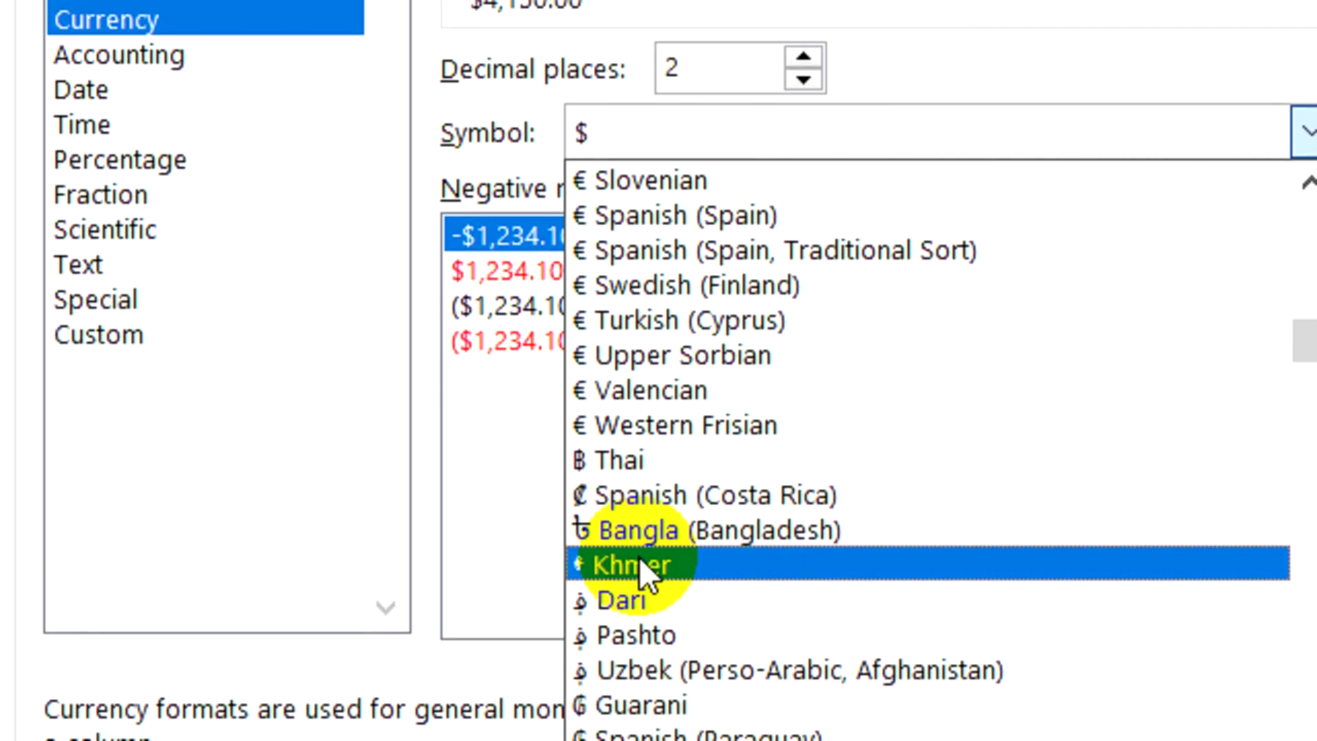
click(633, 565)
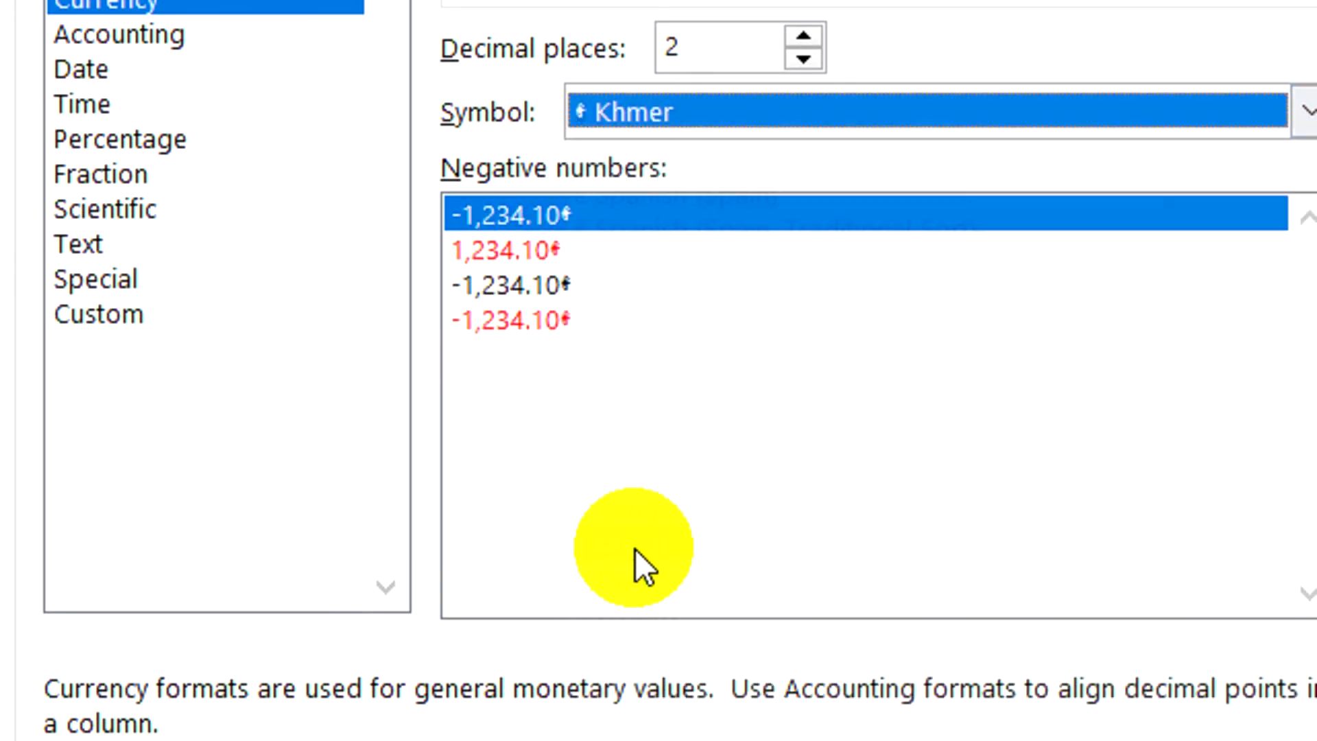
click(962, 614)
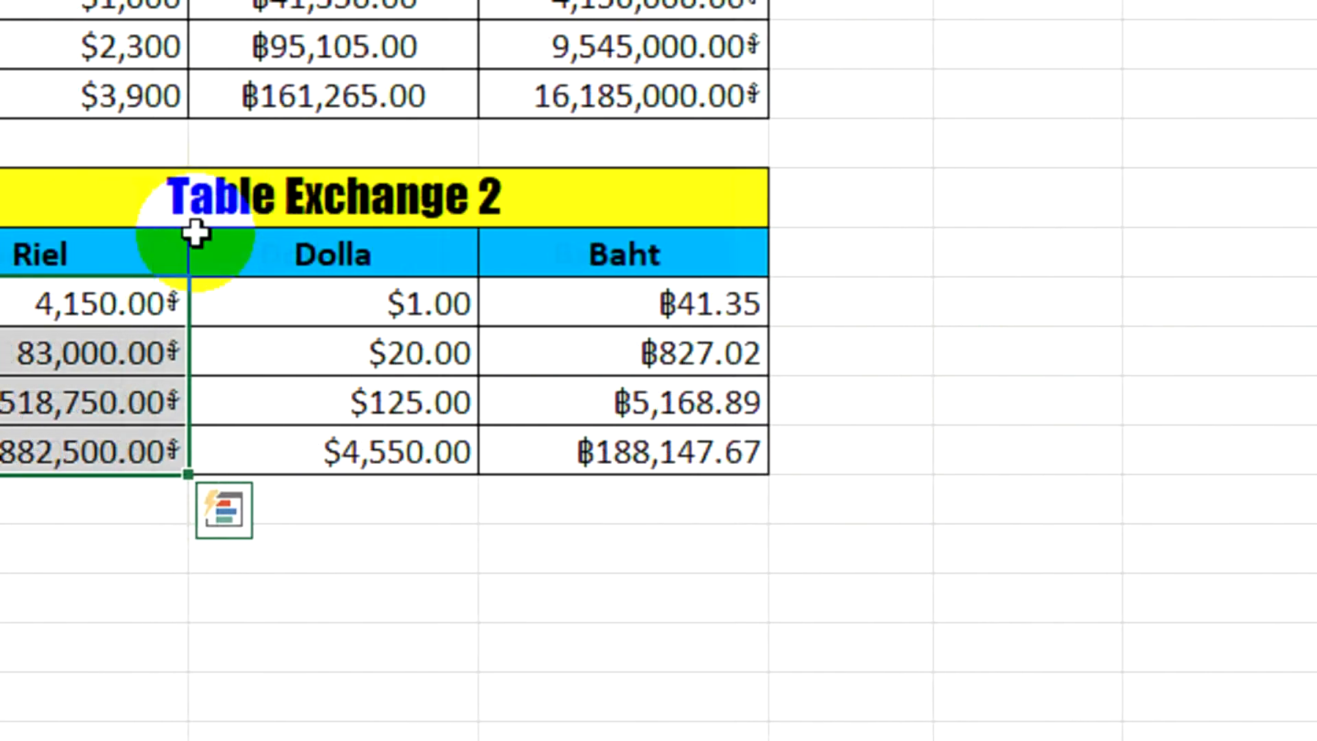
click(121, 293)
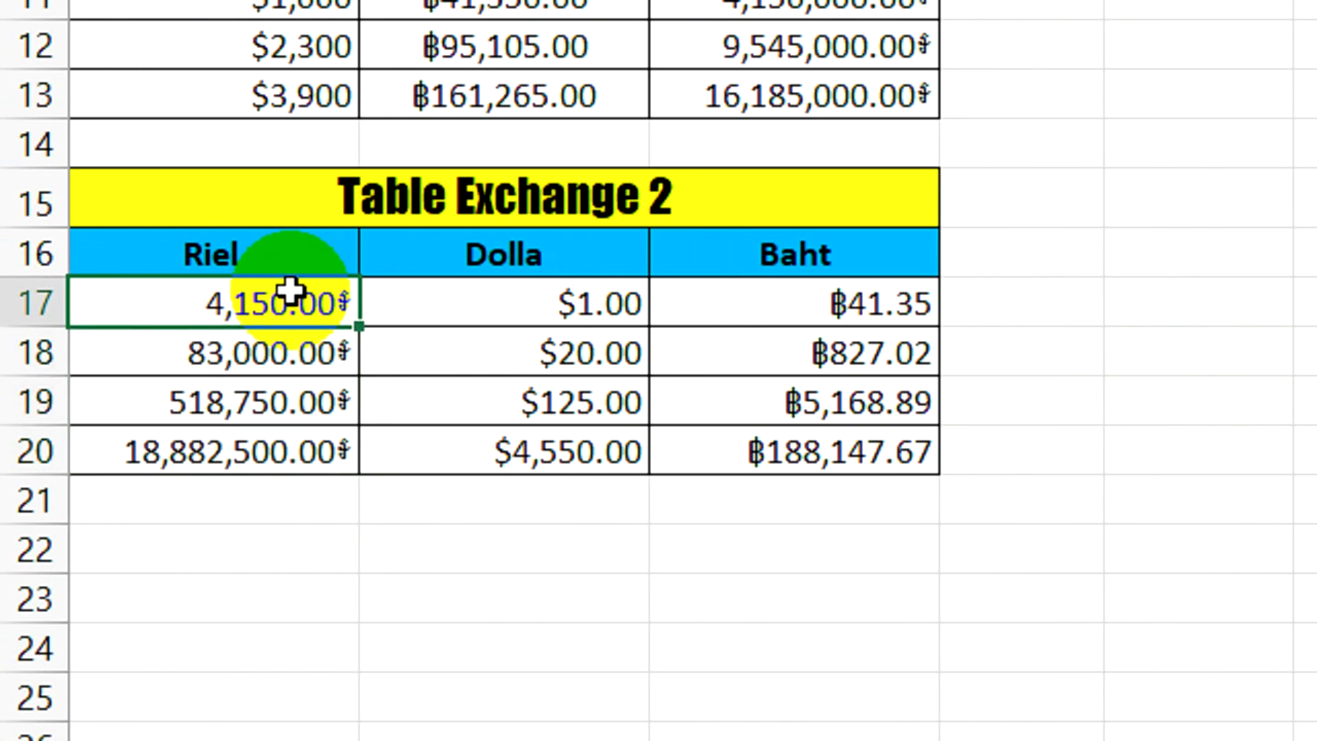